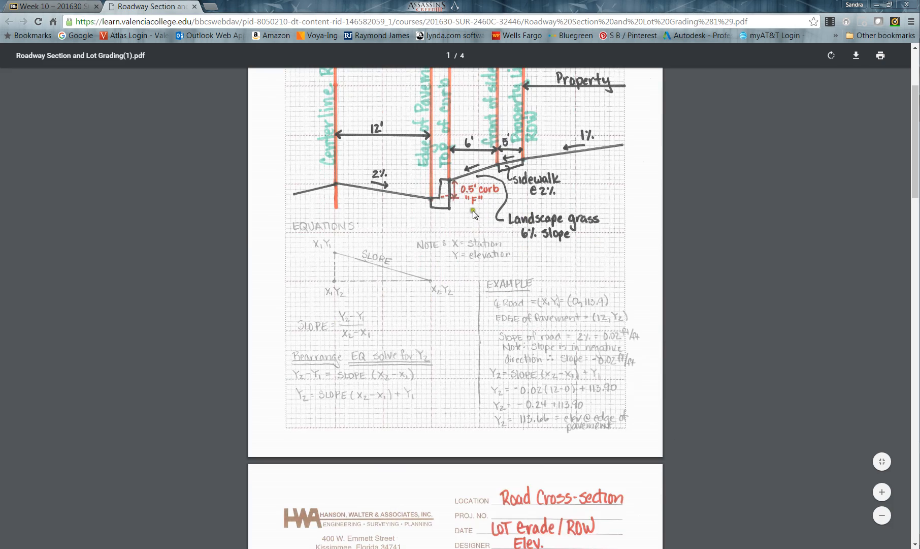
Review the road cross-section, slope equations and A-pattern lot grading calculations across the four pages of the PDF.
{"action": "scroll", "coordinate": [470, 359], "scroll_direction": "down", "scroll_amount": 11}
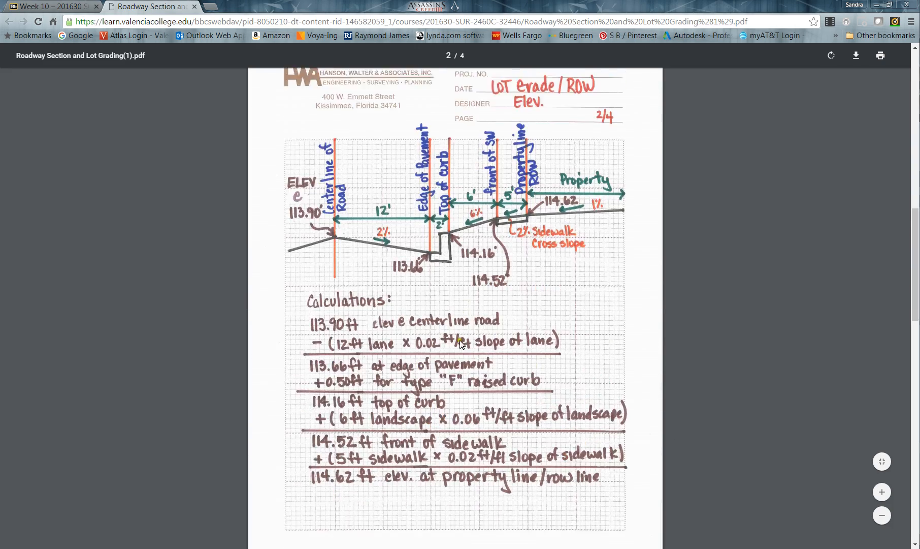
{"action": "scroll", "coordinate": [497, 186], "scroll_direction": "up", "scroll_amount": 1}
{"action": "scroll", "coordinate": [499, 256], "scroll_direction": "down", "scroll_amount": 8}
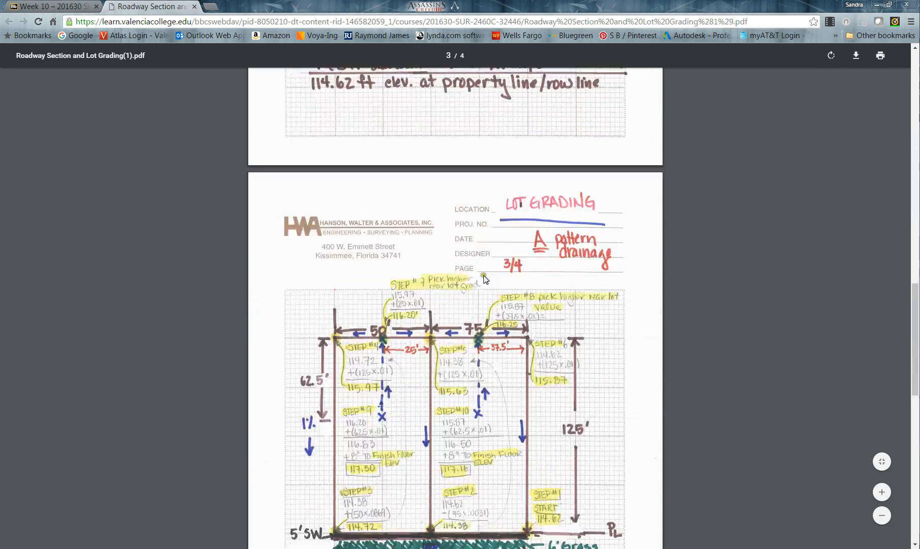
{"action": "scroll", "coordinate": [476, 282], "scroll_direction": "down", "scroll_amount": 2}
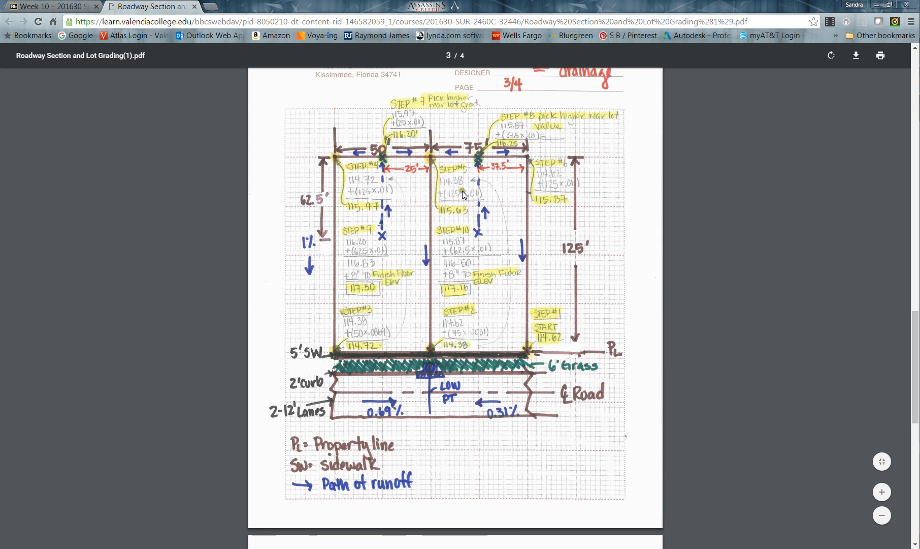
{"action": "scroll", "coordinate": [477, 263], "scroll_direction": "up", "scroll_amount": 2}
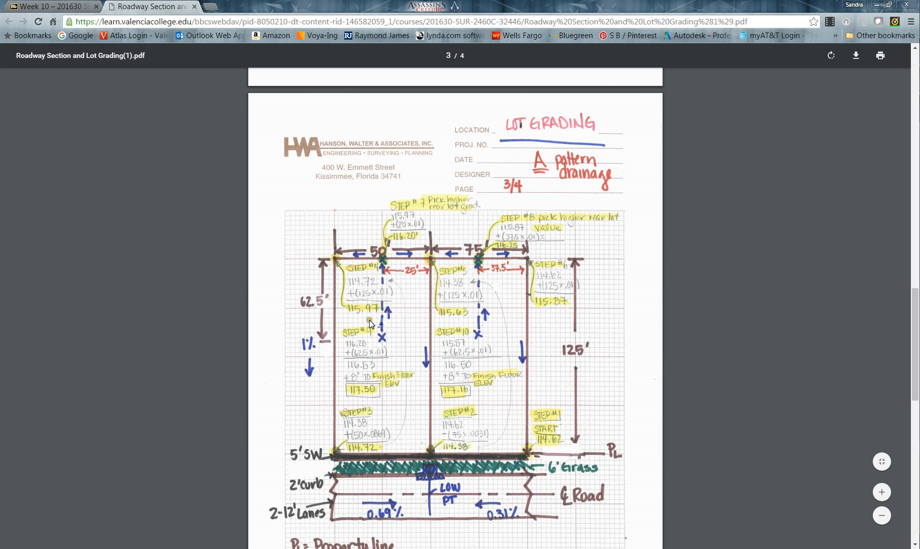
{"action": "scroll", "coordinate": [370, 321], "scroll_direction": "down", "scroll_amount": 12}
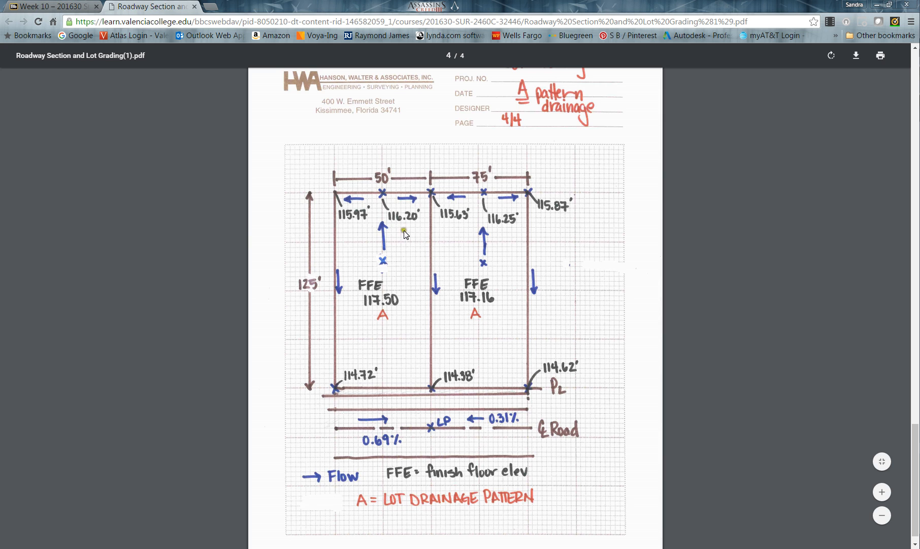
{"action": "scroll", "coordinate": [405, 244], "scroll_direction": "up", "scroll_amount": 14}
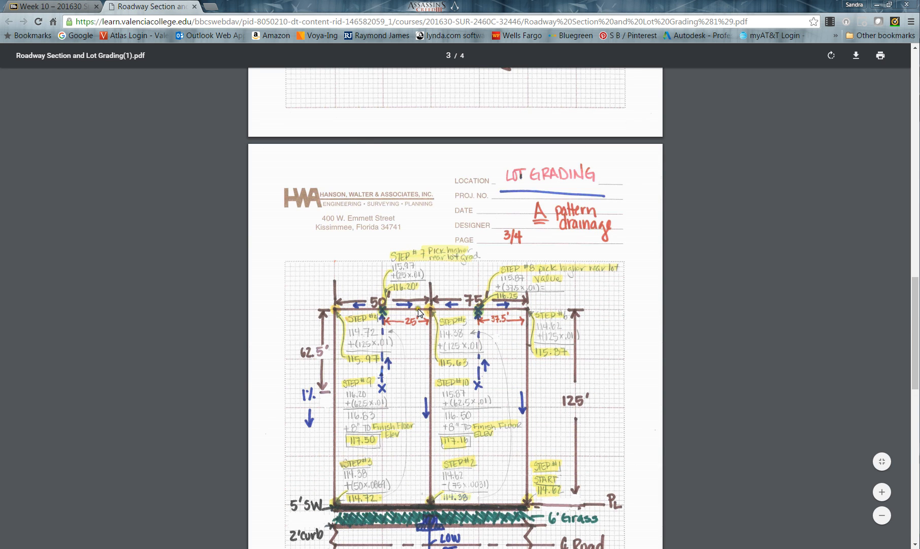
{"action": "scroll", "coordinate": [393, 356], "scroll_direction": "down", "scroll_amount": 7}
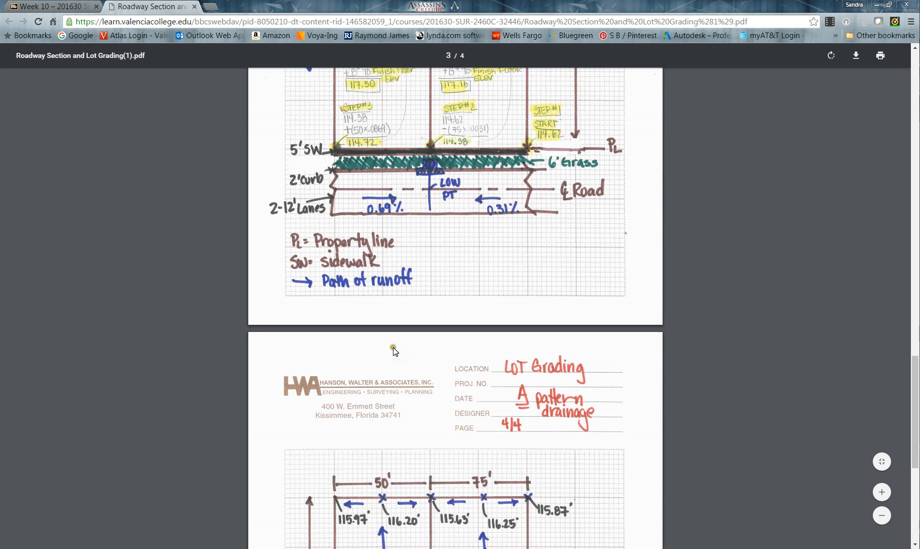
{"action": "scroll", "coordinate": [392, 347], "scroll_direction": "down", "scroll_amount": 6}
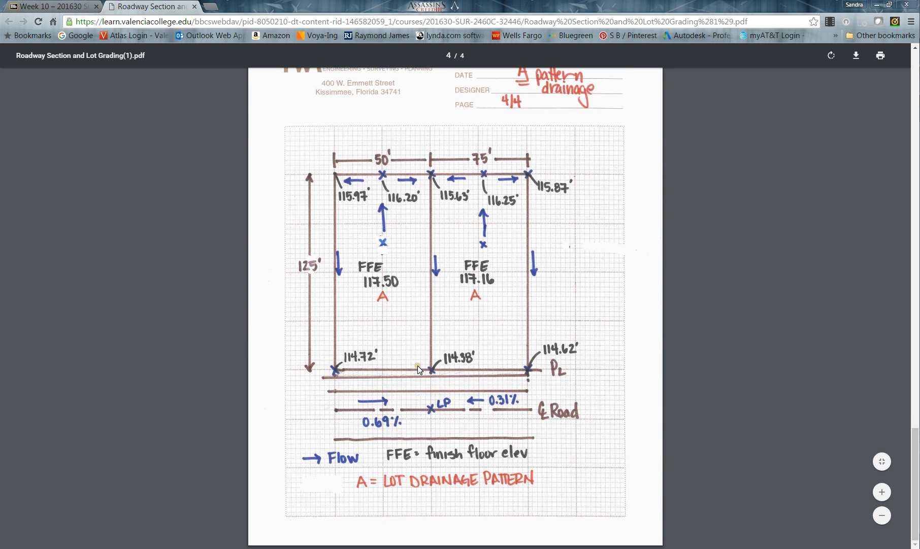
{"action": "scroll", "coordinate": [427, 362], "scroll_direction": "up", "scroll_amount": 15}
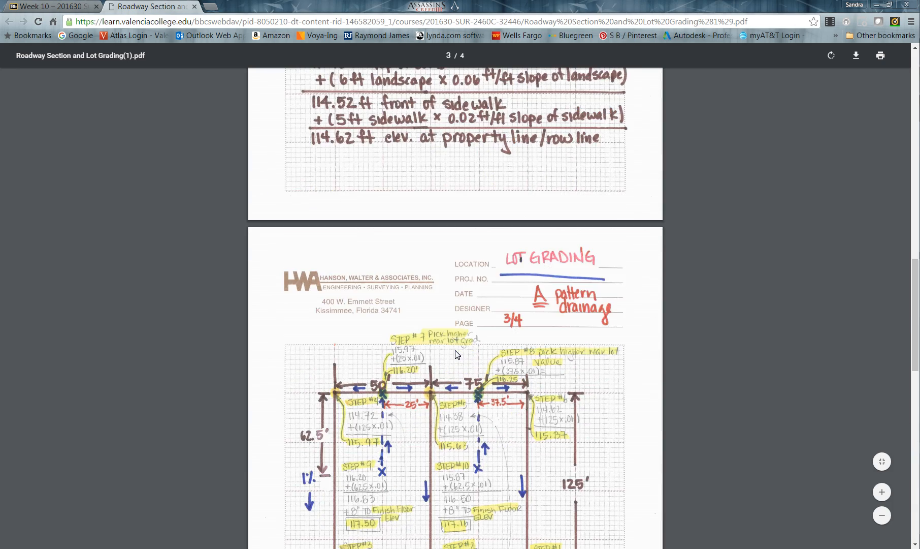
{"action": "scroll", "coordinate": [455, 354], "scroll_direction": "up", "scroll_amount": 15}
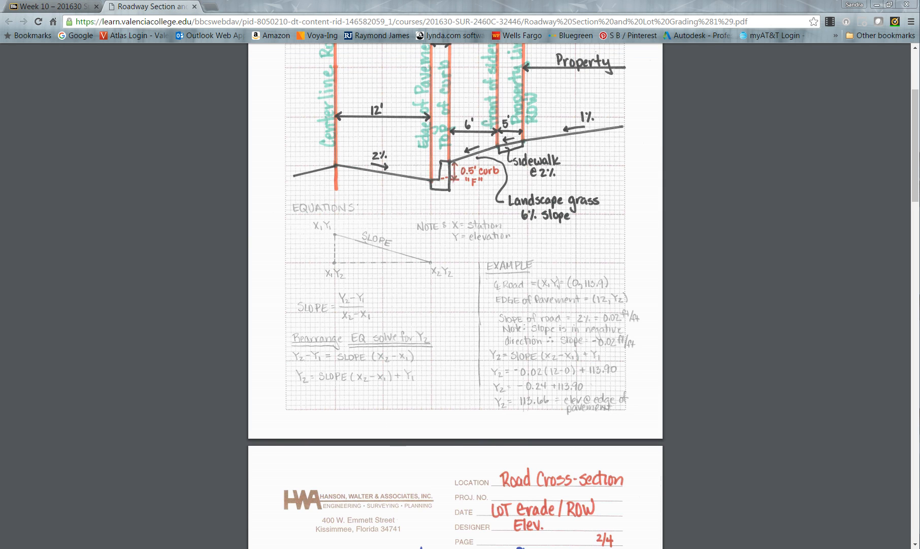
Switch to AutoCAD Civil 3D and, in model space, start creating random surface points on the Existing surface.
{"action": "key", "text": "alt+Tab"}
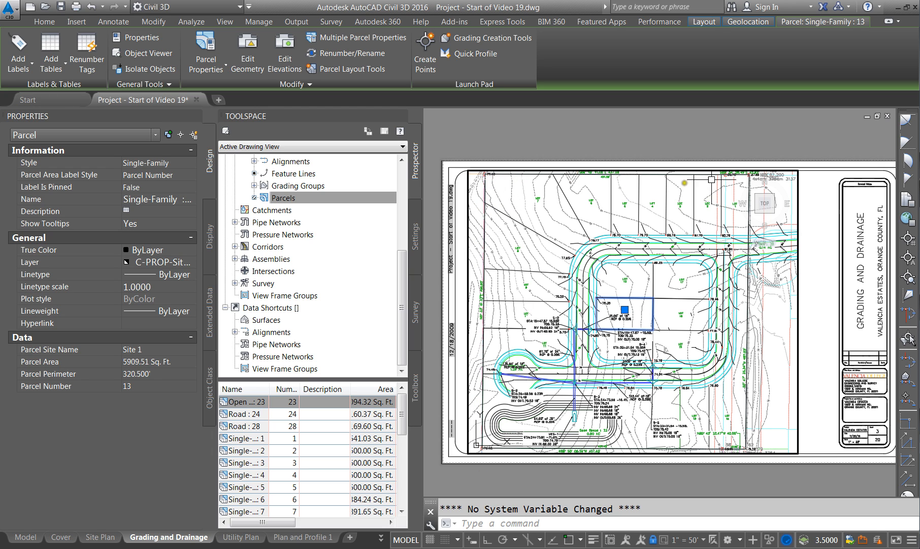
{"action": "left_click", "coordinate": [20, 539]}
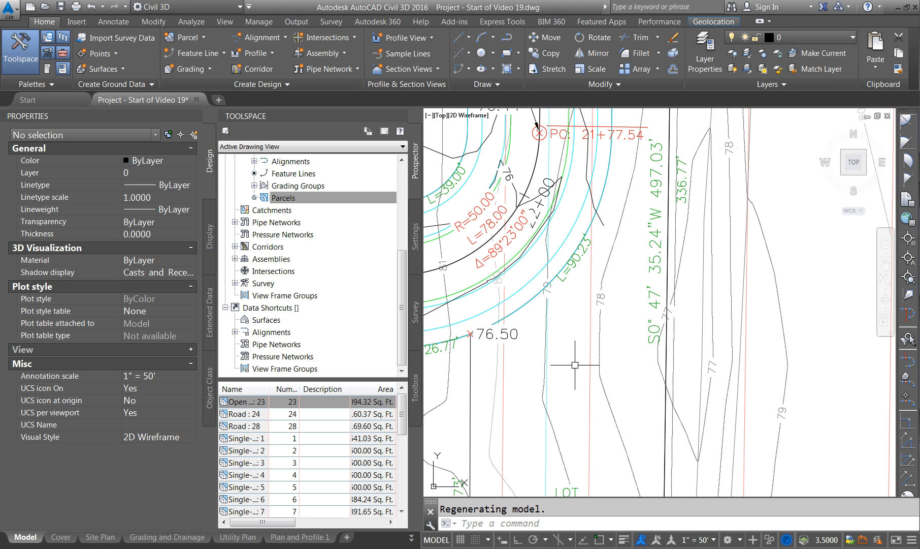
{"action": "scroll", "coordinate": [633, 340], "scroll_direction": "down", "scroll_amount": 6}
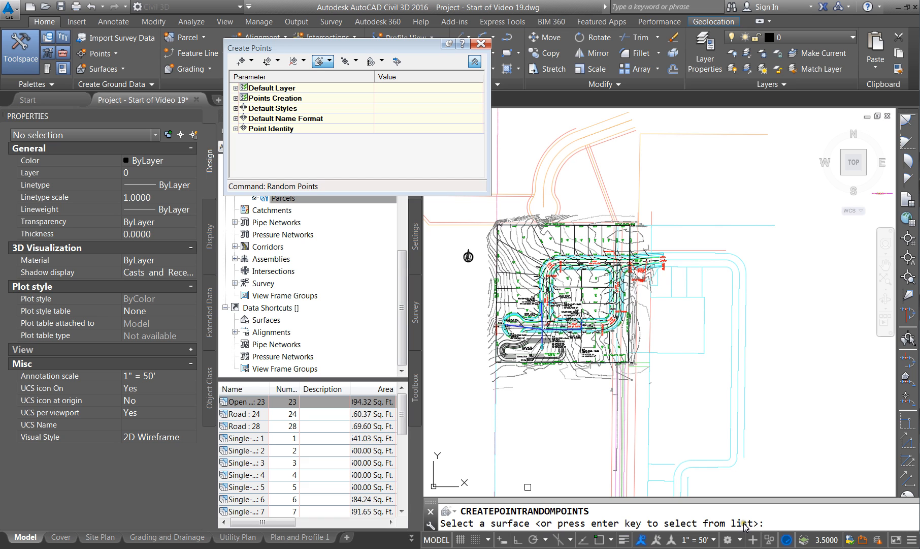
{"action": "key", "text": "Return"}
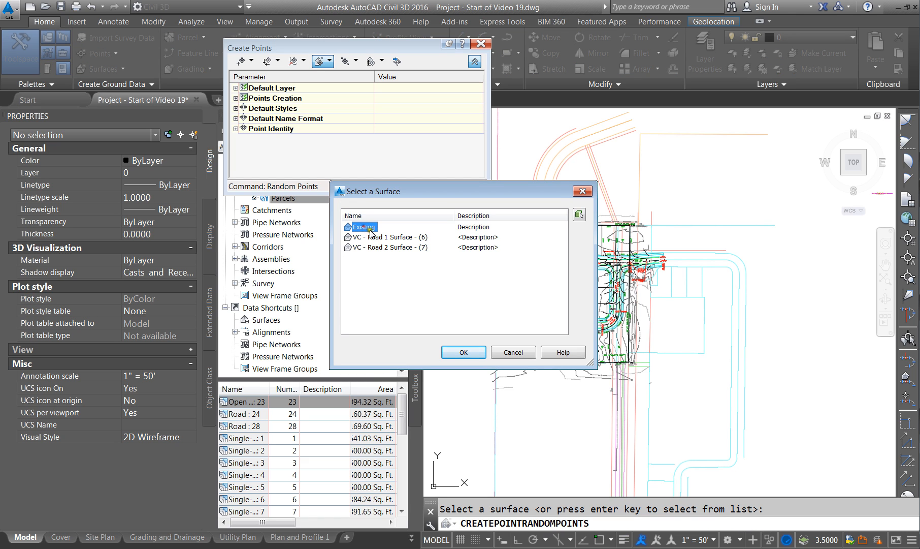
{"action": "left_click", "coordinate": [463, 353]}
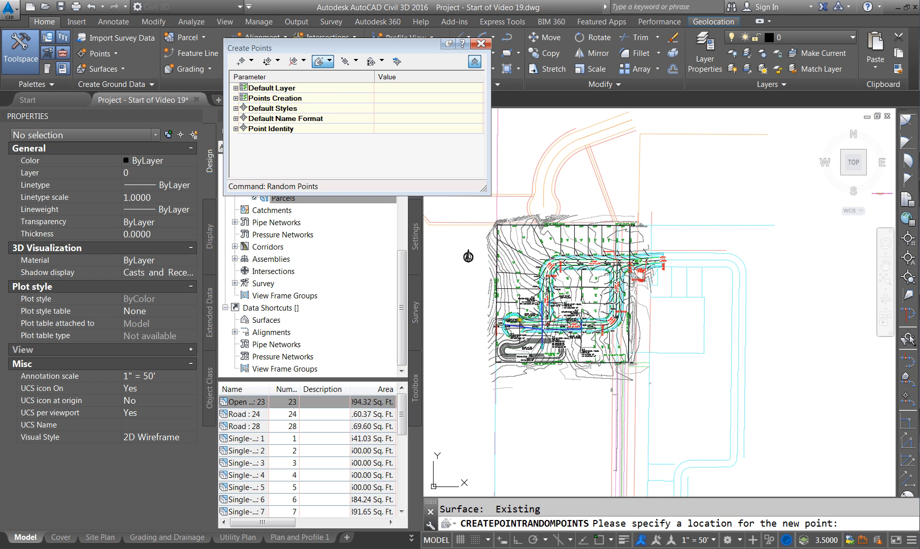
Turn on object snap and enable the Endpoint snap for placing the surface points.
{"action": "scroll", "coordinate": [497, 432], "scroll_direction": "up", "scroll_amount": 8}
{"action": "scroll", "coordinate": [524, 392], "scroll_direction": "down", "scroll_amount": 2}
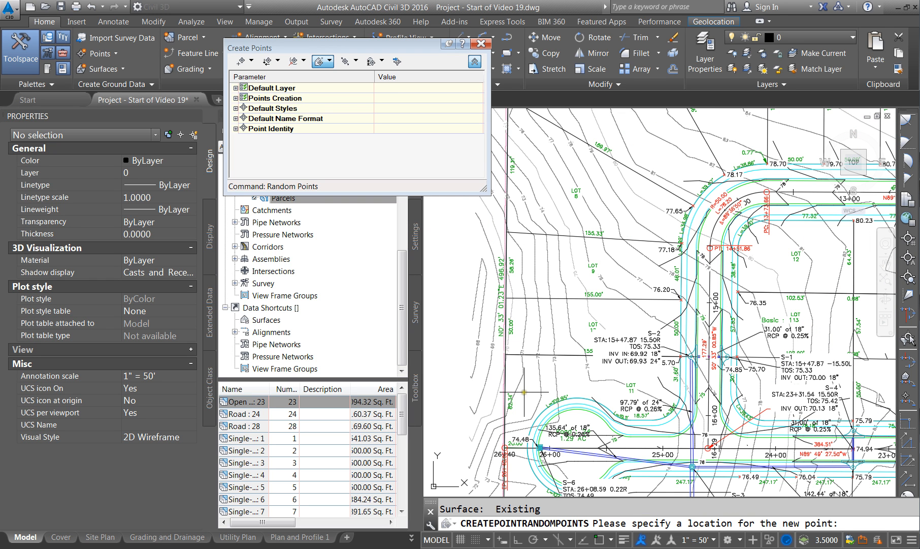
{"action": "left_click", "coordinate": [599, 540]}
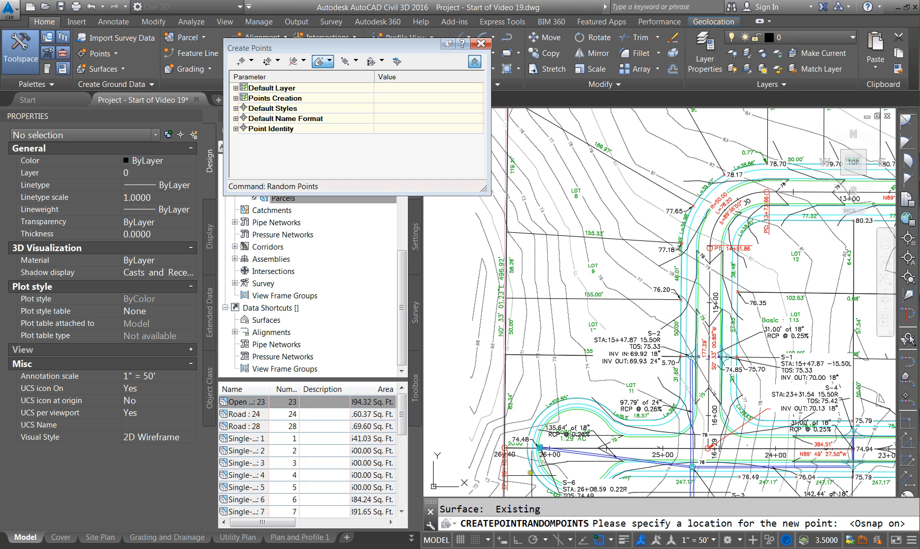
{"action": "left_click", "coordinate": [612, 540]}
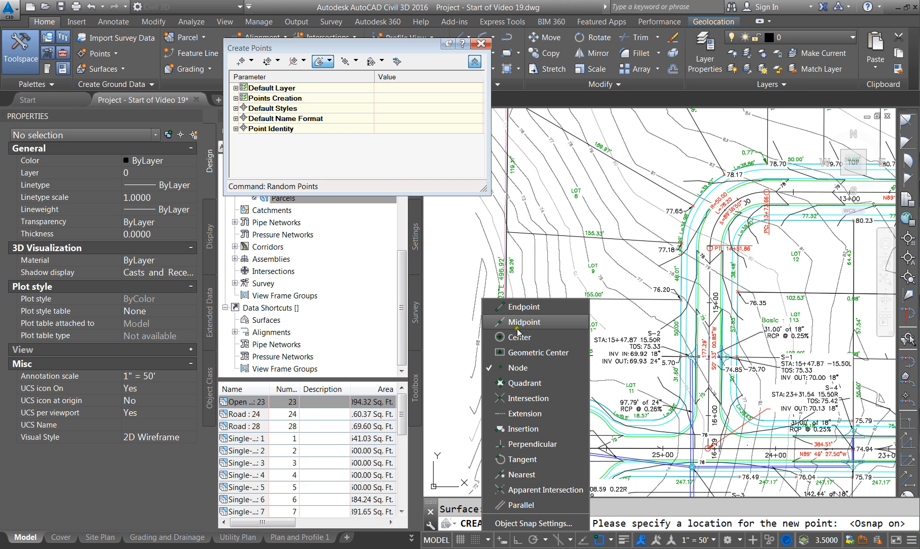
{"action": "left_click", "coordinate": [446, 363]}
Place surface points on the west property line at the rear corners shared by lots 8, 9, 10 and 11.
{"action": "left_click", "coordinate": [506, 354]}
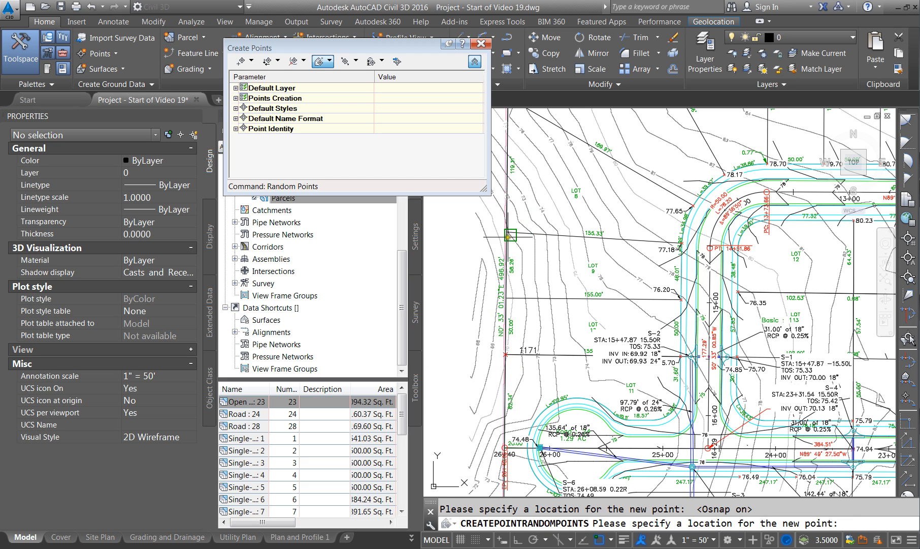
{"action": "scroll", "coordinate": [504, 304], "scroll_direction": "up", "scroll_amount": 6}
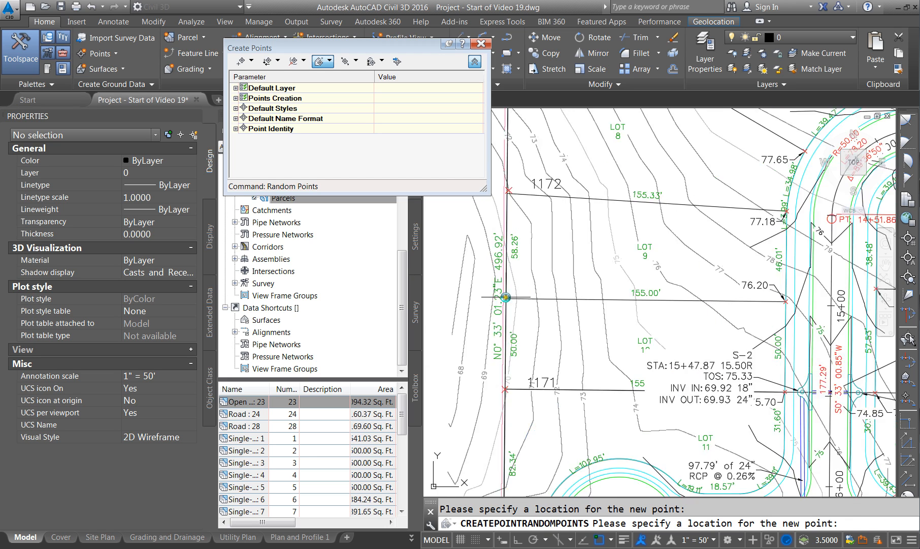
{"action": "scroll", "coordinate": [503, 320], "scroll_direction": "down", "scroll_amount": 4}
{"action": "scroll", "coordinate": [444, 345], "scroll_direction": "up", "scroll_amount": 5}
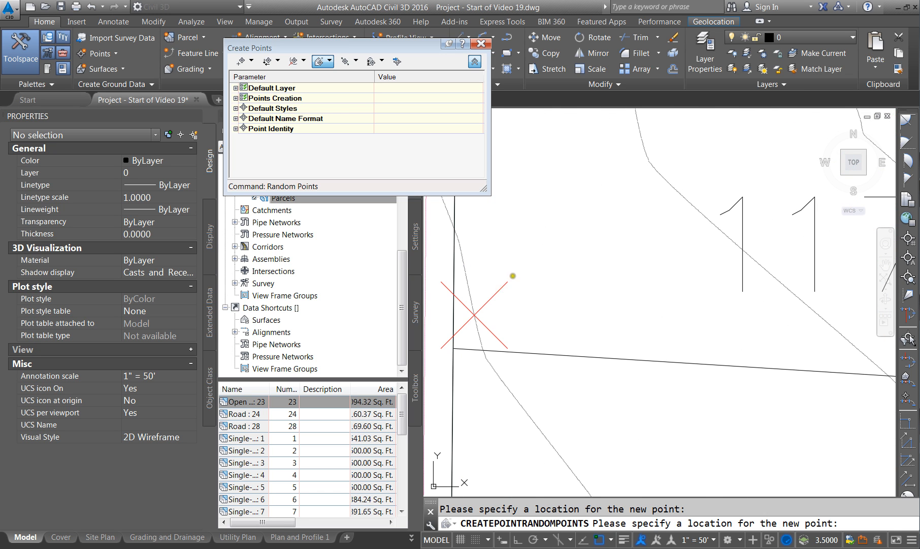
{"action": "scroll", "coordinate": [450, 347], "scroll_direction": "down", "scroll_amount": 6}
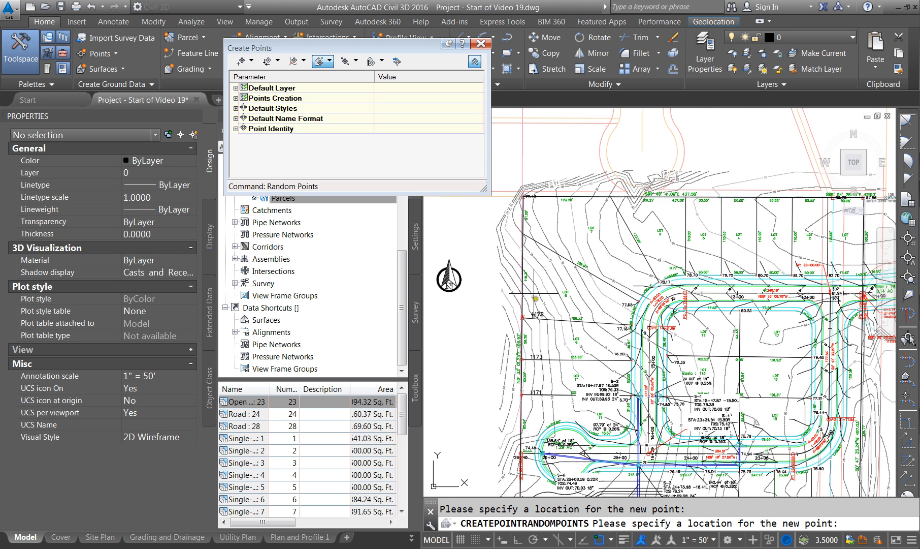
Place surface points at the rear corner between lots 7 and 8 and at the site's northwest corner.
{"action": "scroll", "coordinate": [521, 224], "scroll_direction": "up", "scroll_amount": 2}
{"action": "scroll", "coordinate": [520, 224], "scroll_direction": "up", "scroll_amount": 3}
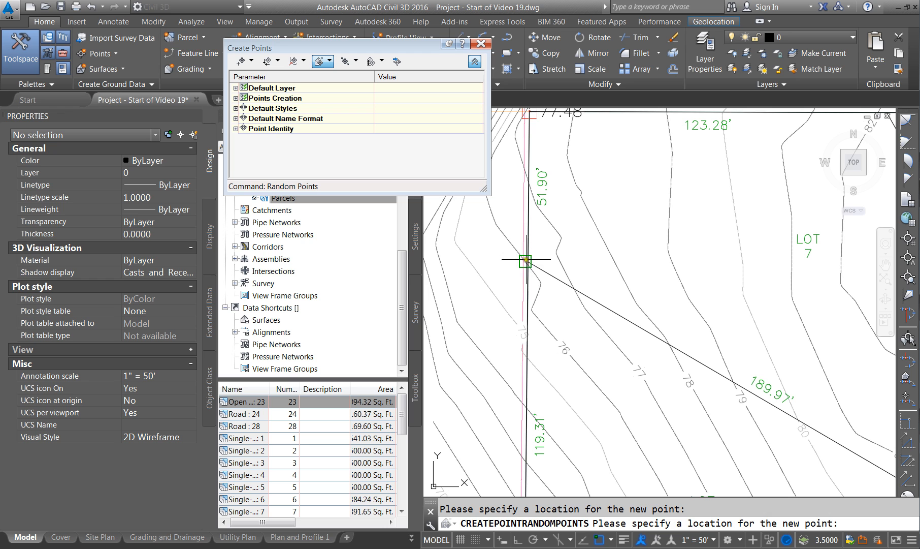
{"action": "scroll", "coordinate": [528, 271], "scroll_direction": "up", "scroll_amount": 3}
{"action": "scroll", "coordinate": [529, 270], "scroll_direction": "down", "scroll_amount": 3}
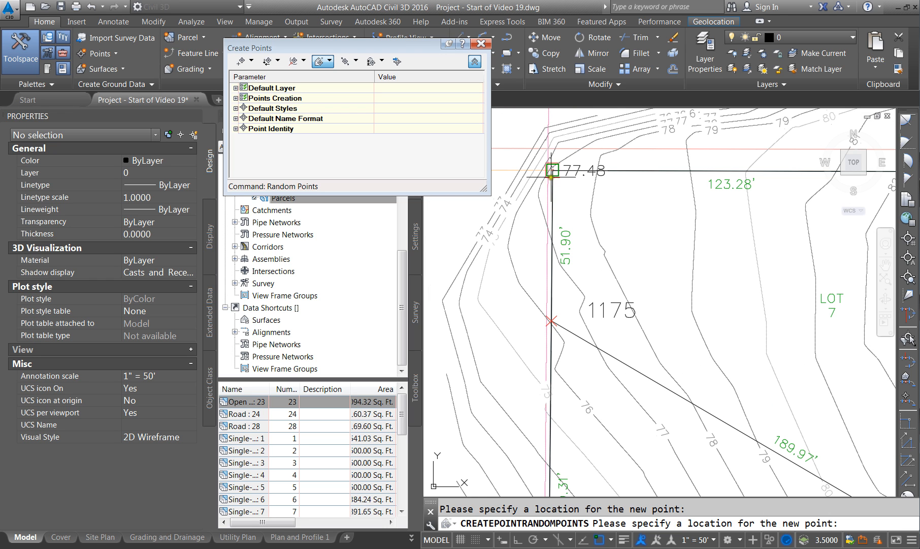
Place surface points on the north property line at the rear corners shared by lots 7, 6, 5 and 4.
{"action": "scroll", "coordinate": [526, 212], "scroll_direction": "down", "scroll_amount": 3}
{"action": "scroll", "coordinate": [554, 231], "scroll_direction": "up", "scroll_amount": 5}
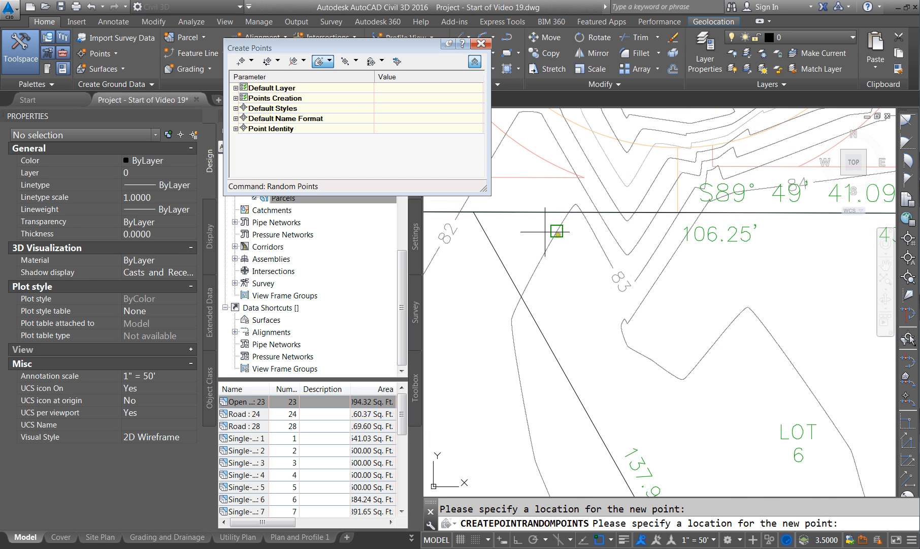
{"action": "scroll", "coordinate": [472, 254], "scroll_direction": "down", "scroll_amount": 3}
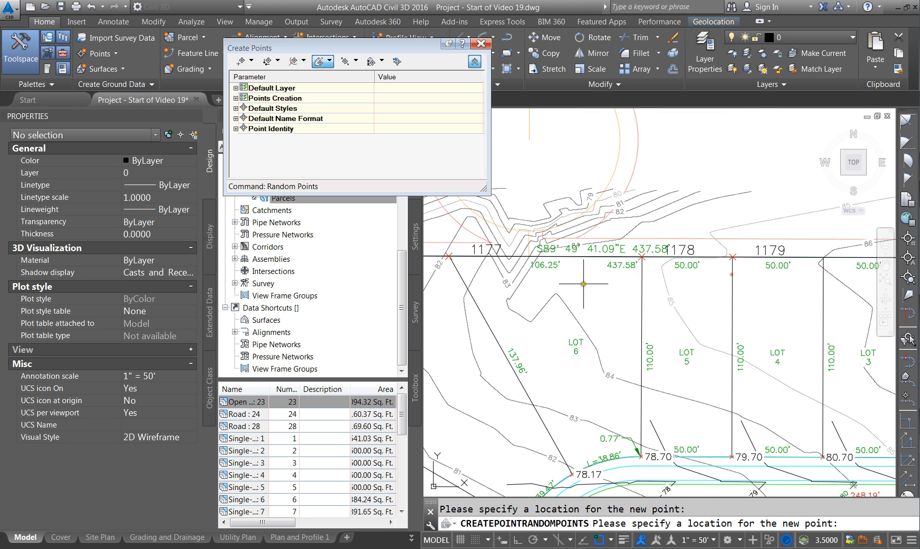
Place surface points at the rear corners shared by lots 4, 3, 2 and 1, and at lot 1's northeast corner.
{"action": "scroll", "coordinate": [544, 289], "scroll_direction": "down", "scroll_amount": 4}
{"action": "scroll", "coordinate": [684, 291], "scroll_direction": "up", "scroll_amount": 6}
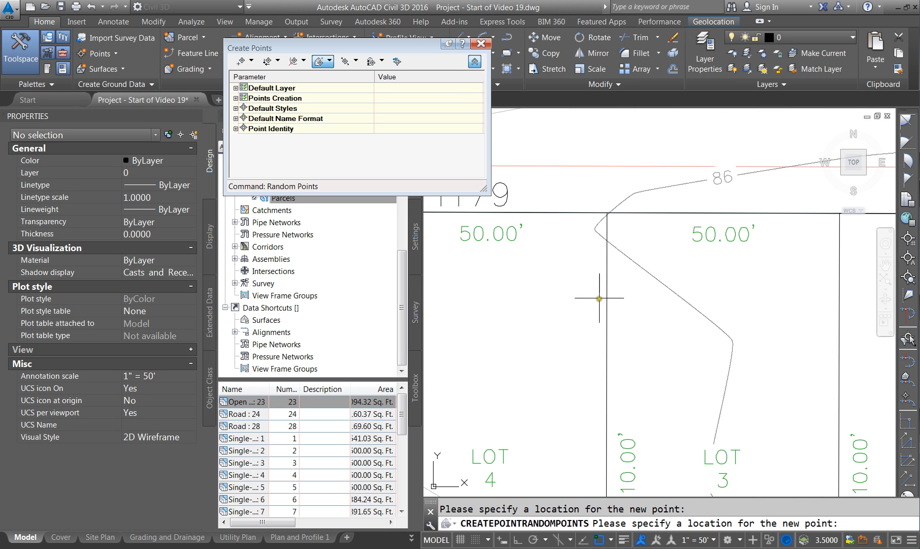
{"action": "scroll", "coordinate": [608, 298], "scroll_direction": "down", "scroll_amount": 3}
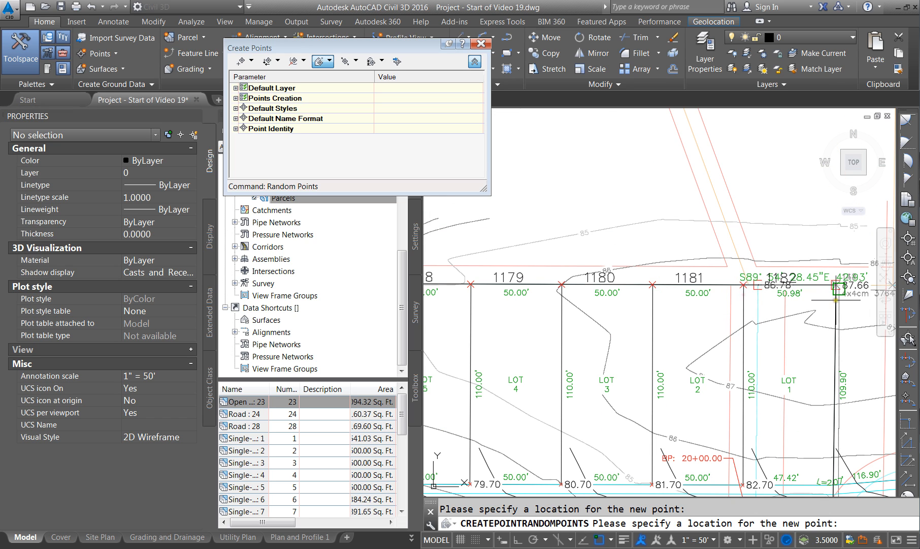
{"action": "scroll", "coordinate": [842, 290], "scroll_direction": "up", "scroll_amount": 8}
{"action": "scroll", "coordinate": [806, 245], "scroll_direction": "down", "scroll_amount": 10}
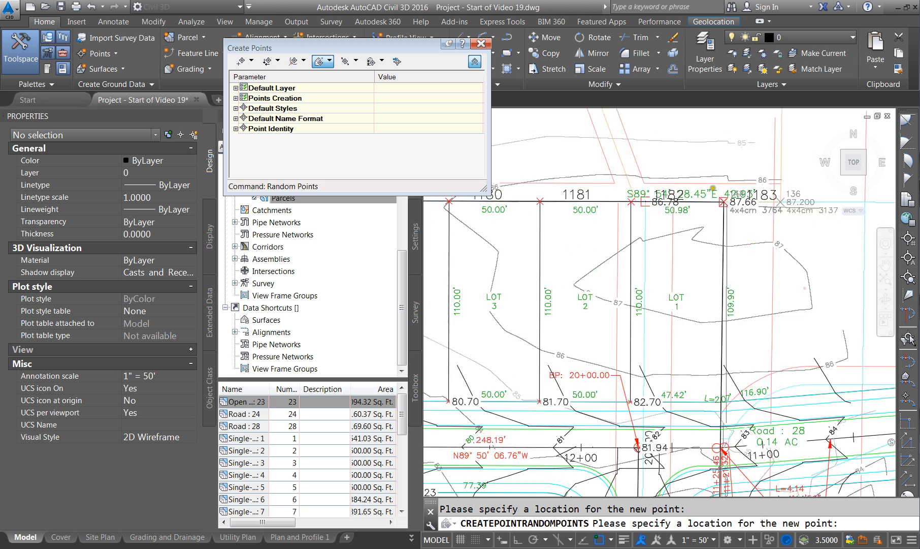
Place surface points on the south property line at the corner between lots 18 and 19 and at lot 19's southwest corner.
{"action": "scroll", "coordinate": [714, 254], "scroll_direction": "up", "scroll_amount": 10}
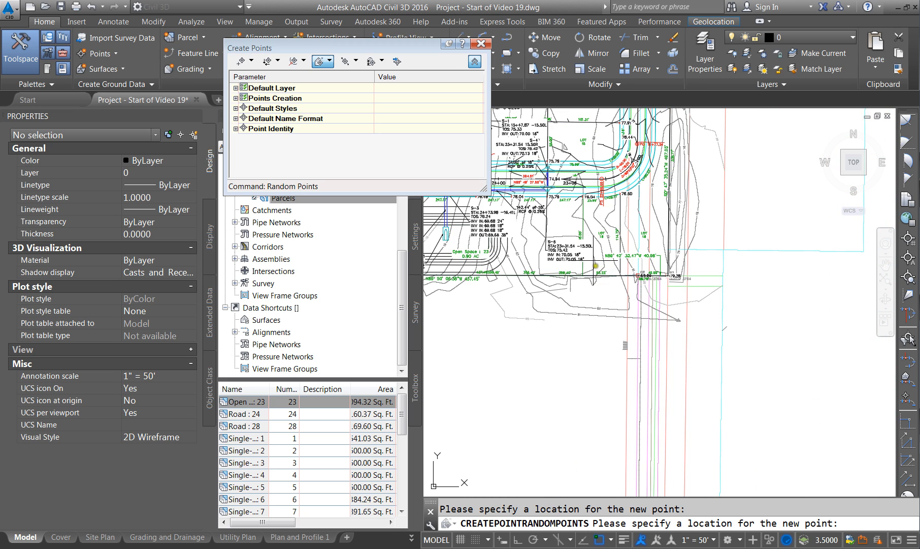
{"action": "left_click", "coordinate": [769, 409]}
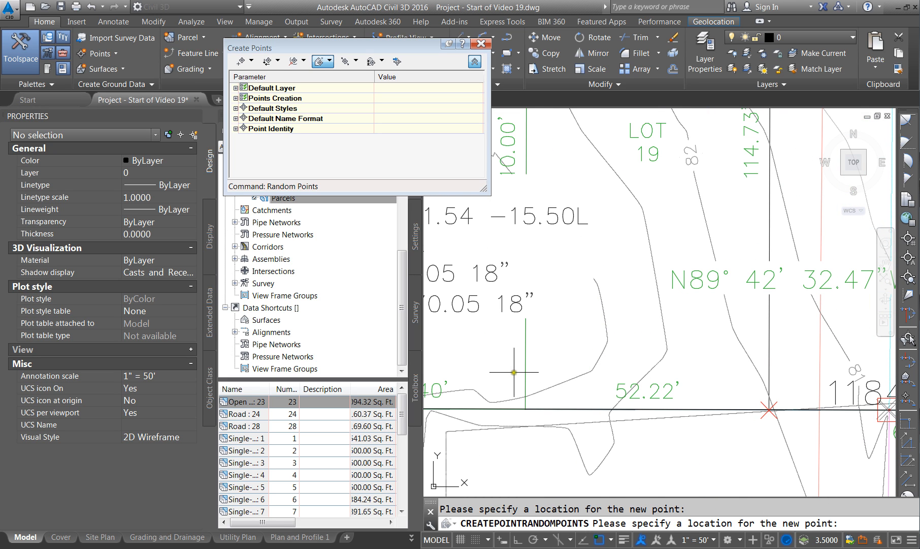
{"action": "scroll", "coordinate": [661, 363], "scroll_direction": "down", "scroll_amount": 3}
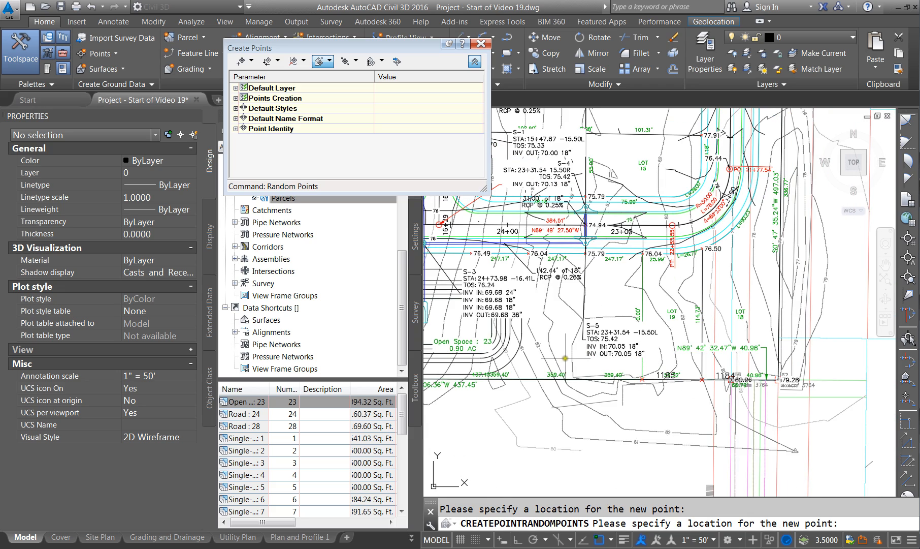
Place a surface point at lot 18's southeast corner on the south property line.
{"action": "scroll", "coordinate": [630, 357], "scroll_direction": "down", "scroll_amount": 4}
{"action": "scroll", "coordinate": [488, 355], "scroll_direction": "down", "scroll_amount": 5}
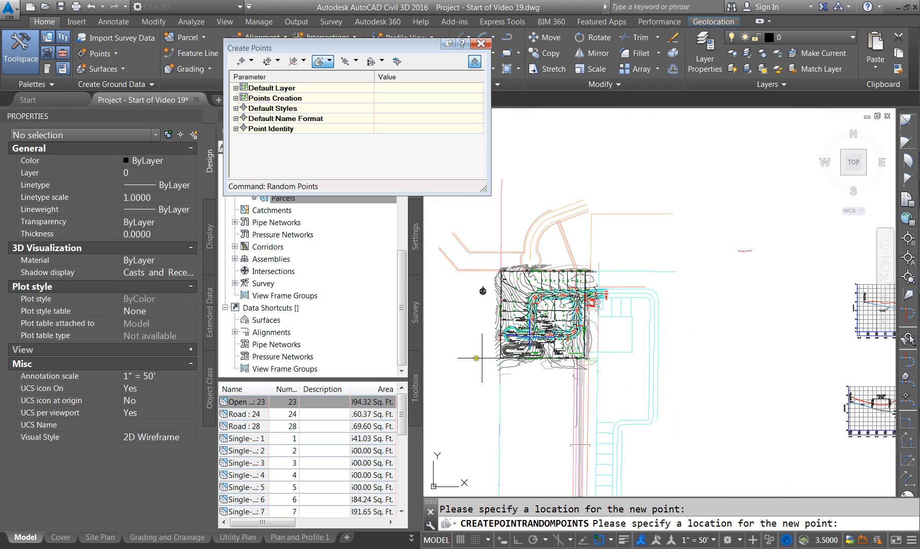
{"action": "scroll", "coordinate": [518, 357], "scroll_direction": "up", "scroll_amount": 9}
{"action": "scroll", "coordinate": [648, 350], "scroll_direction": "up", "scroll_amount": 3}
{"action": "scroll", "coordinate": [777, 350], "scroll_direction": "up", "scroll_amount": 5}
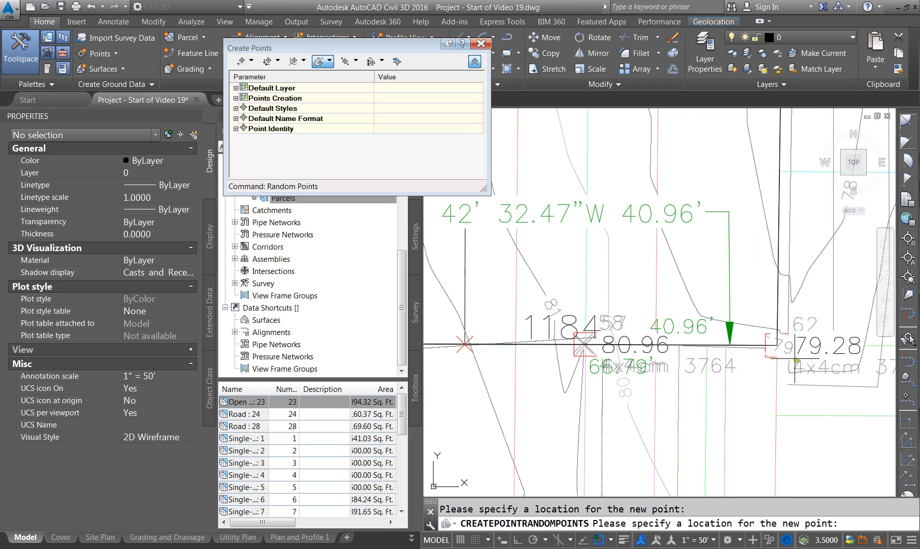
{"action": "scroll", "coordinate": [746, 414], "scroll_direction": "down", "scroll_amount": 12}
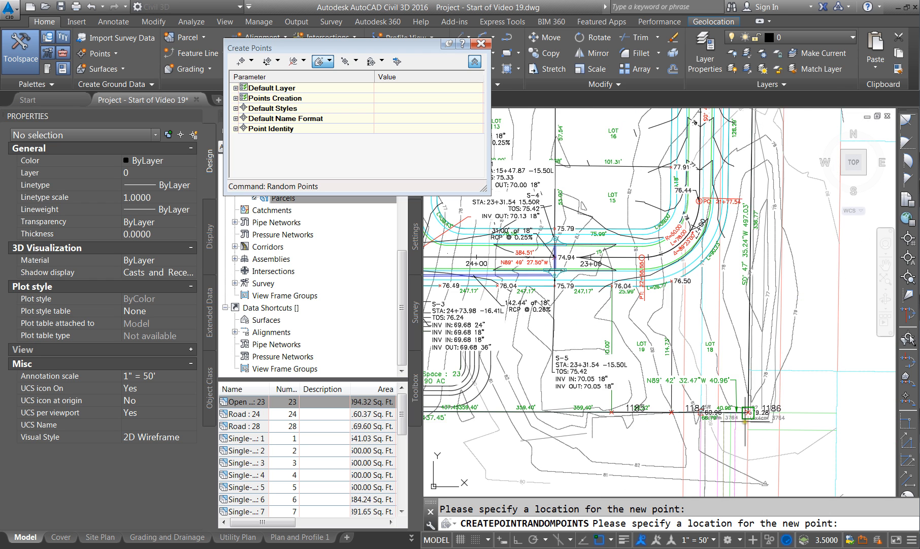
Select all COGO points similar to the one at lot 18's southeast corner and set their point label style to Elevation Only.
{"action": "key", "text": "Escape"}
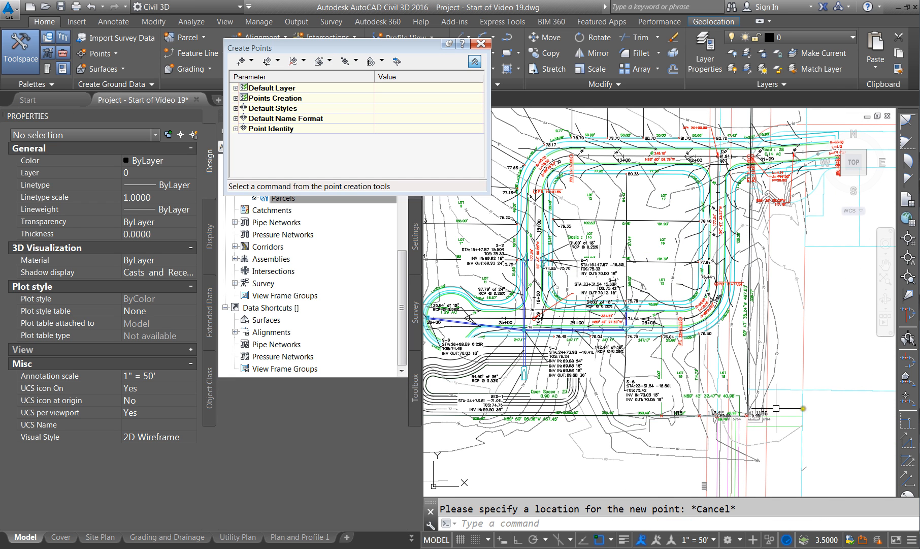
{"action": "scroll", "coordinate": [757, 416], "scroll_direction": "up", "scroll_amount": 6}
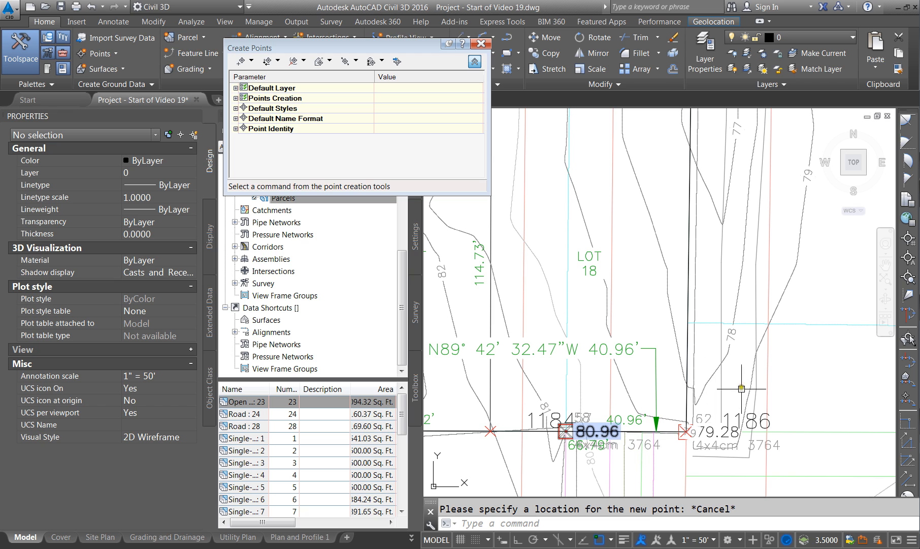
{"action": "left_click", "coordinate": [742, 415]}
{"action": "key", "text": "Escape"}
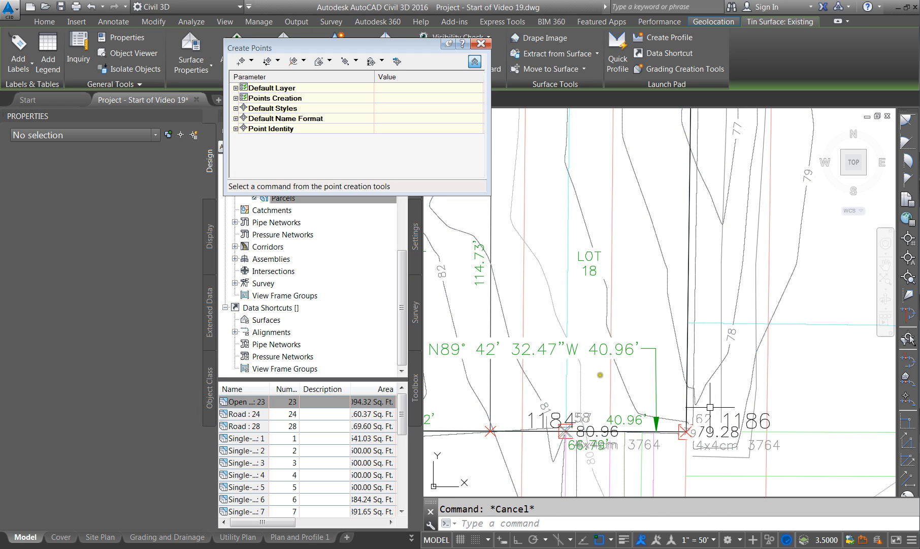
{"action": "left_click", "coordinate": [729, 417]}
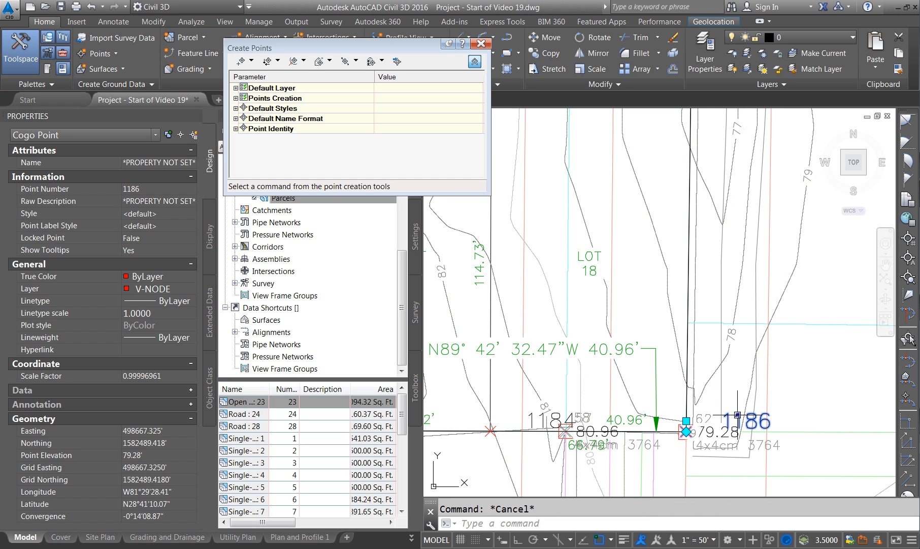
{"action": "right_click", "coordinate": [739, 415]}
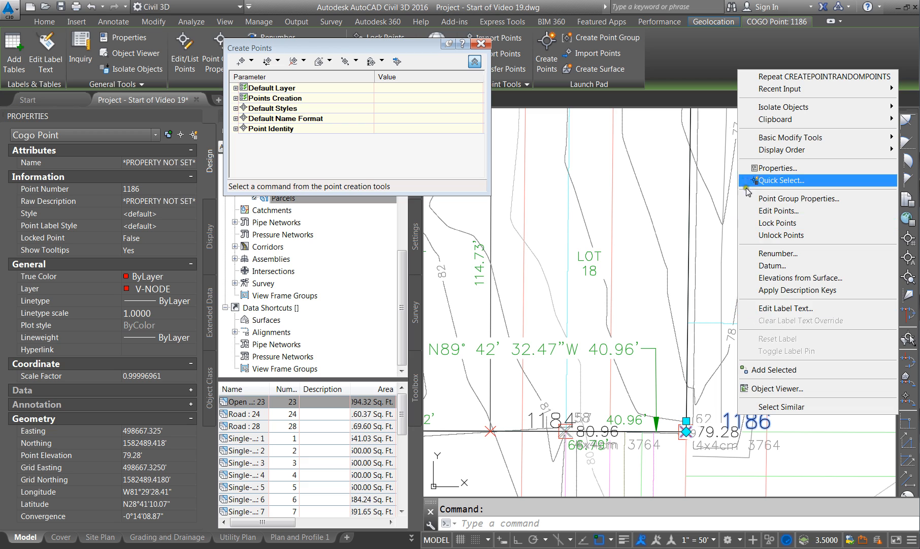
{"action": "left_click", "coordinate": [782, 407]}
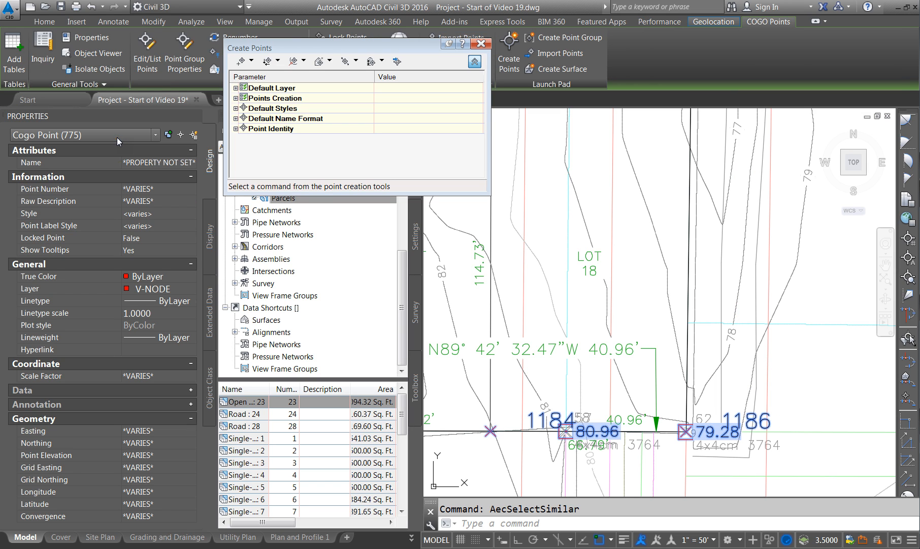
{"action": "left_click", "coordinate": [151, 228]}
{"action": "left_click", "coordinate": [152, 227]}
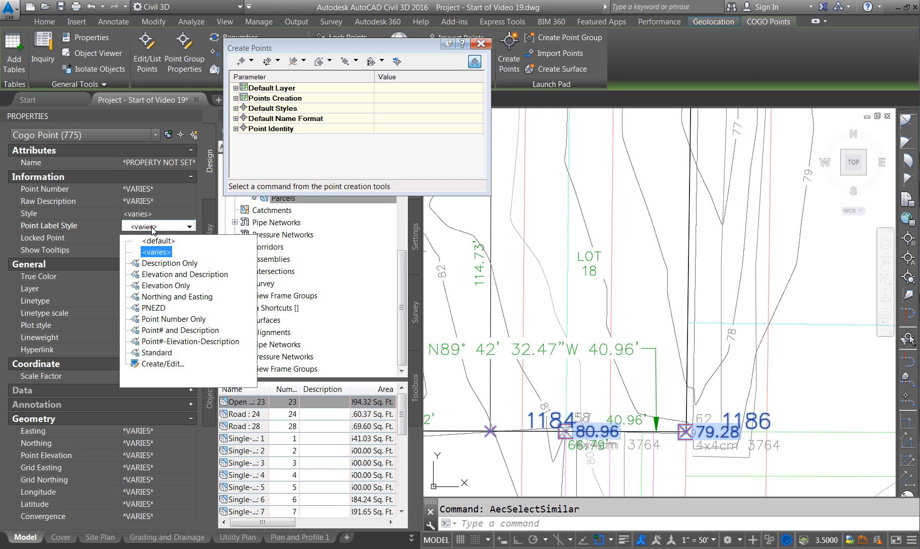
{"action": "left_click", "coordinate": [169, 287]}
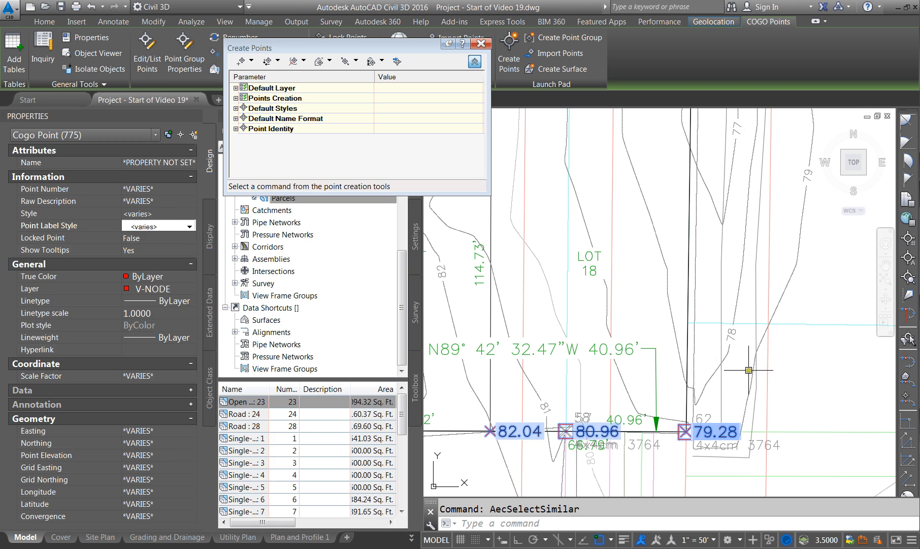
{"action": "key", "text": "Escape"}
Open the Grading and Drainage layout and close the Create Points tools.
{"action": "scroll", "coordinate": [731, 371], "scroll_direction": "down", "scroll_amount": 5}
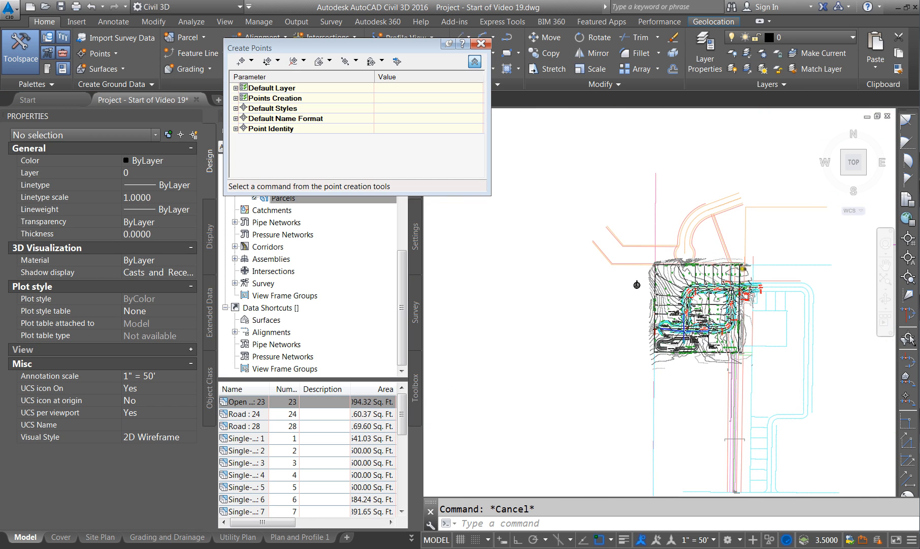
{"action": "scroll", "coordinate": [772, 262], "scroll_direction": "up", "scroll_amount": 4}
{"action": "scroll", "coordinate": [743, 231], "scroll_direction": "down", "scroll_amount": 4}
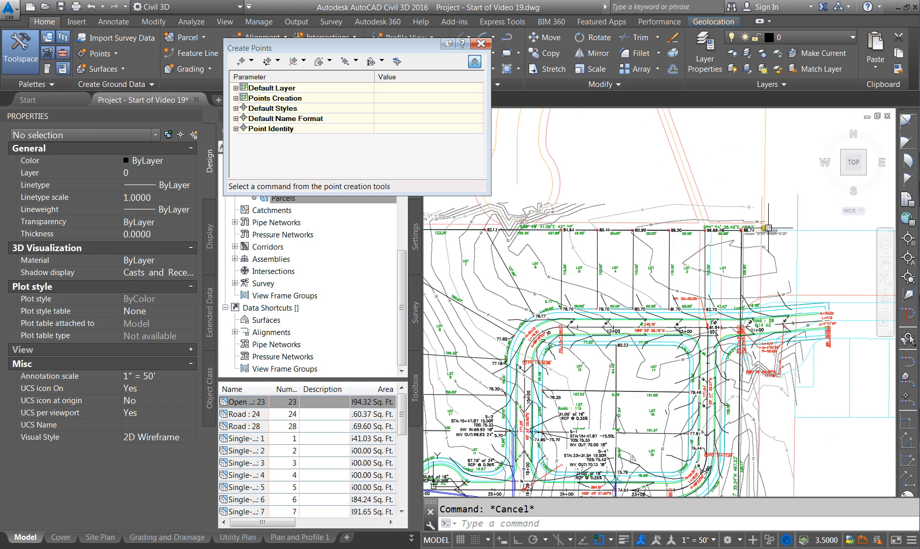
{"action": "scroll", "coordinate": [635, 232], "scroll_direction": "up", "scroll_amount": 4}
{"action": "scroll", "coordinate": [609, 238], "scroll_direction": "down", "scroll_amount": 4}
{"action": "scroll", "coordinate": [564, 245], "scroll_direction": "up", "scroll_amount": 5}
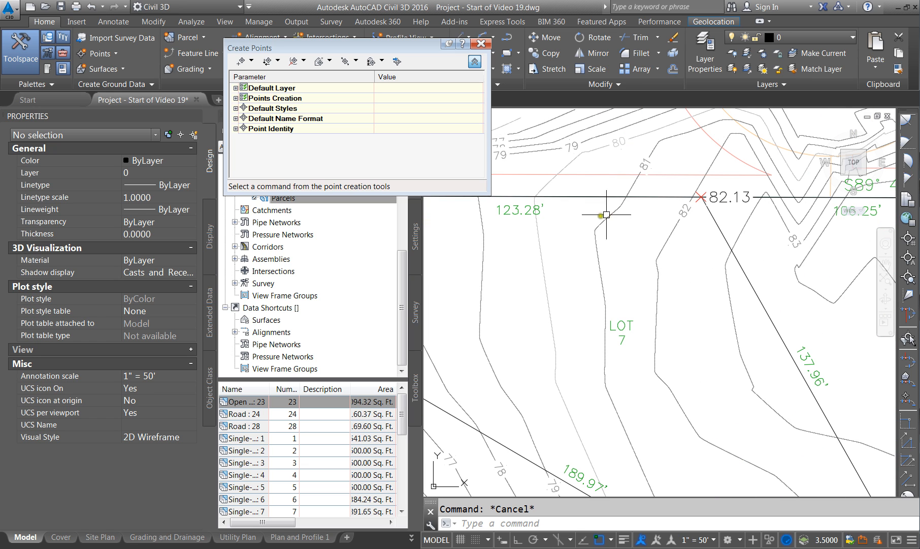
{"action": "left_click", "coordinate": [167, 537]}
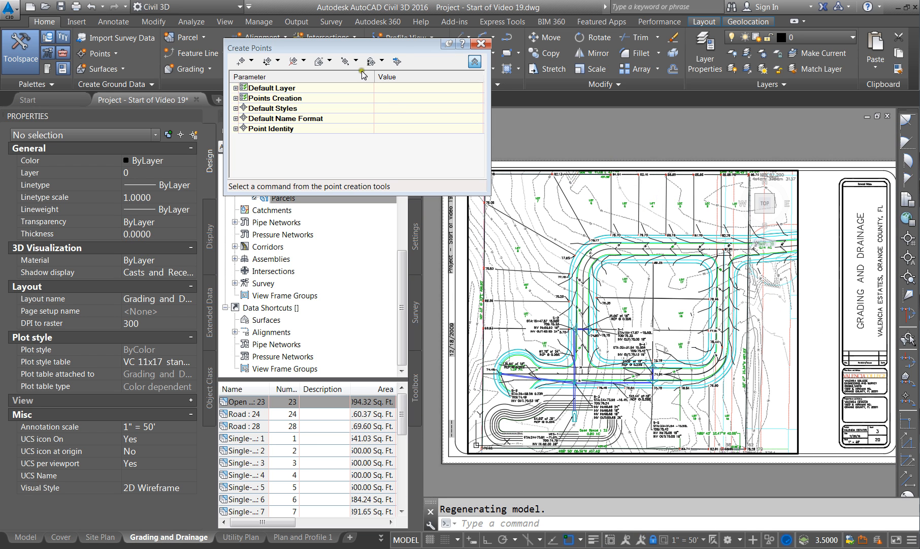
{"action": "left_click", "coordinate": [480, 47]}
Delete the duplicate 70.99 elevation point at the west corner shared by lots 8 and 9.
{"action": "scroll", "coordinate": [512, 264], "scroll_direction": "up", "scroll_amount": 10}
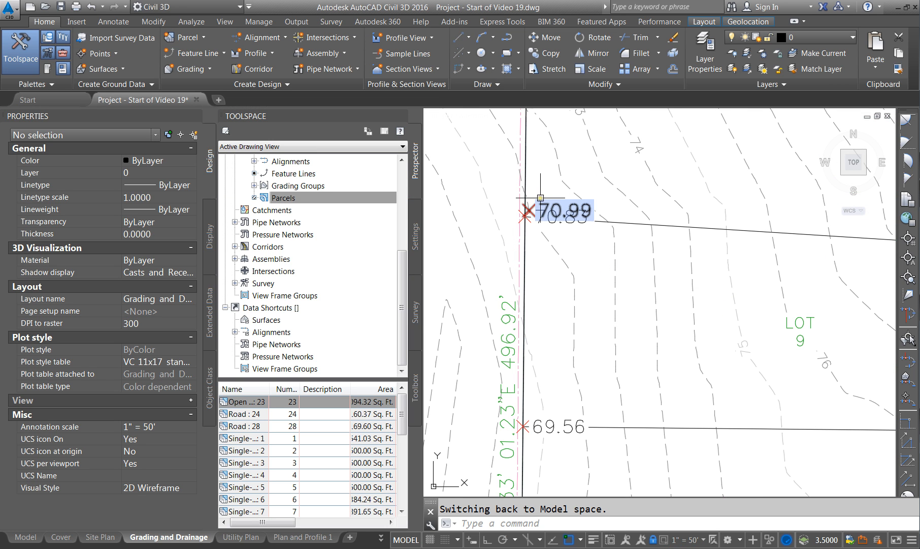
{"action": "left_click", "coordinate": [528, 207]}
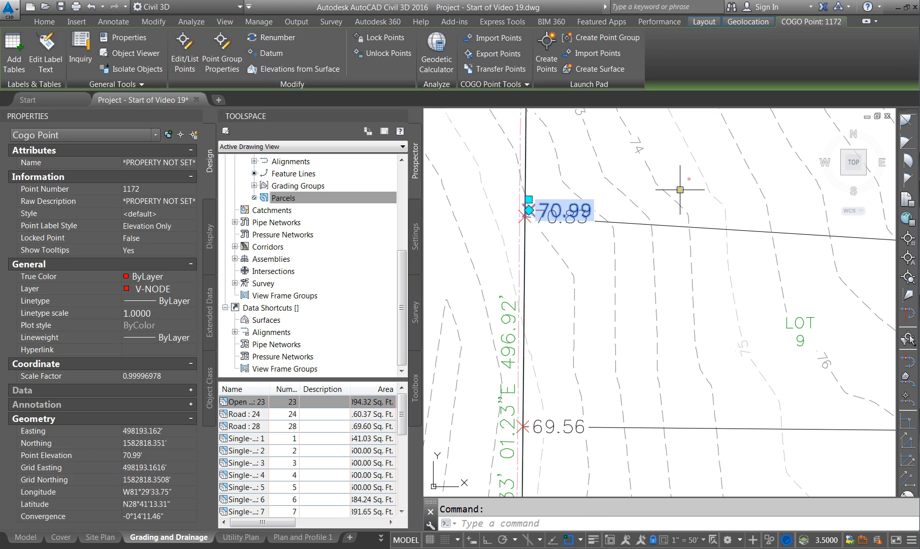
{"action": "key", "text": "Delete"}
{"action": "scroll", "coordinate": [574, 215], "scroll_direction": "down", "scroll_amount": 6}
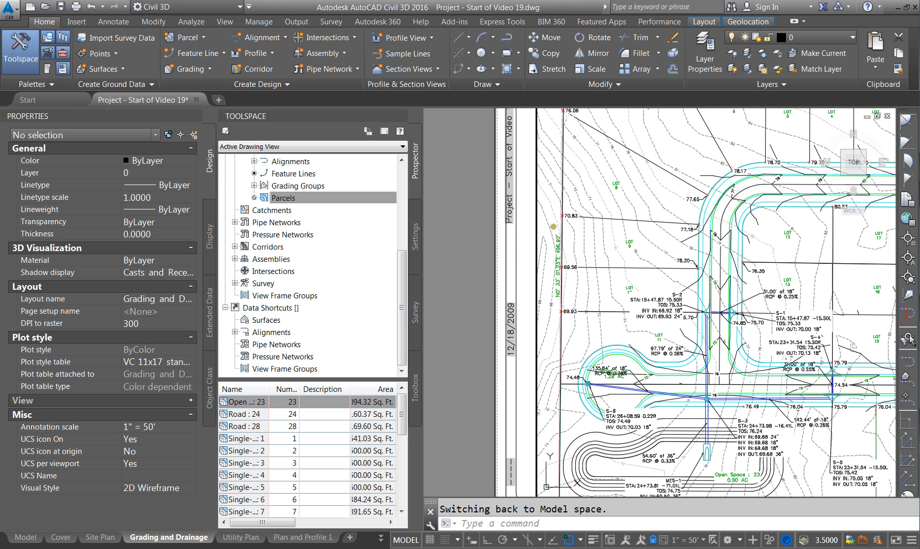
{"action": "scroll", "coordinate": [669, 234], "scroll_direction": "up", "scroll_amount": 3}
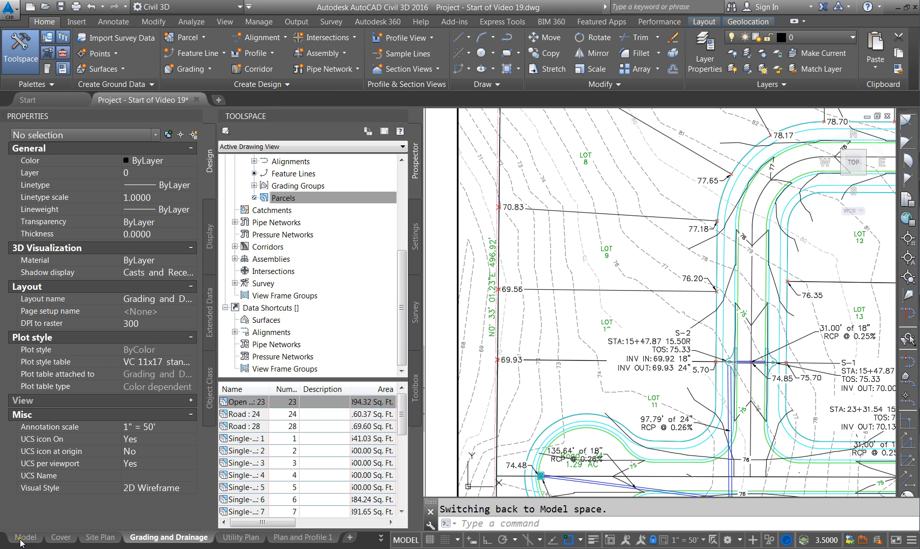
{"action": "scroll", "coordinate": [543, 251], "scroll_direction": "down", "scroll_amount": 4}
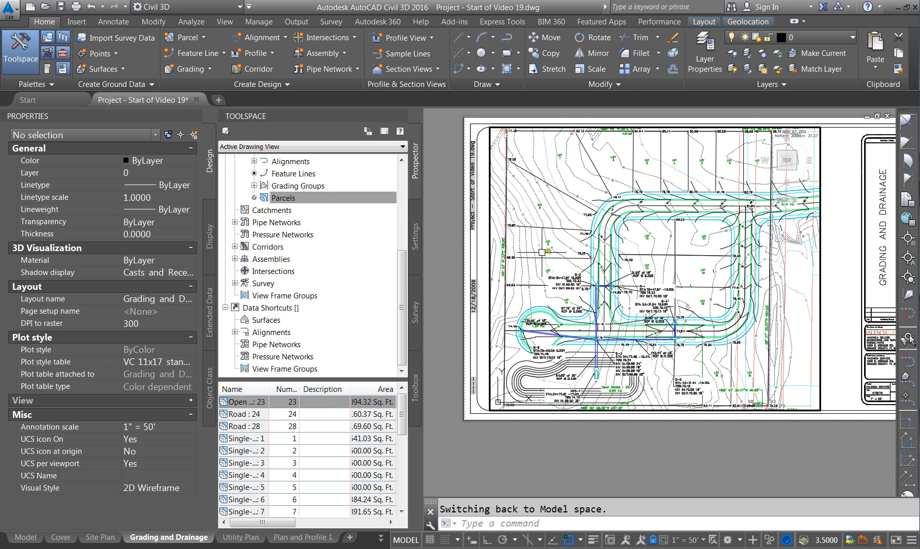
{"action": "scroll", "coordinate": [533, 252], "scroll_direction": "up", "scroll_amount": 4}
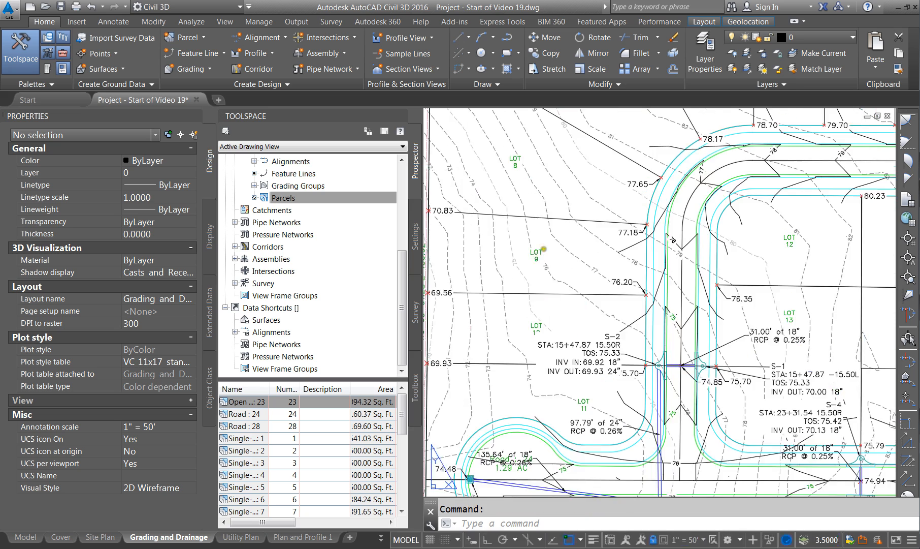
{"action": "scroll", "coordinate": [536, 254], "scroll_direction": "down", "scroll_amount": 4}
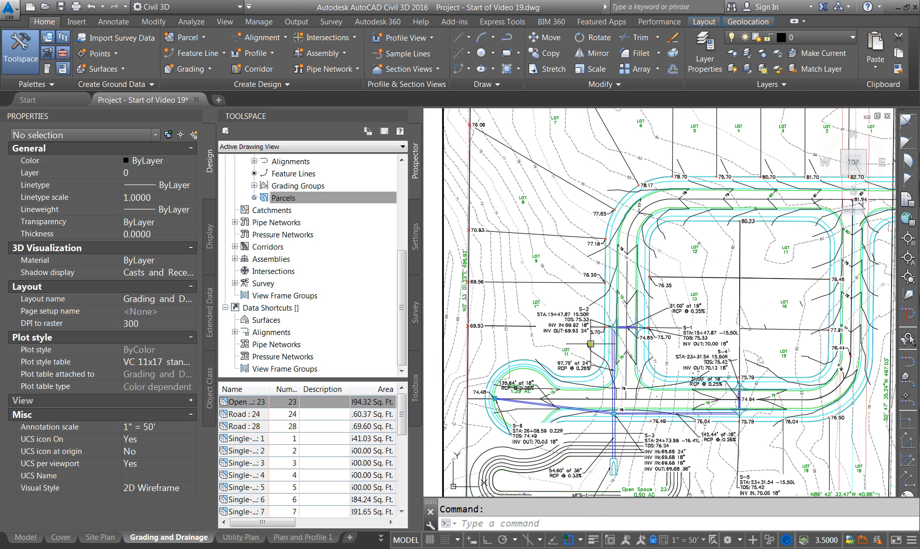
{"action": "key", "text": "Escape"}
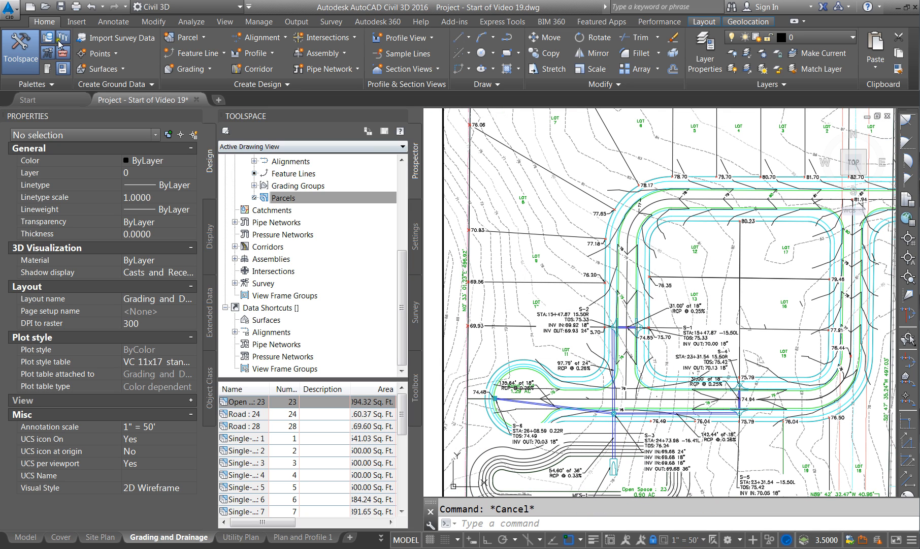
Create a layer named VC-LOT -TYPE and make it the current layer.
{"action": "left_click", "coordinate": [706, 51]}
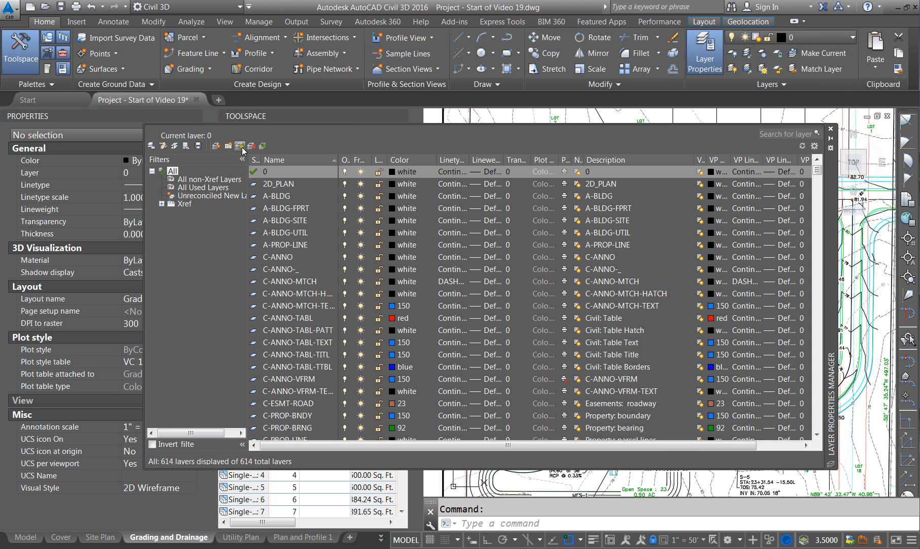
{"action": "left_click", "coordinate": [216, 146]}
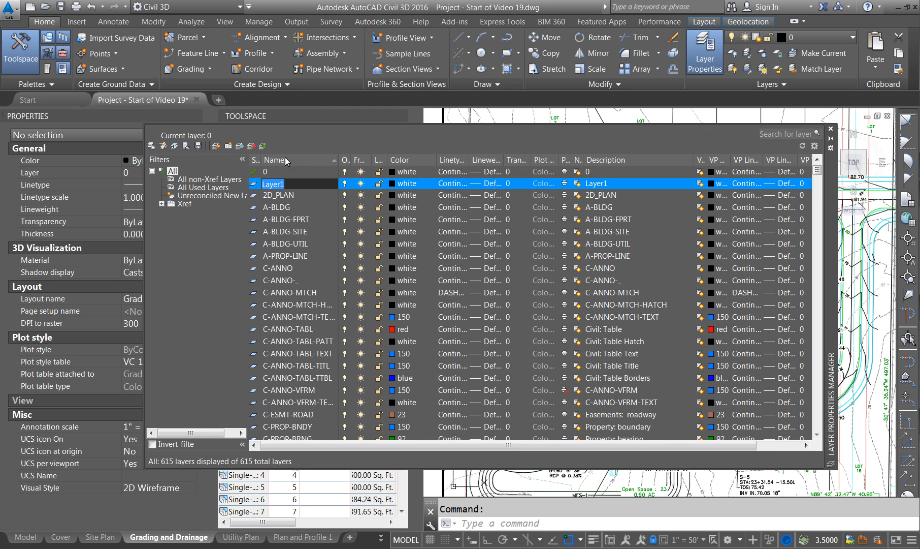
{"action": "type", "text": "VC-LOT -TYPE"}
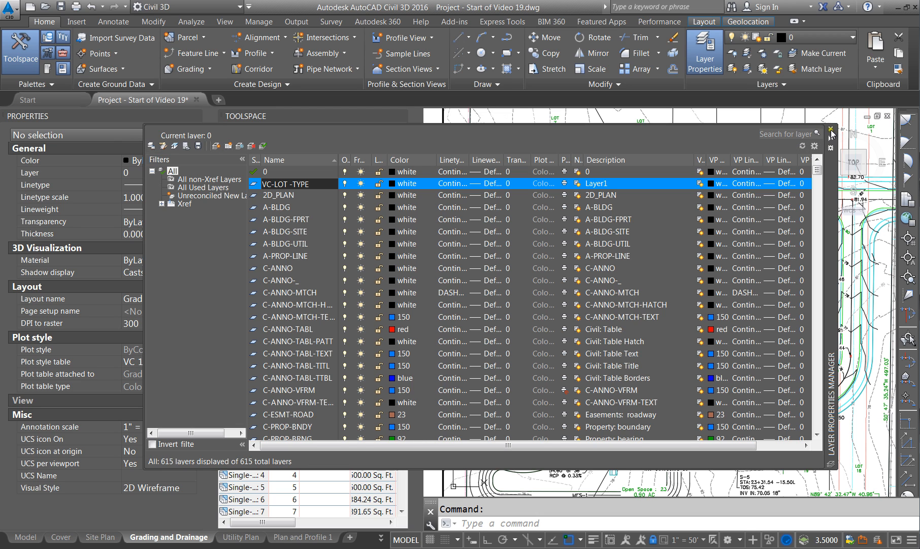
{"action": "left_click", "coordinate": [263, 147]}
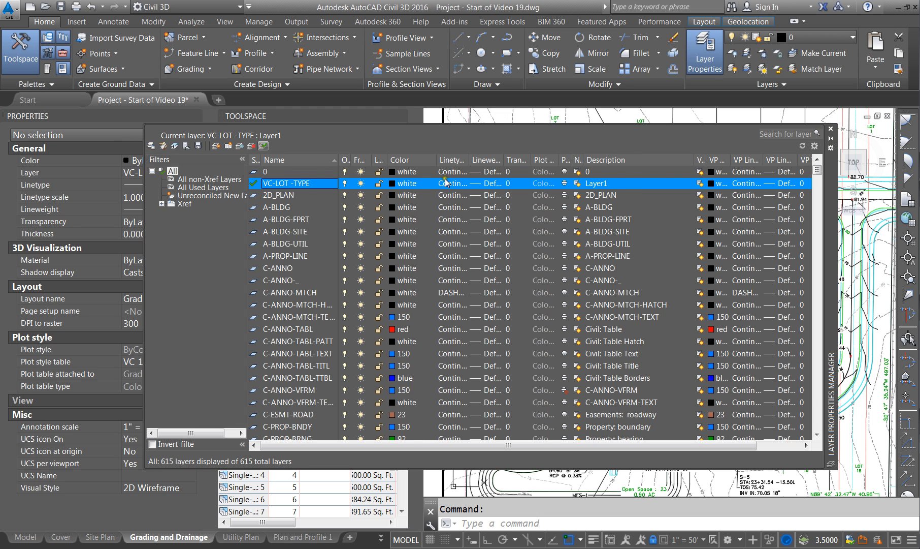
{"action": "left_click", "coordinate": [831, 129]}
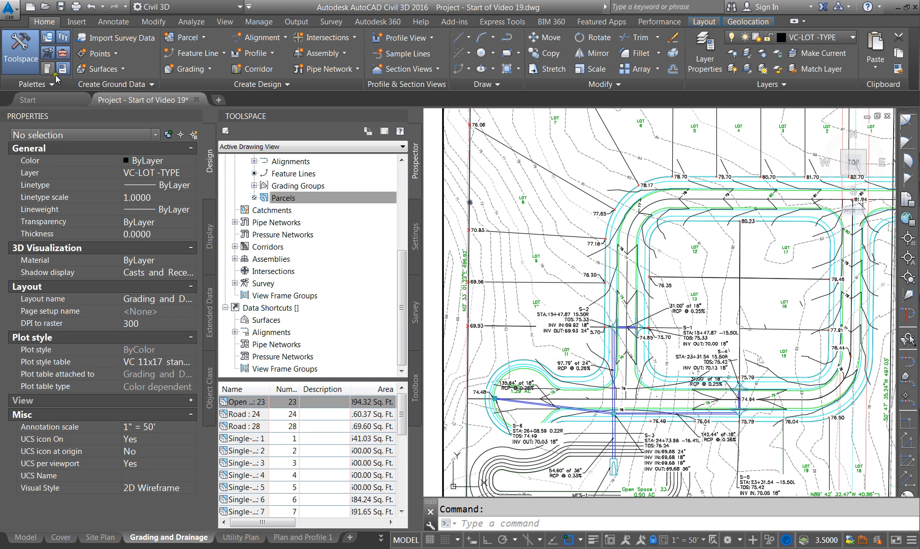
Add multiline text below the Lot 9 label in a narrowed text frame, with A on the first line and FFE on the second.
{"action": "left_click", "coordinate": [114, 22]}
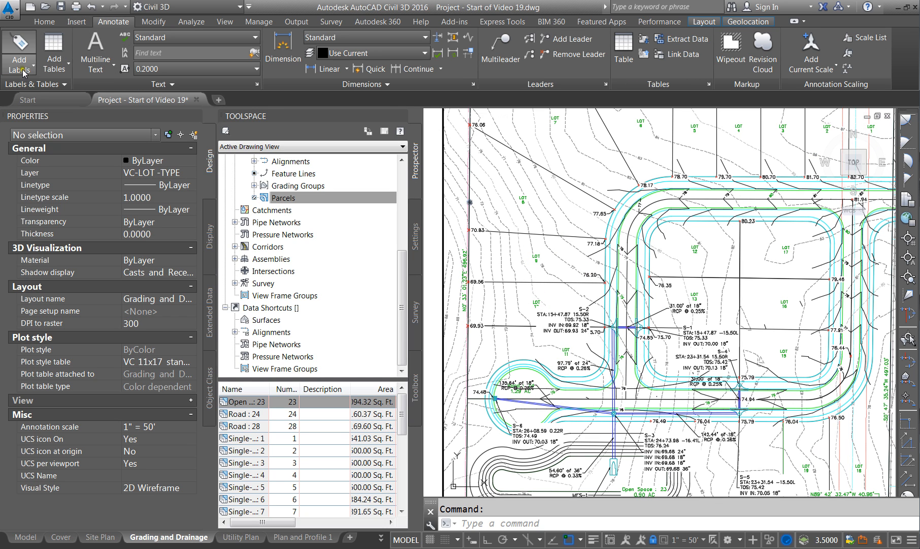
{"action": "left_click", "coordinate": [89, 70]}
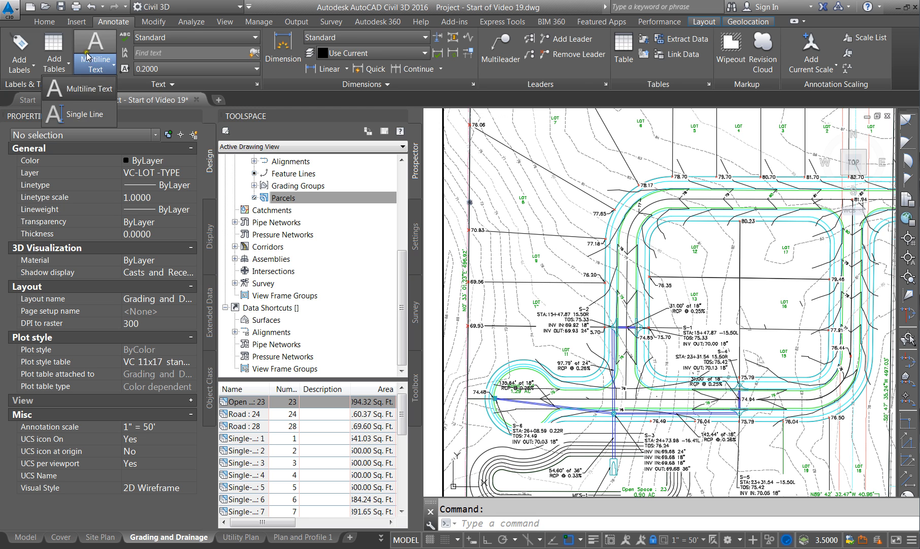
{"action": "left_click", "coordinate": [87, 56]}
{"action": "scroll", "coordinate": [529, 251], "scroll_direction": "up", "scroll_amount": 5}
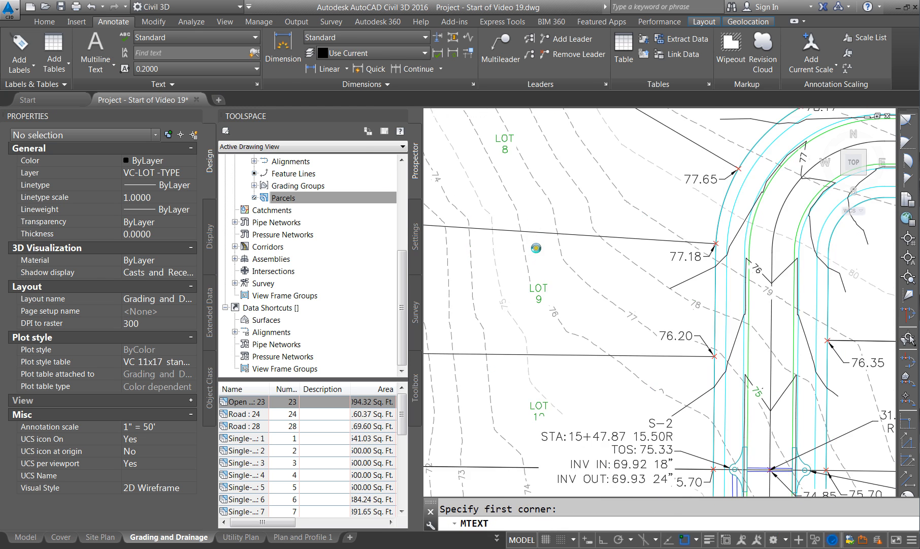
{"action": "left_click", "coordinate": [553, 299]}
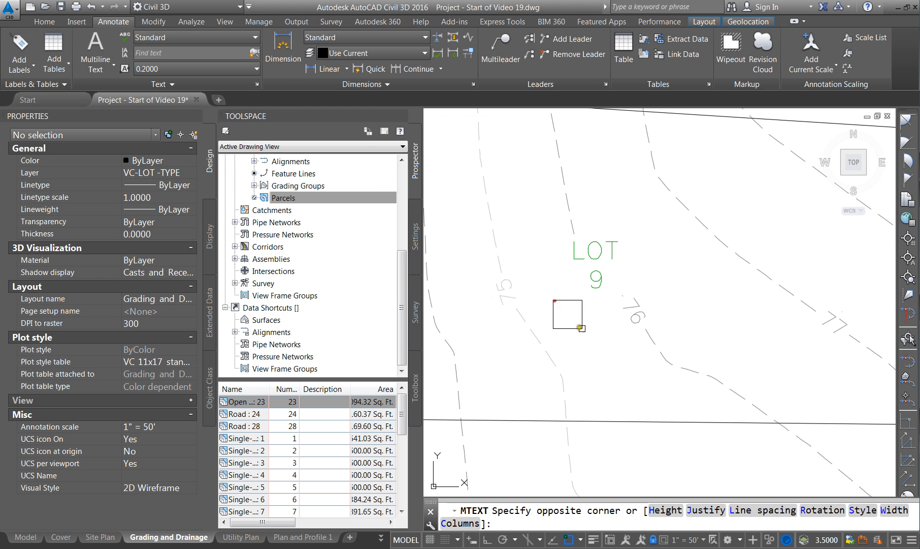
{"action": "left_click", "coordinate": [591, 327]}
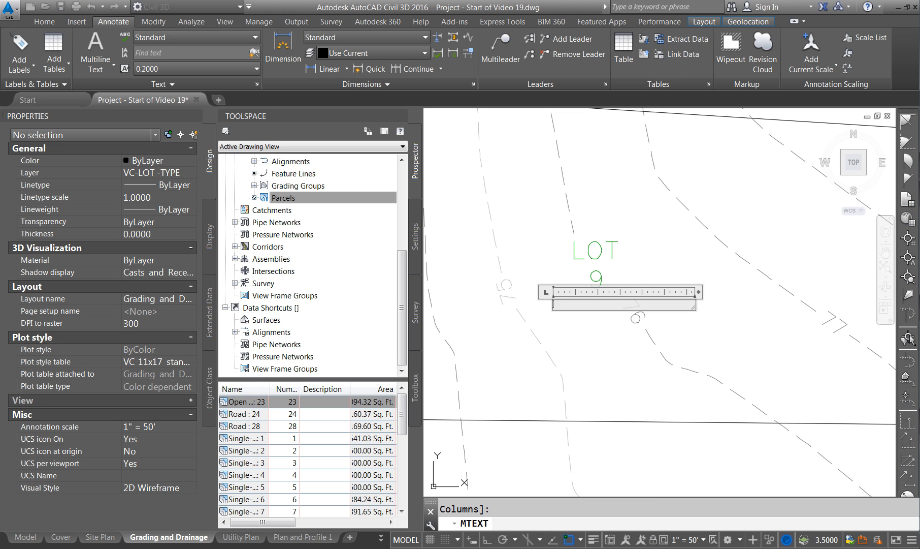
{"action": "type", "text": "A"}
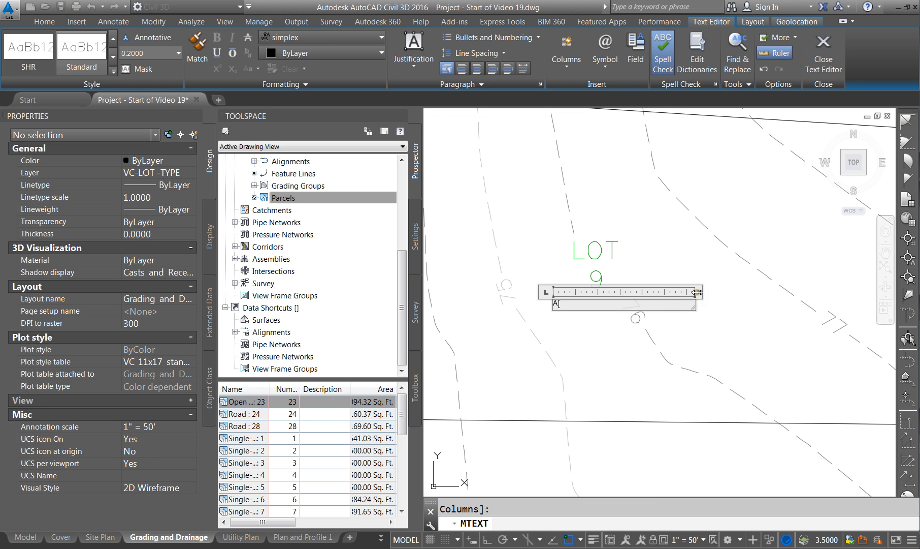
{"action": "left_click_drag", "start_coordinate": [699, 292], "coordinate": [586, 292]}
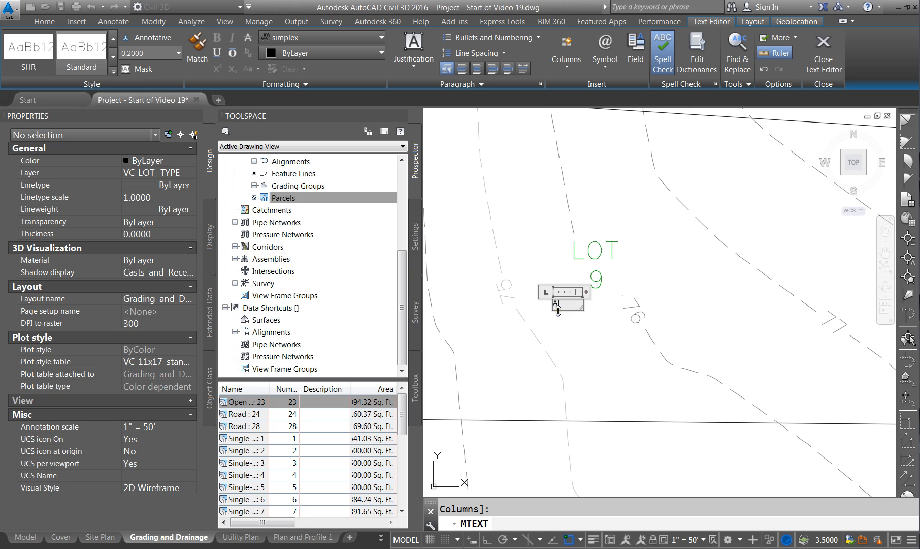
{"action": "key", "text": "Return"}
Center both lines of the A / FFE text and finish editing it.
{"action": "left_click_drag", "start_coordinate": [572, 312], "coordinate": [531, 306]}
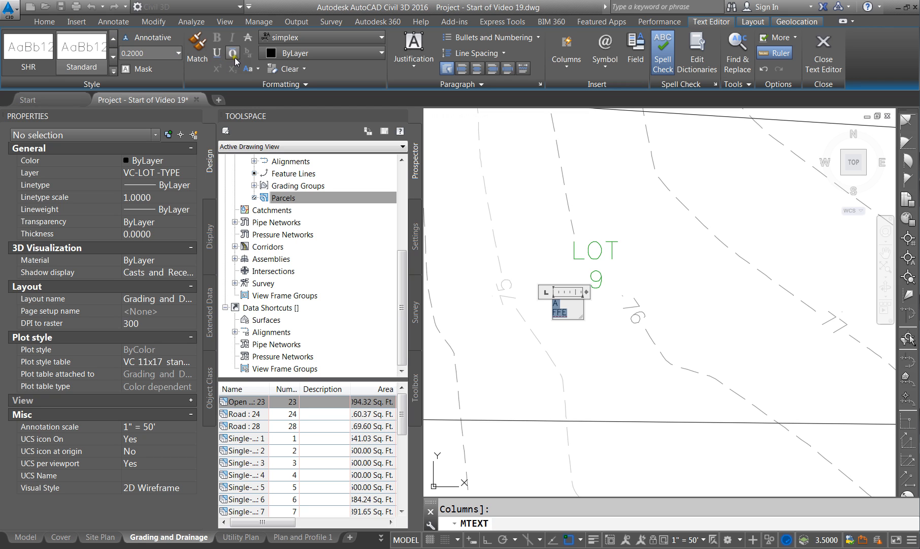
{"action": "left_click", "coordinate": [477, 69]}
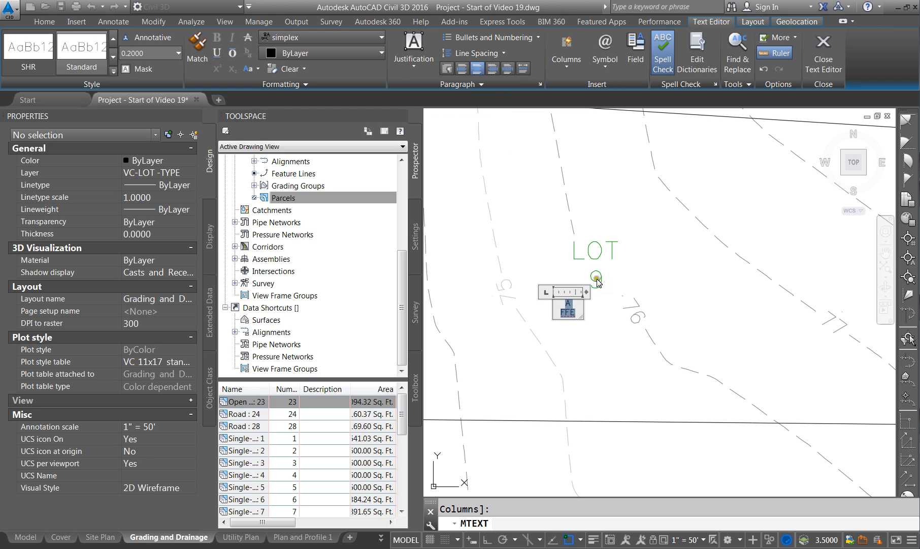
{"action": "left_click", "coordinate": [615, 311]}
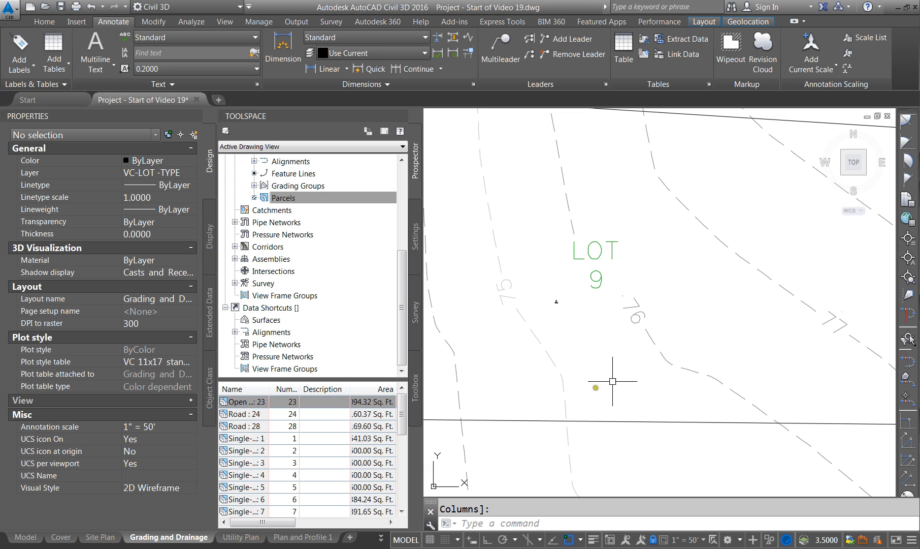
Set the text height of the A / FFE text near Lot 9 to 2.3.
{"action": "left_click", "coordinate": [556, 302]}
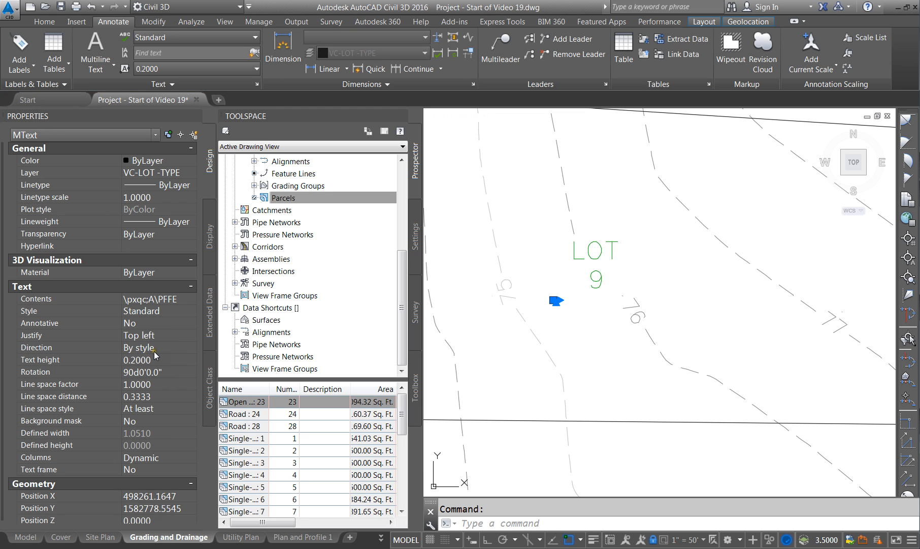
{"action": "left_click", "coordinate": [161, 362]}
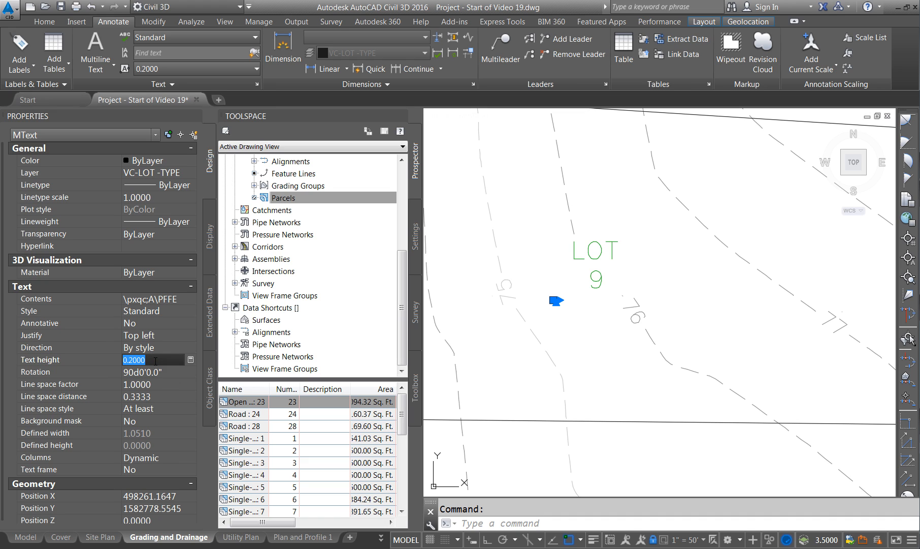
{"action": "type", "text": "2.3"}
{"action": "key", "text": "Tab"}
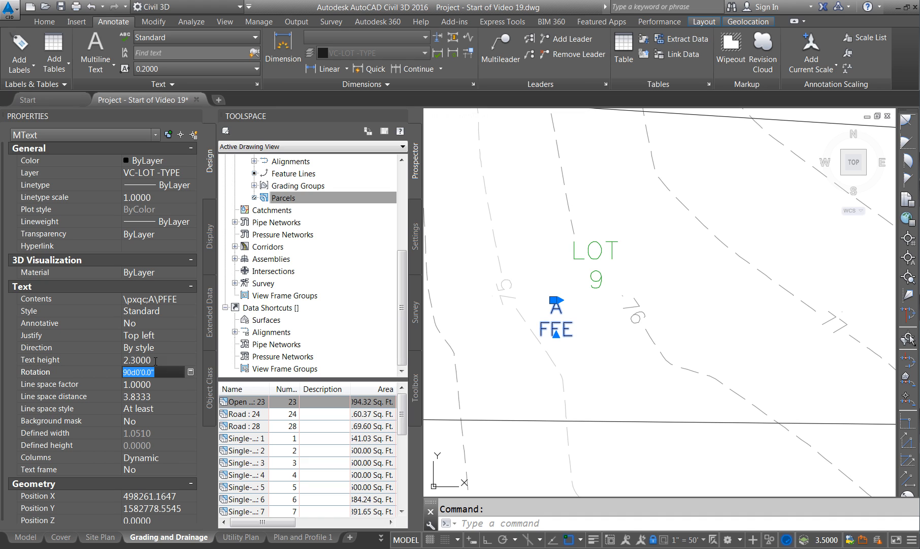
Move the A / FFE text so it sits centered directly beneath the Lot 9 label.
{"action": "type", "text": "m"}
{"action": "key", "text": "Return"}
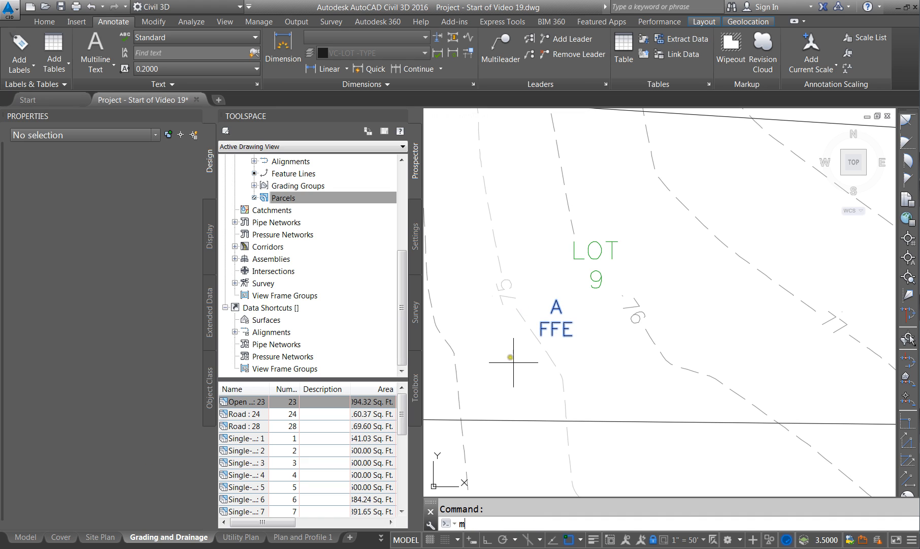
{"action": "left_click", "coordinate": [561, 301]}
{"action": "left_click", "coordinate": [600, 309]}
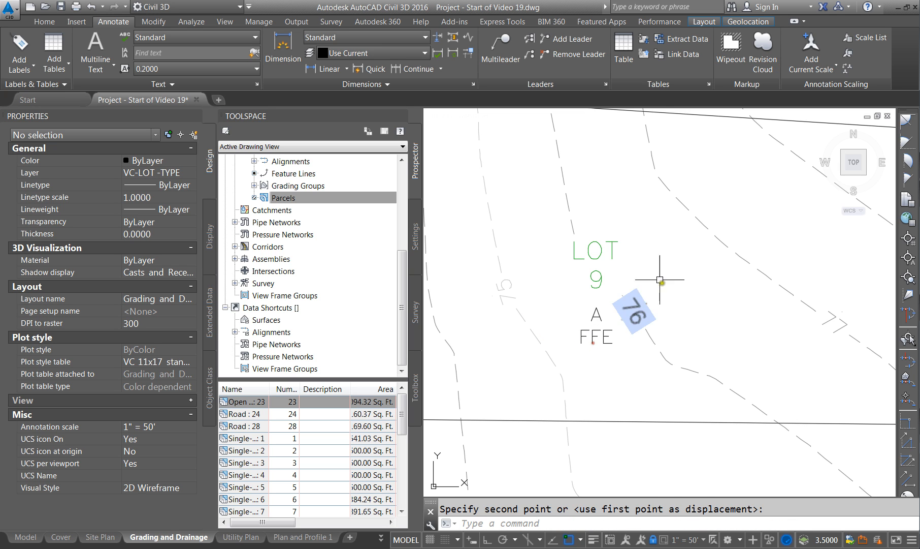
{"action": "scroll", "coordinate": [596, 266], "scroll_direction": "down", "scroll_amount": 2}
{"action": "scroll", "coordinate": [595, 265], "scroll_direction": "down", "scroll_amount": 3}
{"action": "scroll", "coordinate": [702, 288], "scroll_direction": "up", "scroll_amount": 3}
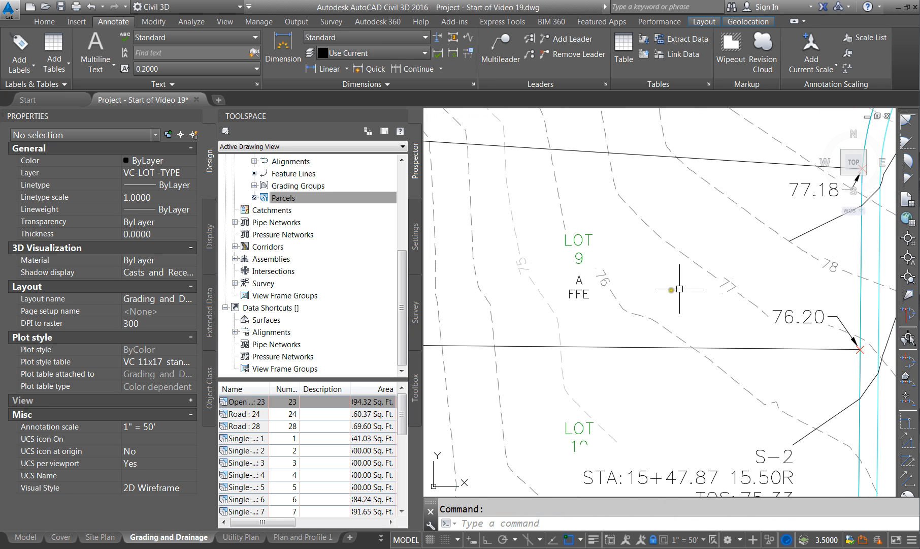
Freeze the VC-LOT -TYPE layer in the Site Plan layout's viewport by selecting the A / FFE text with LAYFRZ.
{"action": "left_click", "coordinate": [100, 537]}
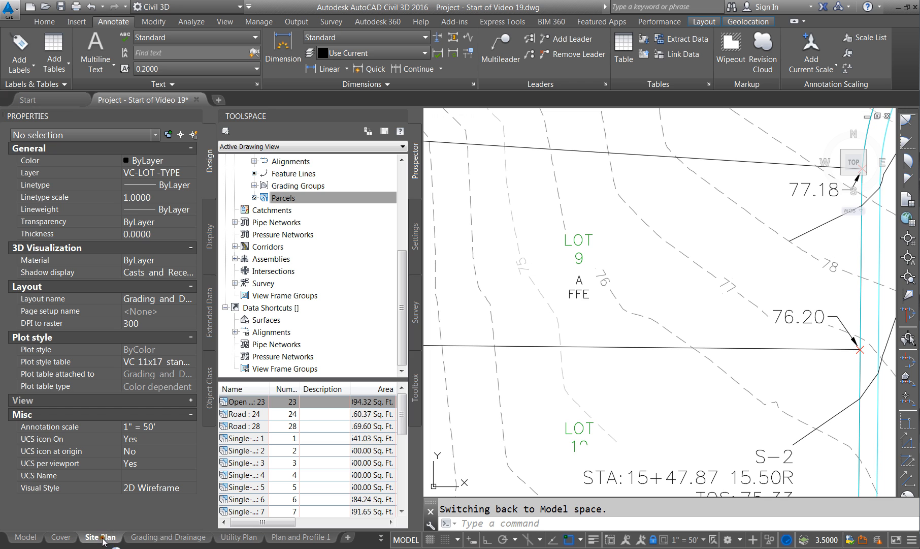
{"action": "double_click", "coordinate": [508, 300]}
{"action": "scroll", "coordinate": [508, 300], "scroll_direction": "up", "scroll_amount": 5}
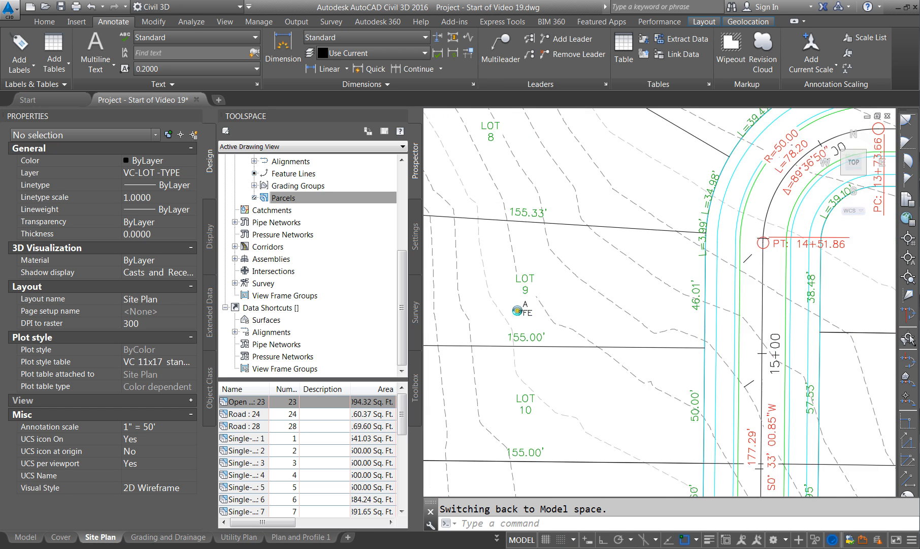
{"action": "key", "text": "Escape"}
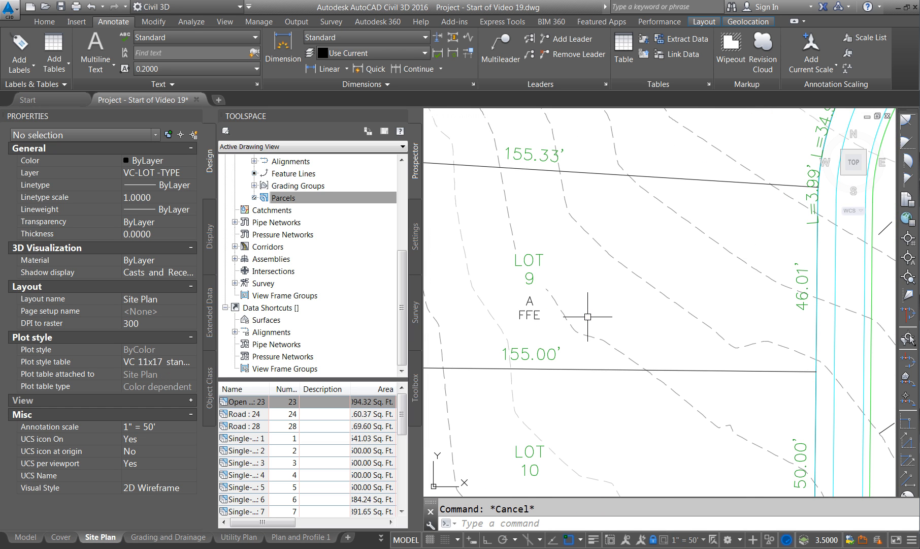
{"action": "scroll", "coordinate": [588, 310], "scroll_direction": "down", "scroll_amount": 5}
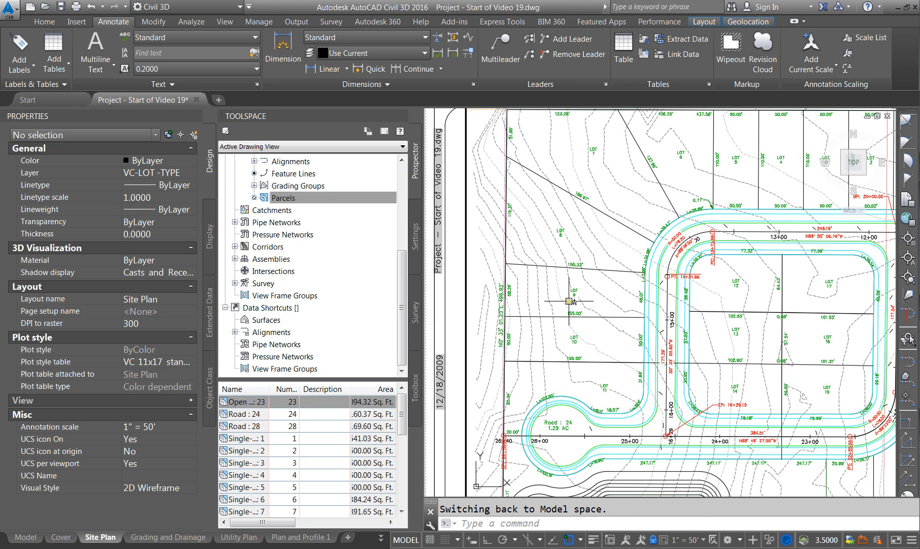
{"action": "type", "text": "layfrz"}
{"action": "key", "text": "Return"}
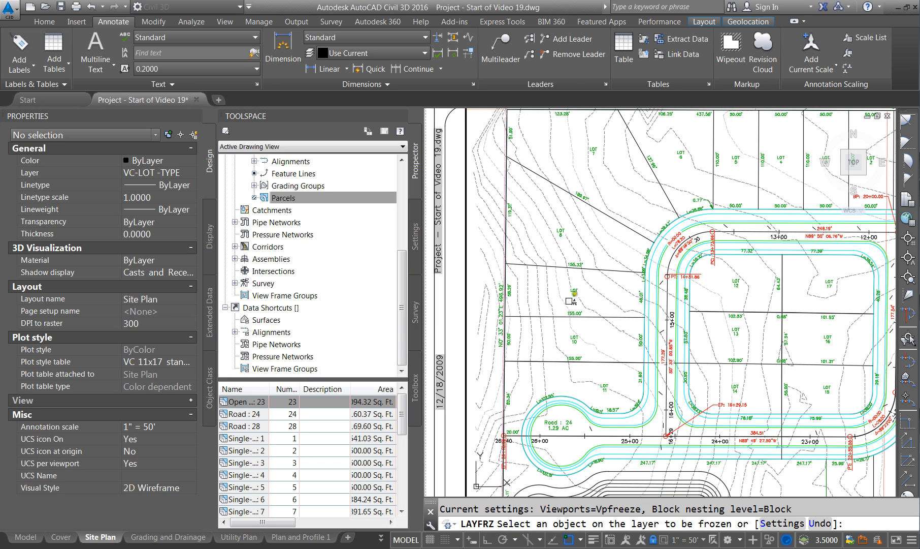
{"action": "left_click", "coordinate": [573, 313]}
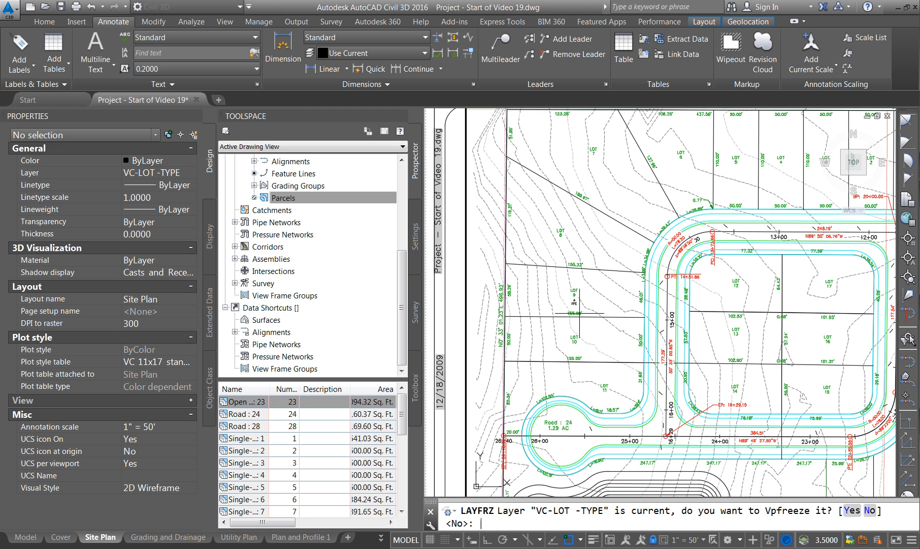
{"action": "type", "text": "y"}
{"action": "key", "text": "Return"}
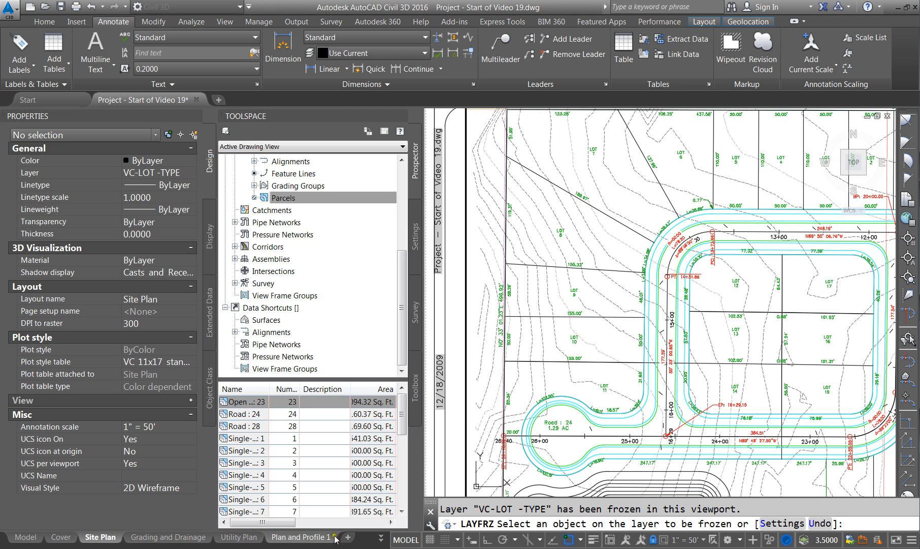
On the Grading and Drainage layout, set the Lot 9 A / FFE text height to 3.
{"action": "left_click", "coordinate": [188, 538]}
{"action": "scroll", "coordinate": [639, 361], "scroll_direction": "down", "scroll_amount": 5}
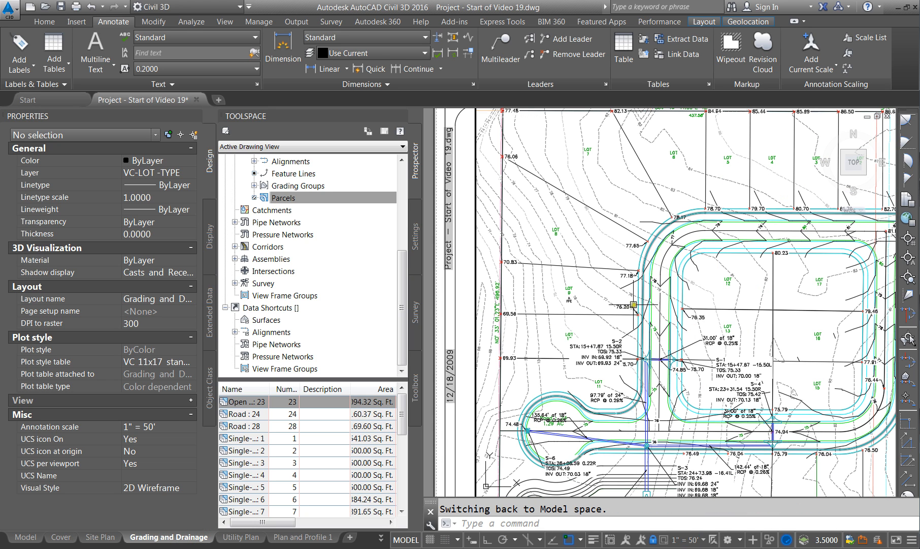
{"action": "scroll", "coordinate": [556, 300], "scroll_direction": "up", "scroll_amount": 5}
{"action": "left_click", "coordinate": [585, 297]}
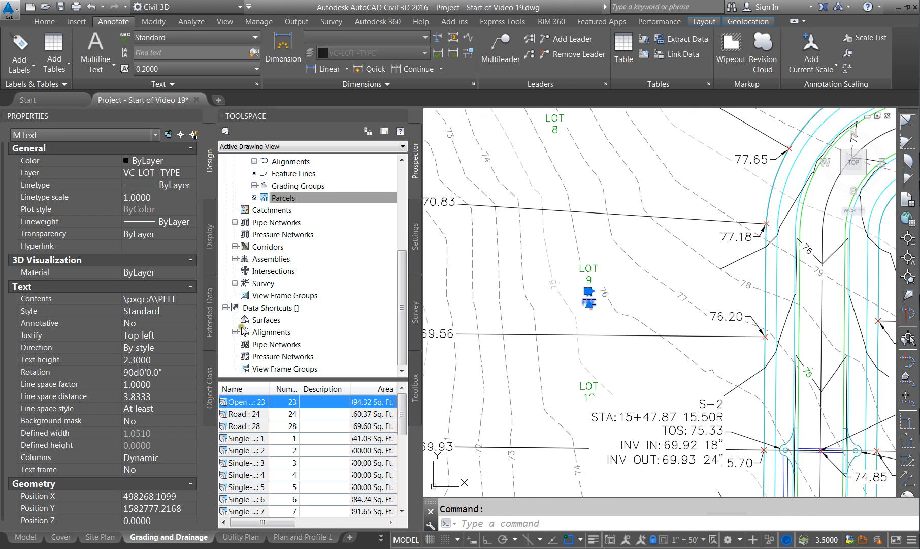
{"action": "left_click", "coordinate": [148, 365]}
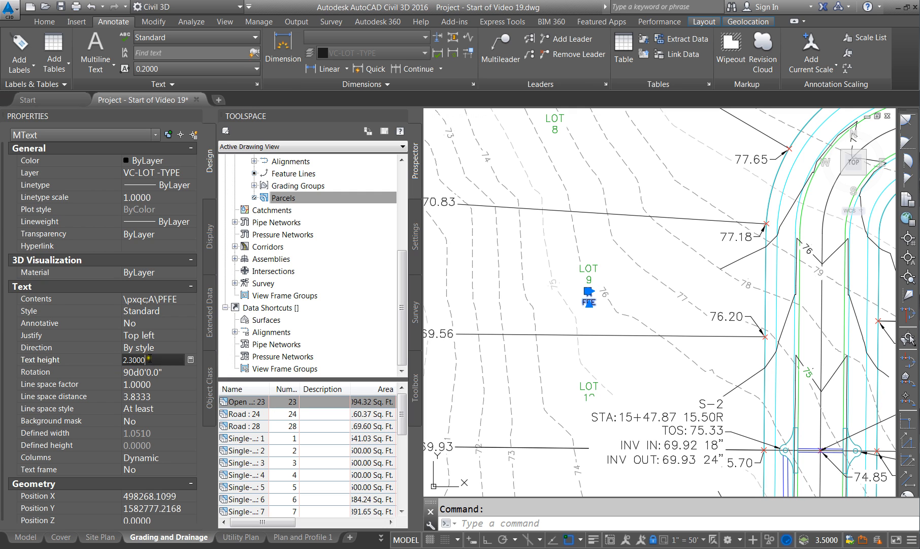
{"action": "left_click_drag", "start_coordinate": [148, 359], "coordinate": [123, 359]}
{"action": "type", "text": "3"}
{"action": "key", "text": "Tab"}
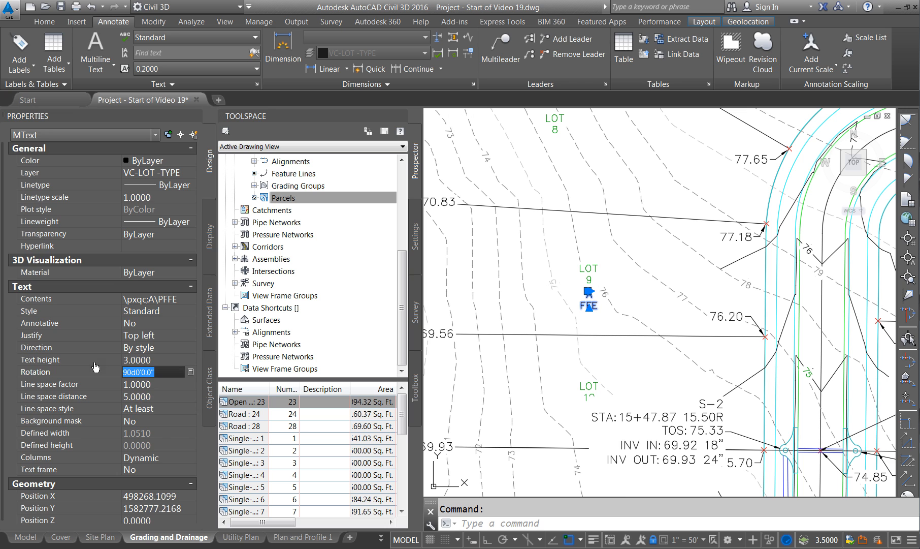
{"action": "key", "text": "Escape"}
Examine the lot labels on the Site Plan layout against those on the Grading and Drainage layout.
{"action": "scroll", "coordinate": [604, 258], "scroll_direction": "down", "scroll_amount": 4}
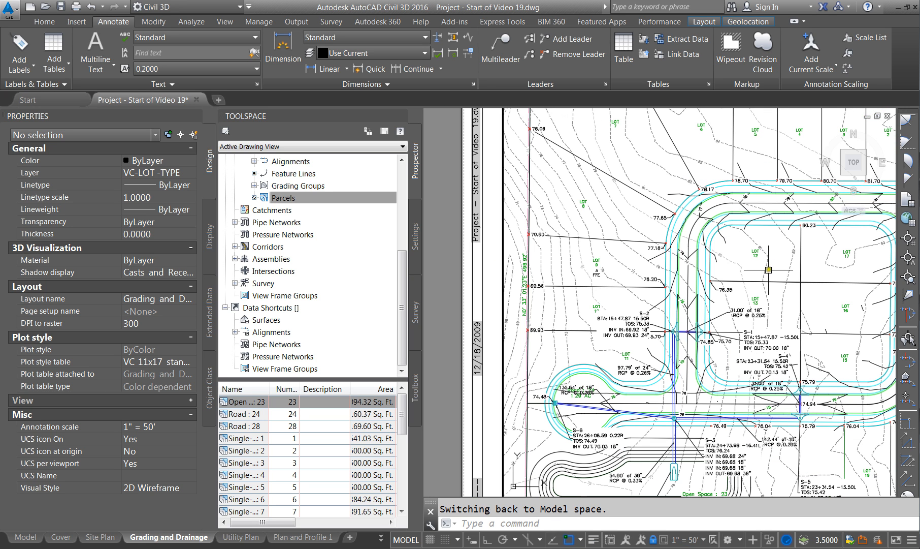
{"action": "scroll", "coordinate": [642, 250], "scroll_direction": "up", "scroll_amount": 2}
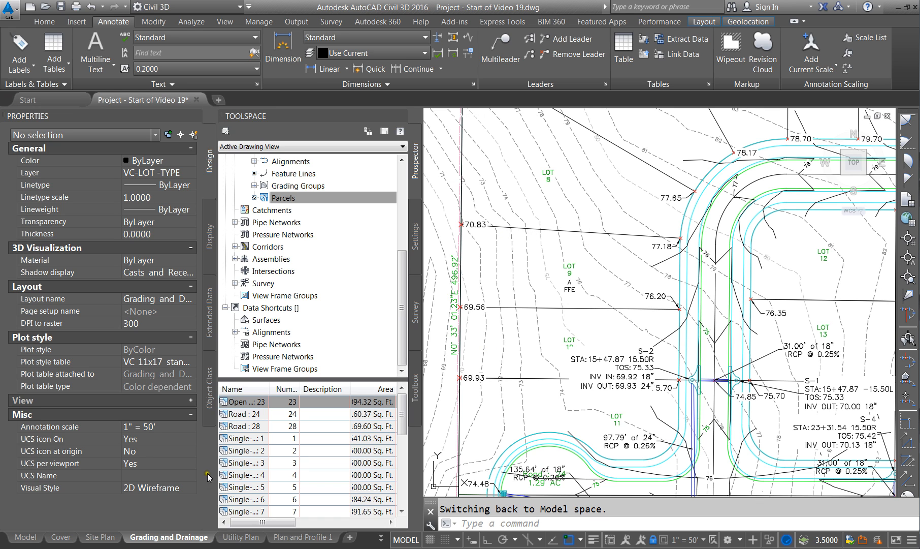
{"action": "left_click", "coordinate": [100, 537]}
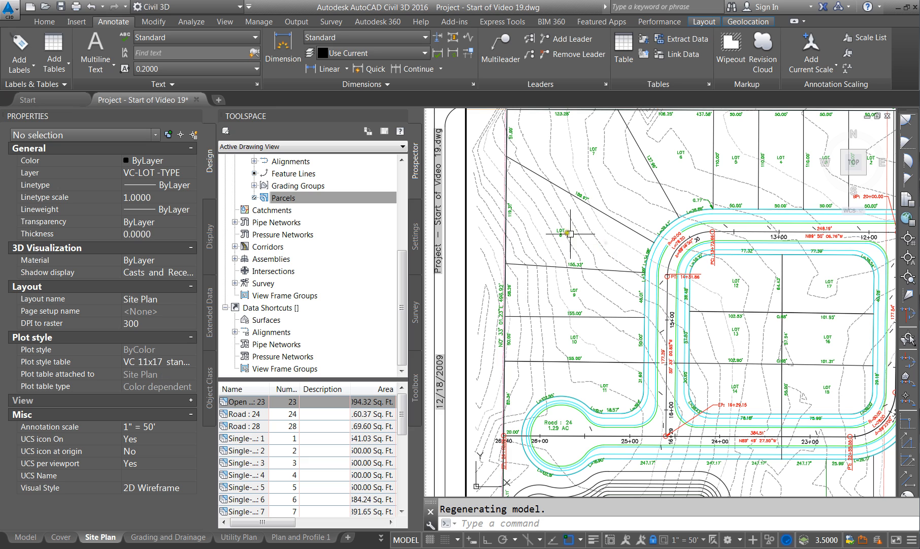
{"action": "scroll", "coordinate": [562, 196], "scroll_direction": "up", "scroll_amount": 5}
{"action": "scroll", "coordinate": [564, 209], "scroll_direction": "down", "scroll_amount": 5}
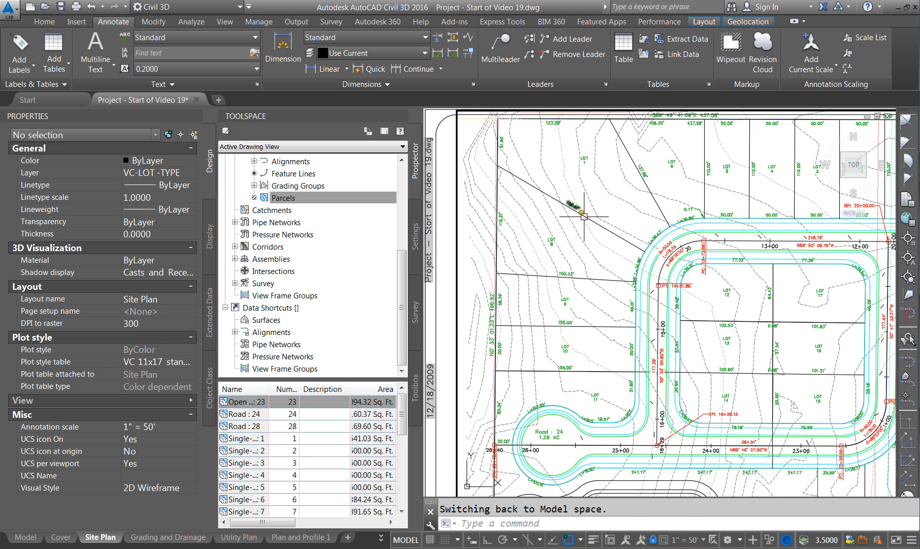
{"action": "scroll", "coordinate": [577, 278], "scroll_direction": "up", "scroll_amount": 5}
{"action": "scroll", "coordinate": [548, 345], "scroll_direction": "down", "scroll_amount": 2}
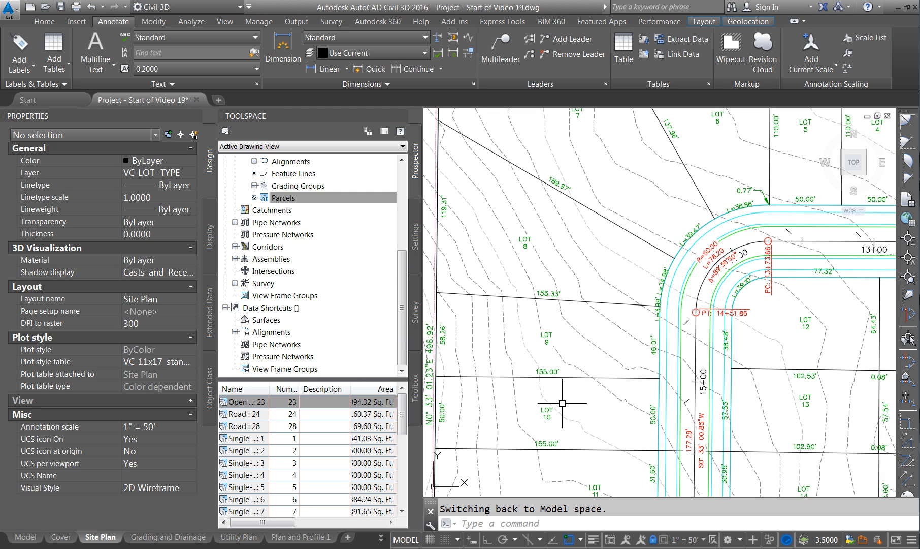
{"action": "left_click", "coordinate": [168, 537]}
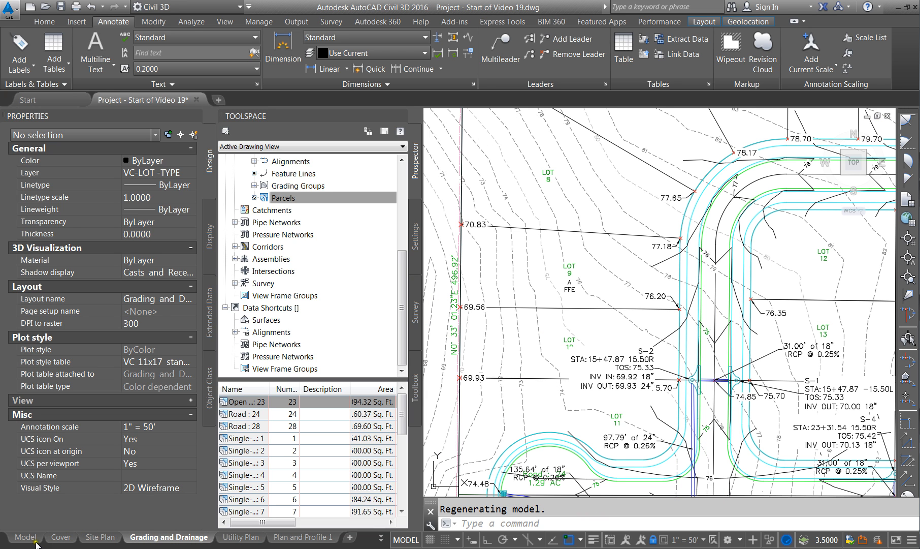
Switch to model space and turn off the Endpoint object snap, keeping Node on.
{"action": "left_click", "coordinate": [35, 541]}
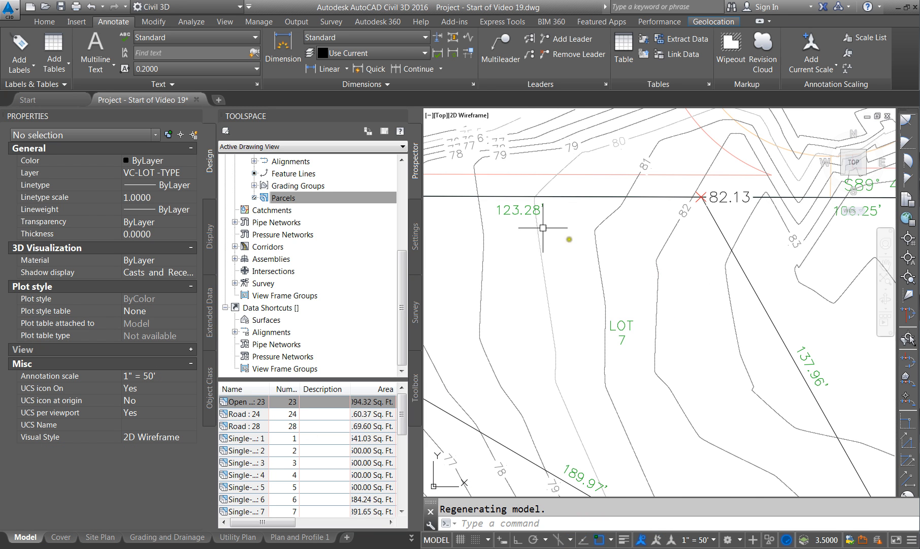
{"action": "scroll", "coordinate": [558, 182], "scroll_direction": "down", "scroll_amount": 4}
{"action": "scroll", "coordinate": [553, 295], "scroll_direction": "up", "scroll_amount": 2}
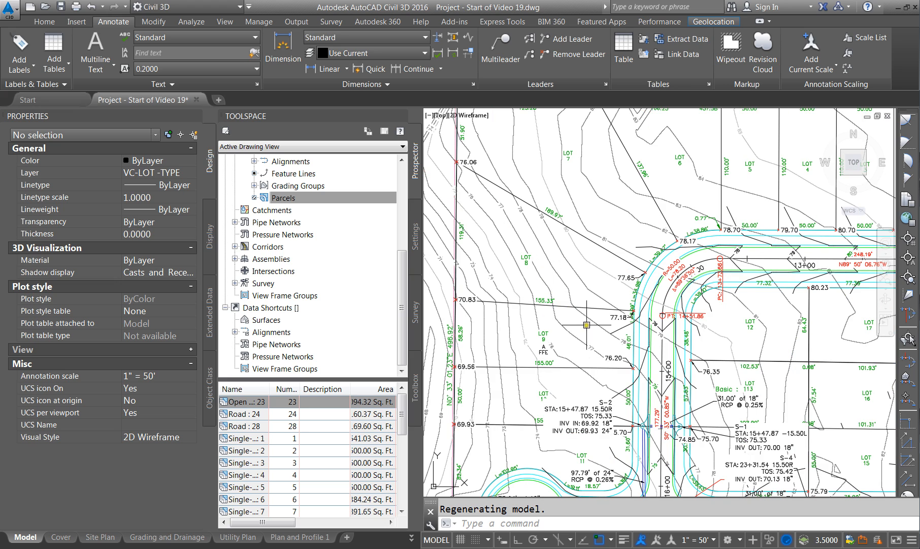
{"action": "left_click", "coordinate": [611, 540]}
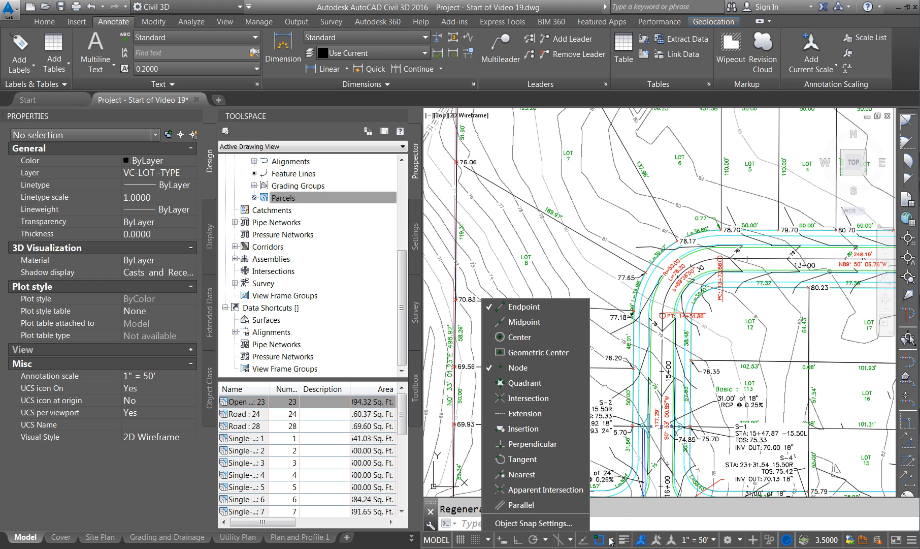
{"action": "left_click", "coordinate": [489, 306]}
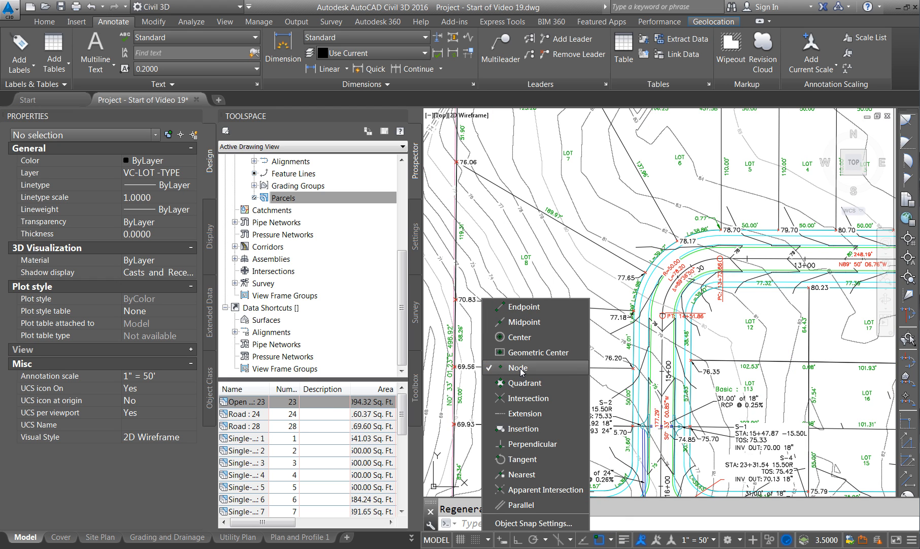
{"action": "left_click", "coordinate": [551, 268]}
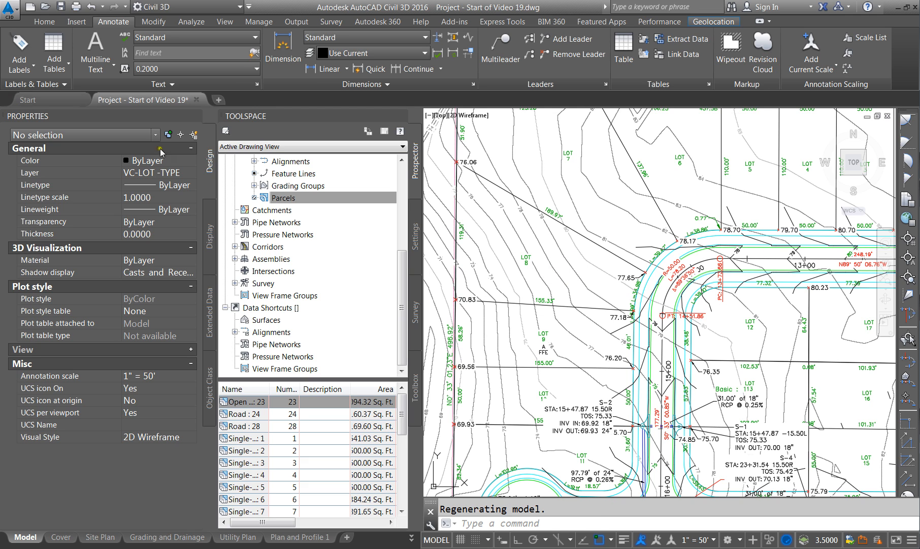
Start creating points by slope/grade and distance, and review the default layer and default style settings in Create Points.
{"action": "left_click", "coordinate": [46, 22]}
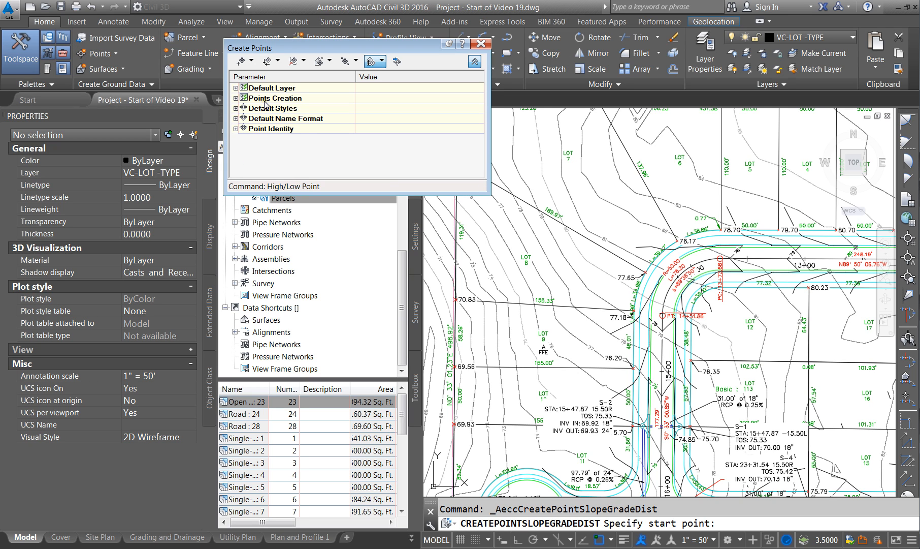
{"action": "left_click", "coordinate": [236, 98]}
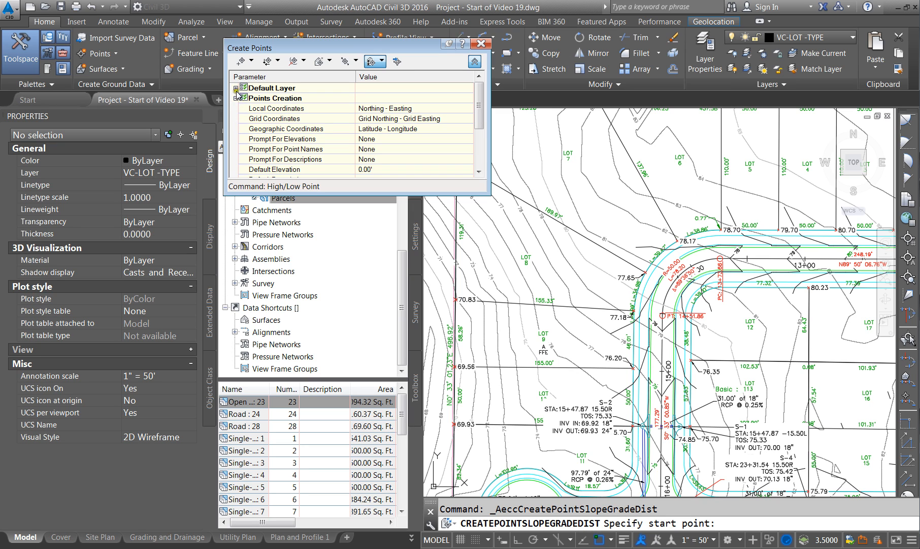
{"action": "left_click", "coordinate": [236, 98]}
{"action": "left_click", "coordinate": [235, 88]}
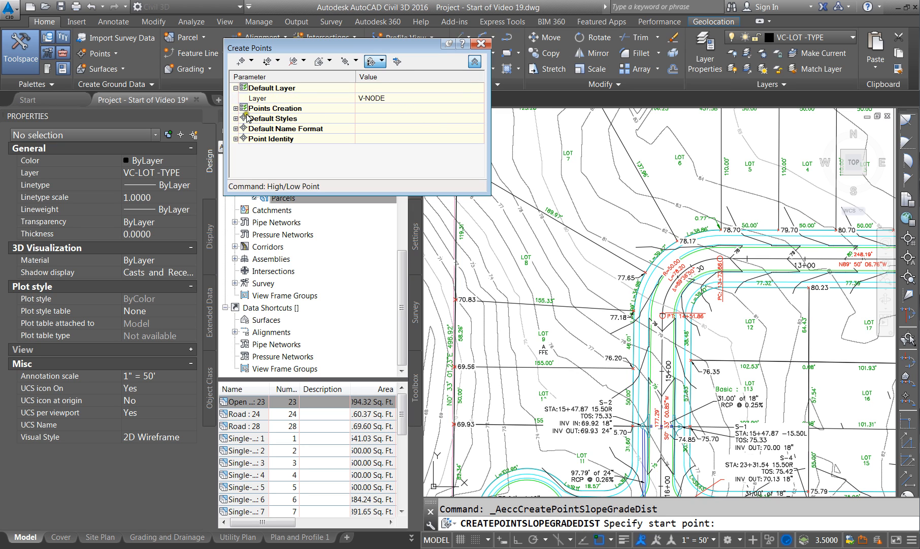
{"action": "left_click", "coordinate": [236, 119]}
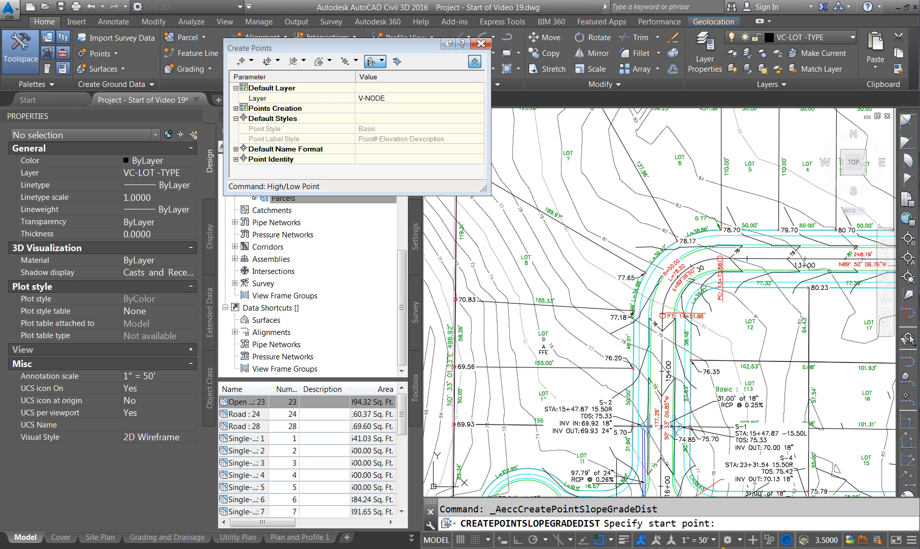
Start the slope point at the 77.65 corner node and aim it at the endpoint of the Lot 7/8 line near the 76.06 corner.
{"action": "left_click_drag", "start_coordinate": [339, 48], "coordinate": [139, 121]}
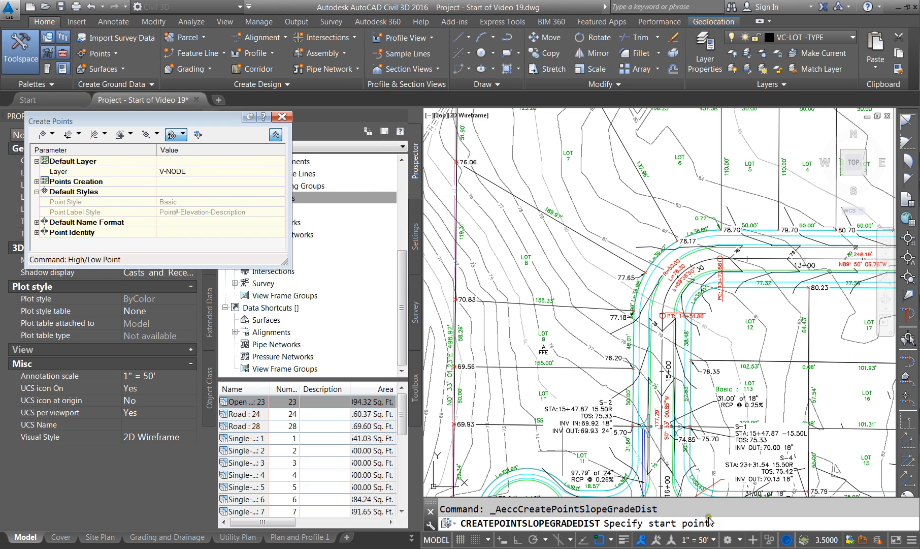
{"action": "scroll", "coordinate": [639, 258], "scroll_direction": "up", "scroll_amount": 4}
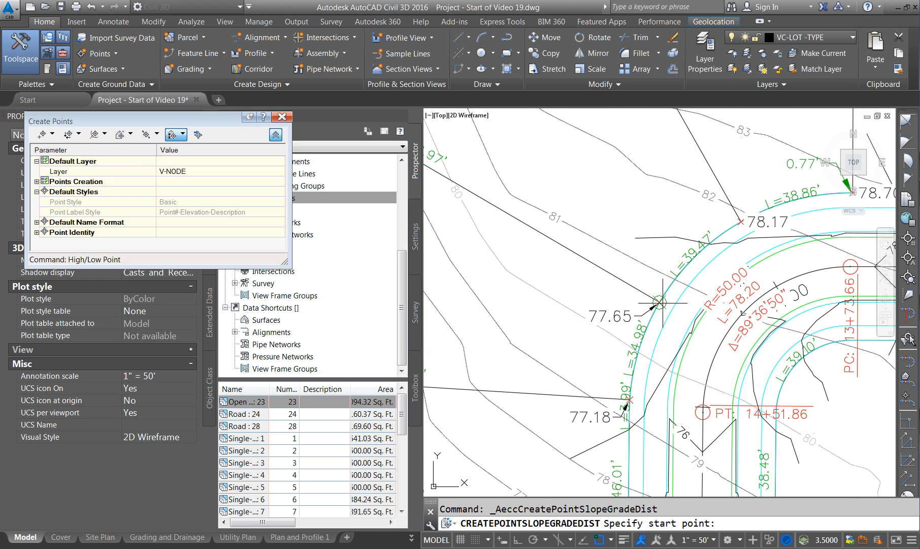
{"action": "left_click", "coordinate": [659, 301]}
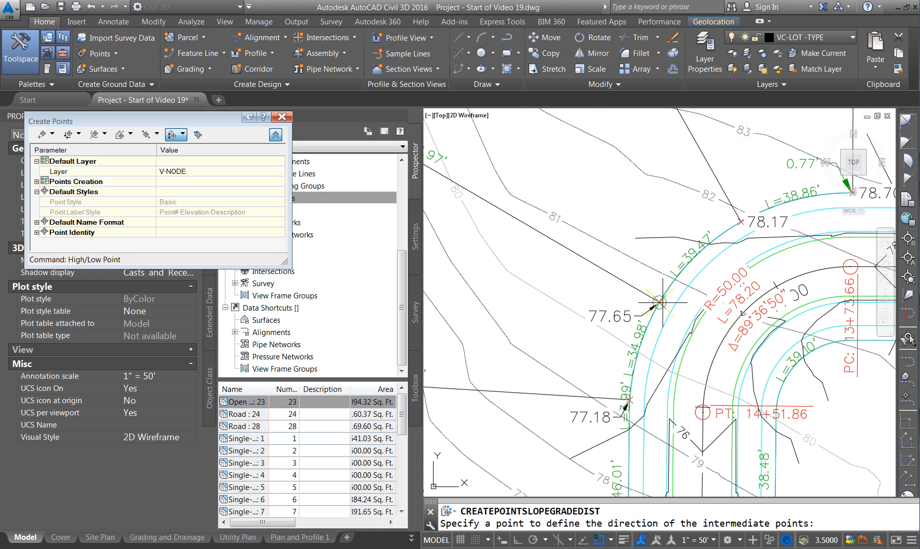
{"action": "scroll", "coordinate": [659, 302], "scroll_direction": "down", "scroll_amount": 5}
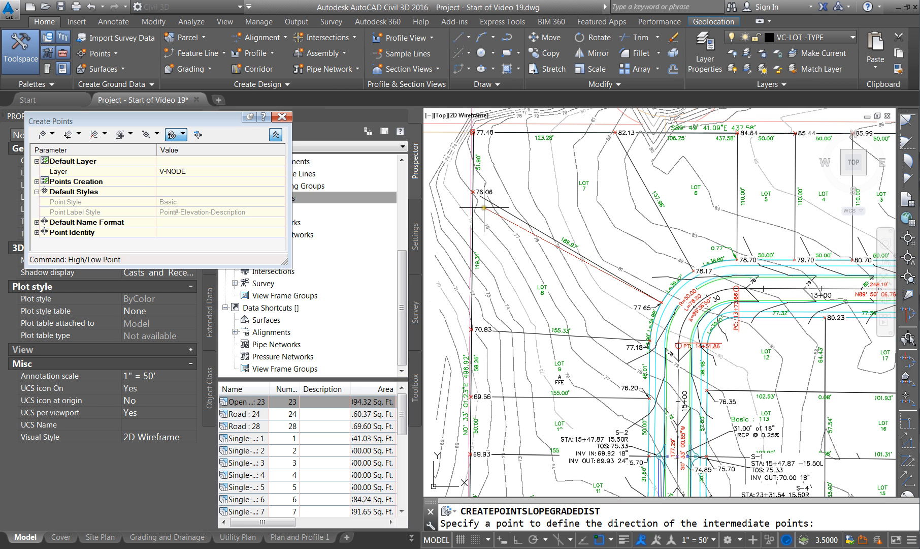
{"action": "right_click", "coordinate": [501, 196], "text": "shift"}
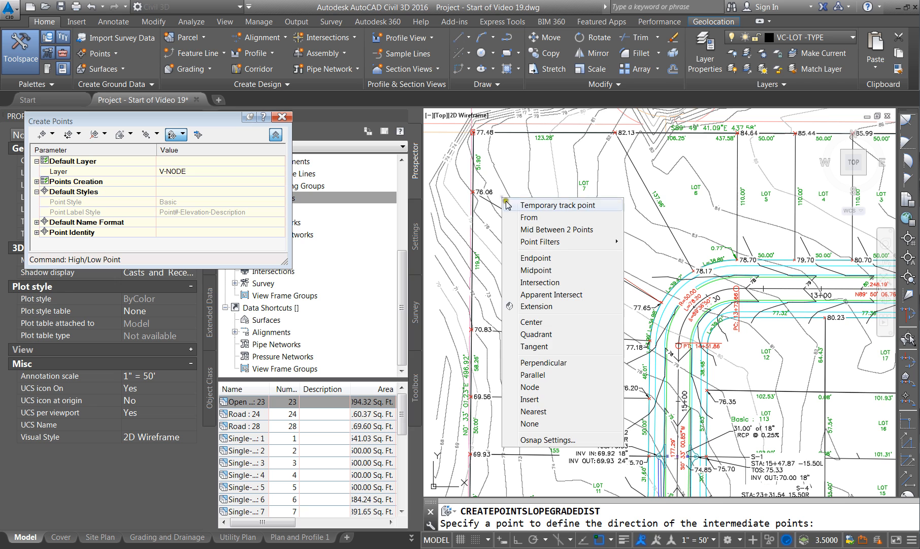
{"action": "left_click", "coordinate": [534, 258]}
{"action": "scroll", "coordinate": [482, 196], "scroll_direction": "up", "scroll_amount": 7}
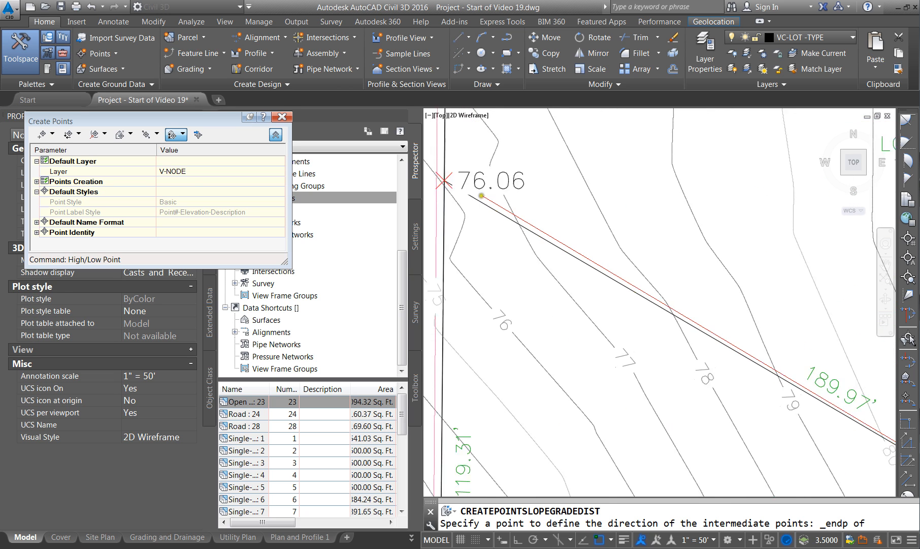
{"action": "scroll", "coordinate": [488, 201], "scroll_direction": "down", "scroll_amount": 3}
{"action": "left_click", "coordinate": [476, 204]}
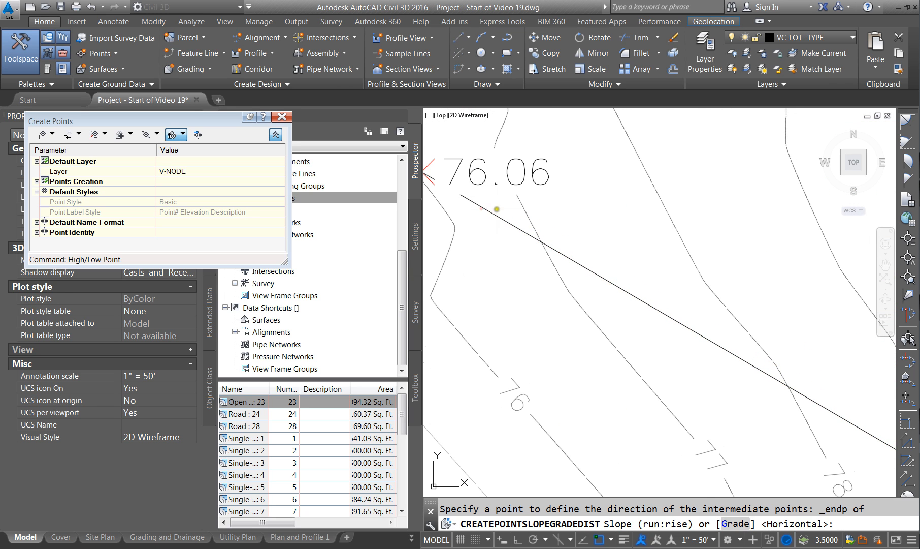
Create the ending point at 1% grade and distance 100, with 0 intermediate points and 0 offset.
{"action": "scroll", "coordinate": [497, 209], "scroll_direction": "down", "scroll_amount": 1}
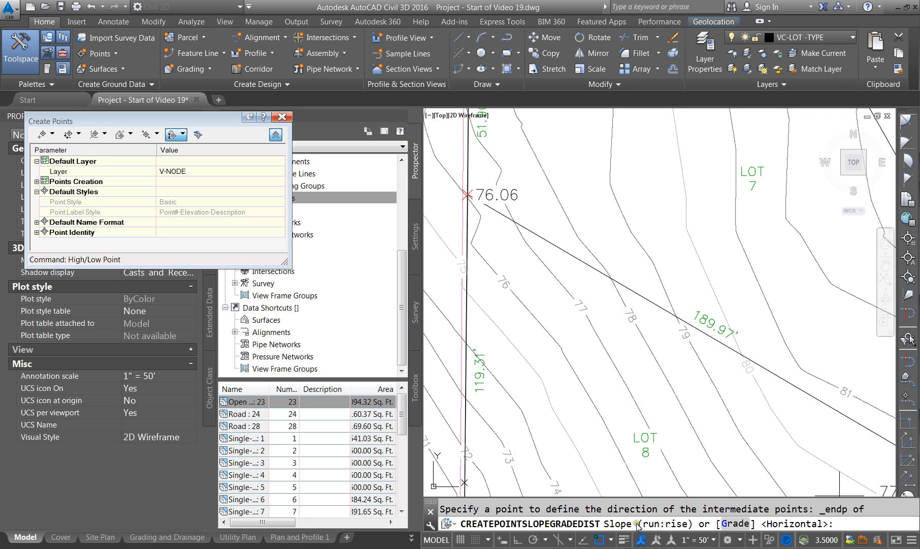
{"action": "left_click", "coordinate": [735, 524]}
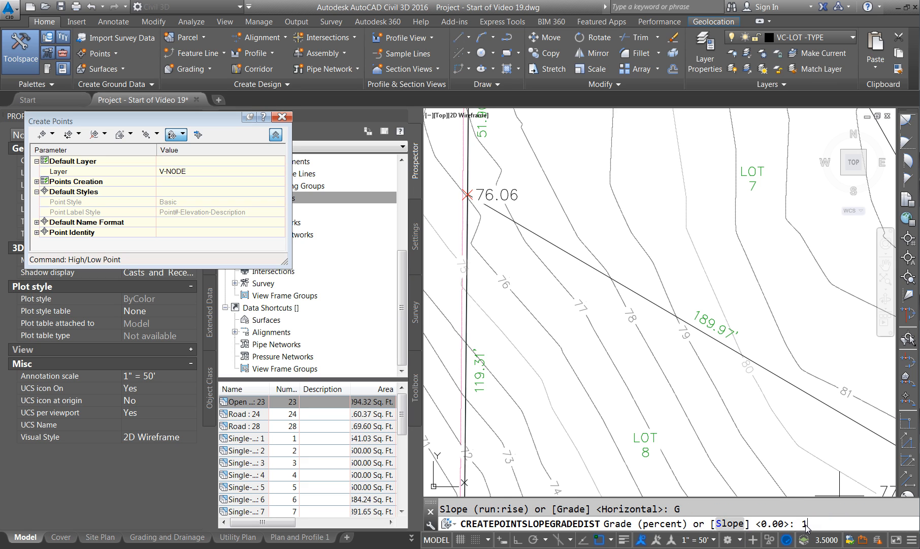
{"action": "type", "text": "1"}
{"action": "key", "text": "Return"}
{"action": "scroll", "coordinate": [583, 248], "scroll_direction": "down", "scroll_amount": 2}
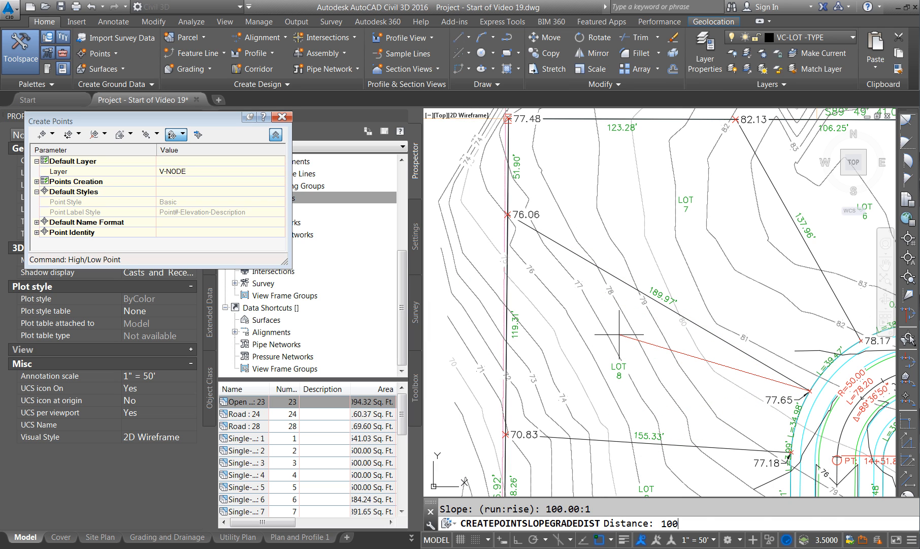
{"action": "key", "text": "Return"}
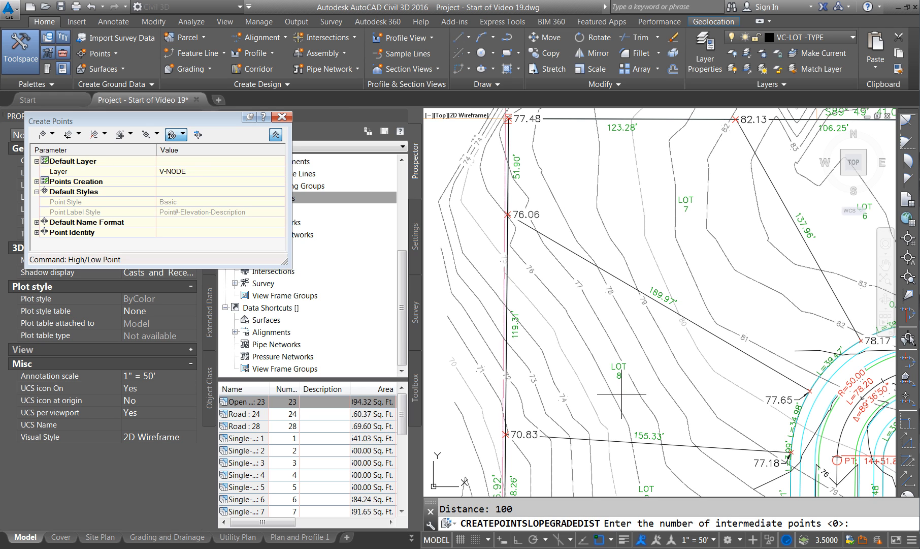
{"action": "key", "text": "Return"}
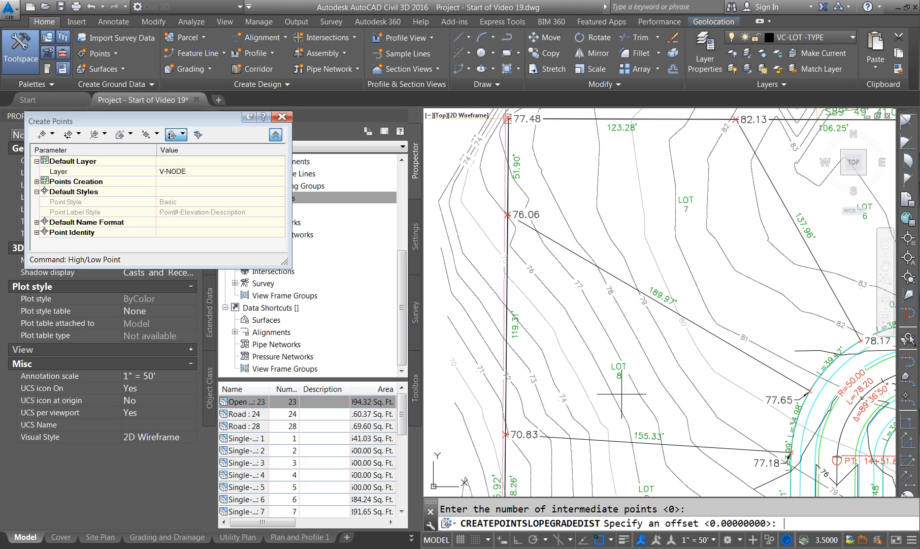
{"action": "key", "text": "Return"}
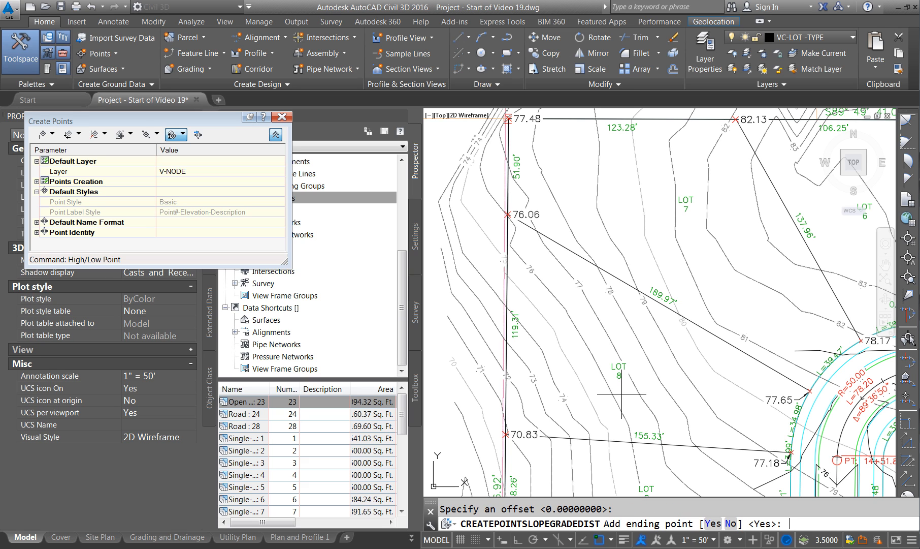
{"action": "key", "text": "Return"}
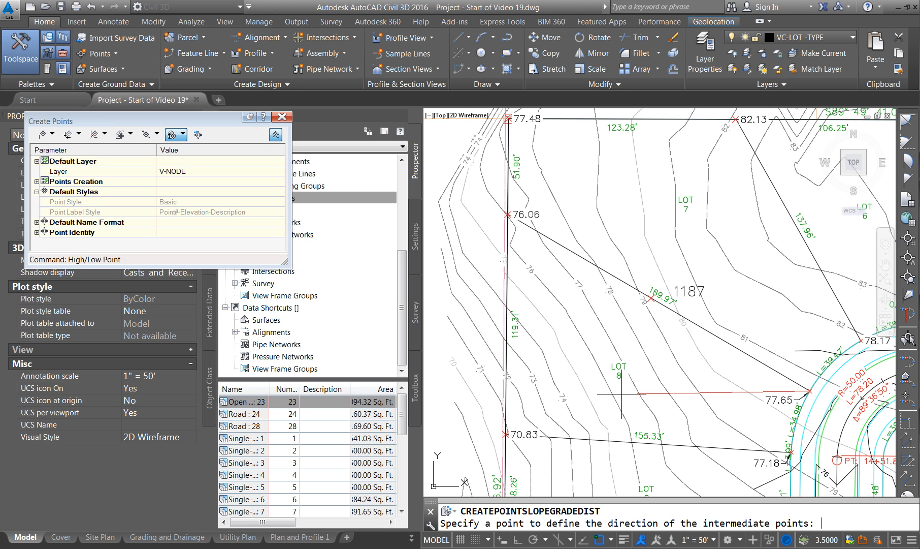
{"action": "key", "text": "Escape"}
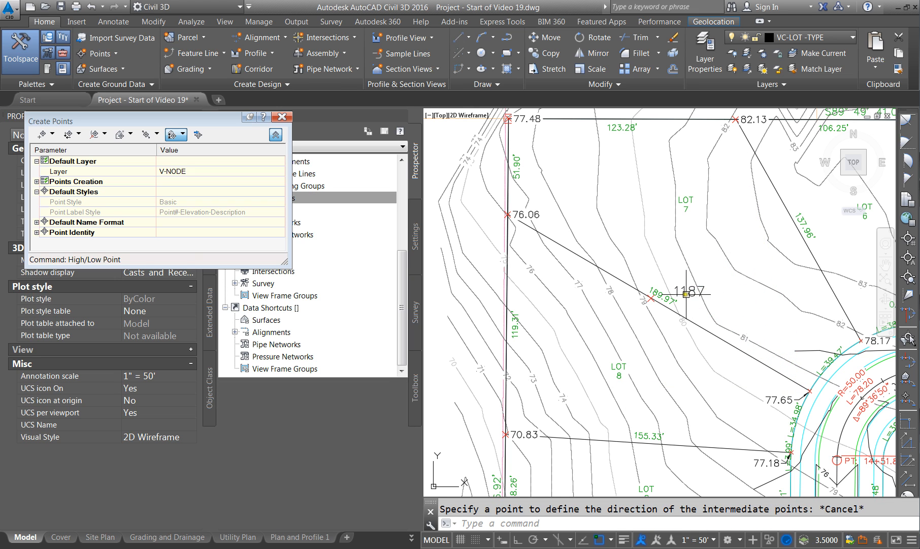
Set the point label style of the new point on the Lot 7/8 line to Elevation Only.
{"action": "left_click", "coordinate": [686, 288]}
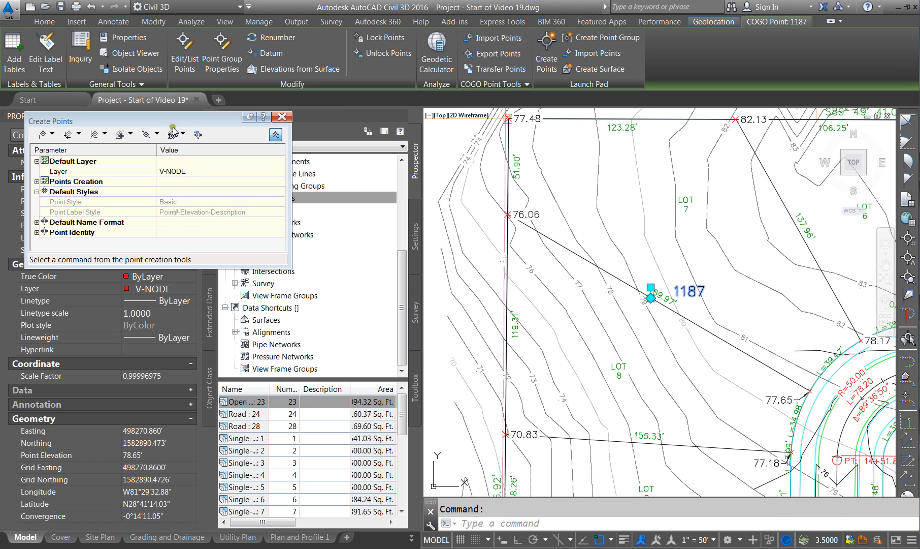
{"action": "left_click_drag", "start_coordinate": [171, 124], "coordinate": [189, 27]}
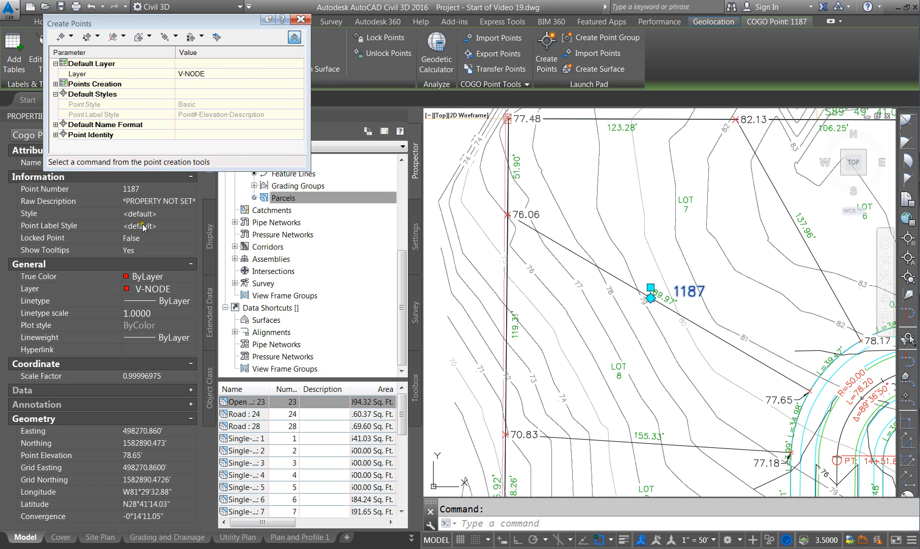
{"action": "left_click", "coordinate": [144, 227]}
{"action": "left_click", "coordinate": [157, 274]}
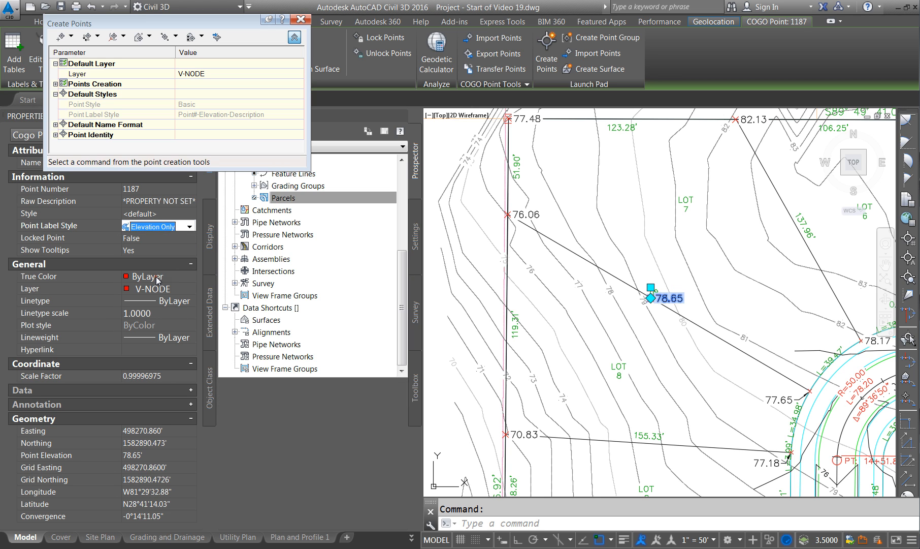
{"action": "scroll", "coordinate": [666, 293], "scroll_direction": "up", "scroll_amount": 3}
{"action": "key", "text": "Escape"}
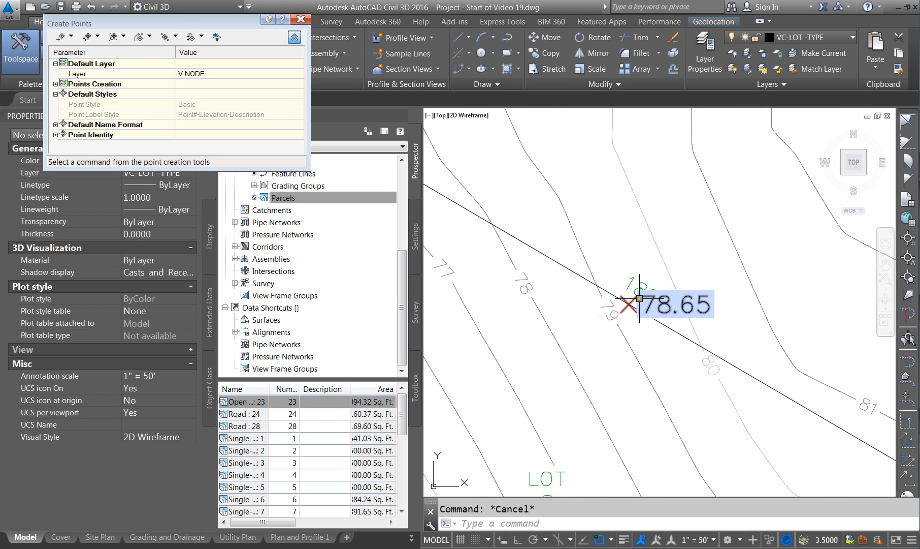
Move the new point's elevation label off the lot line to the Lot 8 side and close Create Points.
{"action": "left_click", "coordinate": [629, 302]}
{"action": "left_click", "coordinate": [629, 294]}
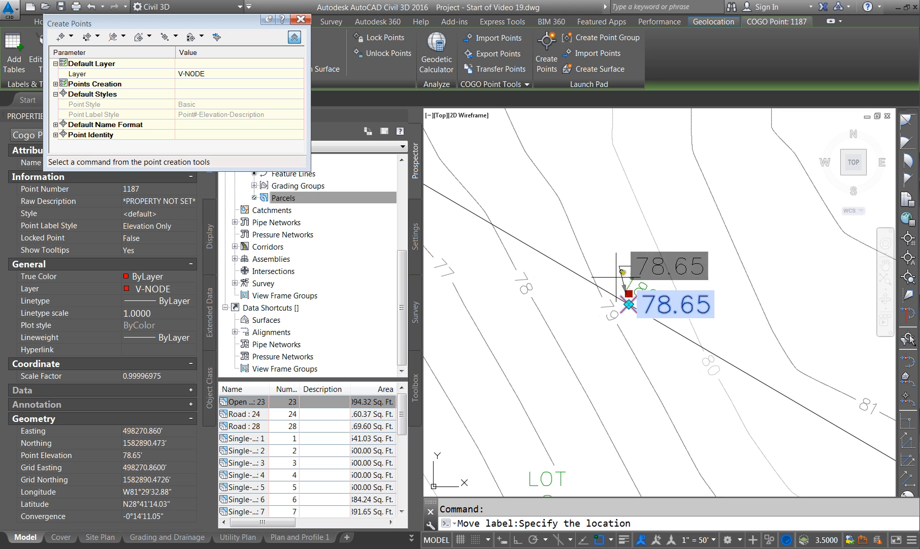
{"action": "left_click", "coordinate": [601, 329]}
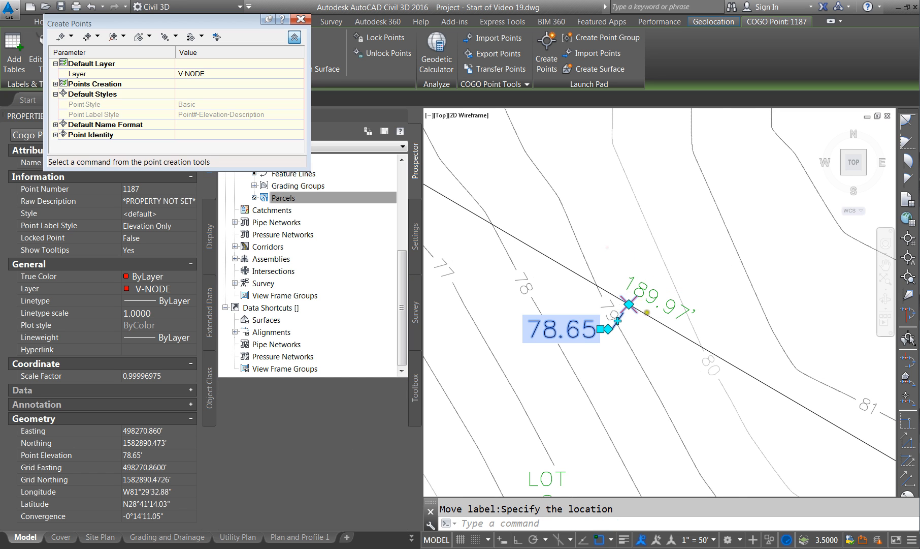
{"action": "scroll", "coordinate": [647, 312], "scroll_direction": "down", "scroll_amount": 6}
{"action": "key", "text": "Escape"}
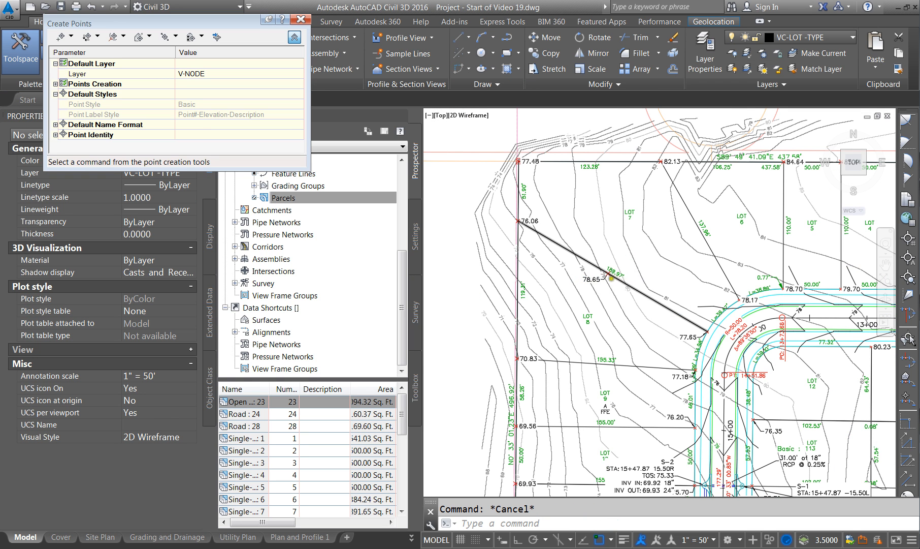
{"action": "scroll", "coordinate": [612, 278], "scroll_direction": "up", "scroll_amount": 3}
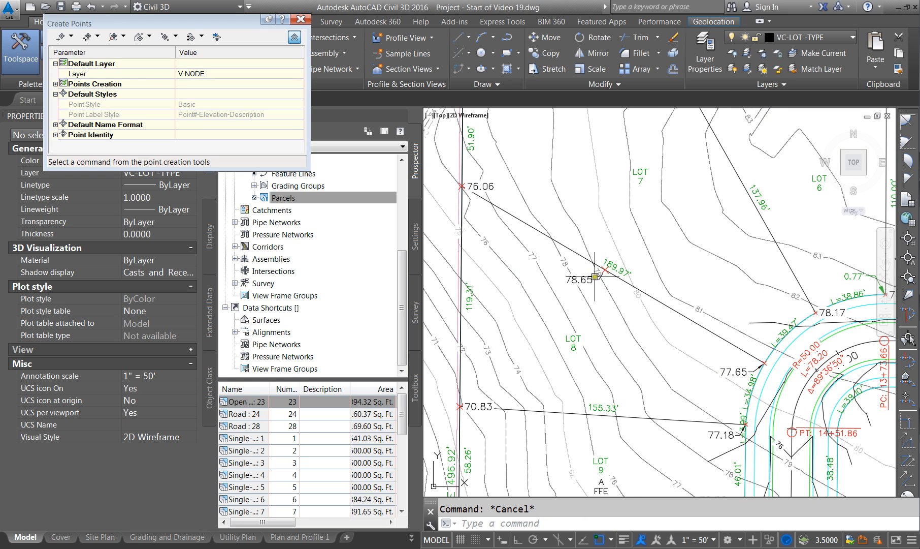
{"action": "left_click", "coordinate": [301, 19]}
{"action": "left_click", "coordinate": [113, 22]}
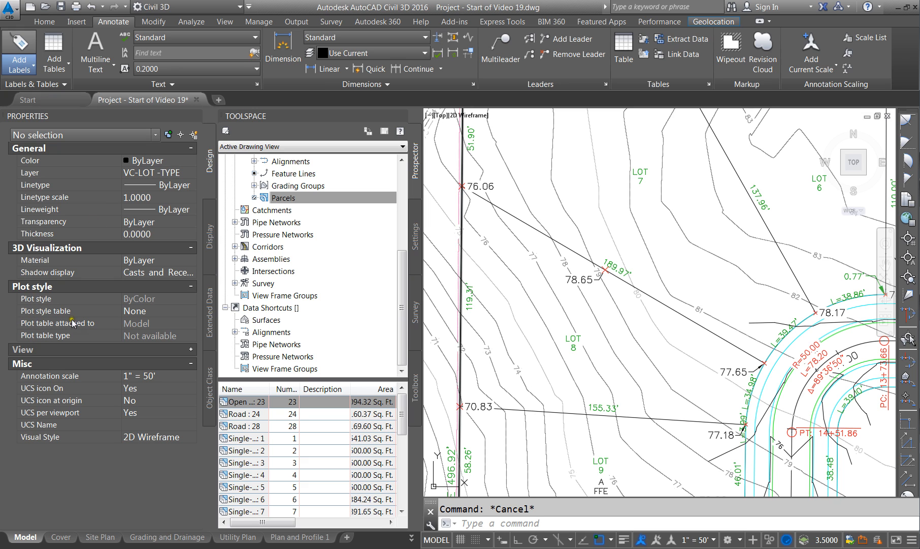
{"action": "left_click", "coordinate": [19, 46]}
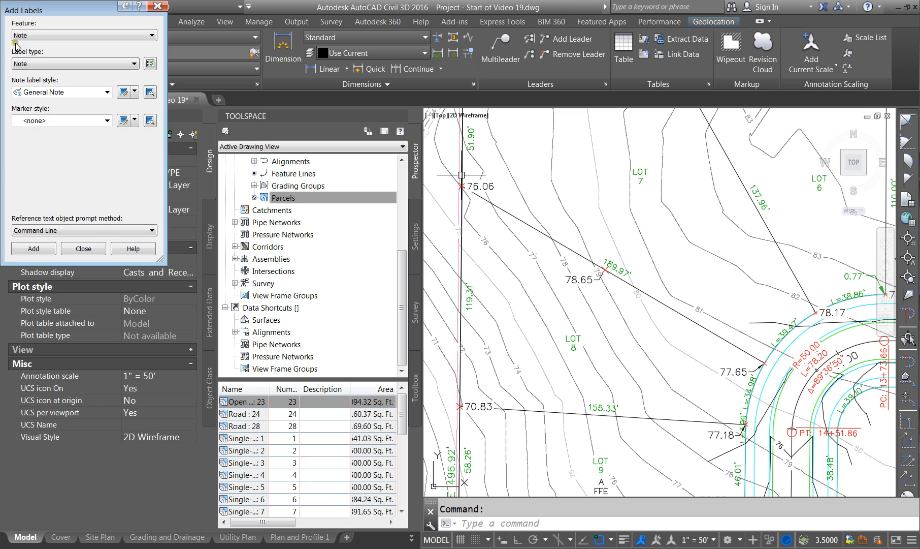
{"action": "left_click", "coordinate": [33, 35]}
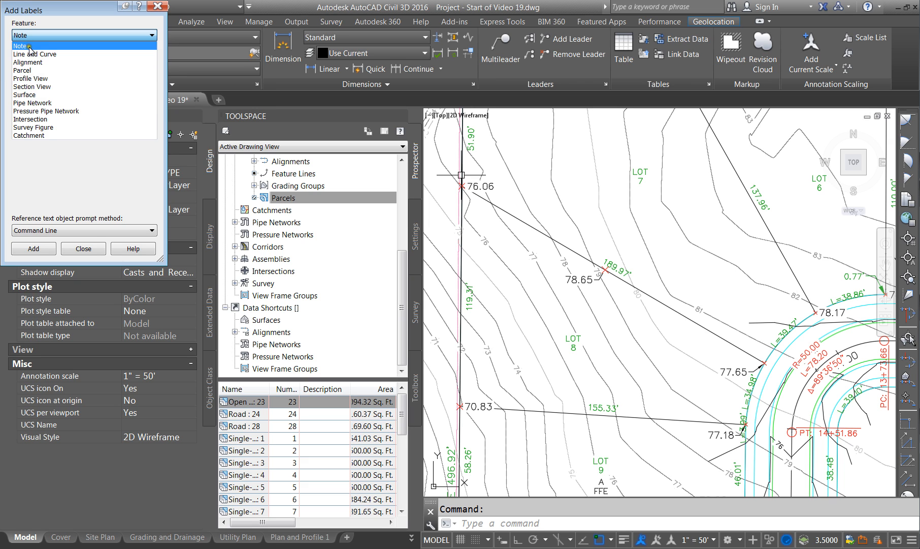
{"action": "left_click", "coordinate": [28, 47]}
{"action": "left_click", "coordinate": [48, 91]}
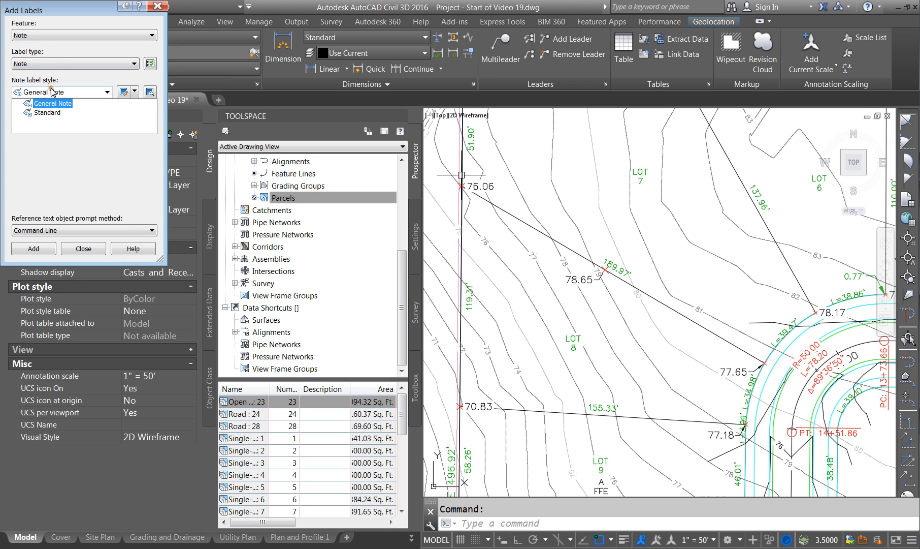
{"action": "left_click", "coordinate": [31, 36]}
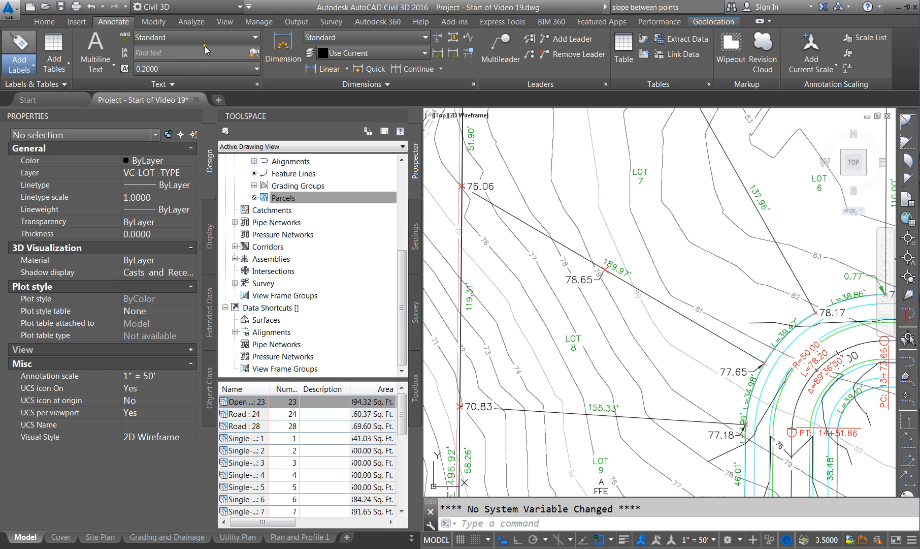
List the slope by points from the new grading point to the 77.65 corner point on the Lot 7/8 line.
{"action": "left_click", "coordinate": [193, 24]}
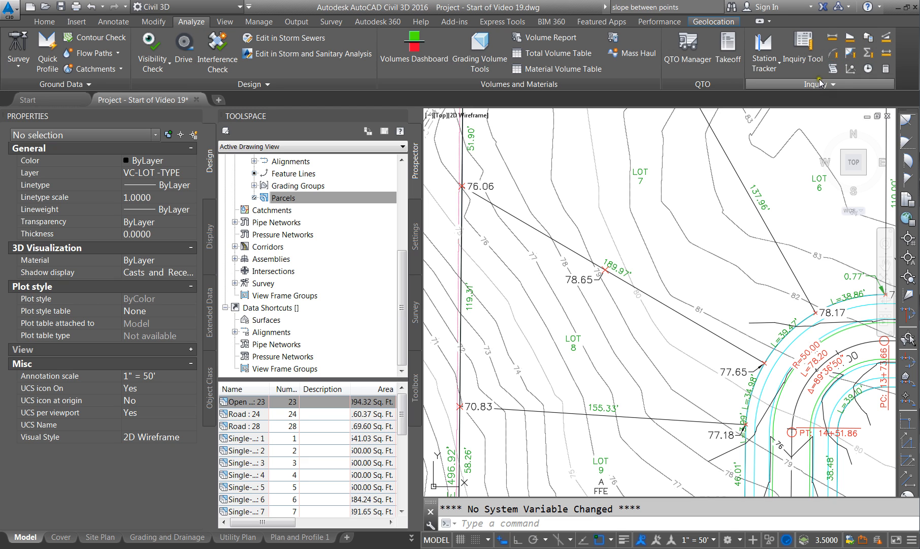
{"action": "left_click", "coordinate": [886, 39]}
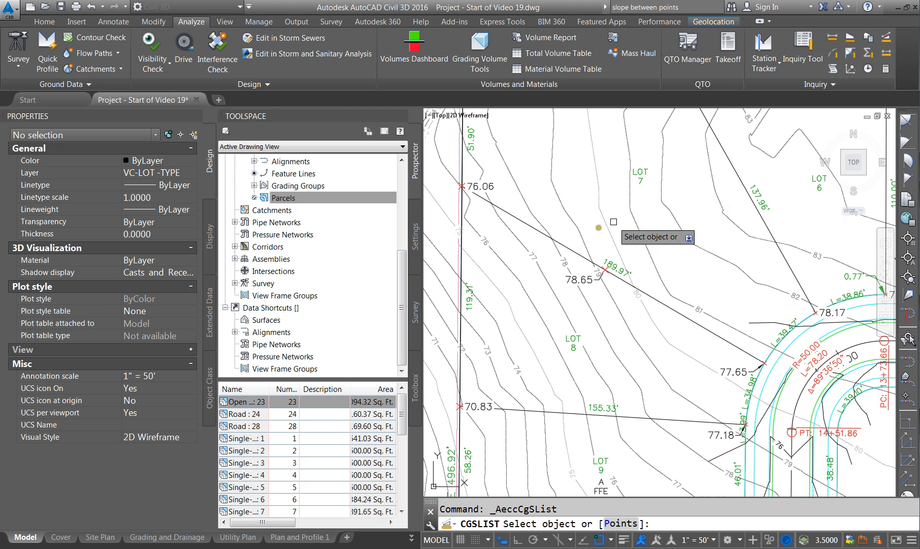
{"action": "left_click", "coordinate": [604, 523]}
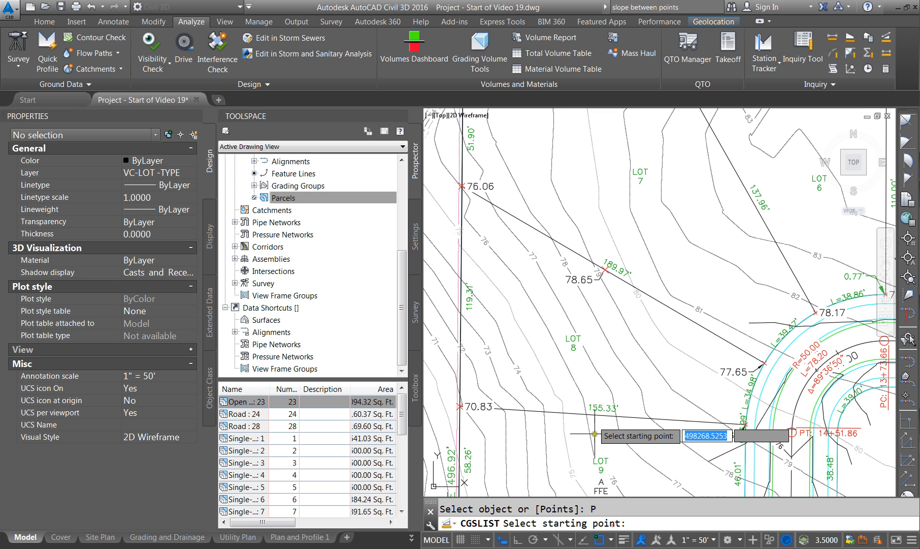
{"action": "left_click", "coordinate": [601, 279]}
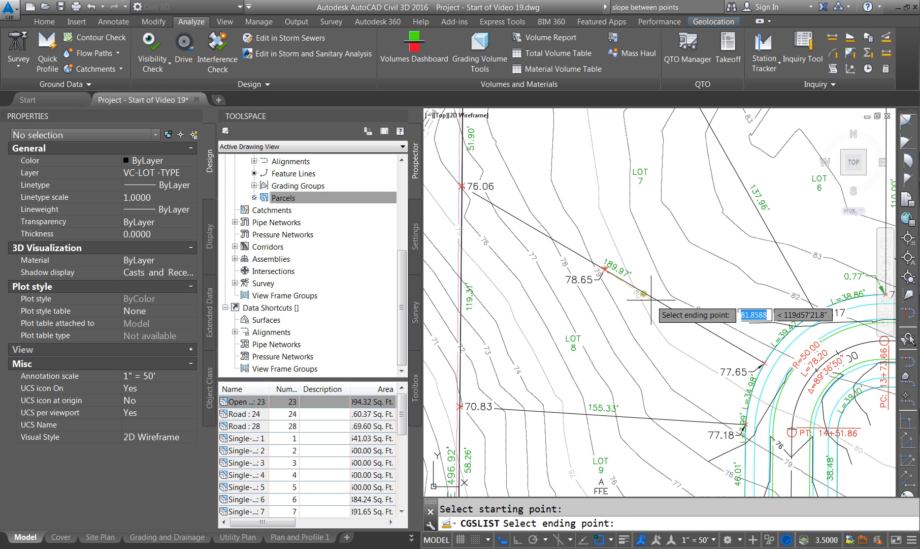
{"action": "left_click", "coordinate": [755, 357]}
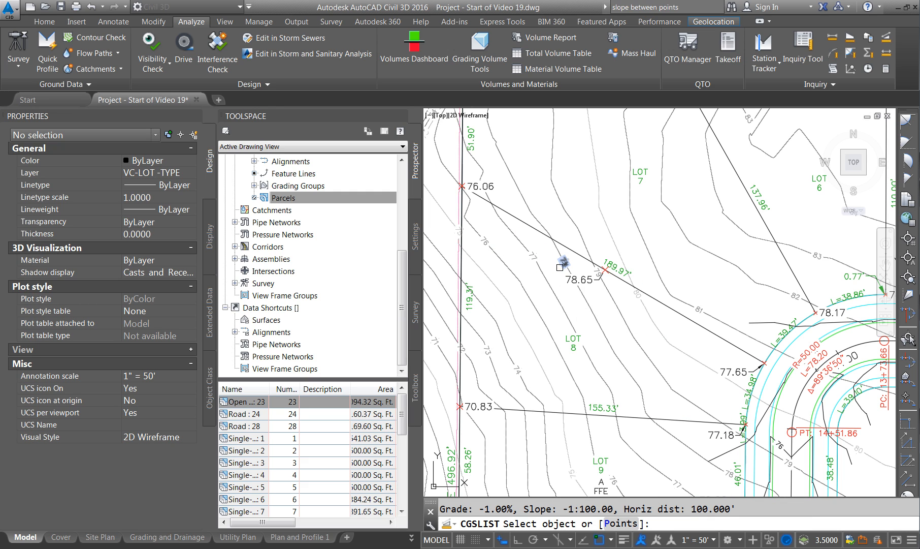
List the slope by points from the 78.65 grading point to the 76.06 corner point on the Lot 7/8 line.
{"action": "type", "text": "P"}
{"action": "key", "text": "Return"}
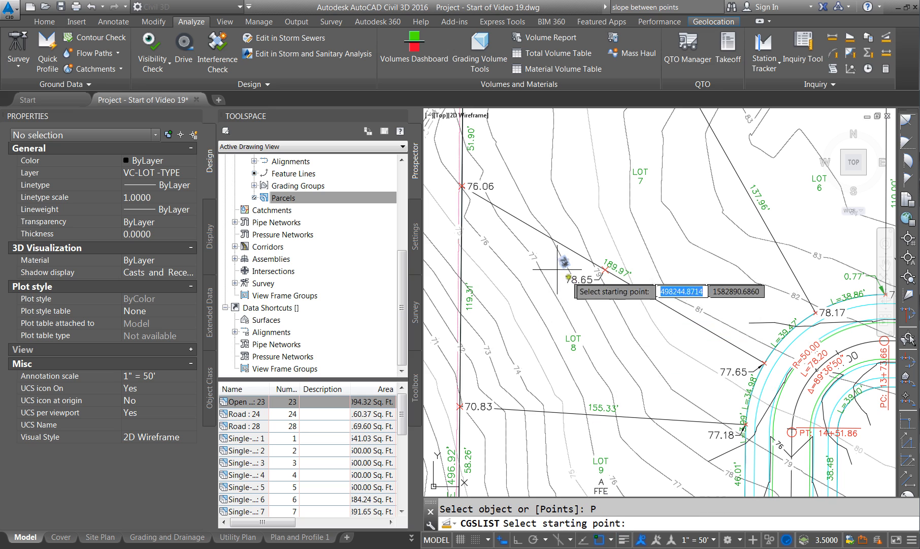
{"action": "left_click", "coordinate": [610, 271]}
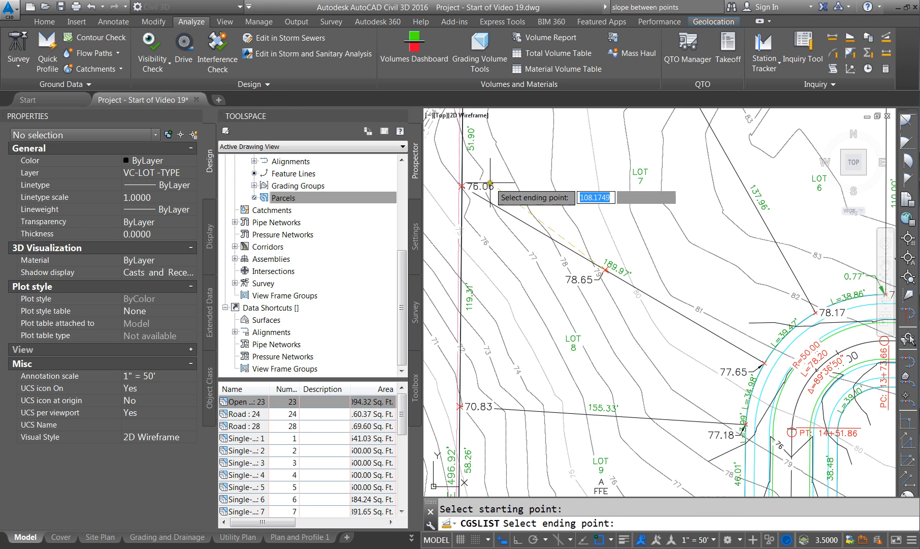
{"action": "left_click", "coordinate": [462, 187]}
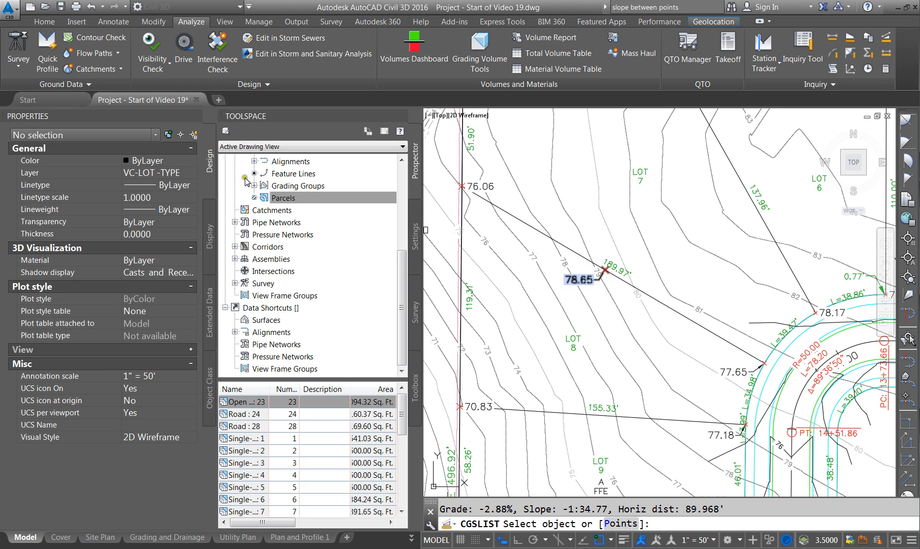
{"action": "key", "text": "Escape"}
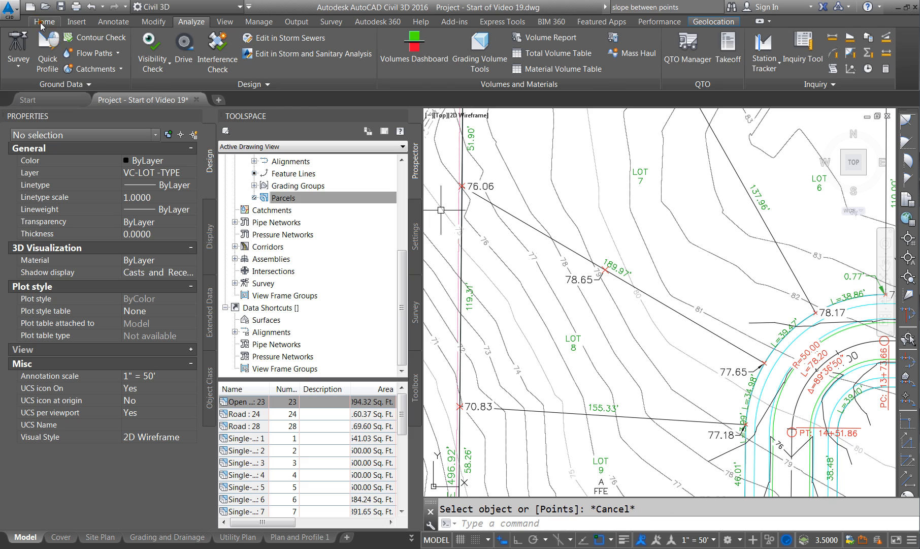
Open Create Points and start the Slope/Grade - Distance point command for the Lot 9/10 line.
{"action": "left_click", "coordinate": [42, 21]}
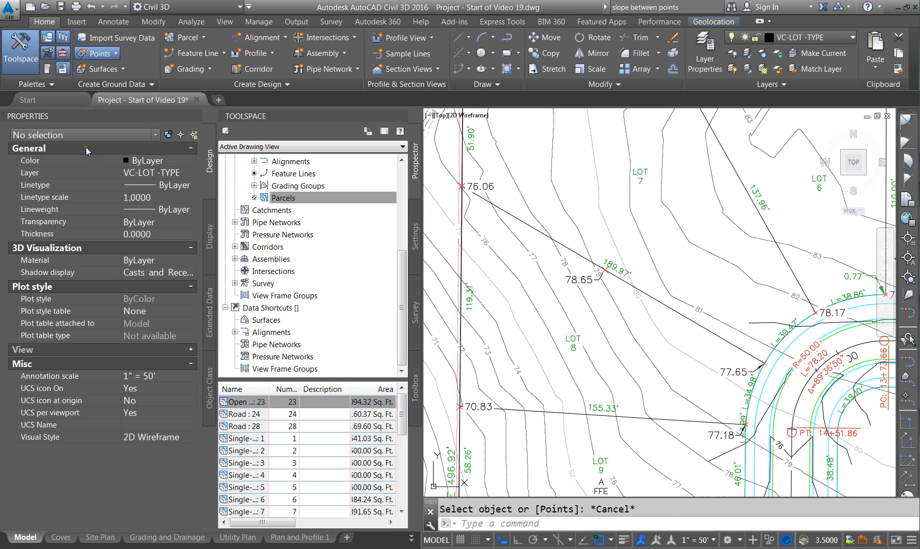
{"action": "left_click", "coordinate": [232, 158]}
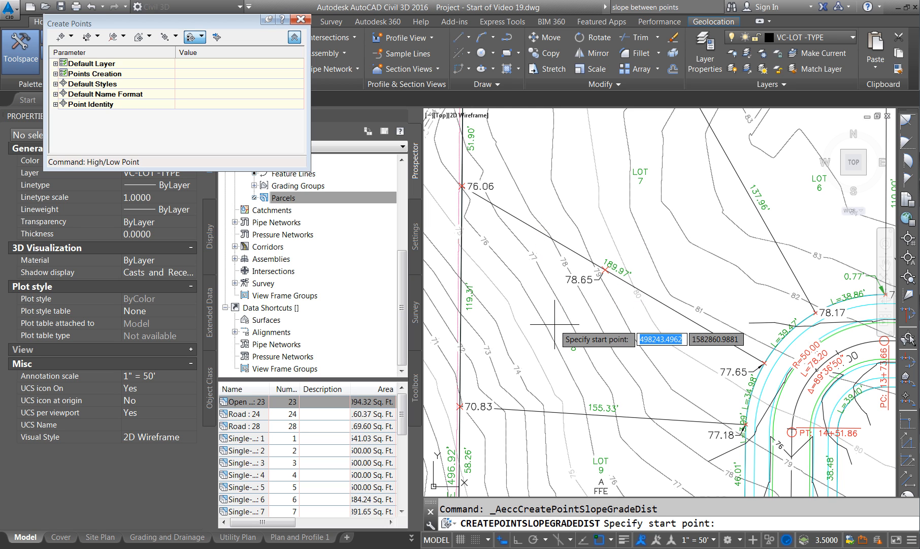
{"action": "scroll", "coordinate": [561, 277], "scroll_direction": "down", "scroll_amount": 2}
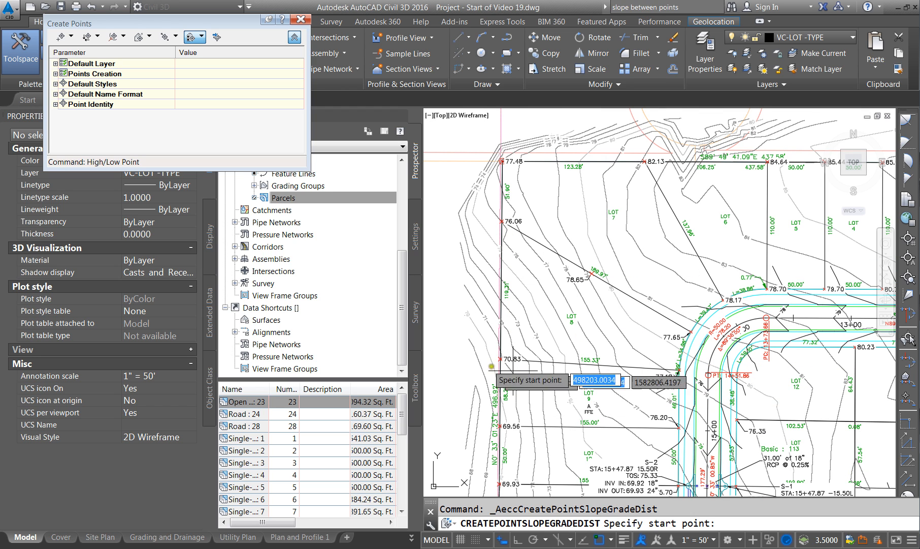
{"action": "scroll", "coordinate": [523, 358], "scroll_direction": "down", "scroll_amount": 1}
{"action": "scroll", "coordinate": [582, 413], "scroll_direction": "up", "scroll_amount": 2}
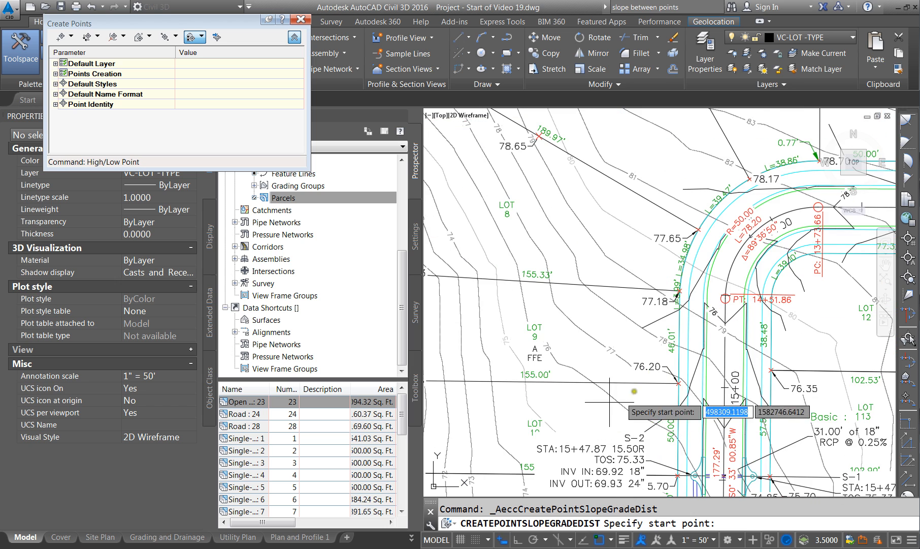
{"action": "scroll", "coordinate": [655, 374], "scroll_direction": "down", "scroll_amount": 1}
{"action": "scroll", "coordinate": [501, 378], "scroll_direction": "up", "scroll_amount": 1}
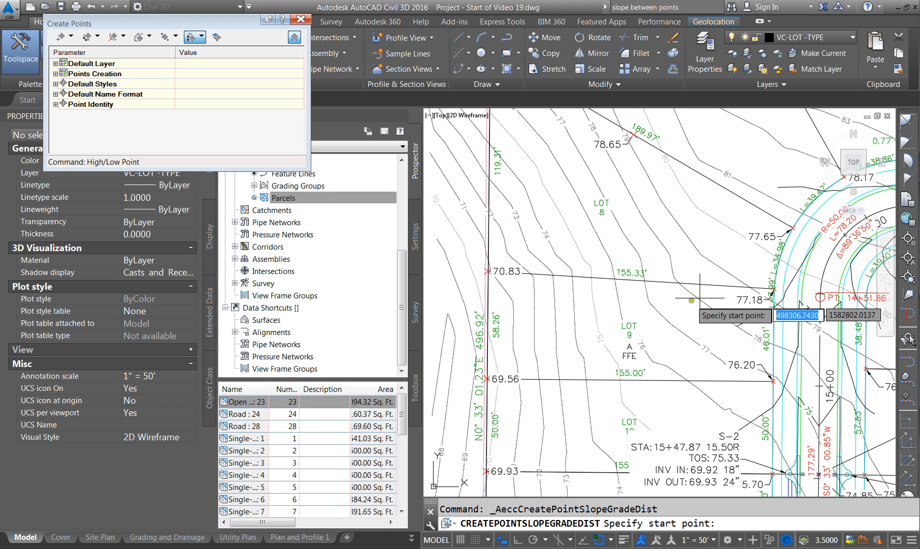
{"action": "scroll", "coordinate": [506, 321], "scroll_direction": "down", "scroll_amount": 1}
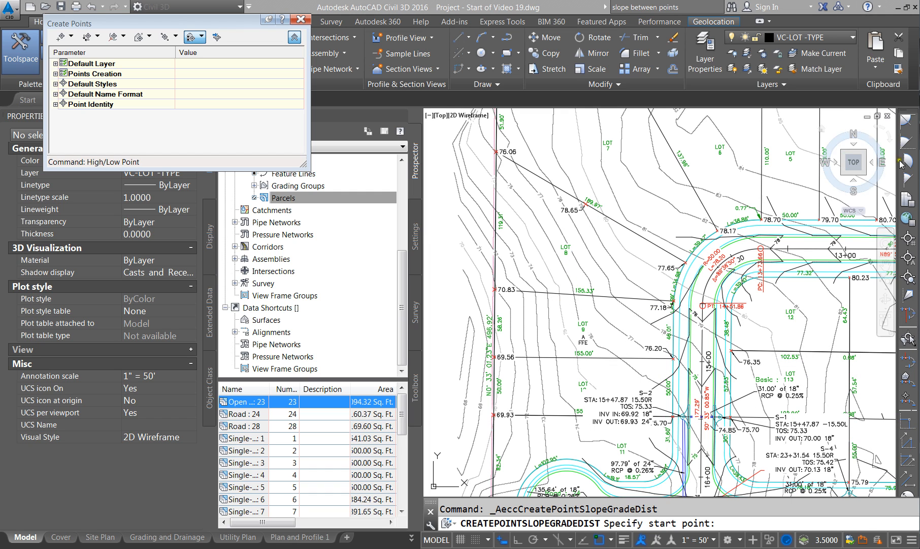
Switch to Calculator and subtract the 69.56 rear corner elevation from the 76.20 front corner elevation of the Lot 9/10 line.
{"action": "key", "text": "alt+Tab"}
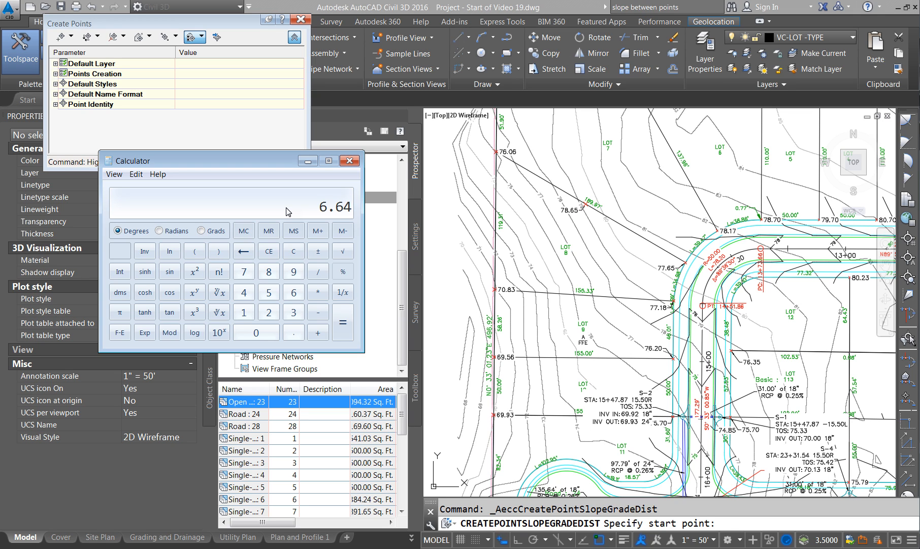
{"action": "key", "text": "Escape"}
{"action": "type", "text": "6.2 - "}
{"action": "type", "text": "69.56"}
{"action": "key", "text": "Return"}
{"action": "left_click", "coordinate": [919, 448]}
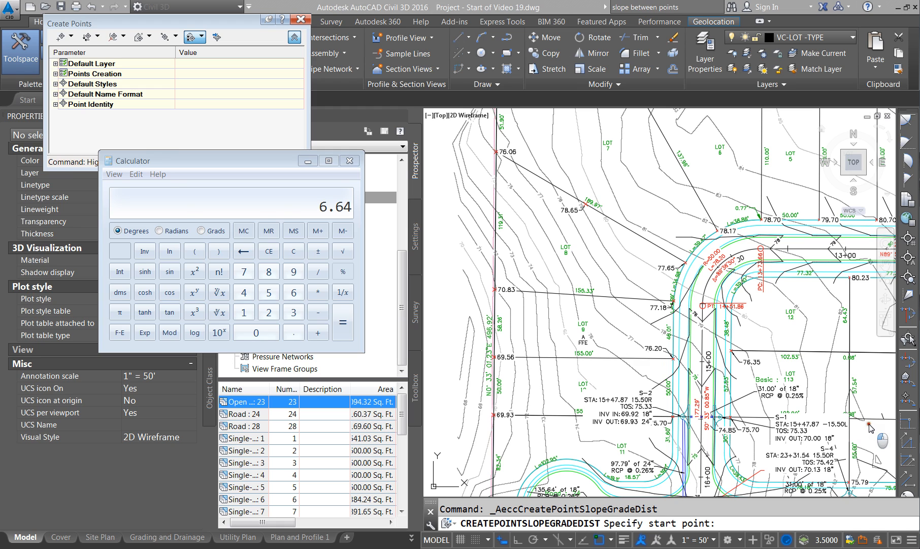
Switch to Paint and label the short red segment x and the blue segment 155-x using the pencil.
{"action": "key", "text": "alt+Tab"}
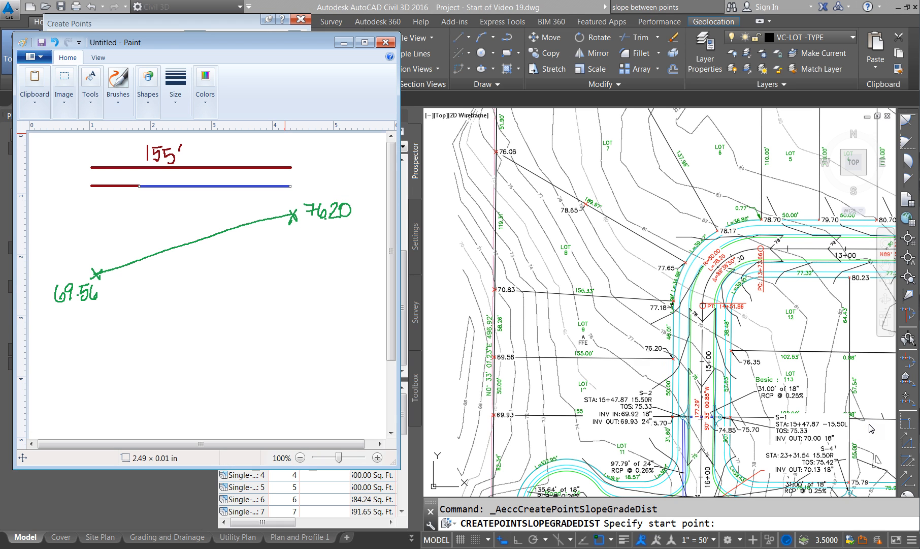
{"action": "left_click", "coordinate": [93, 104]}
{"action": "left_click", "coordinate": [68, 134]}
{"action": "left_click_drag", "start_coordinate": [114, 174], "coordinate": [113, 184]}
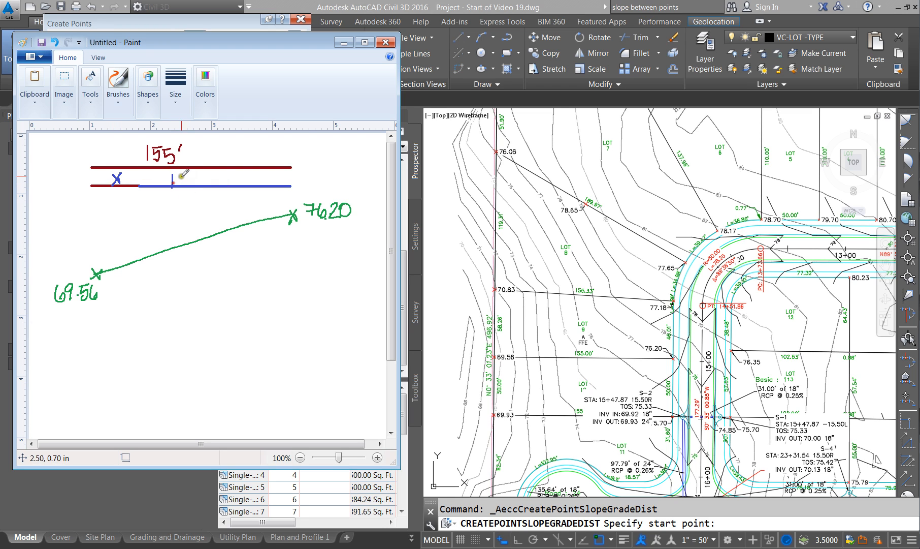
{"action": "mouse_move", "coordinate": [182, 174]}
{"action": "left_mouse_down"}
{"action": "mouse_move", "coordinate": [187, 184]}
{"action": "mouse_move", "coordinate": [216, 181]}
{"action": "mouse_move", "coordinate": [208, 182]}
{"action": "left_mouse_up"}
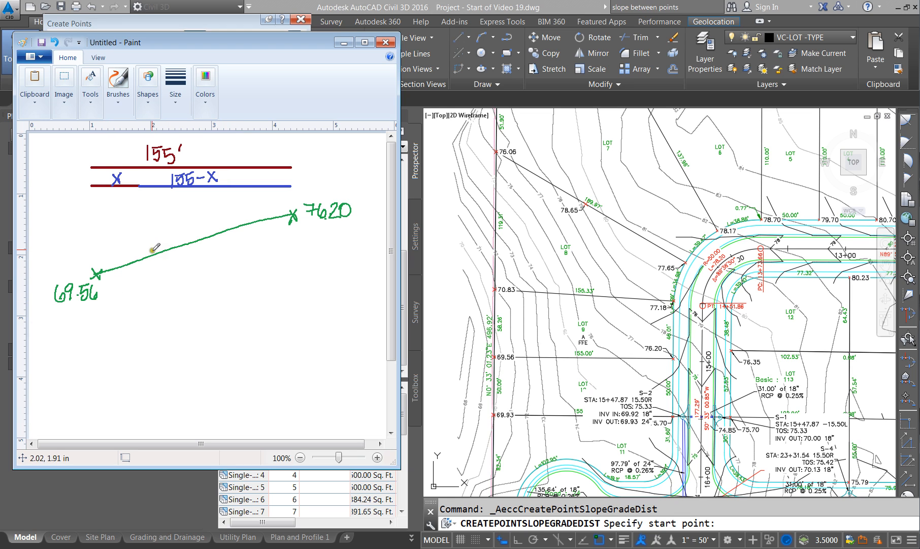
Annotate the 69.56 end of the green line with 4:1 and 25%, and erase the blue cross and trial stroke.
{"action": "mouse_move", "coordinate": [129, 253]}
{"action": "left_mouse_down"}
{"action": "mouse_move", "coordinate": [138, 264]}
{"action": "mouse_move", "coordinate": [125, 285]}
{"action": "mouse_move", "coordinate": [118, 277]}
{"action": "mouse_move", "coordinate": [146, 290]}
{"action": "mouse_move", "coordinate": [127, 312]}
{"action": "mouse_move", "coordinate": [135, 317]}
{"action": "left_mouse_up"}
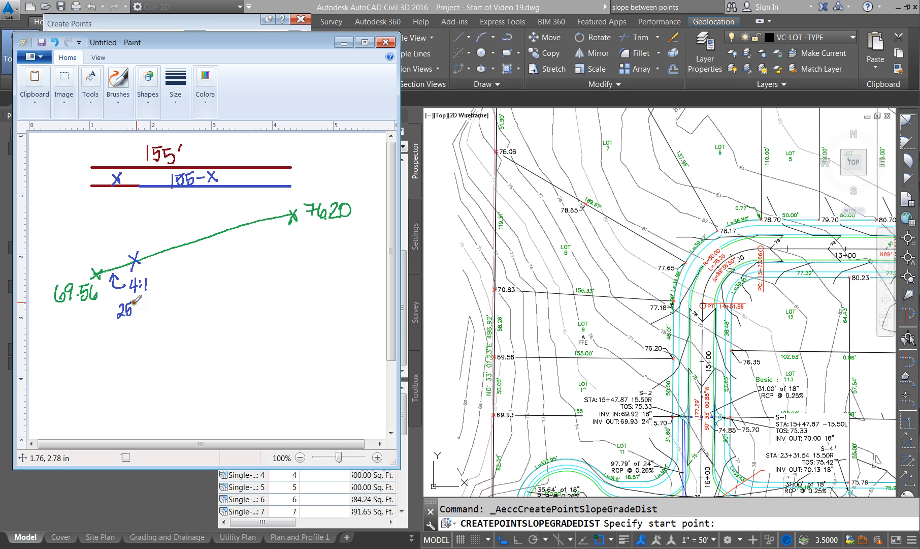
{"action": "left_click", "coordinate": [144, 305]}
{"action": "left_click_drag", "start_coordinate": [97, 274], "coordinate": [128, 232]}
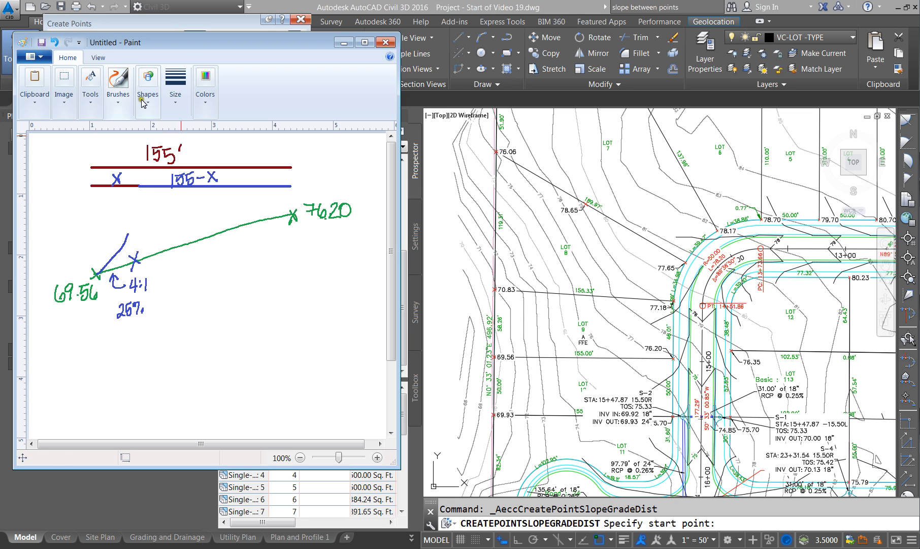
{"action": "left_click", "coordinate": [118, 106]}
{"action": "left_click", "coordinate": [66, 156]}
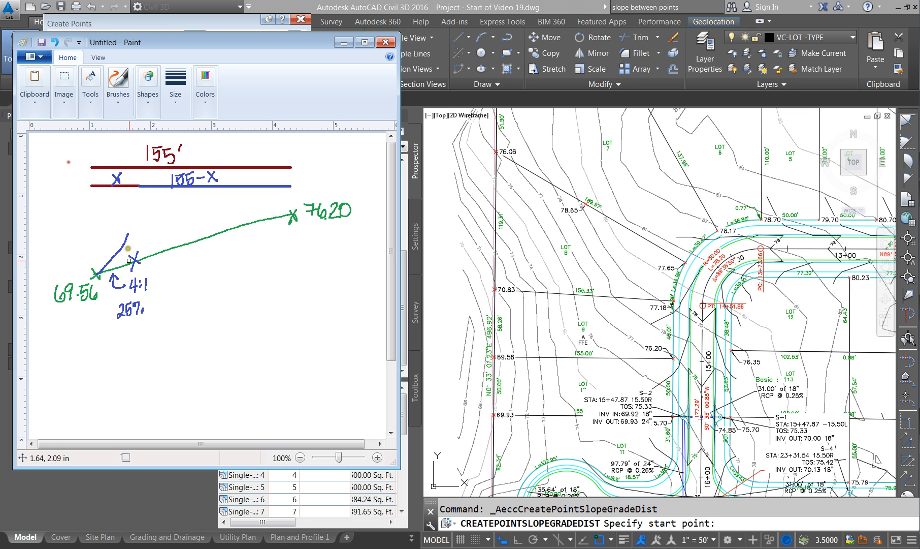
{"action": "mouse_move", "coordinate": [134, 259]}
{"action": "left_mouse_down"}
{"action": "mouse_move", "coordinate": [139, 266]}
{"action": "mouse_move", "coordinate": [129, 235]}
{"action": "mouse_move", "coordinate": [119, 250]}
{"action": "left_mouse_up"}
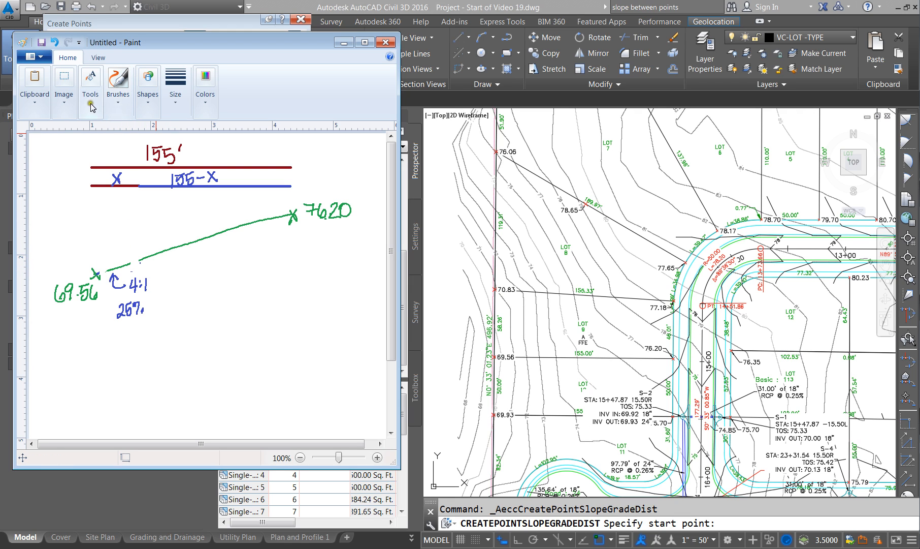
Draw a blue profile from 76.20 up to a marked high point and down to 69.56, with a 1% arrow toward 76.20.
{"action": "left_click", "coordinate": [96, 102]}
{"action": "left_click", "coordinate": [74, 145]}
{"action": "mouse_move", "coordinate": [293, 214]}
{"action": "left_mouse_down"}
{"action": "mouse_move", "coordinate": [152, 189]}
{"action": "mouse_move", "coordinate": [124, 212]}
{"action": "mouse_move", "coordinate": [95, 274]}
{"action": "left_mouse_up"}
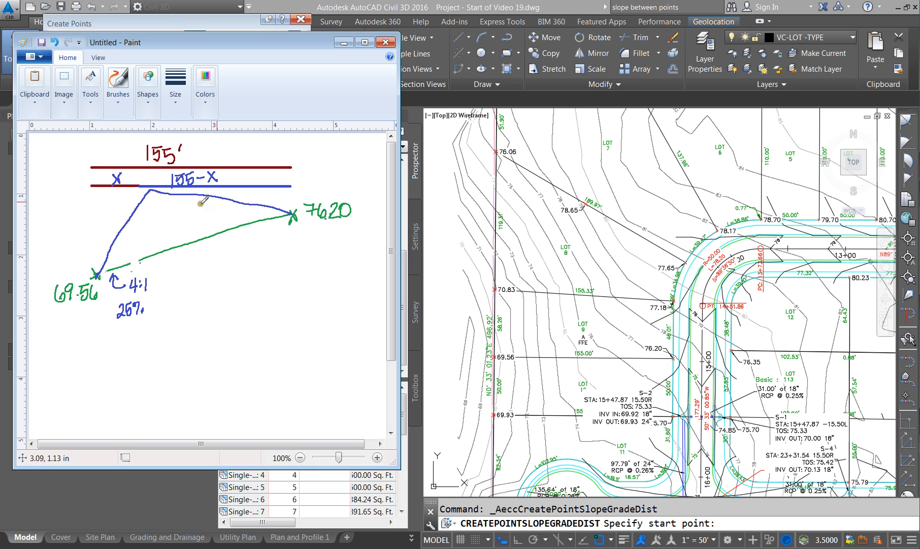
{"action": "mouse_move", "coordinate": [148, 189]}
{"action": "left_mouse_down"}
{"action": "mouse_move", "coordinate": [210, 207]}
{"action": "mouse_move", "coordinate": [190, 222]}
{"action": "left_mouse_up"}
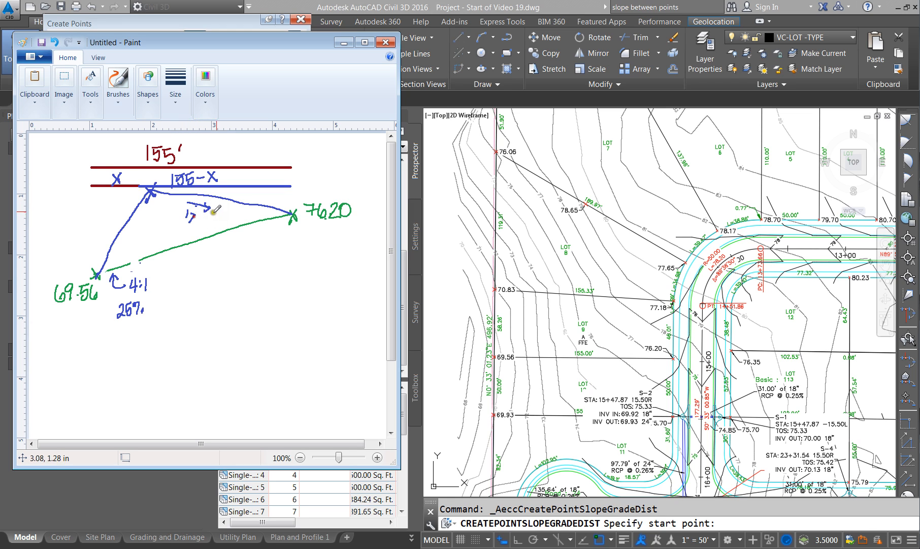
{"action": "left_click", "coordinate": [195, 221]}
Erase the 1% label under the blue arrow and rewrite it there with the pencil.
{"action": "left_click", "coordinate": [90, 83]}
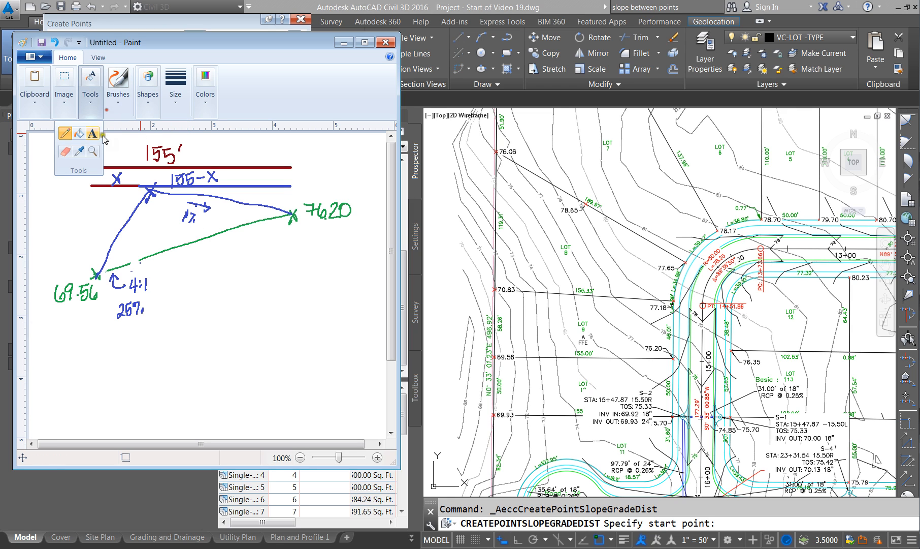
{"action": "left_click", "coordinate": [65, 153]}
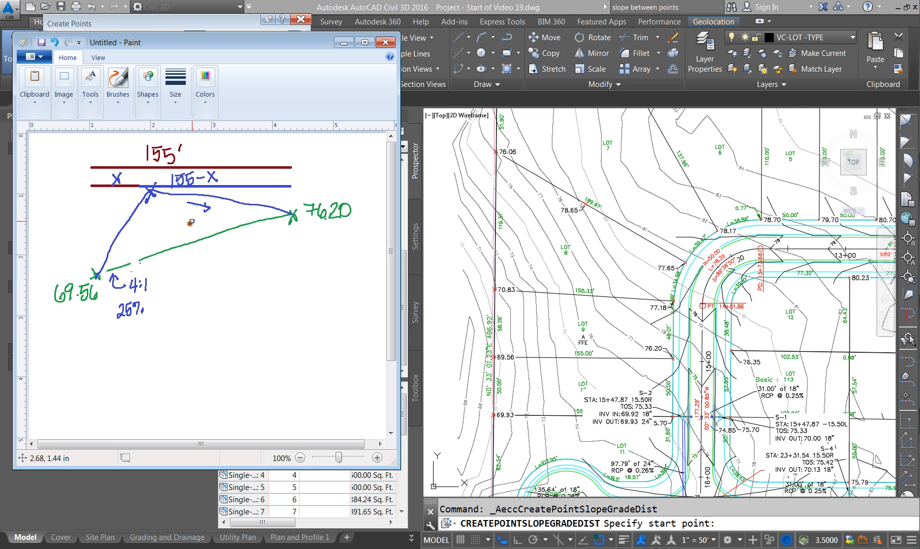
{"action": "left_click", "coordinate": [90, 85]}
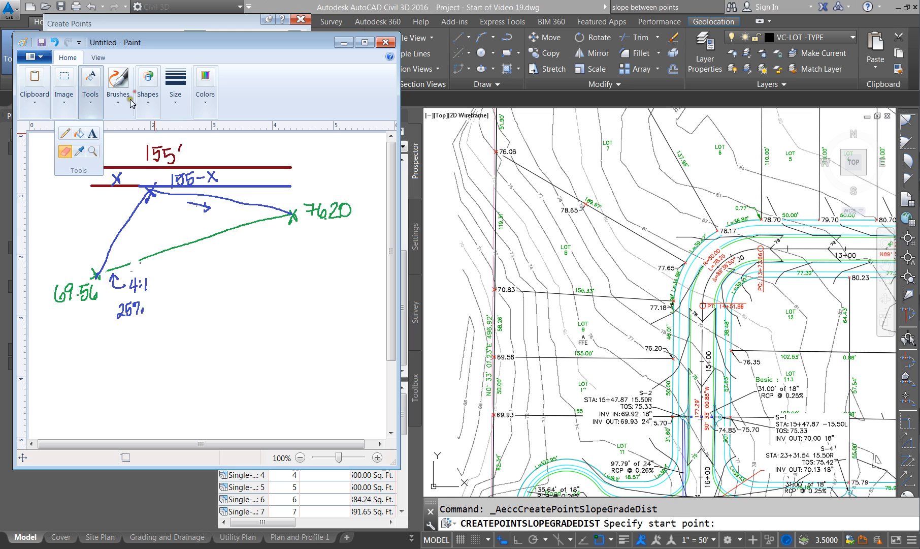
{"action": "left_click", "coordinate": [67, 137]}
{"action": "left_click_drag", "start_coordinate": [190, 212], "coordinate": [195, 222]}
{"action": "left_click", "coordinate": [199, 219]}
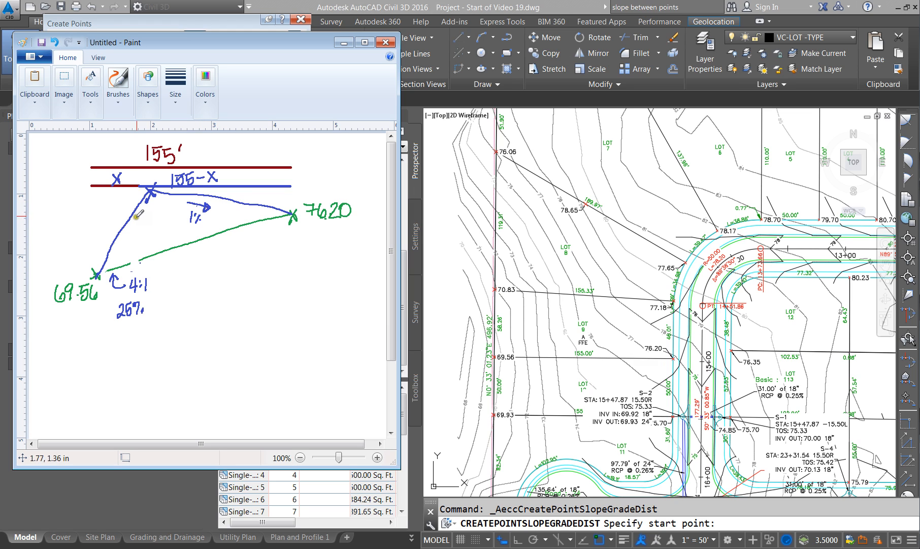
Add a downhill arrow and a 4:1 label beside the steep blue line leading to 69.56.
{"action": "mouse_move", "coordinate": [137, 223]}
{"action": "left_mouse_down"}
{"action": "mouse_move", "coordinate": [126, 238]}
{"action": "mouse_move", "coordinate": [134, 233]}
{"action": "left_mouse_up"}
{"action": "left_click_drag", "start_coordinate": [146, 225], "coordinate": [152, 233]}
{"action": "left_click", "coordinate": [148, 228]}
{"action": "left_click", "coordinate": [148, 232]}
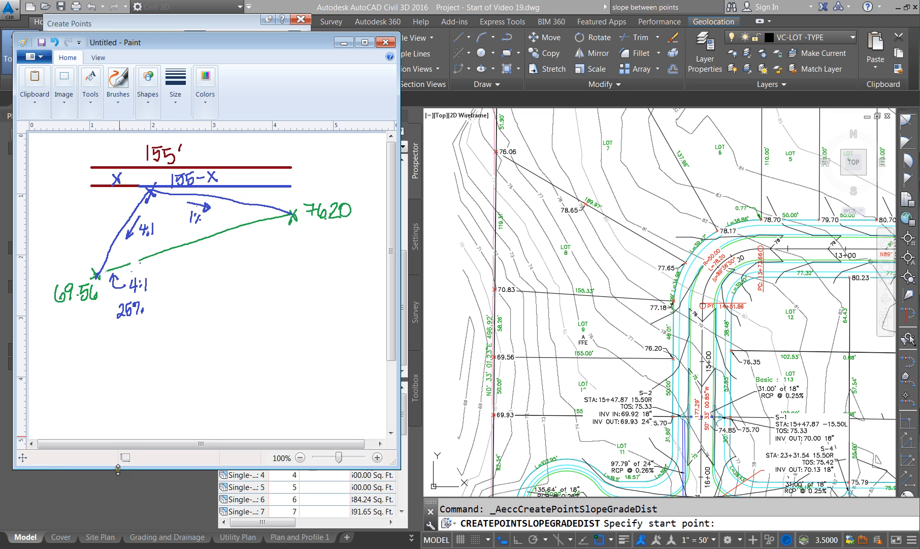
Enlarge the Paint window and write the equation's first half, 69.56 + (x * 0.25) =, below the sketch.
{"action": "left_click_drag", "start_coordinate": [118, 469], "coordinate": [114, 547]}
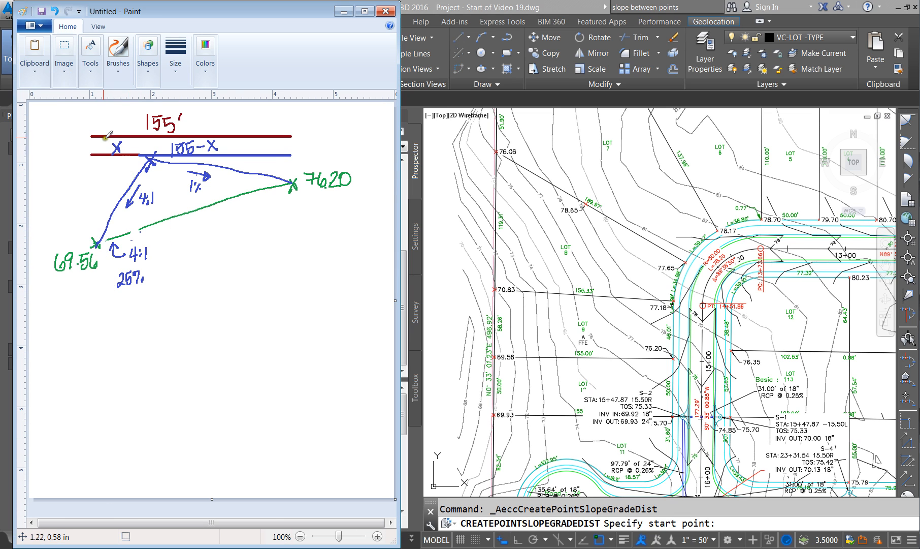
{"action": "mouse_move", "coordinate": [60, 327]}
{"action": "left_mouse_down"}
{"action": "mouse_move", "coordinate": [56, 339]}
{"action": "mouse_move", "coordinate": [68, 343]}
{"action": "mouse_move", "coordinate": [110, 334]}
{"action": "left_mouse_up"}
{"action": "left_click", "coordinate": [76, 334]}
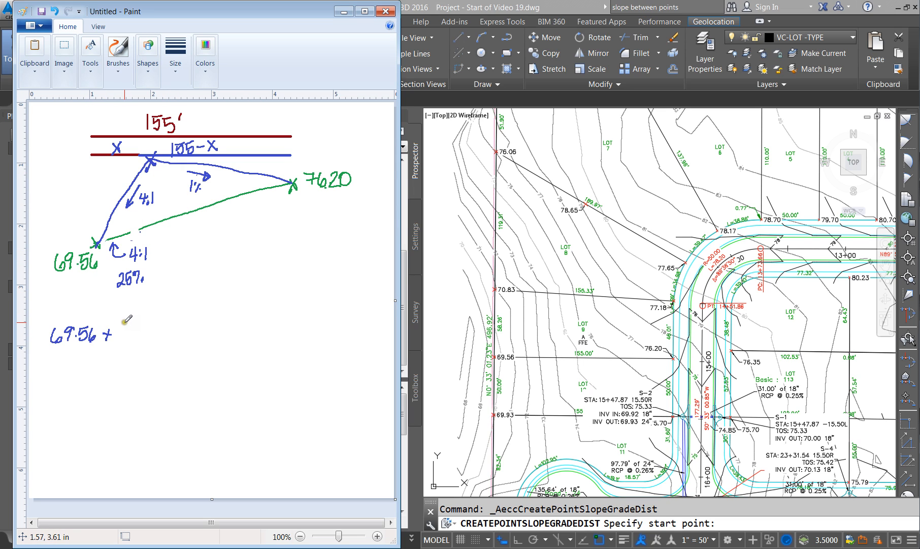
{"action": "left_click_drag", "start_coordinate": [125, 325], "coordinate": [120, 347]}
{"action": "left_click_drag", "start_coordinate": [128, 332], "coordinate": [129, 344]}
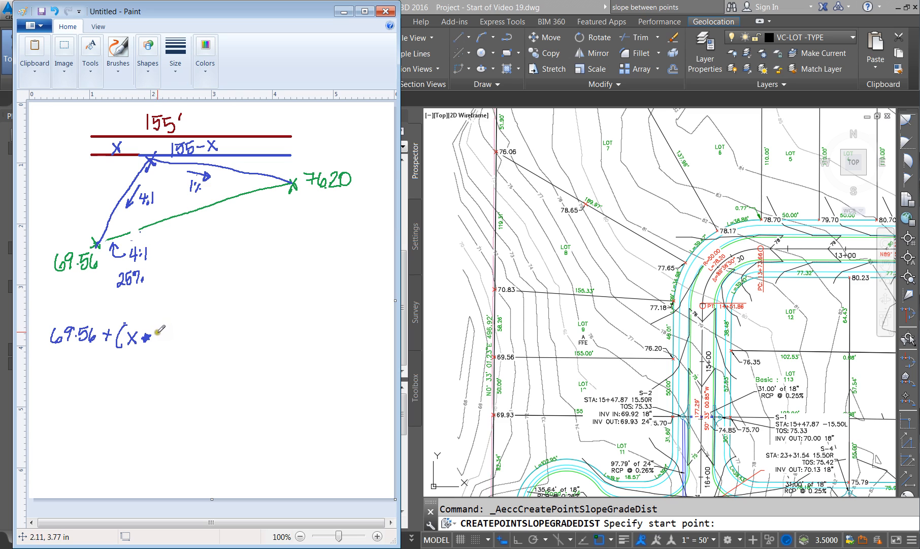
{"action": "left_click_drag", "start_coordinate": [162, 327], "coordinate": [193, 344]}
{"action": "left_click", "coordinate": [166, 340]}
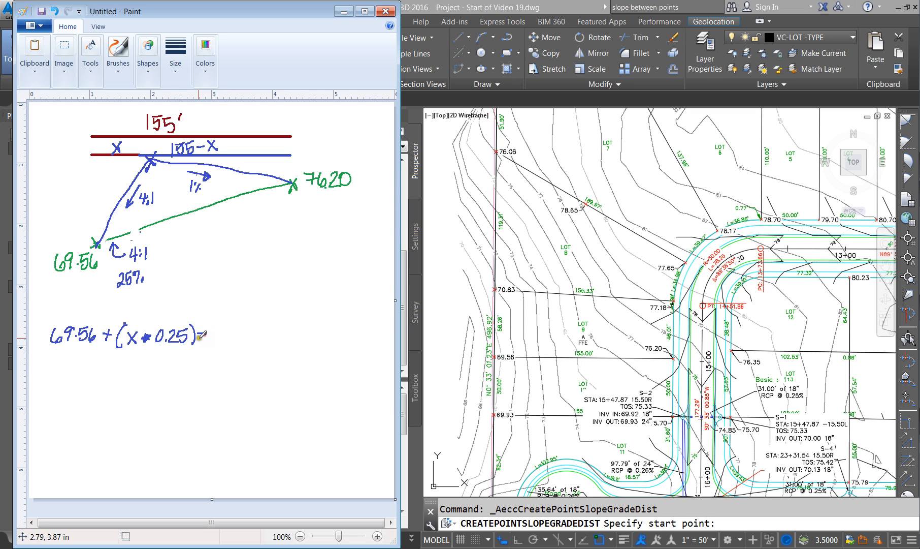
Complete the equation's second half with 76.20 + ((155 - x) · 0.01).
{"action": "mouse_move", "coordinate": [219, 329]}
{"action": "left_mouse_down"}
{"action": "mouse_move", "coordinate": [255, 344]}
{"action": "mouse_move", "coordinate": [262, 332]}
{"action": "mouse_move", "coordinate": [281, 337]}
{"action": "mouse_move", "coordinate": [275, 343]}
{"action": "mouse_move", "coordinate": [287, 350]}
{"action": "mouse_move", "coordinate": [329, 345]}
{"action": "mouse_move", "coordinate": [283, 346]}
{"action": "mouse_move", "coordinate": [282, 354]}
{"action": "left_mouse_up"}
{"action": "left_click", "coordinate": [245, 341]}
{"action": "left_click_drag", "start_coordinate": [331, 338], "coordinate": [332, 350]}
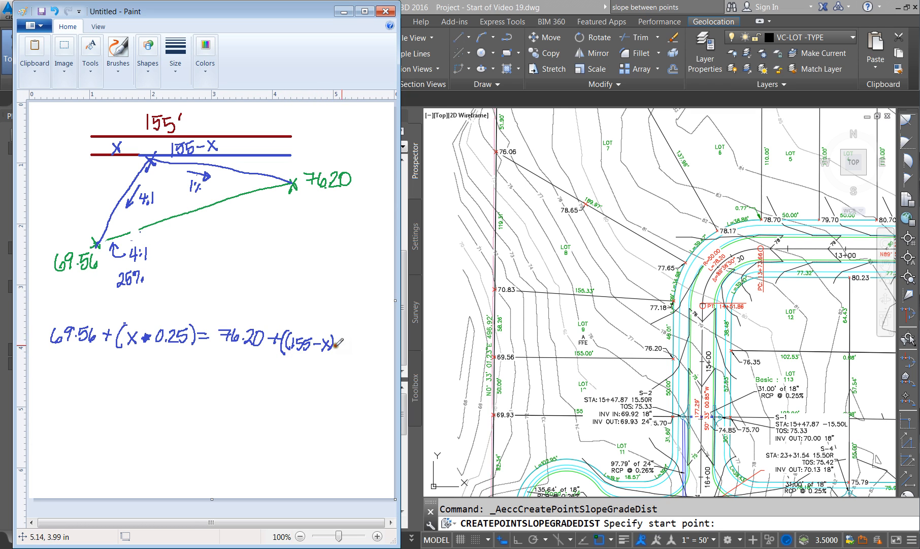
{"action": "left_click", "coordinate": [337, 345]}
{"action": "left_click", "coordinate": [347, 348]}
{"action": "left_click_drag", "start_coordinate": [355, 340], "coordinate": [354, 341]}
{"action": "left_click_drag", "start_coordinate": [362, 337], "coordinate": [369, 353]}
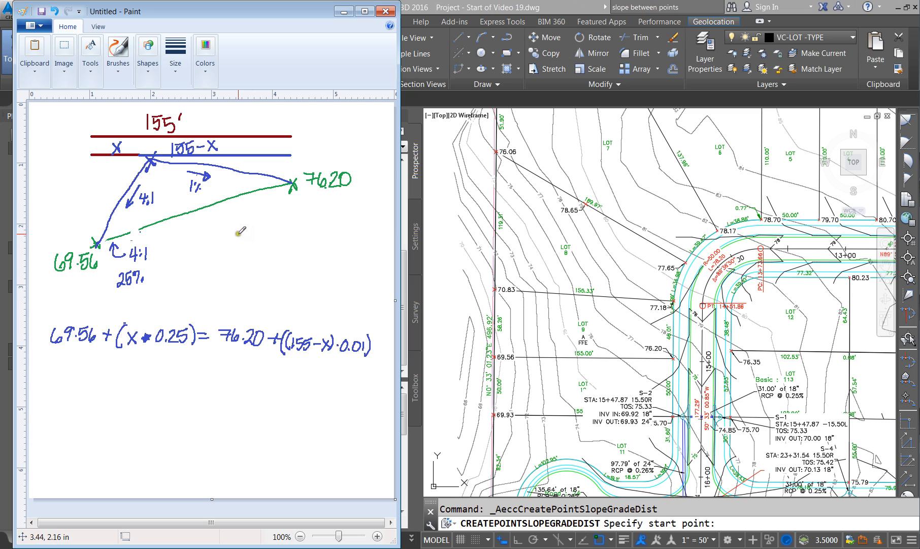
Start a second equation line with 69.56 + 0.25x =, replacing the x first written after the plus sign.
{"action": "mouse_move", "coordinate": [50, 362]}
{"action": "left_mouse_down"}
{"action": "mouse_move", "coordinate": [47, 369]}
{"action": "mouse_move", "coordinate": [53, 362]}
{"action": "mouse_move", "coordinate": [65, 375]}
{"action": "mouse_move", "coordinate": [109, 377]}
{"action": "left_mouse_up"}
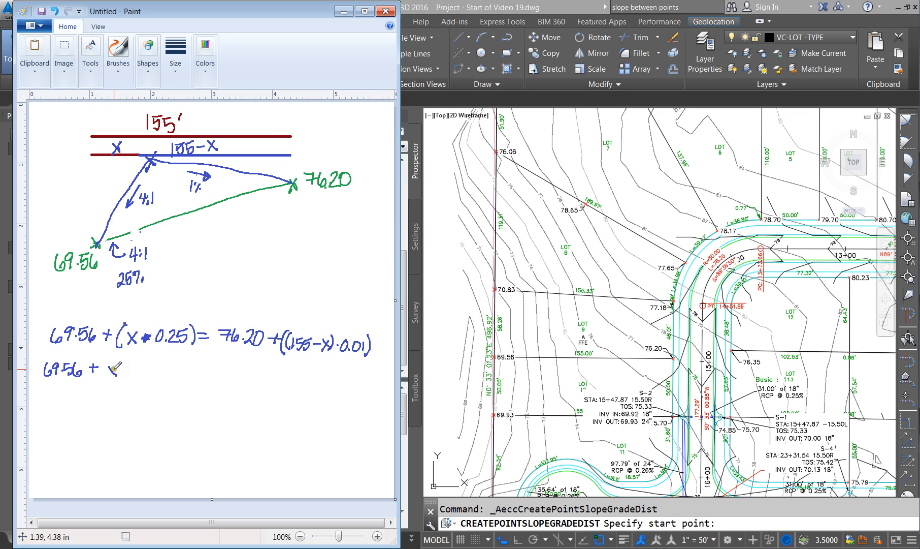
{"action": "left_click", "coordinate": [119, 65]}
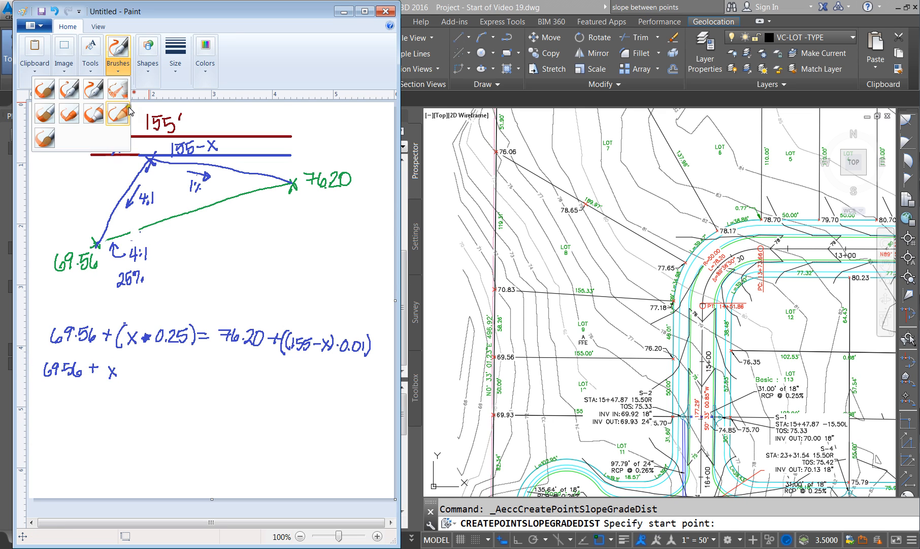
{"action": "left_click", "coordinate": [90, 66]}
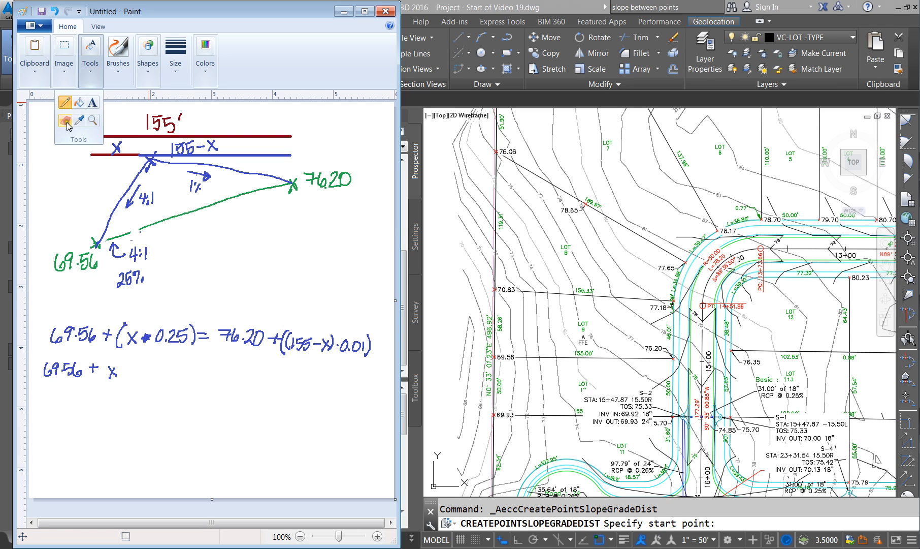
{"action": "left_click", "coordinate": [67, 124]}
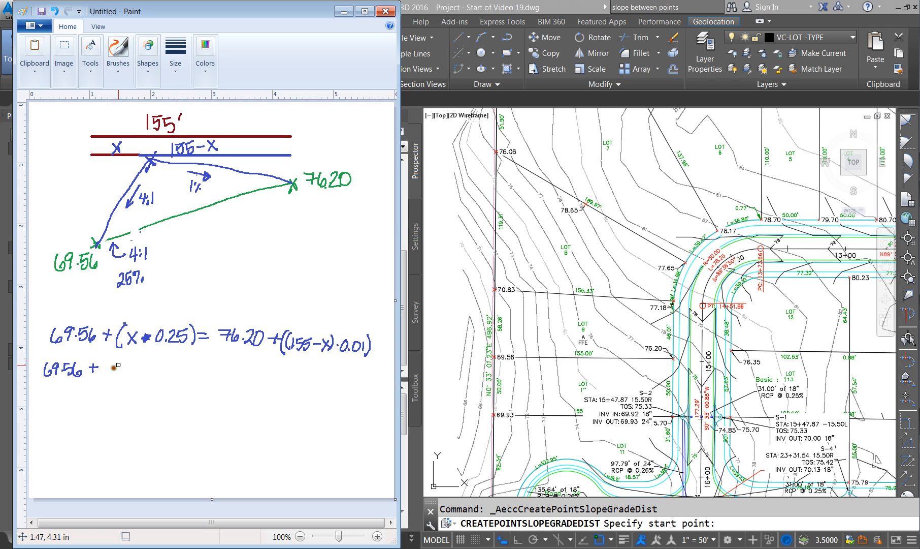
{"action": "left_click", "coordinate": [93, 68]}
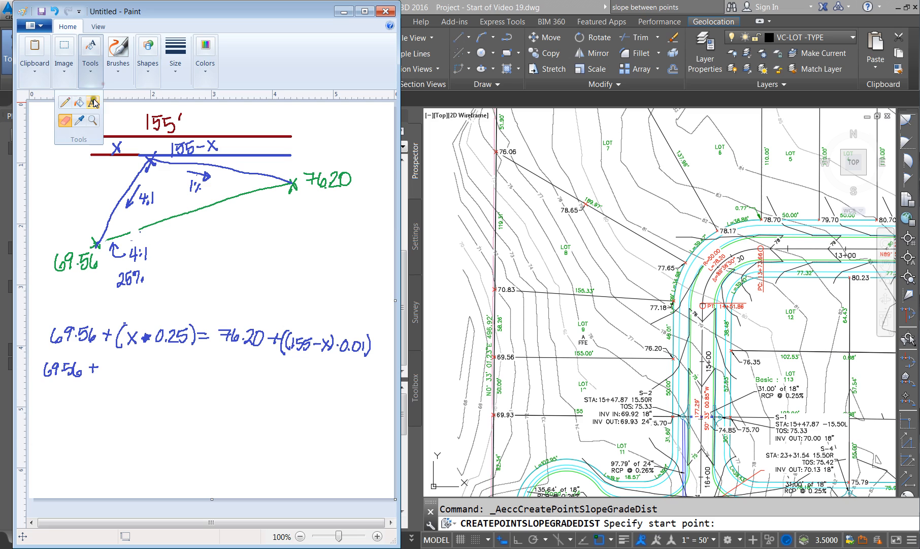
{"action": "left_click", "coordinate": [66, 102]}
{"action": "left_click_drag", "start_coordinate": [114, 370], "coordinate": [153, 380]}
{"action": "left_click_drag", "start_coordinate": [153, 369], "coordinate": [146, 380]}
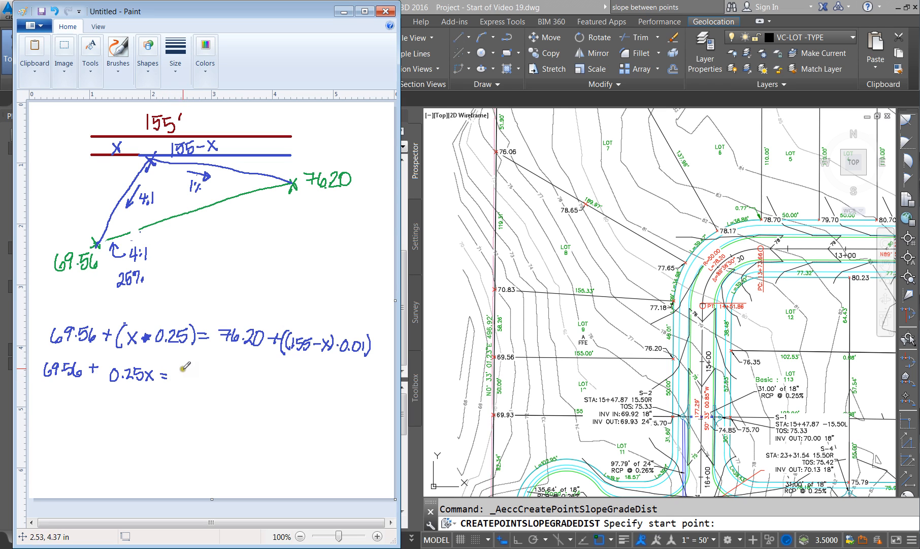
Continue the second equation line after the equals sign with 76.20 − 15.
{"action": "mouse_move", "coordinate": [179, 369]}
{"action": "left_mouse_down"}
{"action": "mouse_move", "coordinate": [189, 384]}
{"action": "mouse_move", "coordinate": [217, 384]}
{"action": "mouse_move", "coordinate": [218, 374]}
{"action": "left_mouse_up"}
{"action": "left_click", "coordinate": [209, 383]}
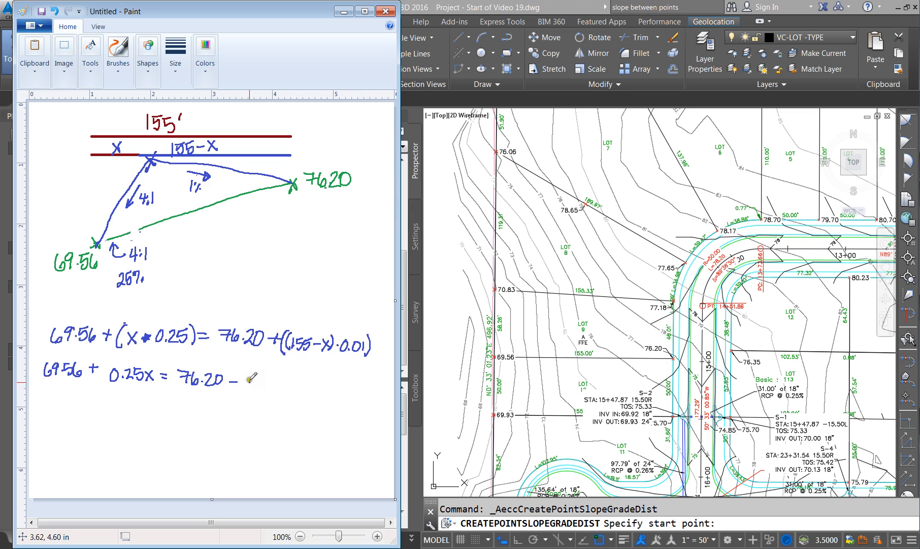
{"action": "left_click_drag", "start_coordinate": [249, 381], "coordinate": [252, 393]}
{"action": "left_click", "coordinate": [263, 390]}
Erase the 5 and the decimal point after the 1 at the end of the second equation line.
{"action": "left_click", "coordinate": [118, 67]}
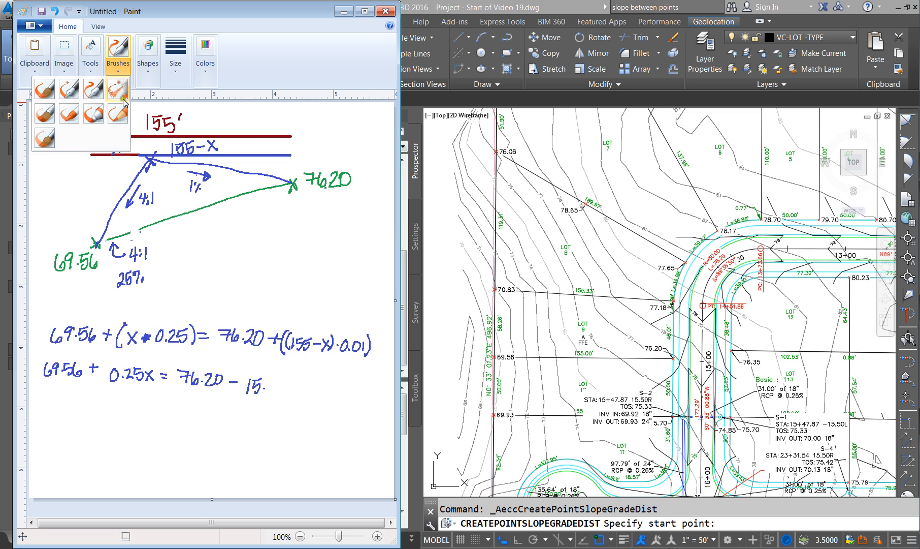
{"action": "left_click", "coordinate": [91, 71]}
{"action": "left_click", "coordinate": [64, 104]}
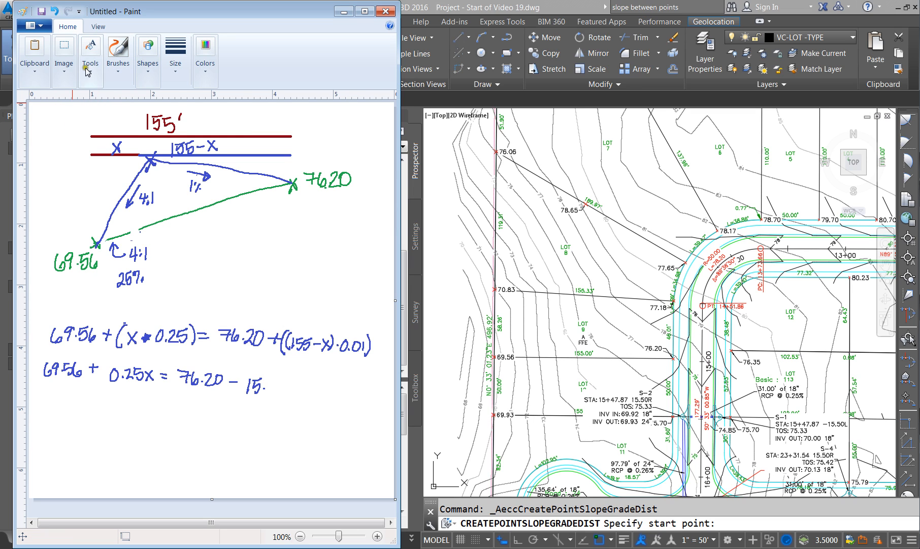
{"action": "left_click", "coordinate": [90, 66]}
{"action": "left_click", "coordinate": [66, 119]}
{"action": "left_click_drag", "start_coordinate": [264, 390], "coordinate": [258, 394]}
Complete the second equation line with the pencil so its right side reads 76.20 + 1.55 − 0.01x.
{"action": "left_click", "coordinate": [91, 71]}
{"action": "left_click", "coordinate": [64, 104]}
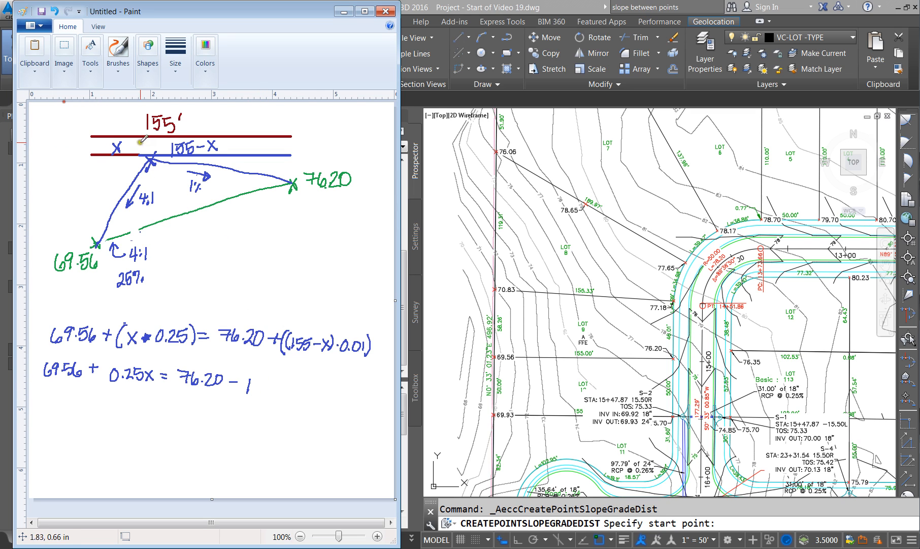
{"action": "left_click", "coordinate": [253, 389]}
{"action": "left_click_drag", "start_coordinate": [274, 378], "coordinate": [280, 389]}
{"action": "left_click_drag", "start_coordinate": [234, 380], "coordinate": [233, 388]}
{"action": "mouse_move", "coordinate": [231, 384]}
{"action": "left_mouse_down"}
{"action": "mouse_move", "coordinate": [324, 382]}
{"action": "mouse_move", "coordinate": [346, 393]}
{"action": "left_mouse_up"}
{"action": "left_click_drag", "start_coordinate": [347, 381], "coordinate": [336, 393]}
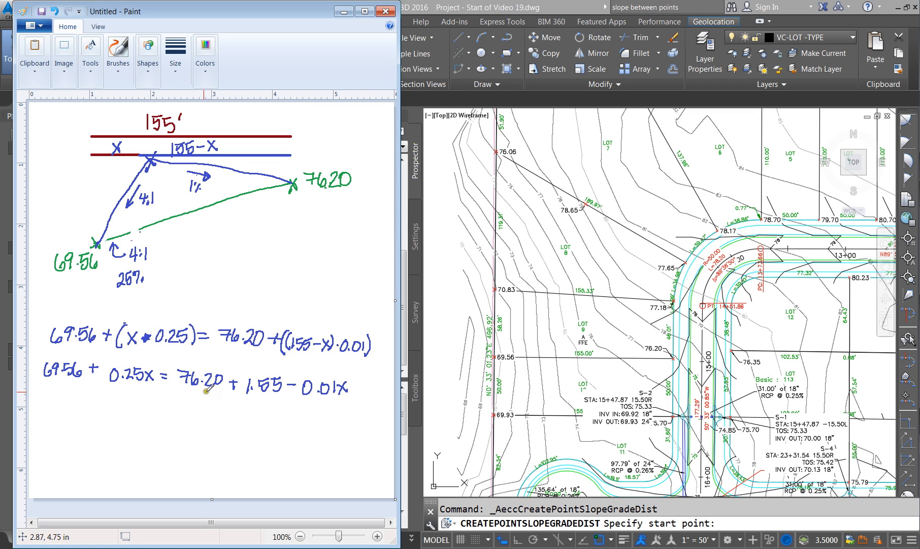
{"action": "mouse_move", "coordinate": [39, 391]}
{"action": "left_mouse_down"}
{"action": "mouse_move", "coordinate": [56, 398]}
{"action": "mouse_move", "coordinate": [83, 388]}
{"action": "left_mouse_up"}
{"action": "left_click", "coordinate": [69, 396]}
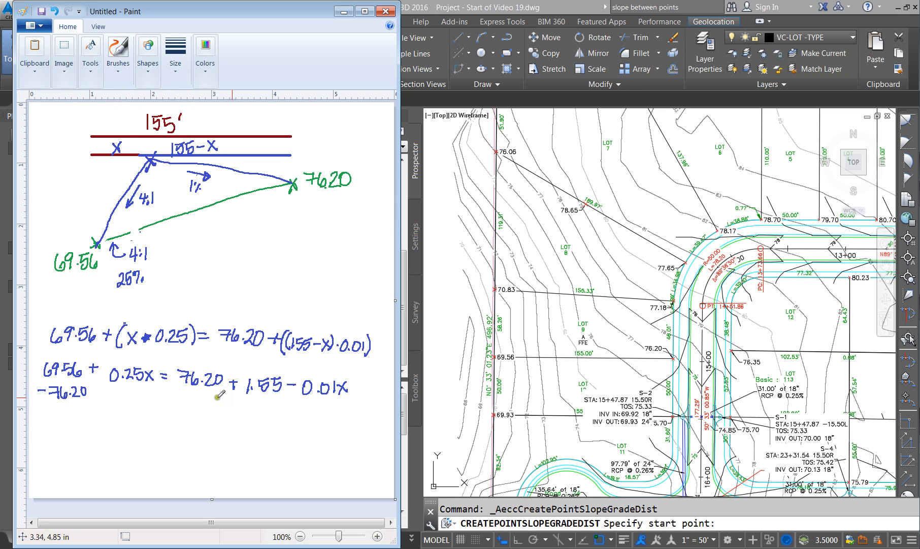
{"action": "left_click", "coordinate": [94, 69]}
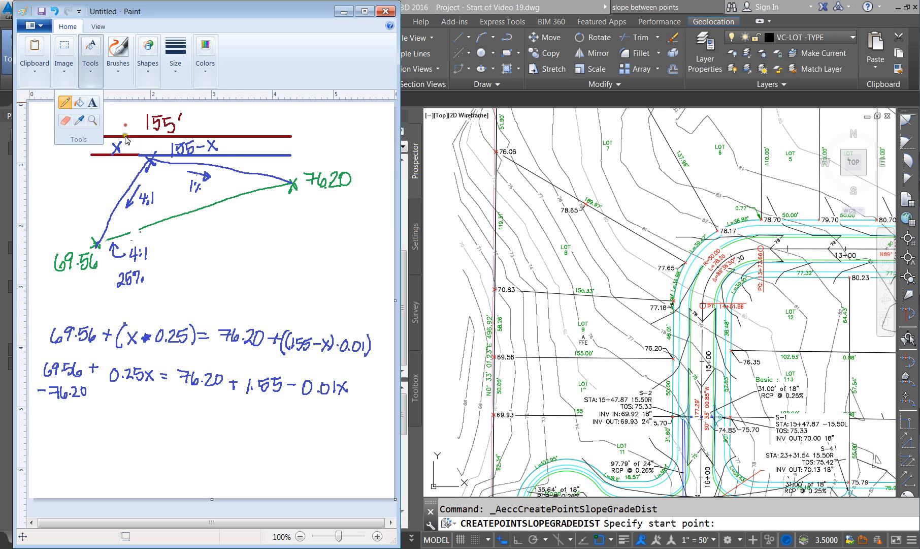
{"action": "left_click", "coordinate": [65, 120]}
{"action": "left_click_drag", "start_coordinate": [46, 395], "coordinate": [78, 388]}
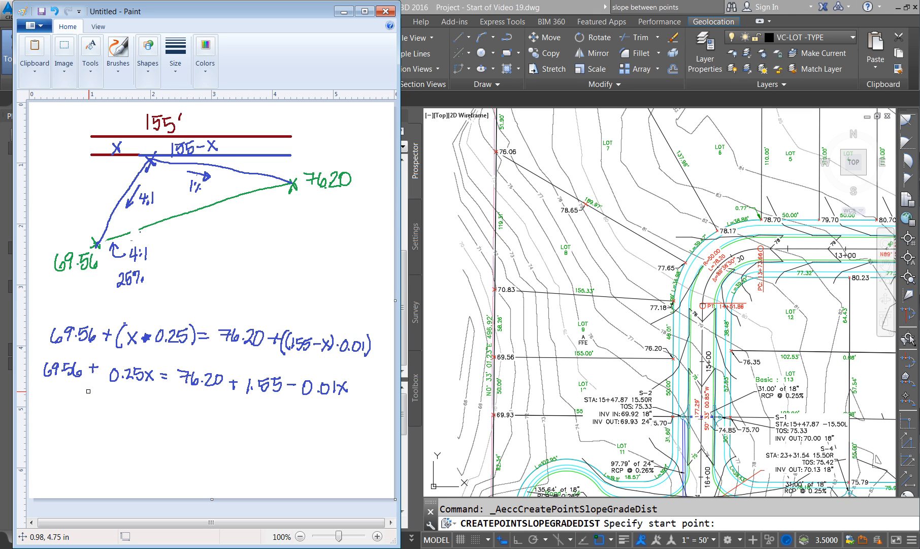
{"action": "left_click", "coordinate": [94, 73]}
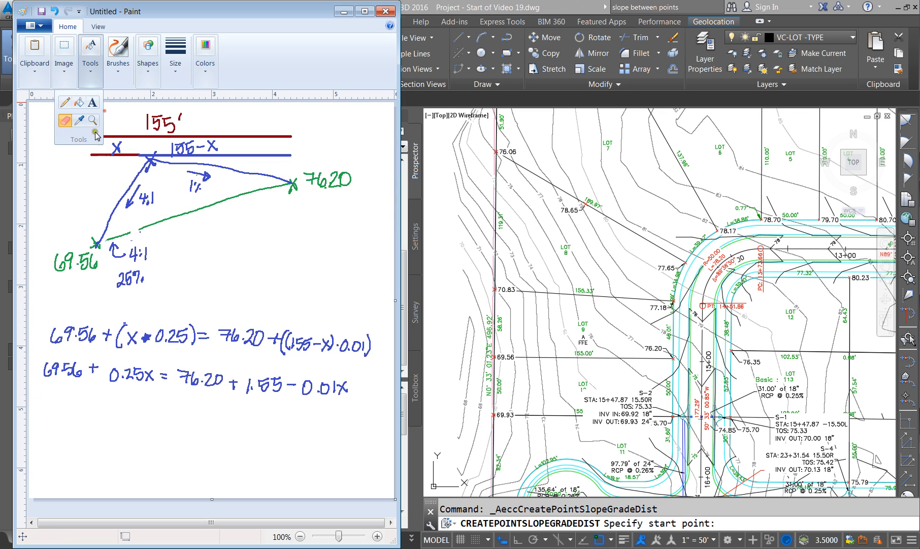
{"action": "left_click", "coordinate": [65, 104]}
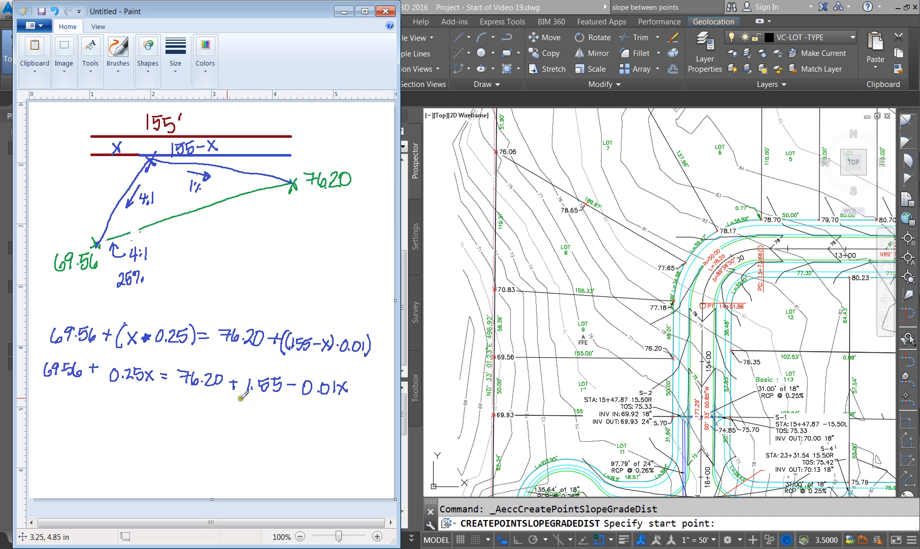
Write + 0.01x beneath 0.25x and −69.56 beneath 76.20, with an equals sign between them and a line under the left term.
{"action": "mouse_move", "coordinate": [96, 390]}
{"action": "left_mouse_down"}
{"action": "mouse_move", "coordinate": [96, 400]}
{"action": "mouse_move", "coordinate": [133, 391]}
{"action": "mouse_move", "coordinate": [135, 402]}
{"action": "left_mouse_up"}
{"action": "left_click", "coordinate": [123, 399]}
{"action": "left_click_drag", "start_coordinate": [144, 393], "coordinate": [153, 401]}
{"action": "left_click_drag", "start_coordinate": [154, 392], "coordinate": [144, 402]}
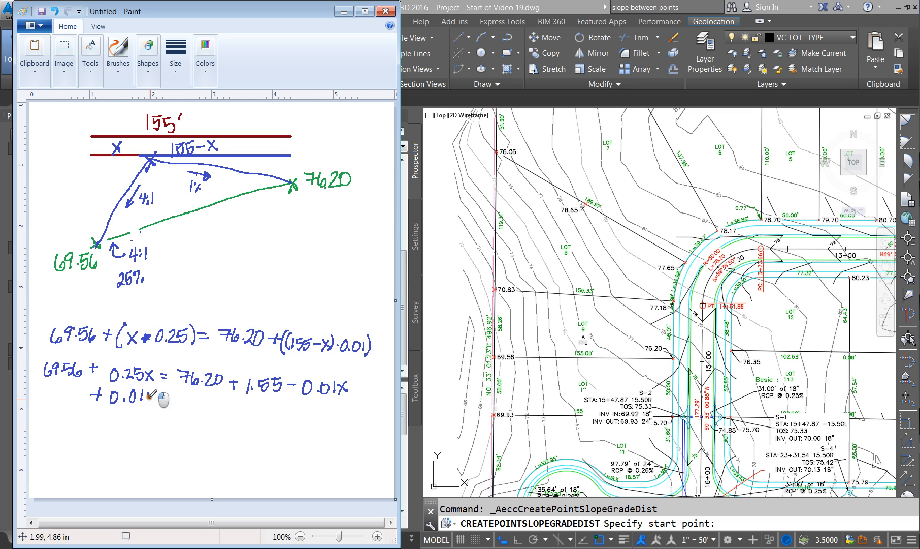
{"action": "mouse_move", "coordinate": [80, 403]}
{"action": "left_mouse_down"}
{"action": "mouse_move", "coordinate": [161, 415]}
{"action": "mouse_move", "coordinate": [172, 398]}
{"action": "mouse_move", "coordinate": [240, 410]}
{"action": "left_mouse_up"}
Write the combined equation 0.26x = 76.2 + 1.55 − 69.56 on a new line.
{"action": "left_click_drag", "start_coordinate": [57, 440], "coordinate": [94, 451]}
{"action": "left_click", "coordinate": [63, 452]}
{"action": "left_click_drag", "start_coordinate": [93, 440], "coordinate": [86, 451]}
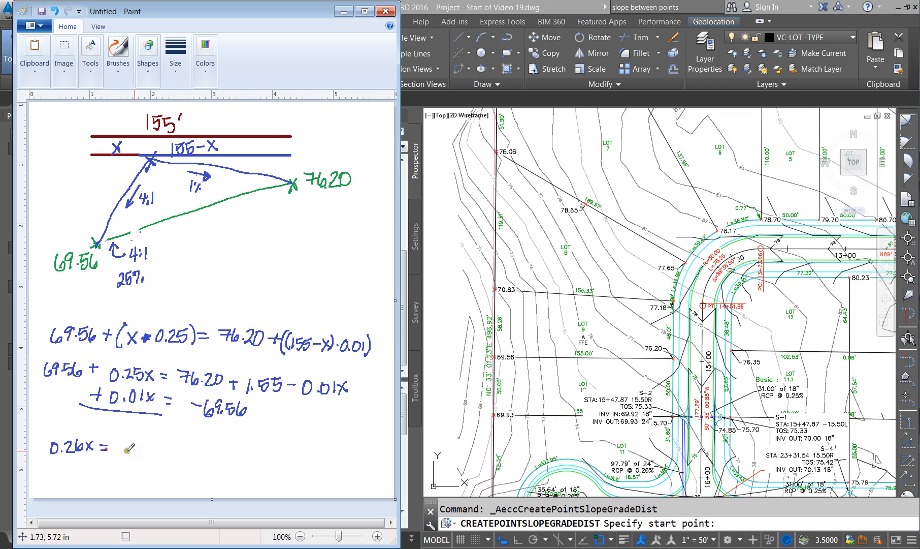
{"action": "mouse_move", "coordinate": [135, 437]}
{"action": "left_mouse_down"}
{"action": "mouse_move", "coordinate": [174, 451]}
{"action": "mouse_move", "coordinate": [252, 448]}
{"action": "left_mouse_up"}
{"action": "left_click", "coordinate": [148, 451]}
{"action": "left_click", "coordinate": [181, 451]}
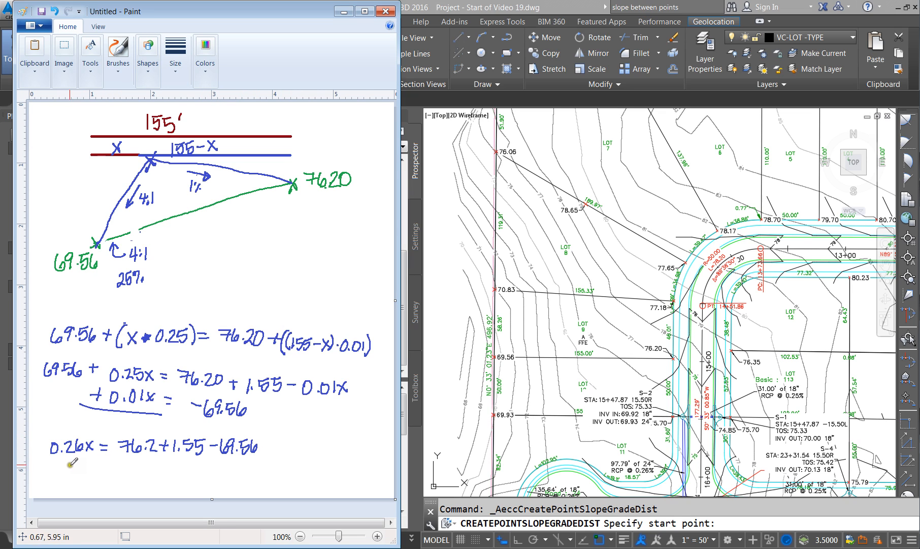
Write the simplified equation 0.26x = 8.19 below the combined equation.
{"action": "left_click_drag", "start_coordinate": [75, 464], "coordinate": [108, 474]}
{"action": "mouse_move", "coordinate": [113, 463]}
{"action": "left_mouse_down"}
{"action": "mouse_move", "coordinate": [122, 473]}
{"action": "mouse_move", "coordinate": [114, 474]}
{"action": "mouse_move", "coordinate": [131, 466]}
{"action": "left_mouse_up"}
{"action": "left_click_drag", "start_coordinate": [125, 471], "coordinate": [132, 470]}
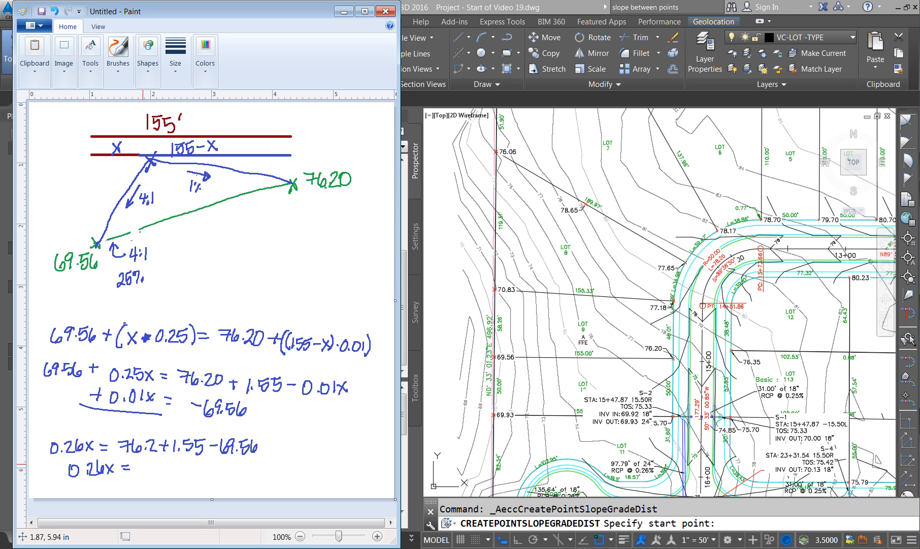
{"action": "left_click_drag", "start_coordinate": [142, 461], "coordinate": [155, 474]}
{"action": "left_click", "coordinate": [150, 473]}
Add an arrow after 8.19 and write the solution x = 8.19/0.26 = 31.5', underlining the result.
{"action": "mouse_move", "coordinate": [165, 460]}
{"action": "left_mouse_down"}
{"action": "mouse_move", "coordinate": [166, 474]}
{"action": "mouse_move", "coordinate": [199, 483]}
{"action": "mouse_move", "coordinate": [192, 485]}
{"action": "mouse_move", "coordinate": [226, 480]}
{"action": "left_mouse_up"}
{"action": "mouse_move", "coordinate": [227, 469]}
{"action": "left_mouse_down"}
{"action": "mouse_move", "coordinate": [217, 480]}
{"action": "mouse_move", "coordinate": [237, 473]}
{"action": "left_mouse_up"}
{"action": "mouse_move", "coordinate": [231, 477]}
{"action": "left_mouse_down"}
{"action": "mouse_move", "coordinate": [252, 466]}
{"action": "mouse_move", "coordinate": [263, 474]}
{"action": "left_mouse_up"}
{"action": "left_click", "coordinate": [259, 475]}
{"action": "mouse_move", "coordinate": [271, 461]}
{"action": "left_mouse_down"}
{"action": "mouse_move", "coordinate": [274, 483]}
{"action": "mouse_move", "coordinate": [321, 474]}
{"action": "left_mouse_up"}
{"action": "left_click", "coordinate": [287, 481]}
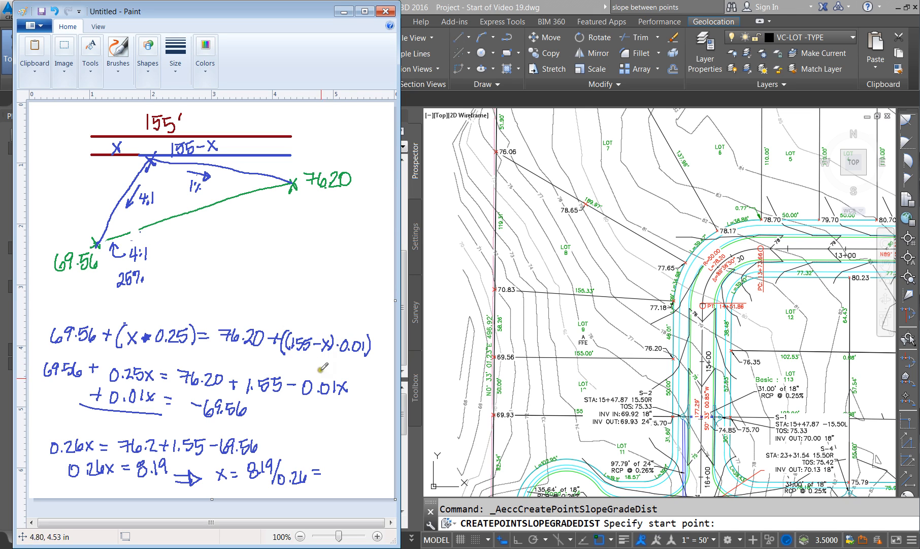
{"action": "mouse_move", "coordinate": [333, 464]}
{"action": "left_mouse_down"}
{"action": "mouse_move", "coordinate": [371, 471]}
{"action": "mouse_move", "coordinate": [333, 489]}
{"action": "left_mouse_up"}
{"action": "left_click_drag", "start_coordinate": [359, 455], "coordinate": [358, 461]}
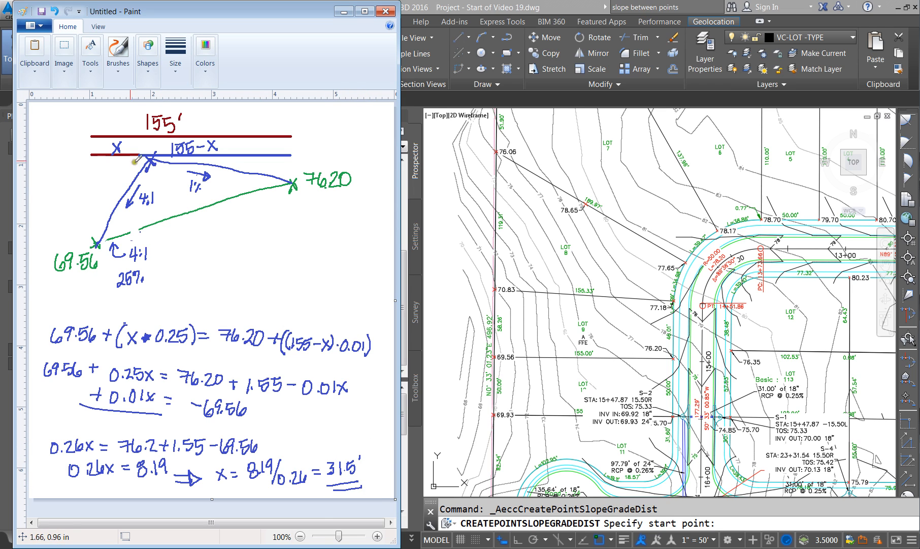
Label the x segment of the sketch with a boxed 31.5 and write a circled 35 beside the sketch.
{"action": "mouse_move", "coordinate": [105, 161]}
{"action": "left_mouse_down"}
{"action": "mouse_move", "coordinate": [108, 176]}
{"action": "mouse_move", "coordinate": [120, 169]}
{"action": "left_mouse_up"}
{"action": "mouse_move", "coordinate": [101, 183]}
{"action": "left_mouse_down"}
{"action": "mouse_move", "coordinate": [133, 172]}
{"action": "mouse_move", "coordinate": [117, 160]}
{"action": "mouse_move", "coordinate": [101, 184]}
{"action": "left_mouse_up"}
{"action": "mouse_move", "coordinate": [47, 189]}
{"action": "left_mouse_down"}
{"action": "mouse_move", "coordinate": [47, 203]}
{"action": "mouse_move", "coordinate": [59, 202]}
{"action": "mouse_move", "coordinate": [48, 176]}
{"action": "mouse_move", "coordinate": [61, 212]}
{"action": "mouse_move", "coordinate": [70, 176]}
{"action": "left_mouse_up"}
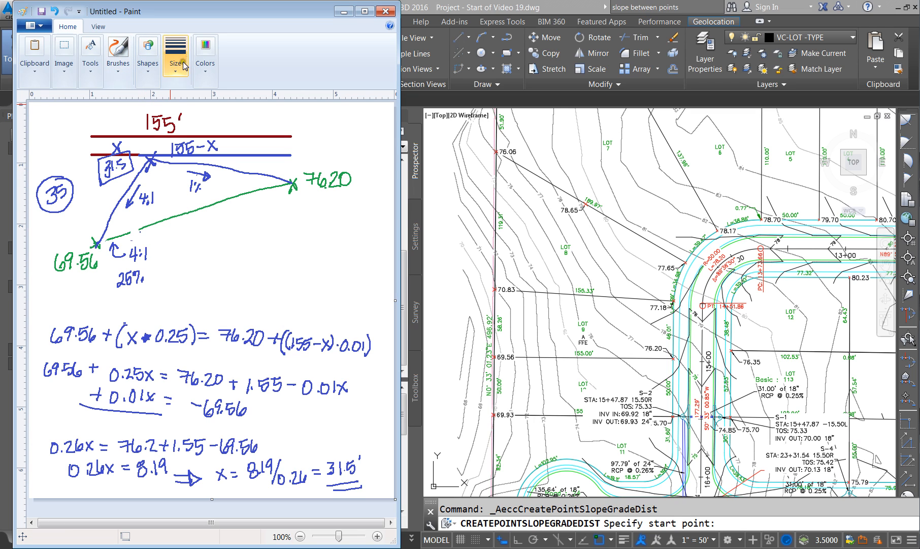
Draw a near-vertical rise from 69.56 in red pencil, with an arrow sloping from its top toward 76.20.
{"action": "left_click", "coordinate": [207, 66]}
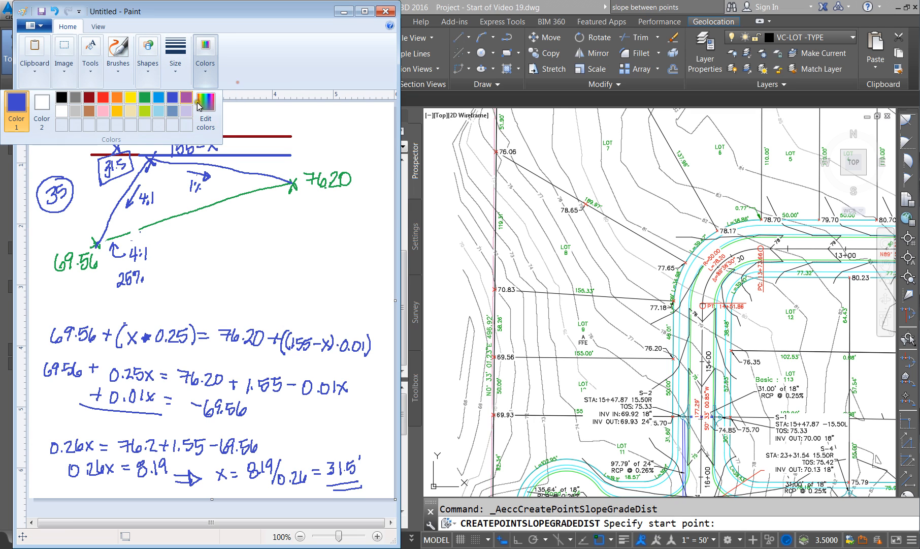
{"action": "left_click", "coordinate": [104, 98]}
{"action": "left_click", "coordinate": [90, 61]}
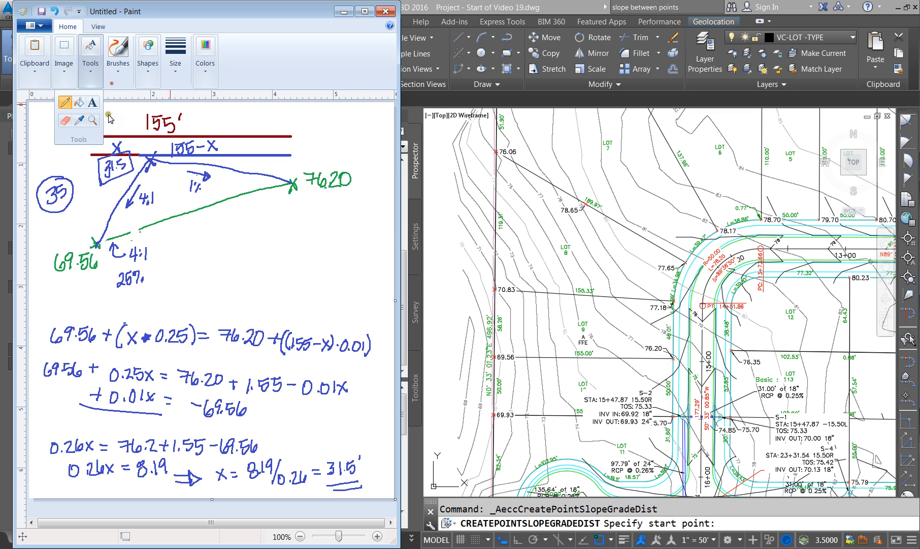
{"action": "left_click", "coordinate": [65, 102]}
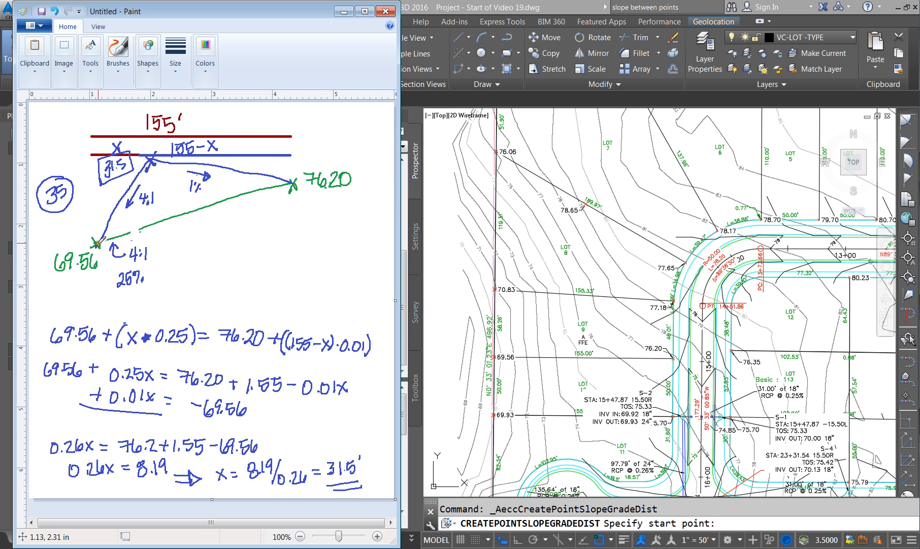
{"action": "mouse_move", "coordinate": [97, 243]}
{"action": "left_mouse_down"}
{"action": "mouse_move", "coordinate": [93, 143]}
{"action": "mouse_move", "coordinate": [265, 175]}
{"action": "mouse_move", "coordinate": [257, 179]}
{"action": "left_mouse_up"}
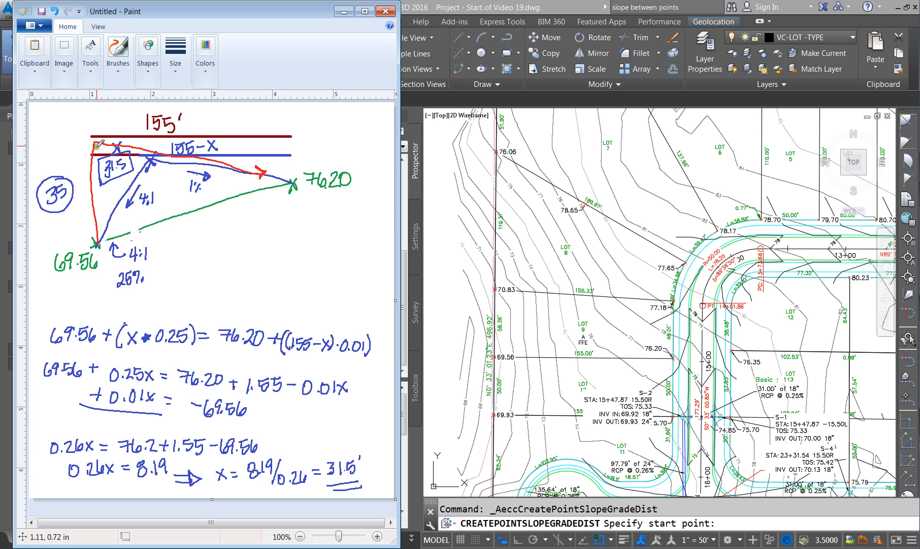
{"action": "left_click_drag", "start_coordinate": [96, 144], "coordinate": [102, 238]}
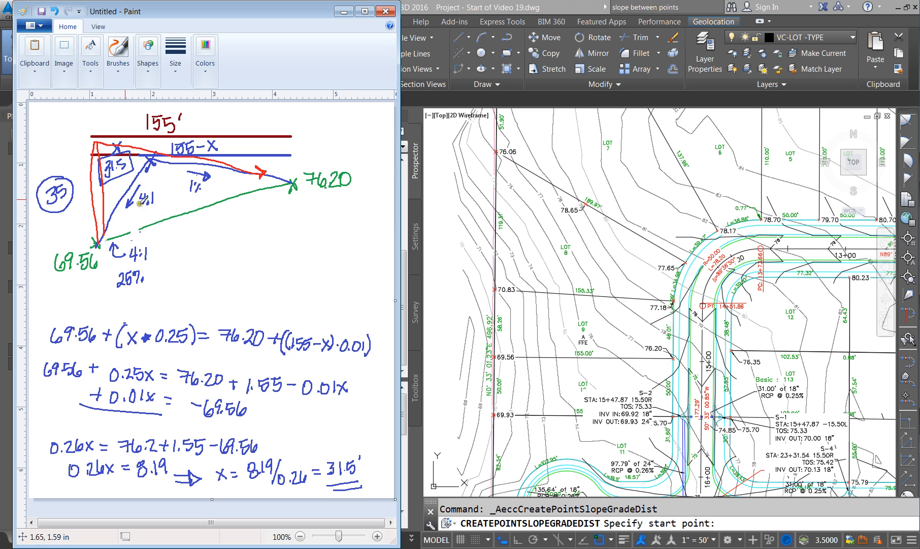
Hatch the area between the red vertical rise and the blue 4:1 slope with red strokes.
{"action": "left_click_drag", "start_coordinate": [108, 147], "coordinate": [107, 188]}
{"action": "left_click_drag", "start_coordinate": [126, 154], "coordinate": [120, 197]}
{"action": "left_click_drag", "start_coordinate": [144, 163], "coordinate": [127, 208]}
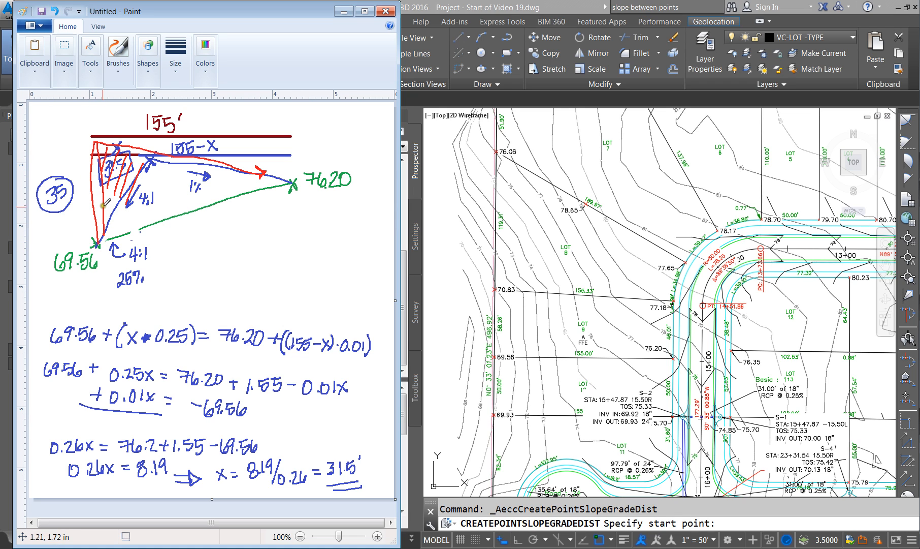
Return to the Civil 3D drawing by putting away Paint and Calculator, and cancel the pending slope/grade point command.
{"action": "left_click", "coordinate": [342, 12]}
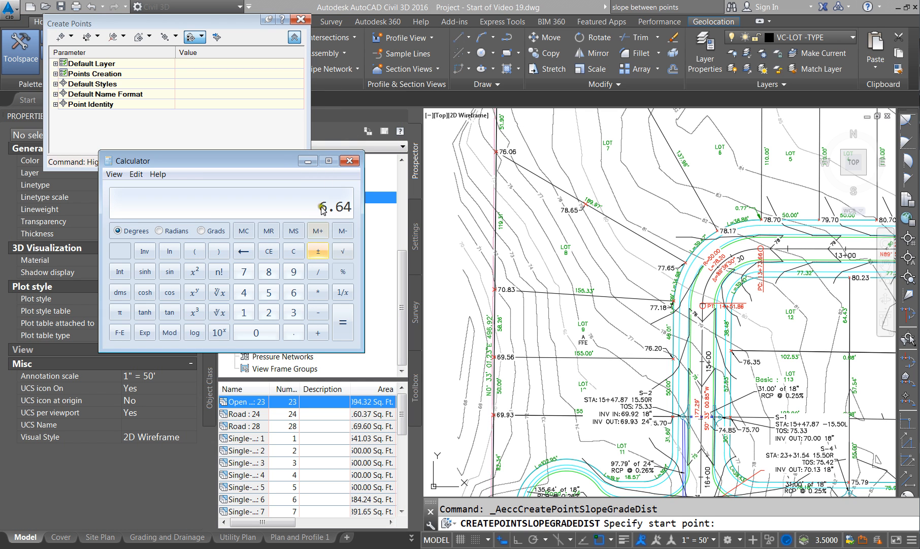
{"action": "left_click", "coordinate": [368, 156]}
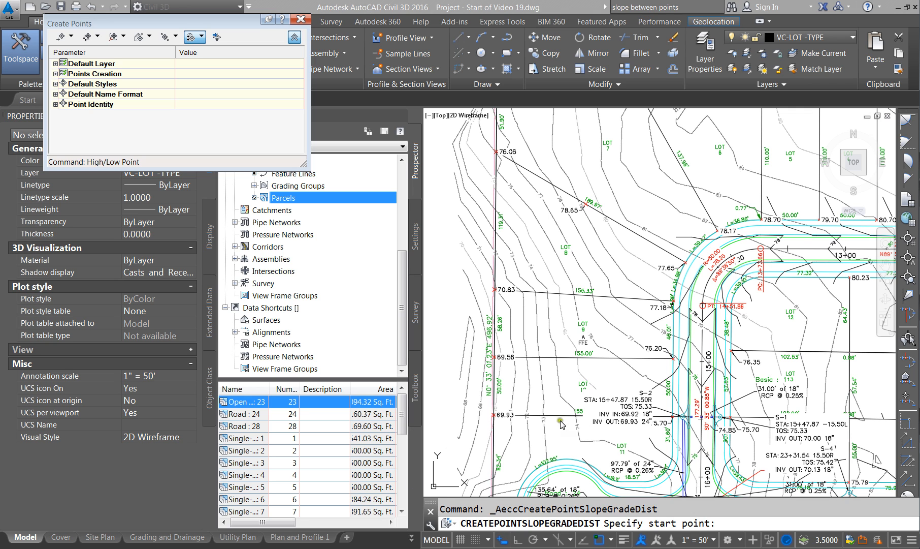
{"action": "scroll", "coordinate": [528, 401], "scroll_direction": "down", "scroll_amount": 5}
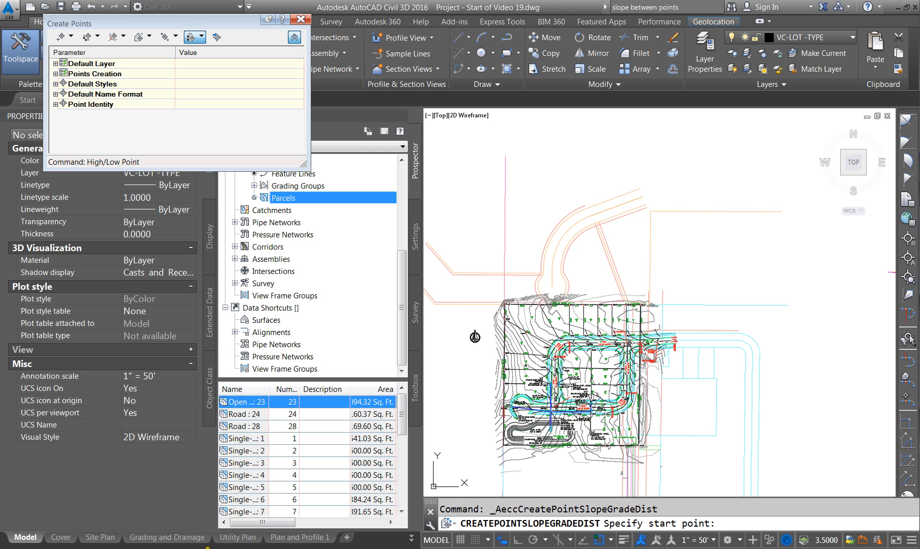
{"action": "key", "text": "Escape"}
{"action": "key", "text": "Escape"}
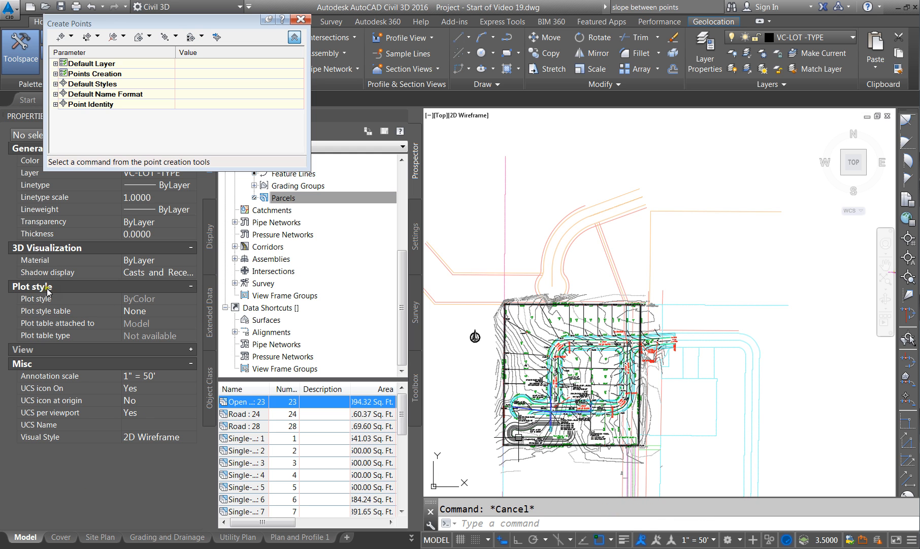
Draw a polyline along the site's west boundary, snapping to the endpoints at the southwest corner and the northwest corner.
{"action": "scroll", "coordinate": [503, 457], "scroll_direction": "up", "scroll_amount": 4}
{"action": "type", "text": "p"}
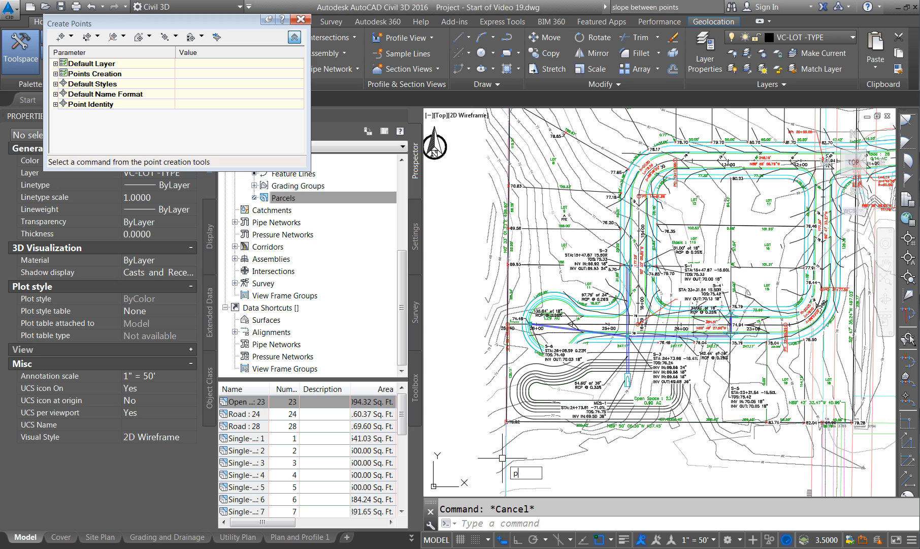
{"action": "type", "text": "l"}
{"action": "key", "text": "Return"}
{"action": "right_click", "coordinate": [493, 396], "text": "shift"}
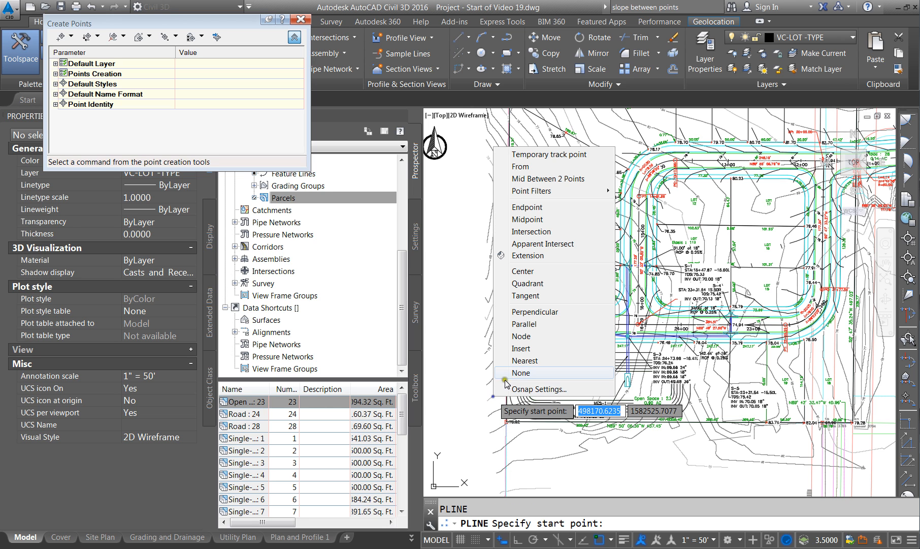
{"action": "left_click", "coordinate": [528, 207]}
{"action": "scroll", "coordinate": [444, 428], "scroll_direction": "up", "scroll_amount": 3}
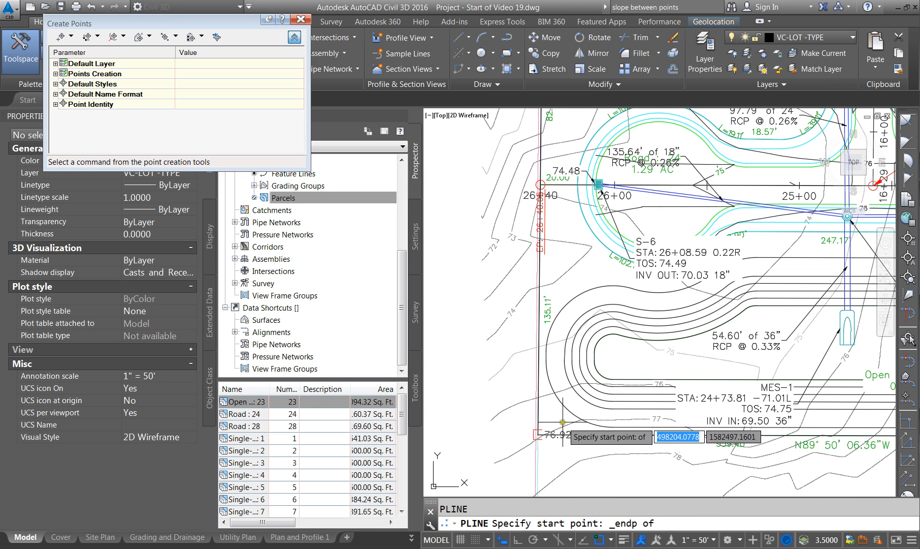
{"action": "left_click", "coordinate": [563, 421]}
{"action": "scroll", "coordinate": [552, 356], "scroll_direction": "down", "scroll_amount": 5}
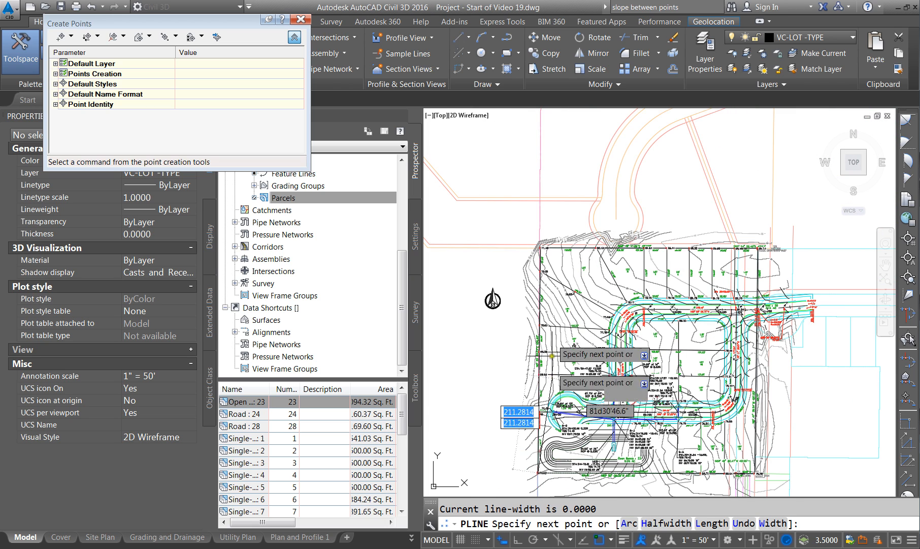
{"action": "scroll", "coordinate": [553, 355], "scroll_direction": "up", "scroll_amount": 5}
{"action": "right_click", "coordinate": [531, 264], "text": "shift"}
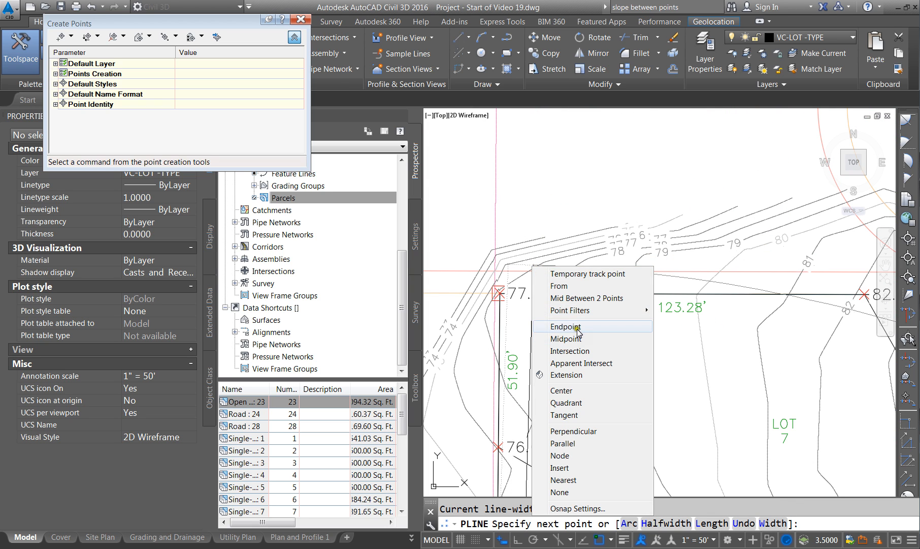
{"action": "left_click", "coordinate": [577, 329]}
{"action": "left_click", "coordinate": [499, 297]}
{"action": "key", "text": "Escape"}
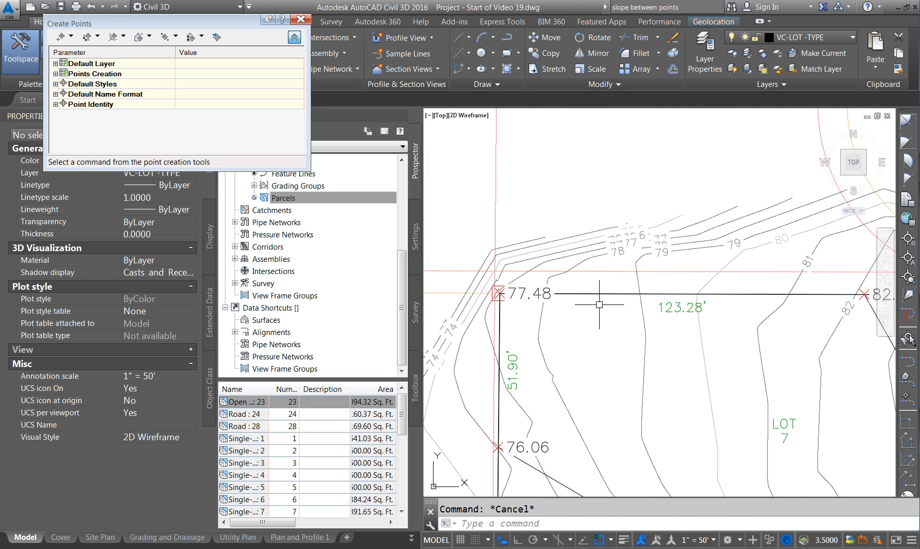
Offset the west boundary polyline 35 feet east, into the lots.
{"action": "type", "text": "o"}
{"action": "key", "text": "Return"}
{"action": "type", "text": "2"}
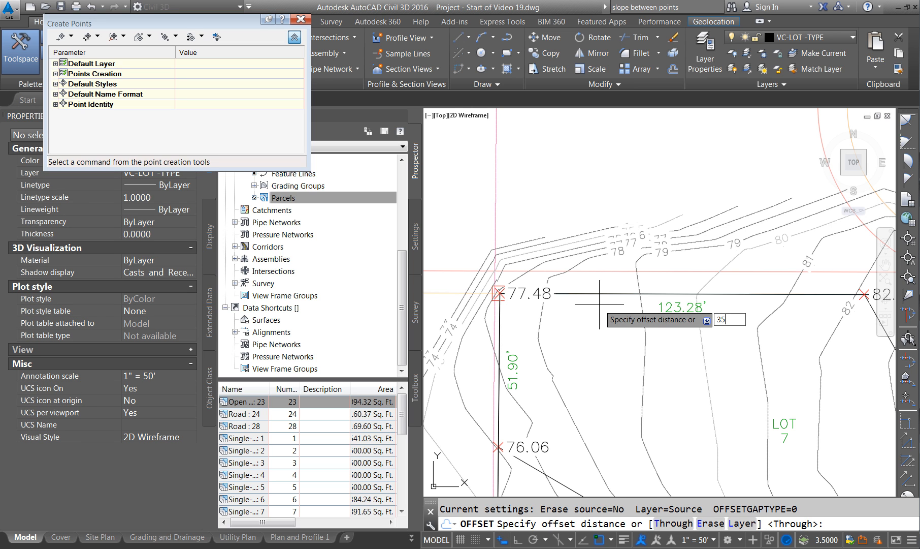
{"action": "type", "text": "5"}
{"action": "key", "text": "Return"}
{"action": "left_click", "coordinate": [499, 325]}
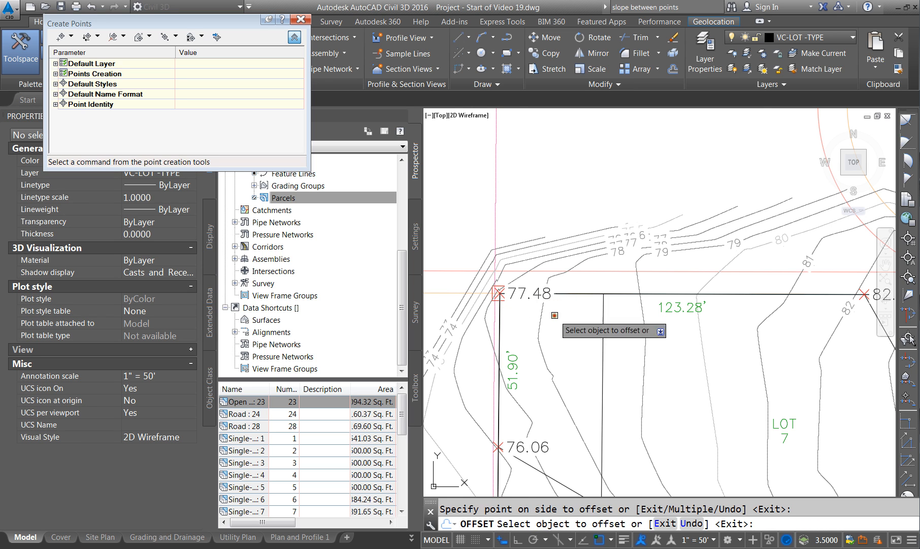
{"action": "scroll", "coordinate": [559, 304], "scroll_direction": "down", "scroll_amount": 2}
{"action": "scroll", "coordinate": [570, 346], "scroll_direction": "down", "scroll_amount": 3}
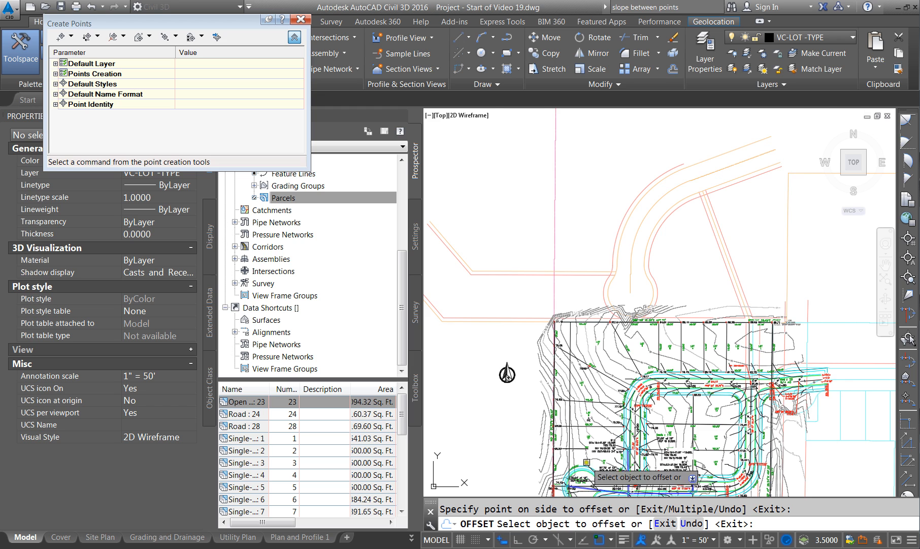
{"action": "scroll", "coordinate": [586, 462], "scroll_direction": "up", "scroll_amount": 5}
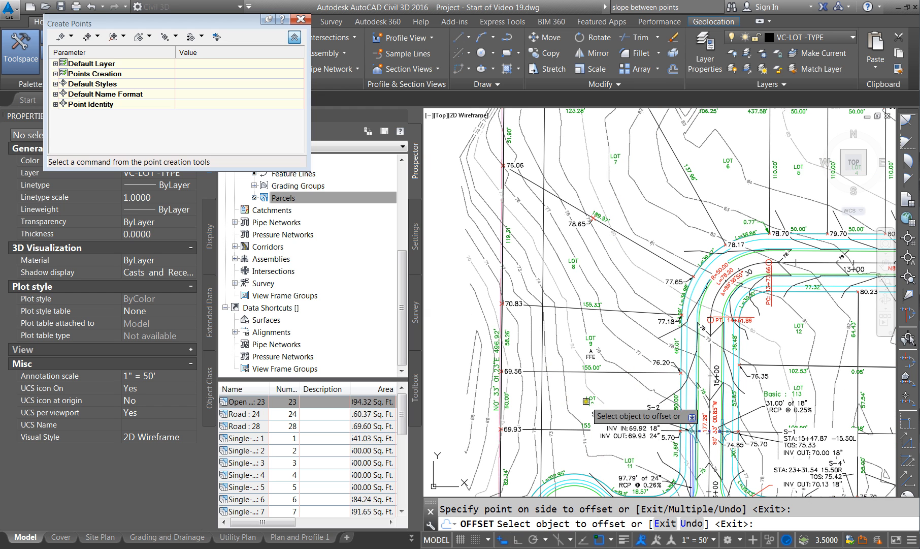
{"action": "scroll", "coordinate": [534, 353], "scroll_direction": "down", "scroll_amount": 3}
{"action": "scroll", "coordinate": [534, 351], "scroll_direction": "up", "scroll_amount": 2}
{"action": "scroll", "coordinate": [541, 382], "scroll_direction": "down", "scroll_amount": 2}
{"action": "scroll", "coordinate": [542, 384], "scroll_direction": "up", "scroll_amount": 4}
{"action": "key", "text": "Escape"}
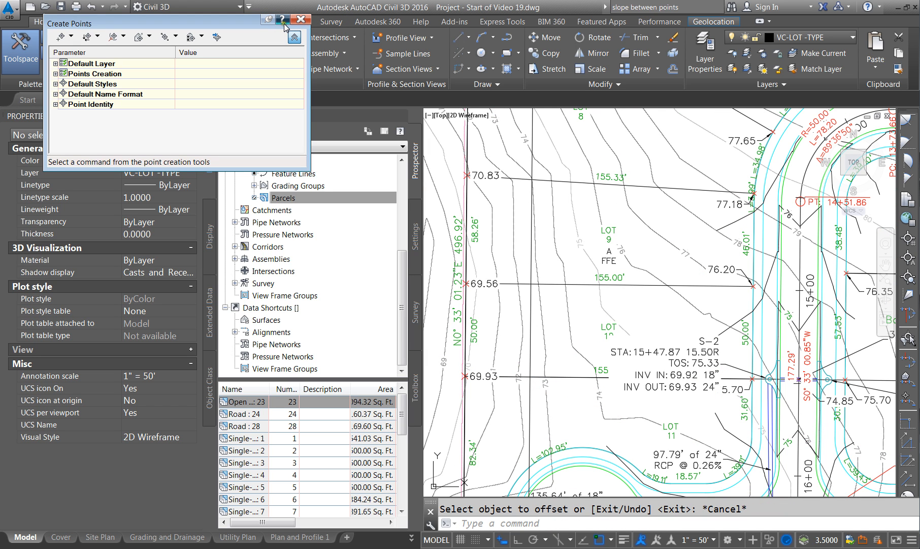
Begin a Slope/Grade - Distance point at the 75.70 point, directed along the Lot 10/11 line to its intersection with the offset line.
{"action": "left_click", "coordinate": [203, 37]}
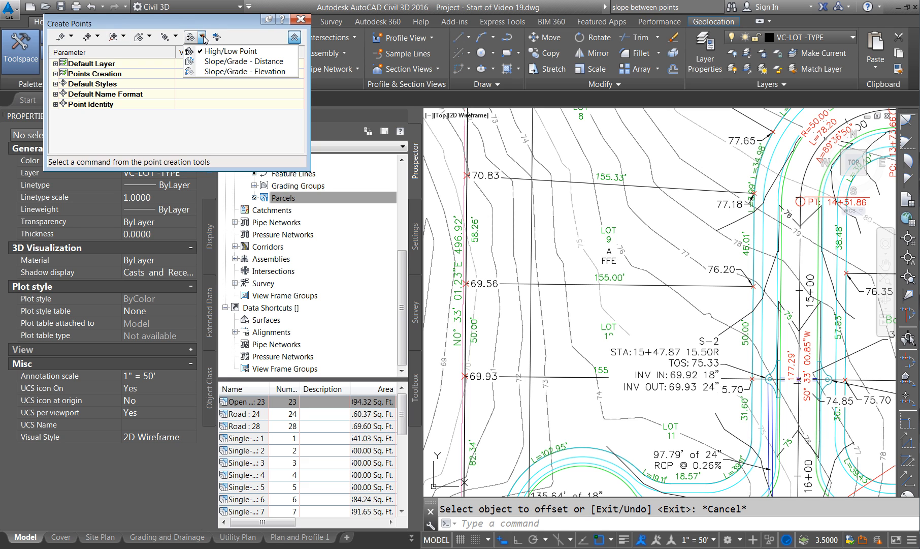
{"action": "left_click", "coordinate": [233, 61]}
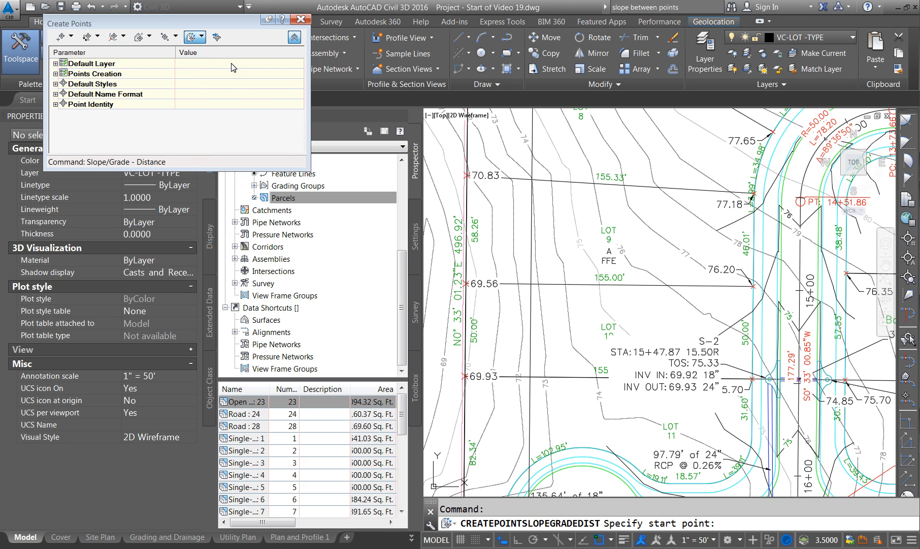
{"action": "left_click", "coordinate": [753, 378]}
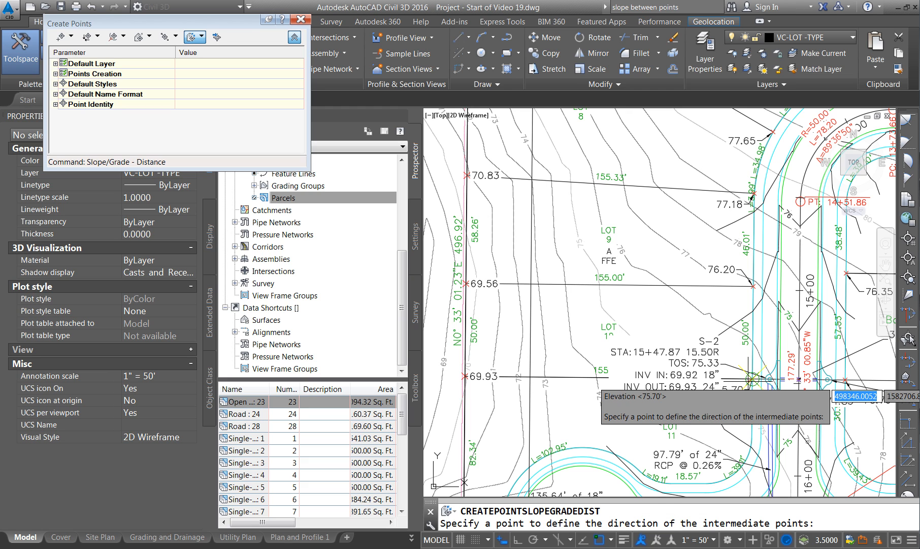
{"action": "right_click", "coordinate": [529, 378], "text": "shift"}
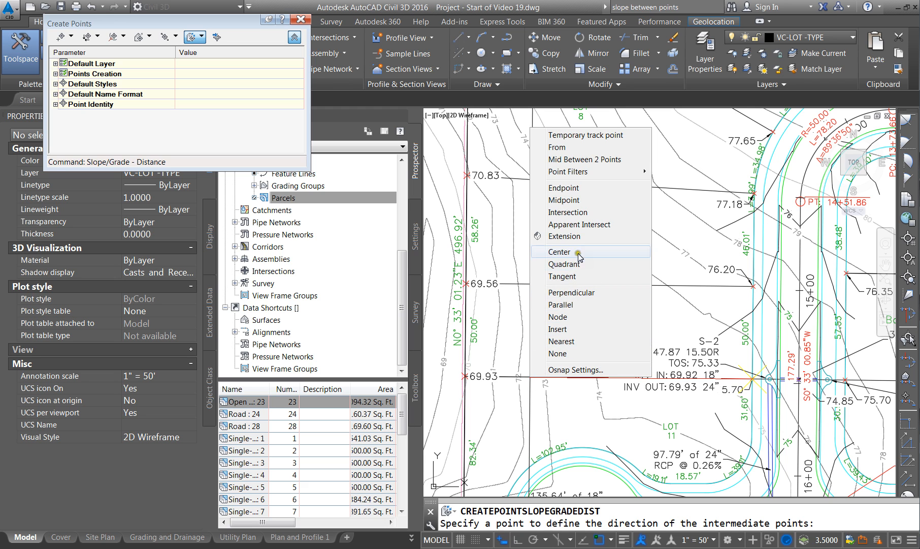
{"action": "left_click", "coordinate": [568, 212]}
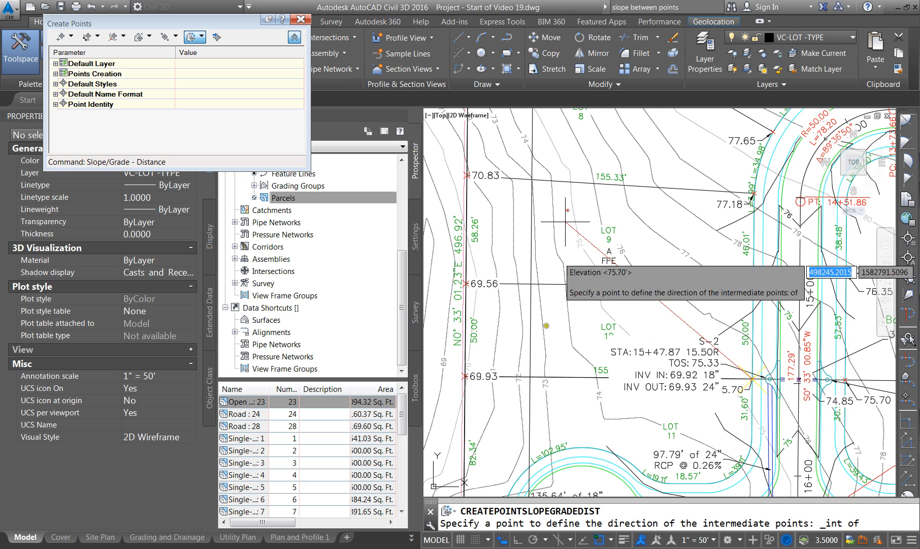
{"action": "left_click", "coordinate": [529, 375]}
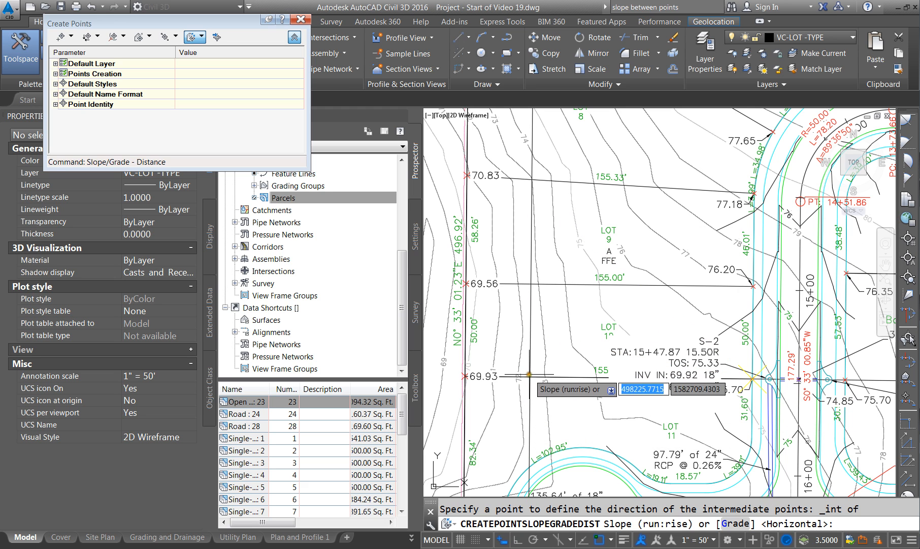
Create the point at 1 percent grade, with the distance ending at the offset line intersection, 0 intermediate points and zero offset.
{"action": "left_click", "coordinate": [736, 522]}
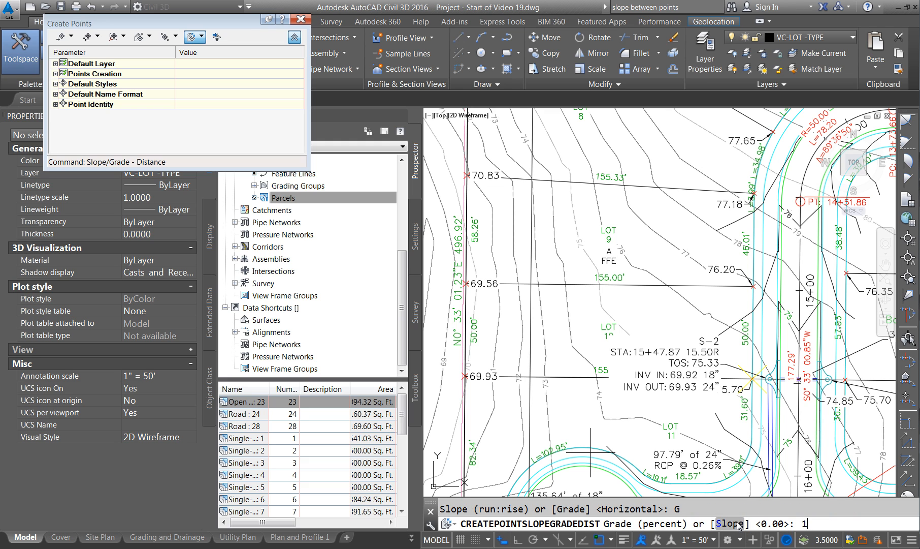
{"action": "type", "text": "1"}
{"action": "key", "text": "Return"}
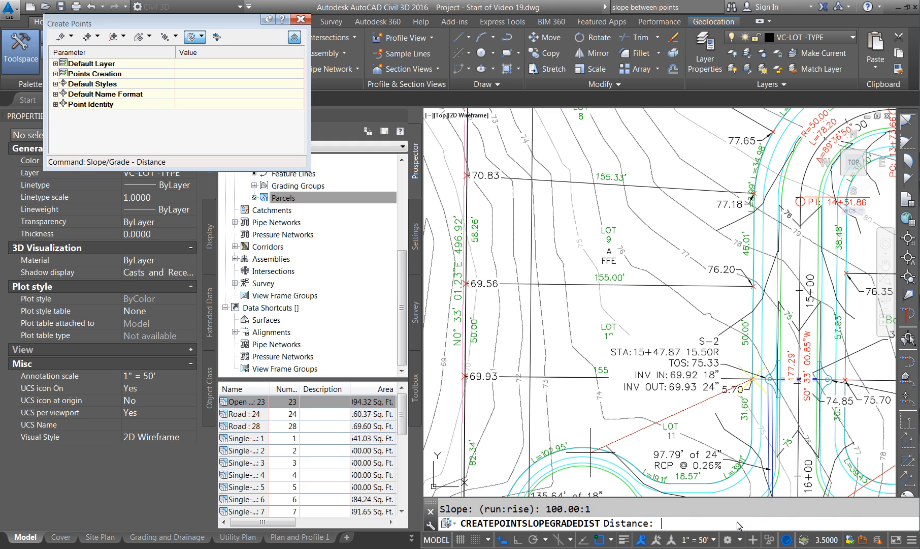
{"action": "right_click", "coordinate": [535, 374], "text": "shift"}
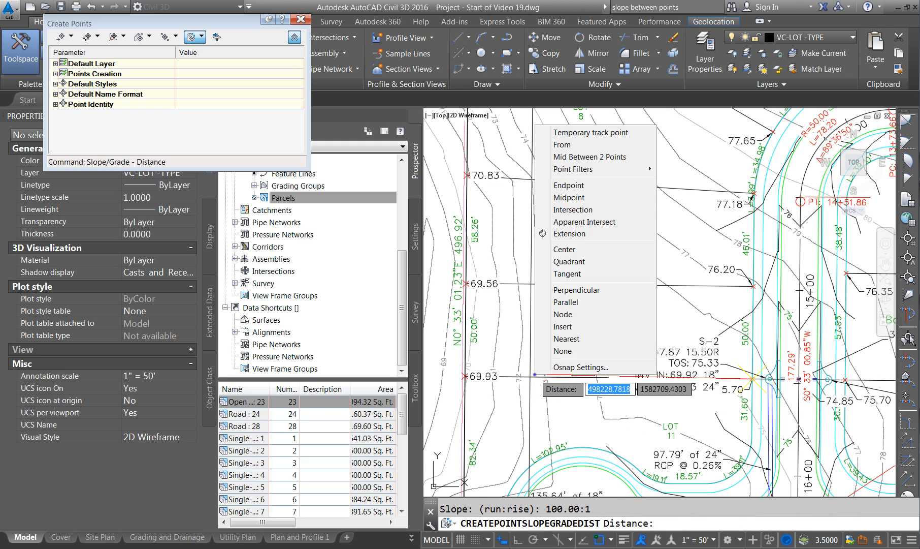
{"action": "left_click", "coordinate": [573, 214]}
{"action": "left_click", "coordinate": [528, 375]}
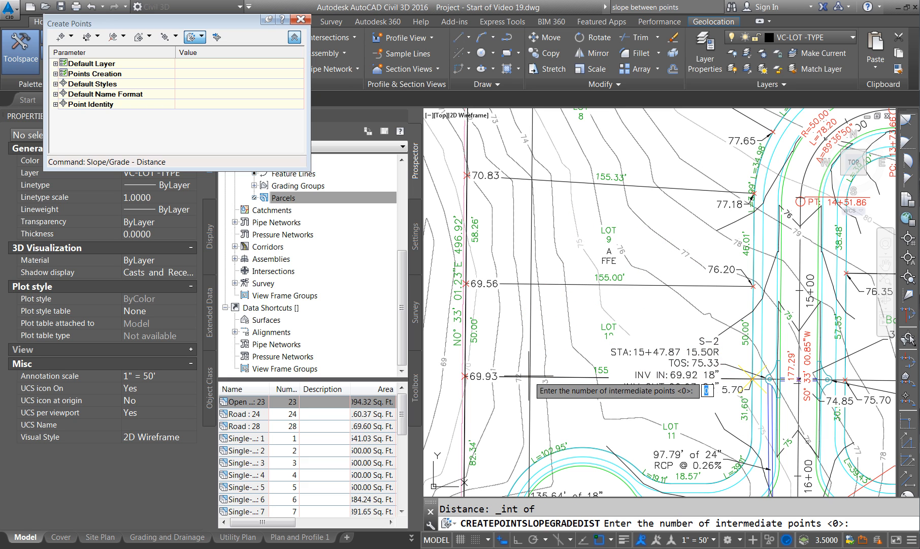
{"action": "key", "text": "Return"}
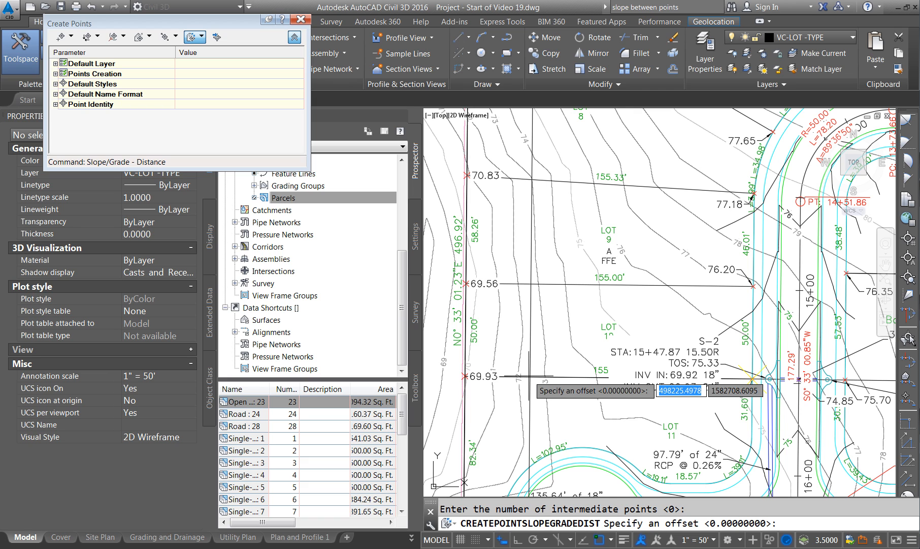
{"action": "key", "text": "Return"}
{"action": "key", "text": "Return"}
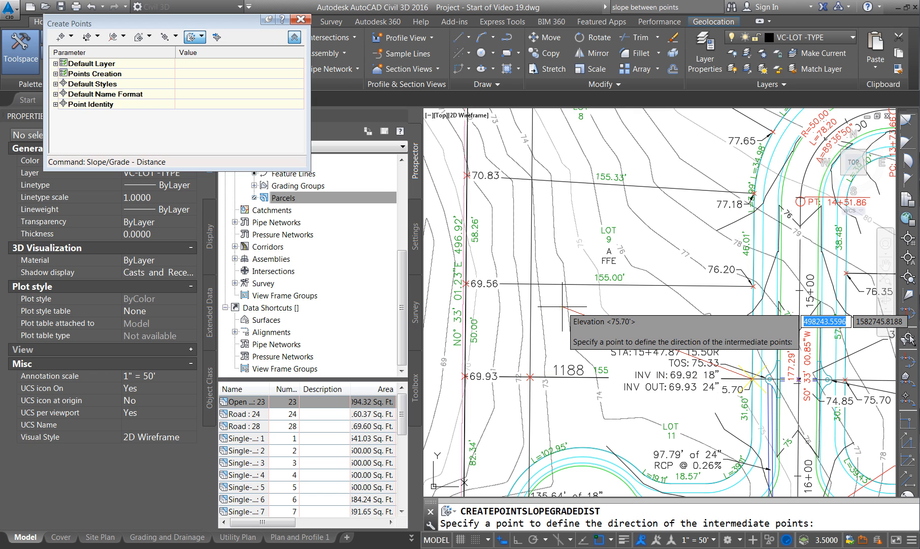
{"action": "key", "text": "Escape"}
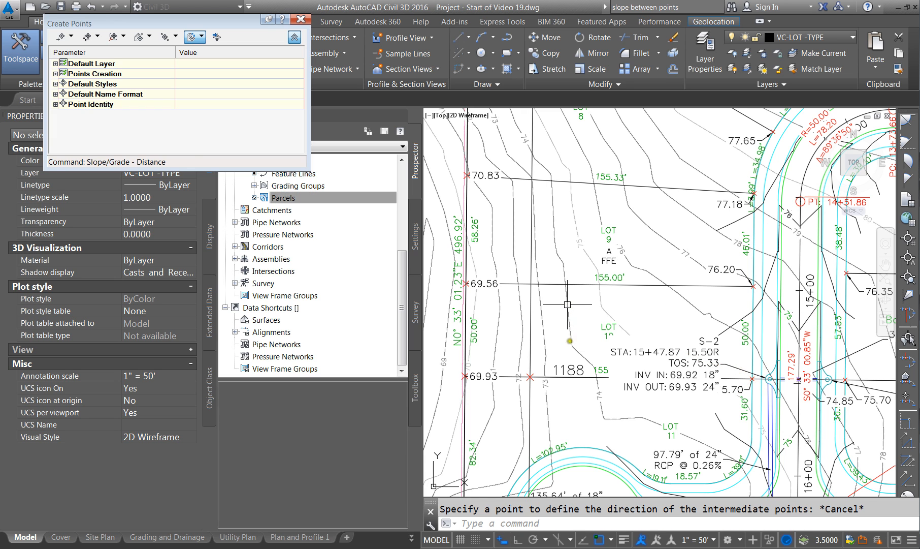
Set the point label style of the new Lot 10/11 line point to Elevation Only, moving the Create Points window aside.
{"action": "left_click", "coordinate": [557, 368]}
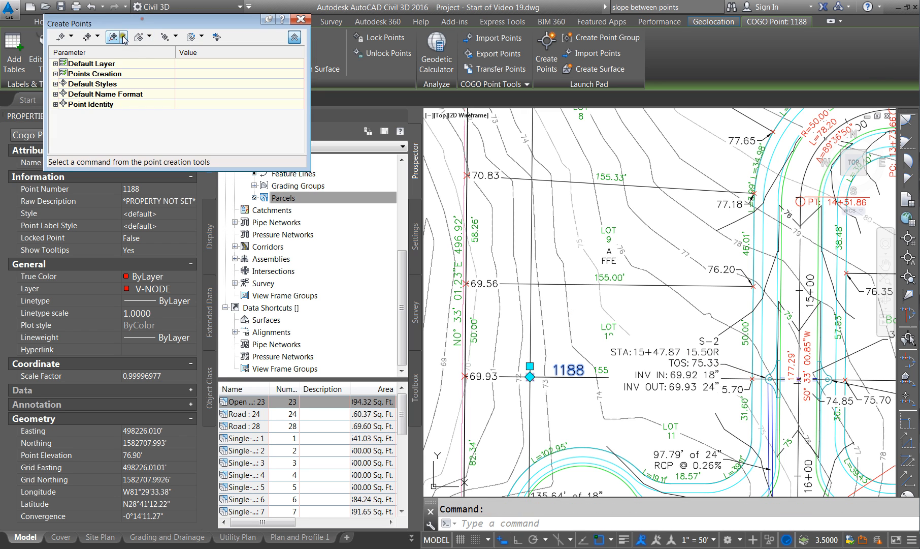
{"action": "left_click_drag", "start_coordinate": [154, 26], "coordinate": [370, 82]}
{"action": "left_click", "coordinate": [149, 226]}
{"action": "left_click", "coordinate": [149, 226]}
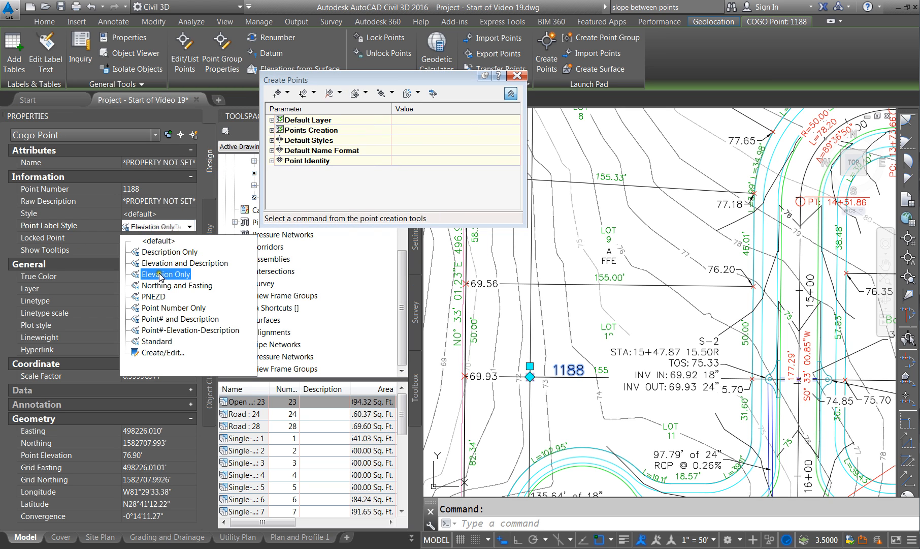
{"action": "left_click", "coordinate": [159, 271]}
{"action": "key", "text": "Escape"}
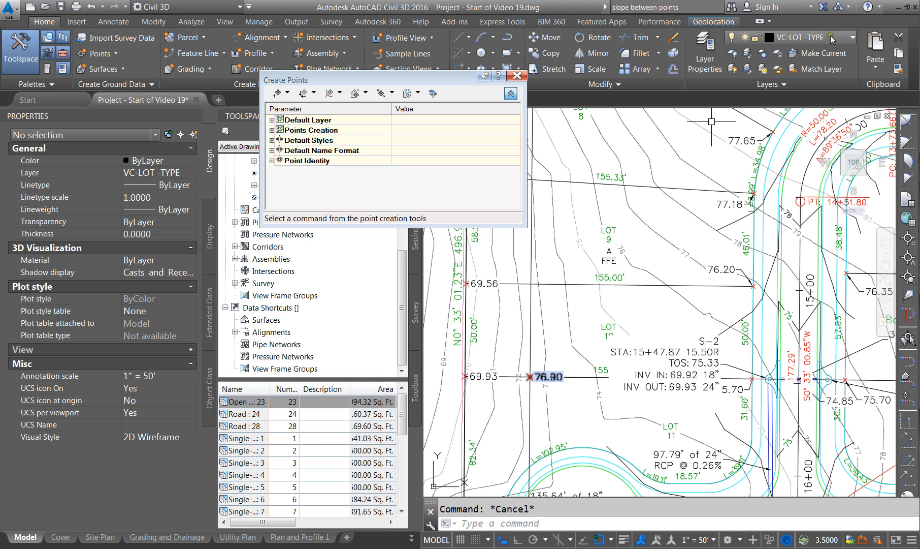
Check the grade and slope by points from the new Lot 10/11 line point to the 69.93 boundary point.
{"action": "left_click", "coordinate": [187, 22]}
{"action": "left_click", "coordinate": [887, 39]}
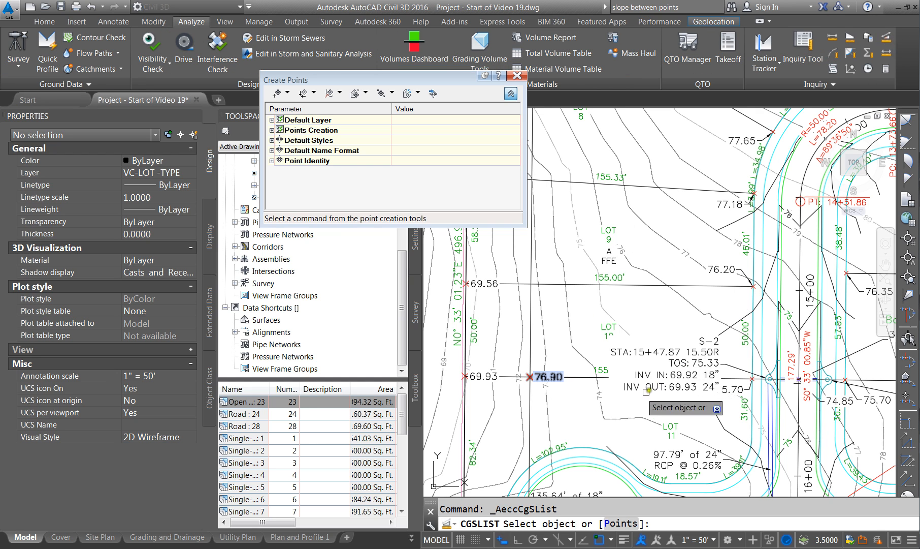
{"action": "type", "text": "p"}
{"action": "key", "text": "Return"}
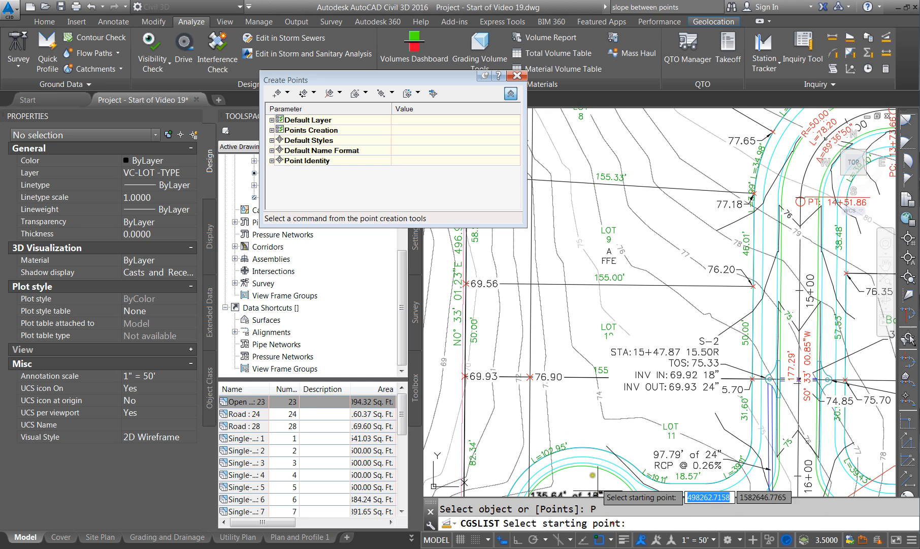
{"action": "left_click", "coordinate": [529, 376]}
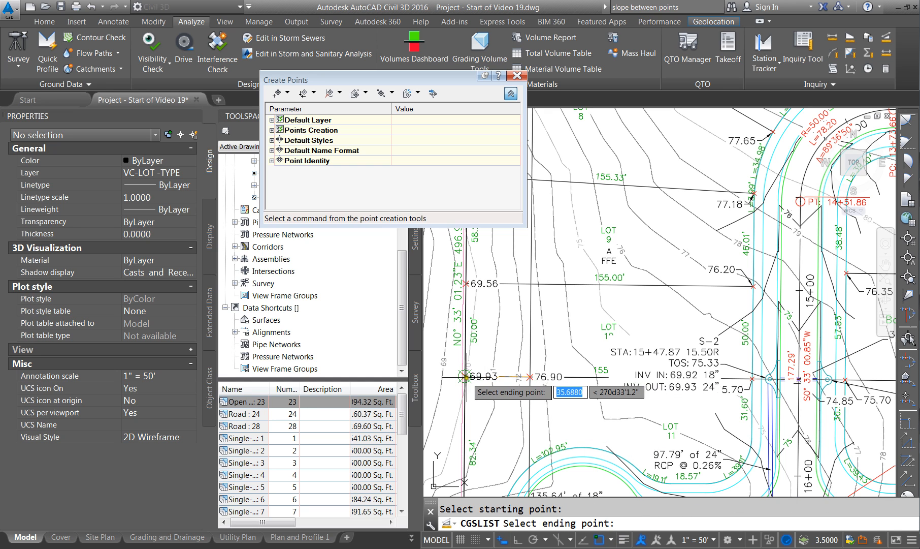
{"action": "left_click", "coordinate": [464, 376]}
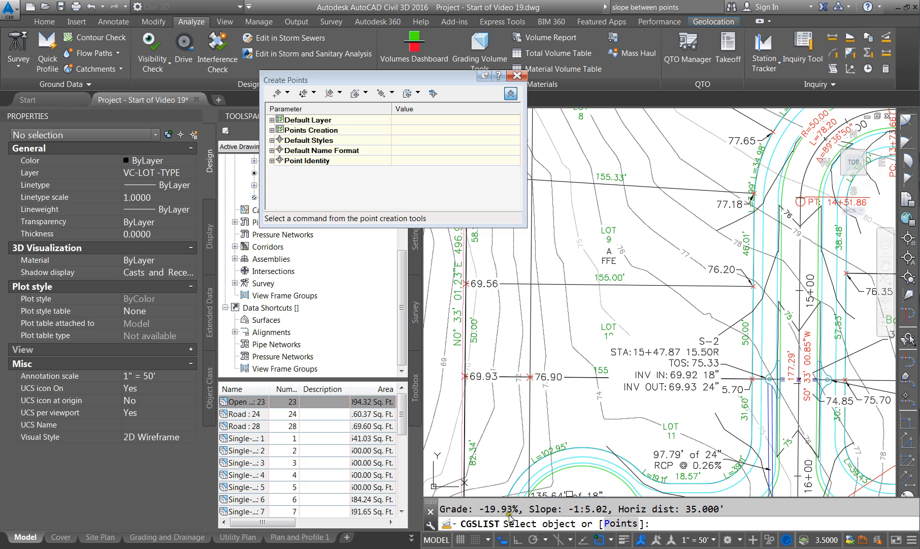
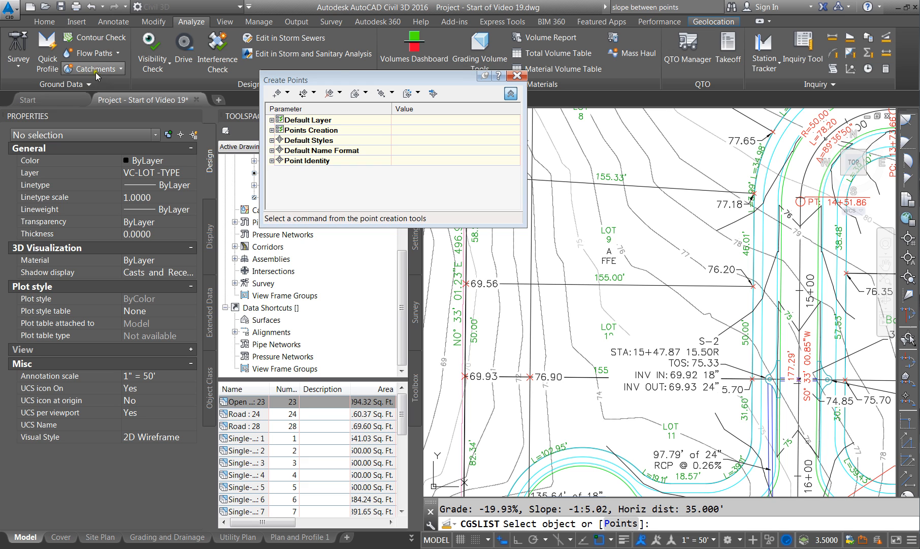
Begin a Slope/Grade - Distance point at the 76.20 point, directed along the Lot 9/10 line to its intersection with the offset line.
{"action": "left_click", "coordinate": [45, 22]}
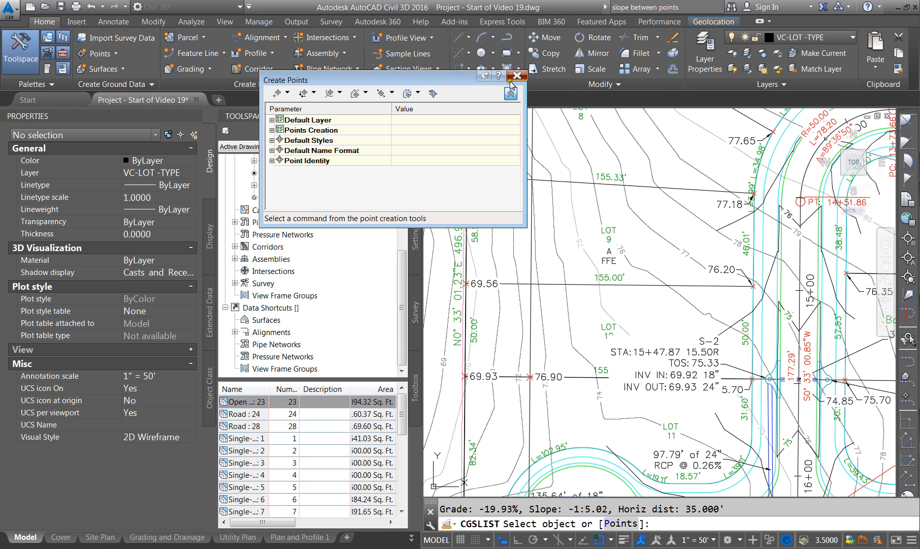
{"action": "left_click", "coordinate": [417, 94]}
{"action": "left_click", "coordinate": [455, 121]}
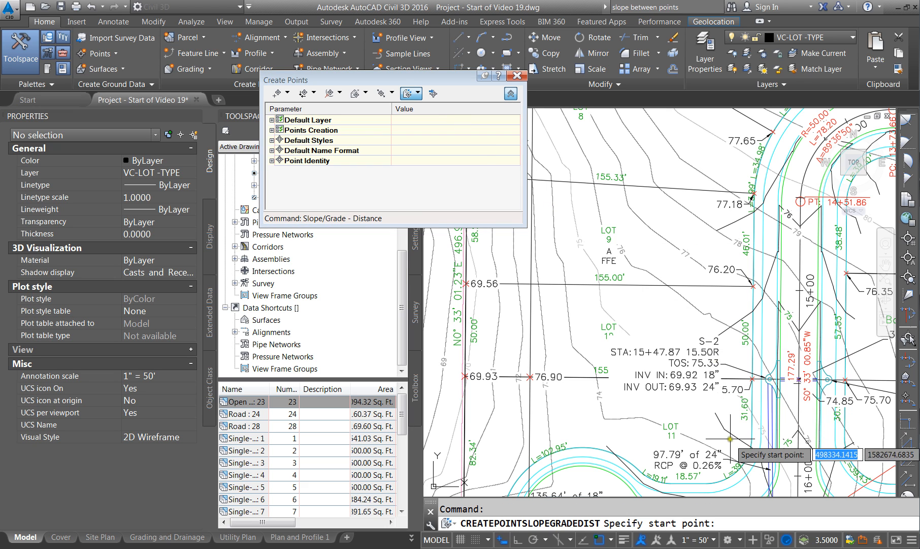
{"action": "left_click", "coordinate": [753, 286]}
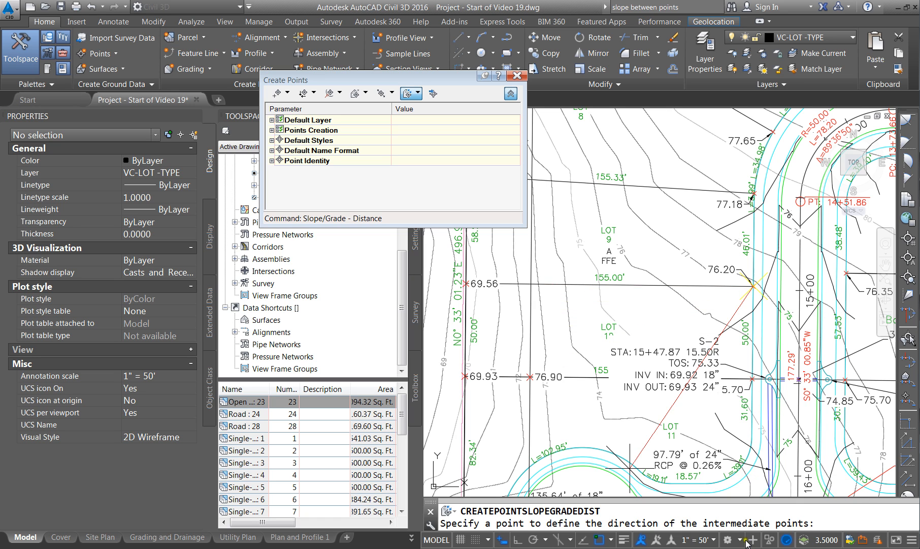
{"action": "right_click", "coordinate": [565, 295], "text": "shift"}
{"action": "left_click", "coordinate": [592, 378]}
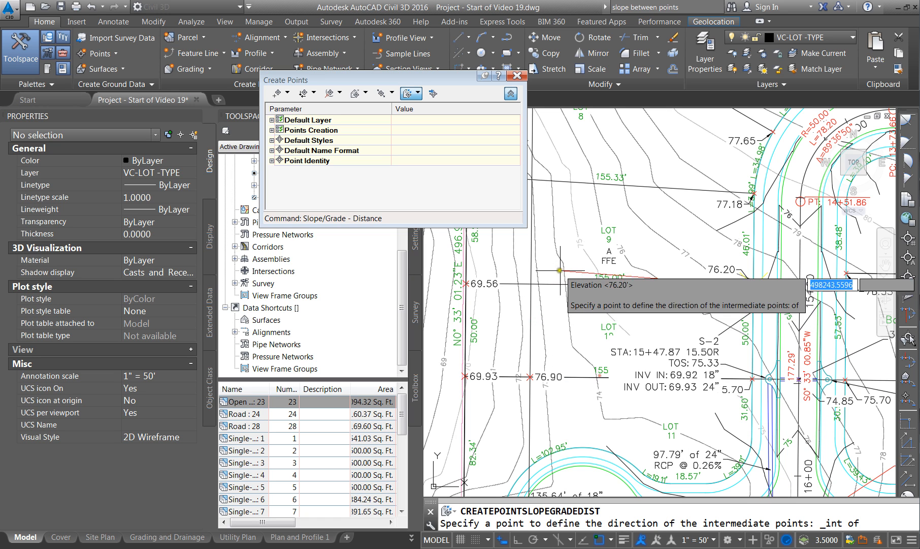
{"action": "left_click", "coordinate": [531, 285]}
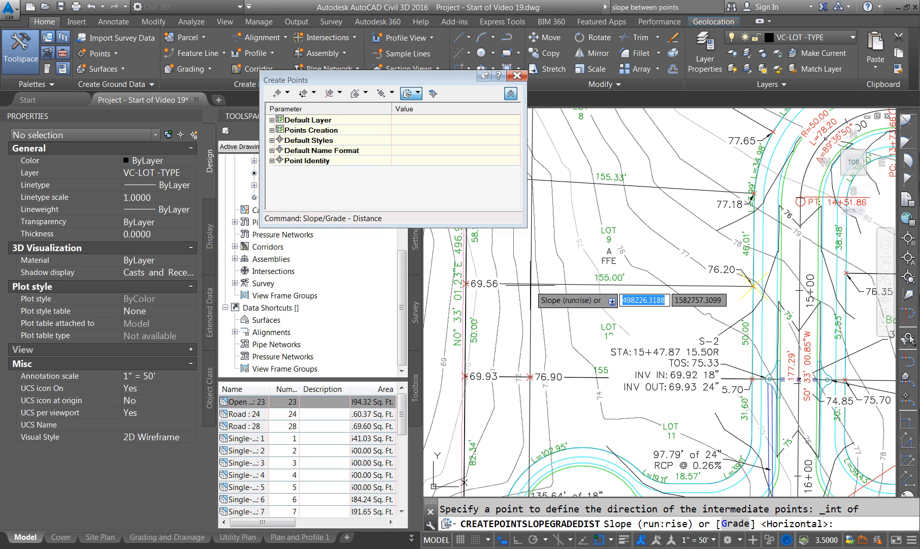
Create the Lot 9/10 line point at 1 percent grade, ending at the offset line intersection, with 0 intermediate points and zero offset.
{"action": "left_click", "coordinate": [746, 524]}
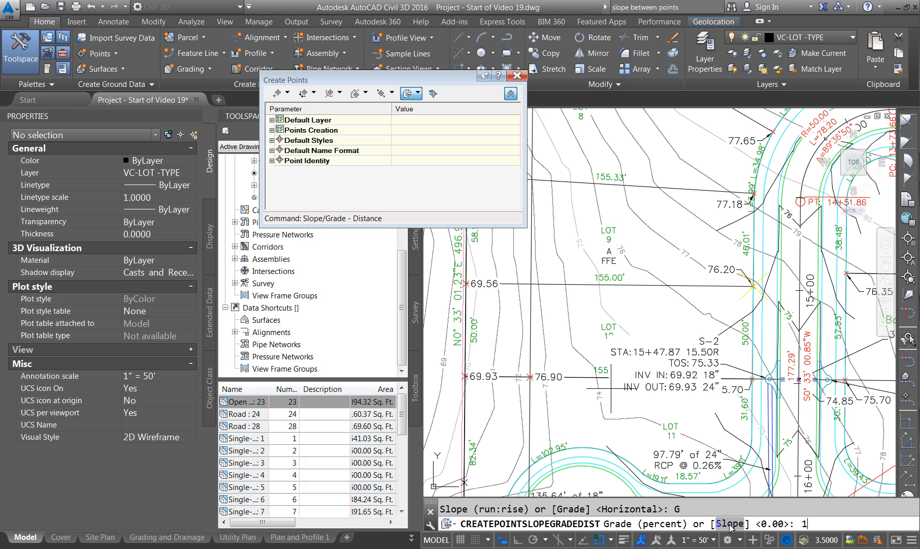
{"action": "key", "text": "Return"}
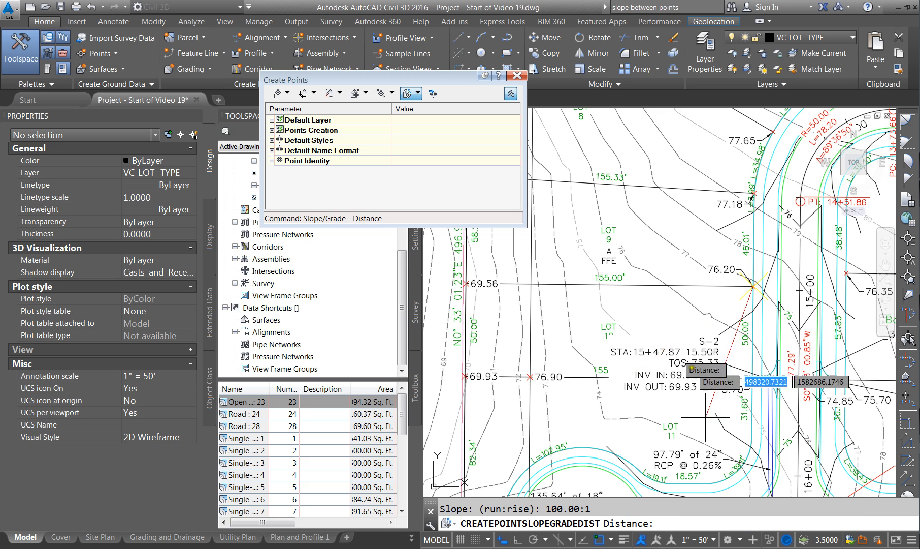
{"action": "right_click", "coordinate": [550, 319], "text": "shift"}
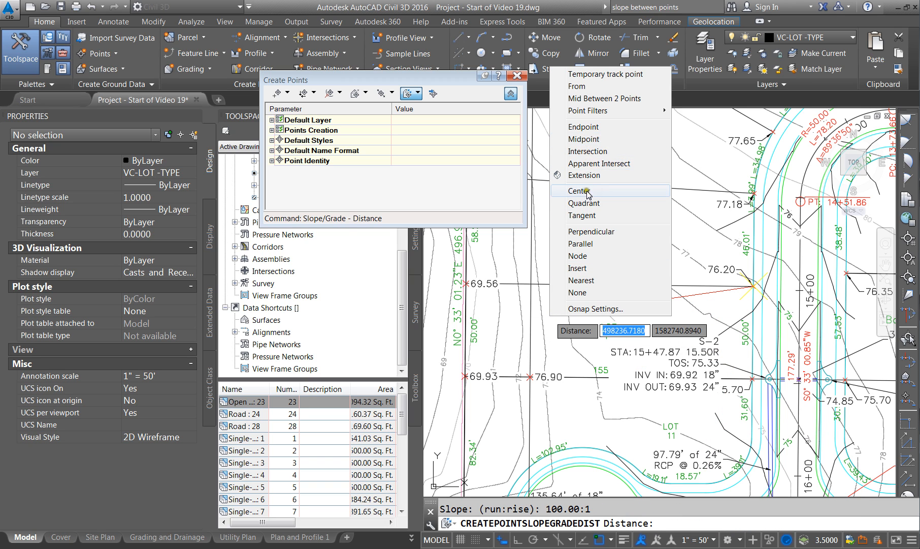
{"action": "left_click", "coordinate": [585, 155]}
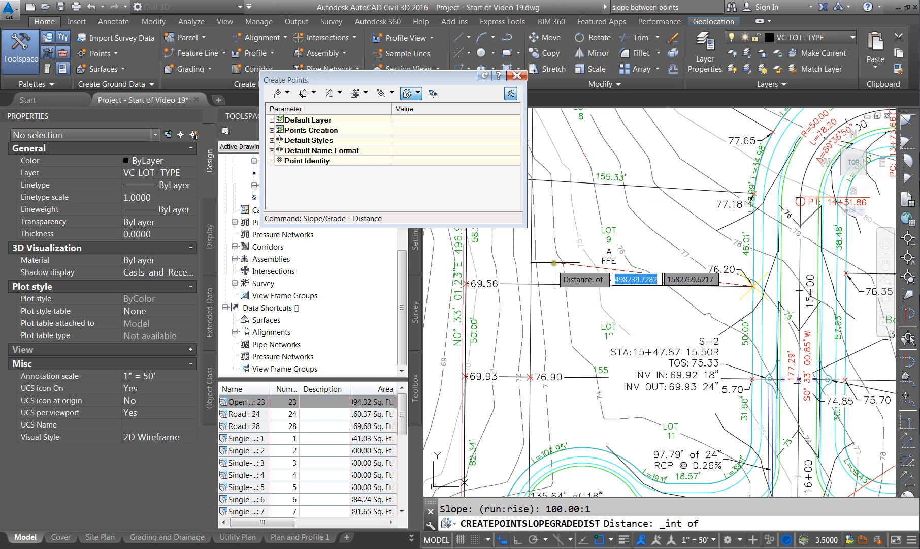
{"action": "left_click", "coordinate": [531, 283]}
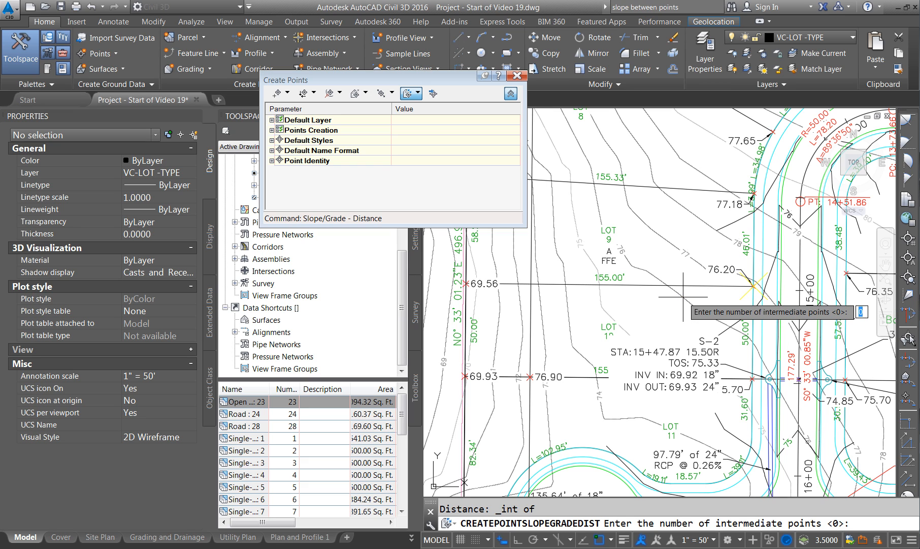
{"action": "key", "text": "Return"}
{"action": "key", "text": "Return"}
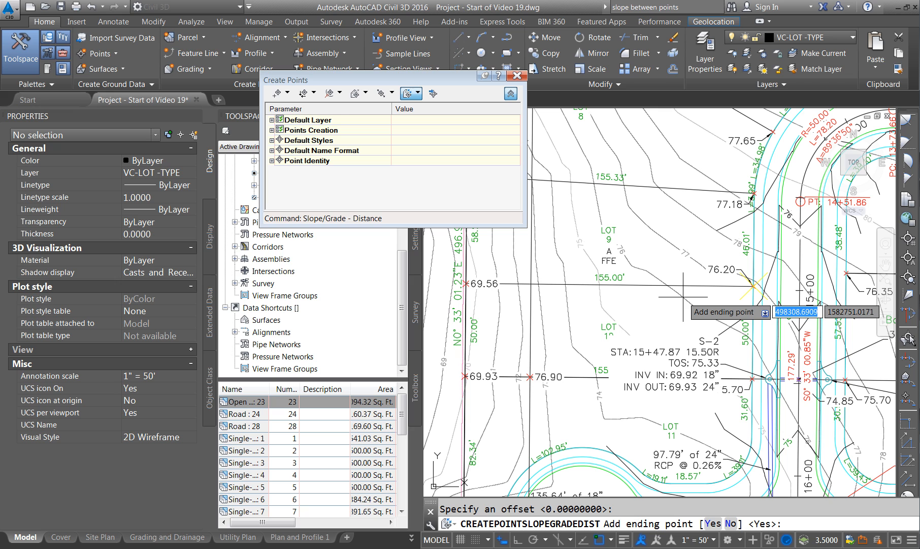
{"action": "key", "text": "Return"}
Restart Slope/Grade - Distance from the 77.18 point, directed along the Lot 8/9 line to the 70.83 boundary point.
{"action": "scroll", "coordinate": [752, 234], "scroll_direction": "down", "scroll_amount": 2}
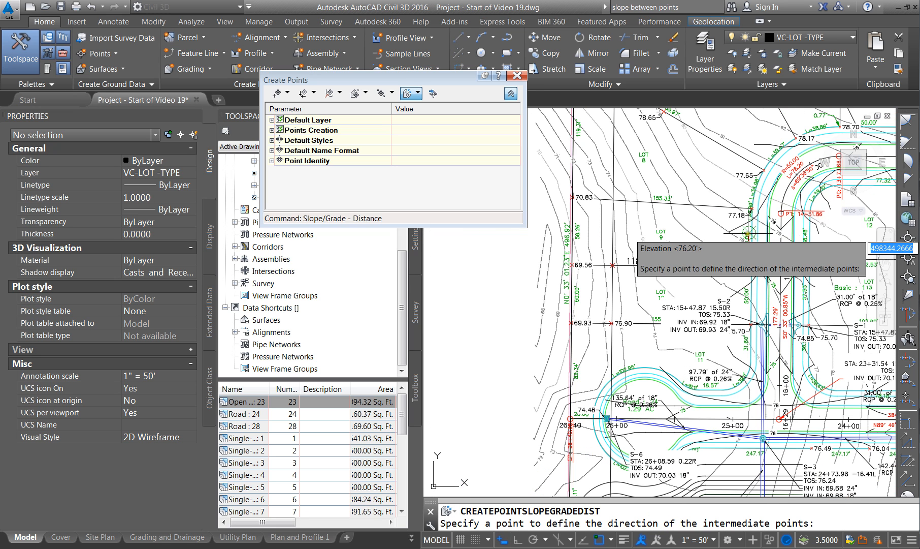
{"action": "left_click", "coordinate": [419, 94]}
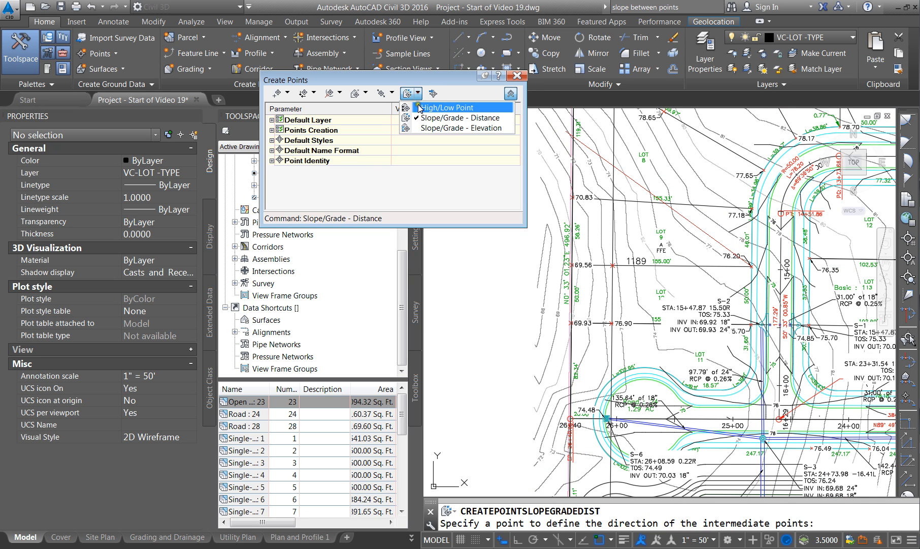
{"action": "left_click", "coordinate": [438, 119]}
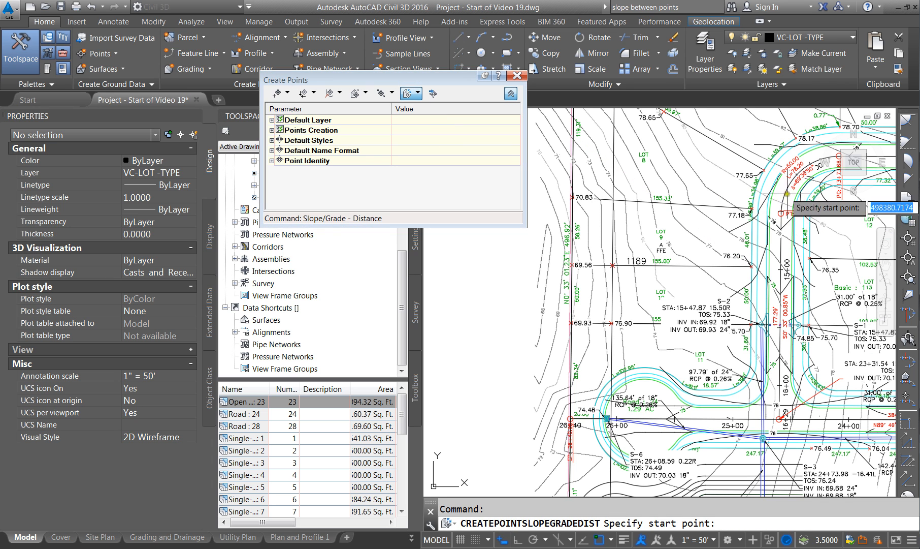
{"action": "scroll", "coordinate": [751, 209], "scroll_direction": "up", "scroll_amount": 4}
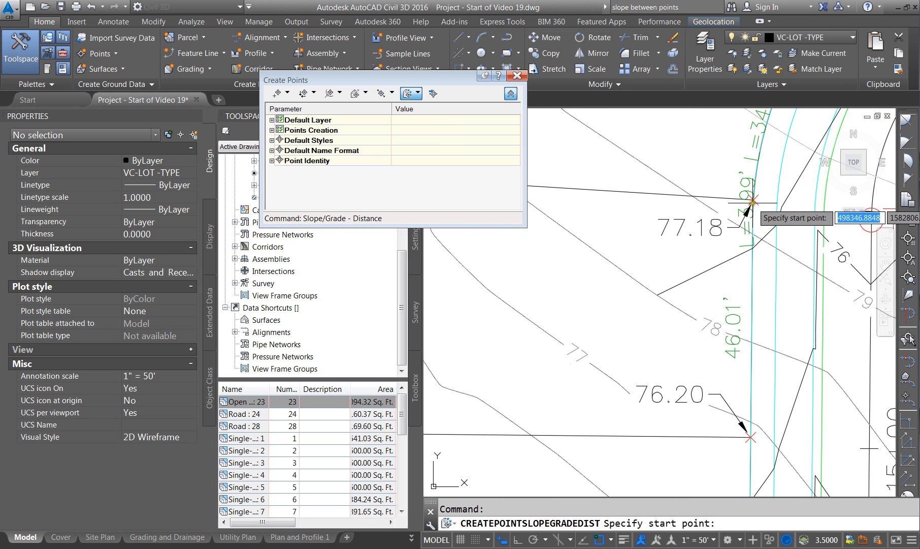
{"action": "left_click", "coordinate": [796, 216]}
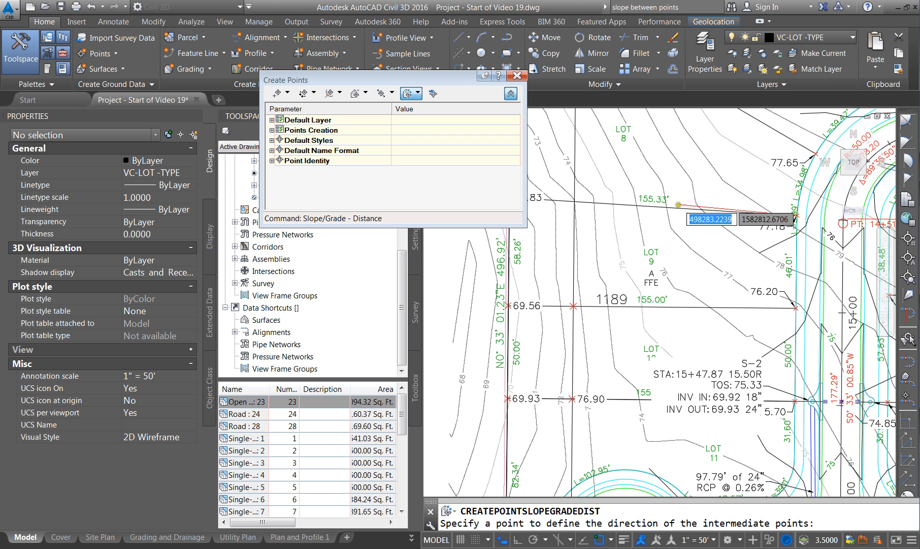
{"action": "scroll", "coordinate": [678, 205], "scroll_direction": "down", "scroll_amount": 2}
{"action": "left_click", "coordinate": [573, 199]}
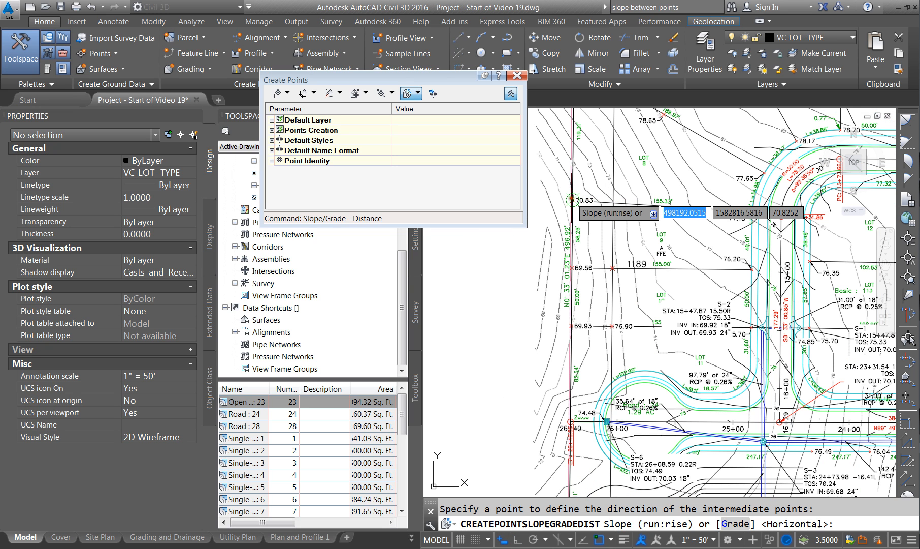
Create the Lot 8/9 line point at 1 percent grade, ending at the offset line intersection, with 0 intermediate points and zero offset.
{"action": "left_click", "coordinate": [734, 523]}
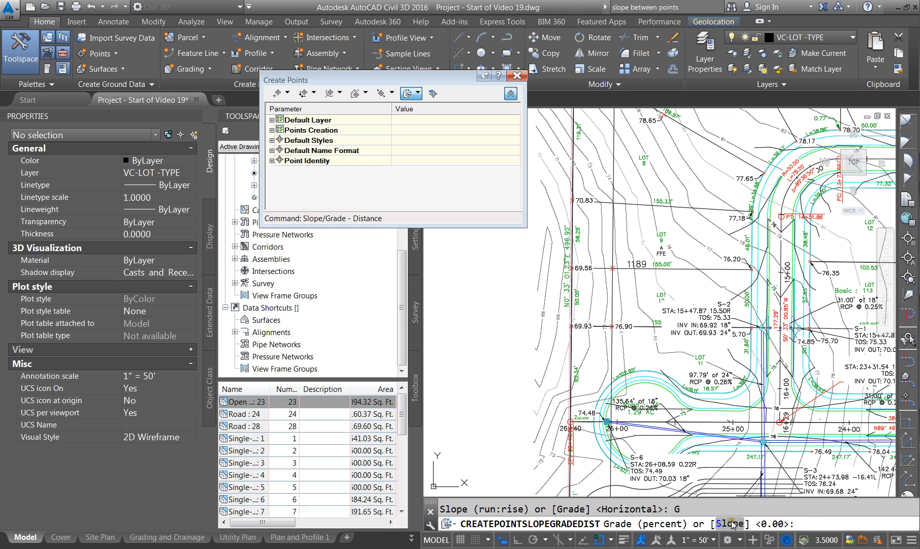
{"action": "key", "text": "Return"}
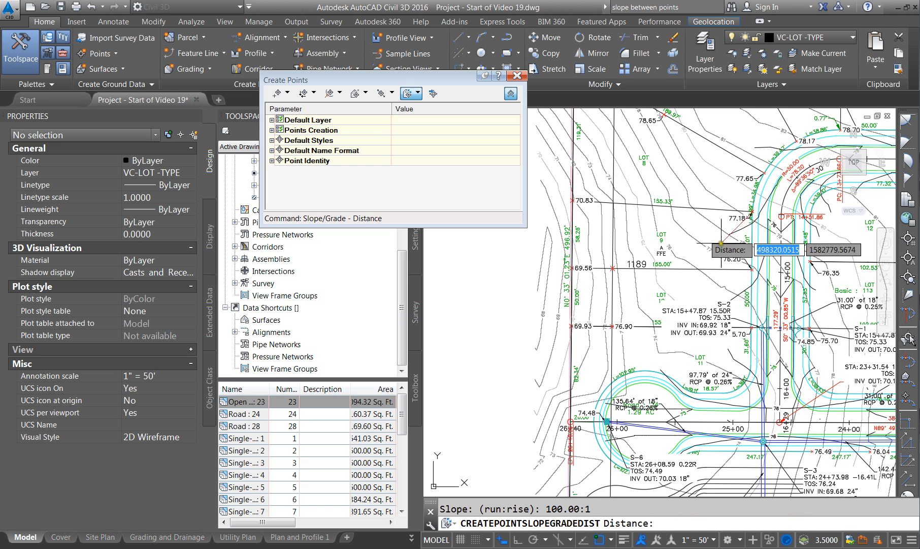
{"action": "right_click", "coordinate": [615, 202], "text": "shift"}
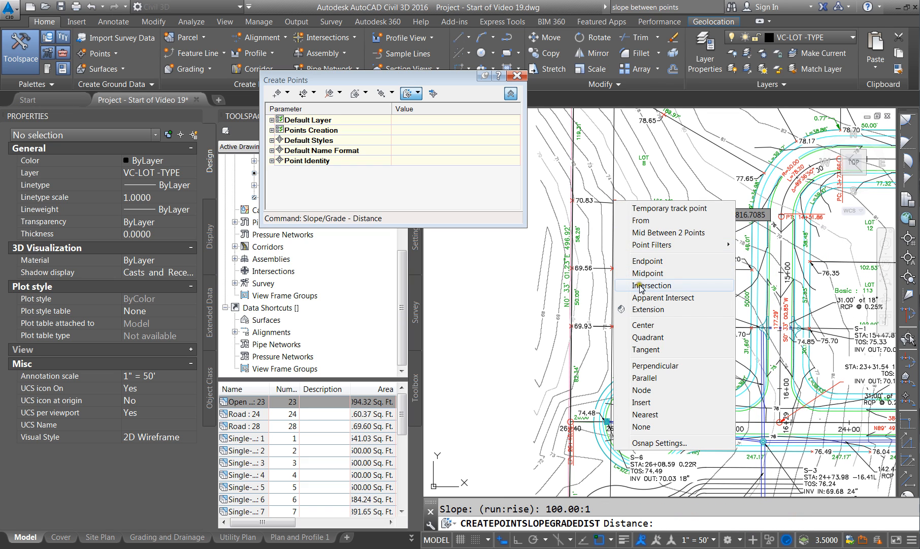
{"action": "left_click", "coordinate": [640, 285]}
{"action": "left_click", "coordinate": [614, 202]}
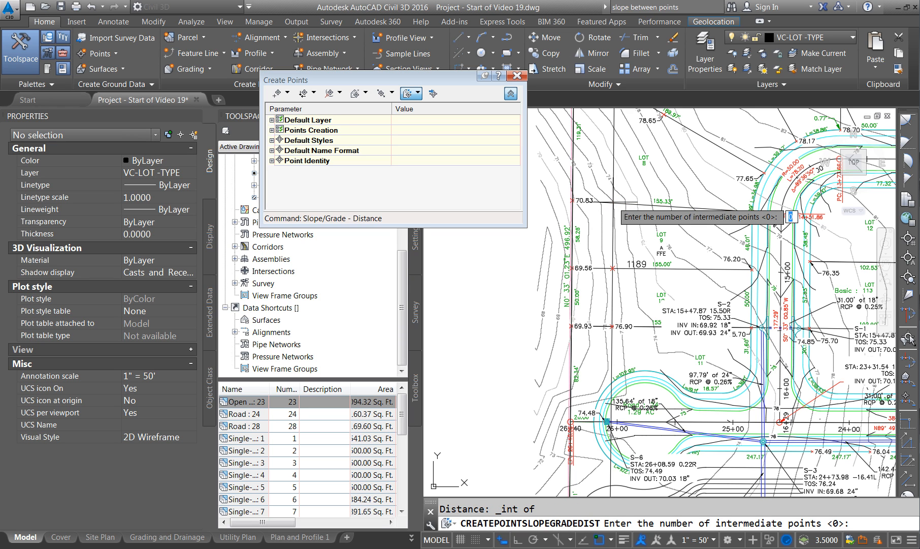
{"action": "key", "text": "Return"}
{"action": "key", "text": "Return"}
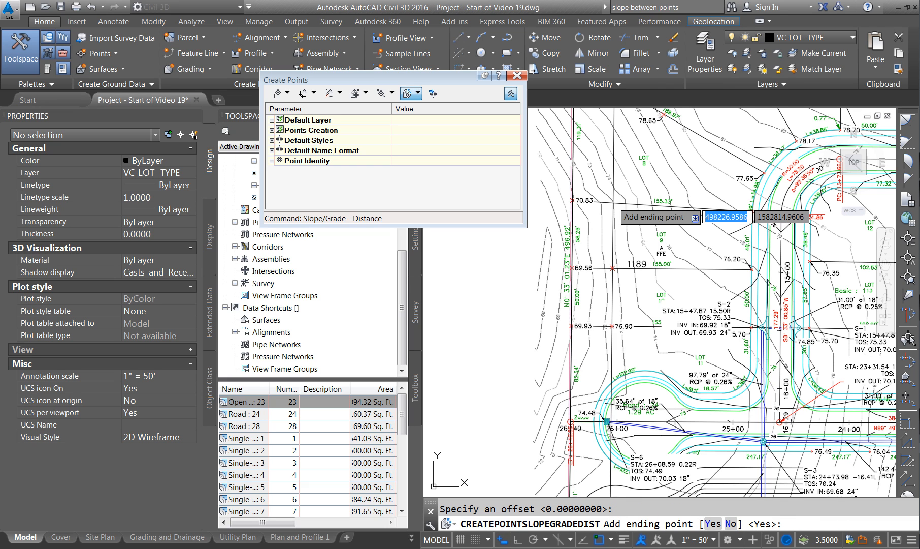
{"action": "key", "text": "Return"}
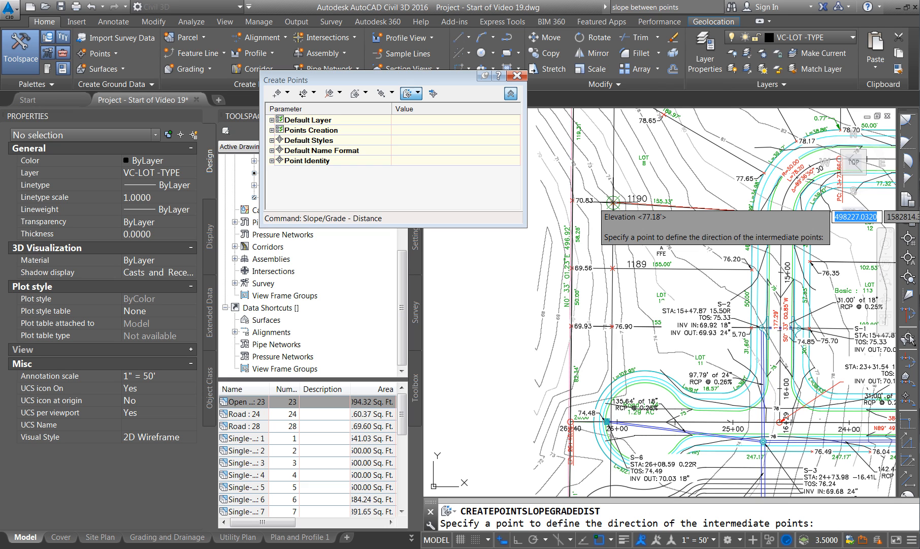
Restart Slope/Grade - Distance from the 77.65 point, directed along the Lot 7/8 line toward the west boundary.
{"action": "scroll", "coordinate": [614, 201], "scroll_direction": "down", "scroll_amount": 2}
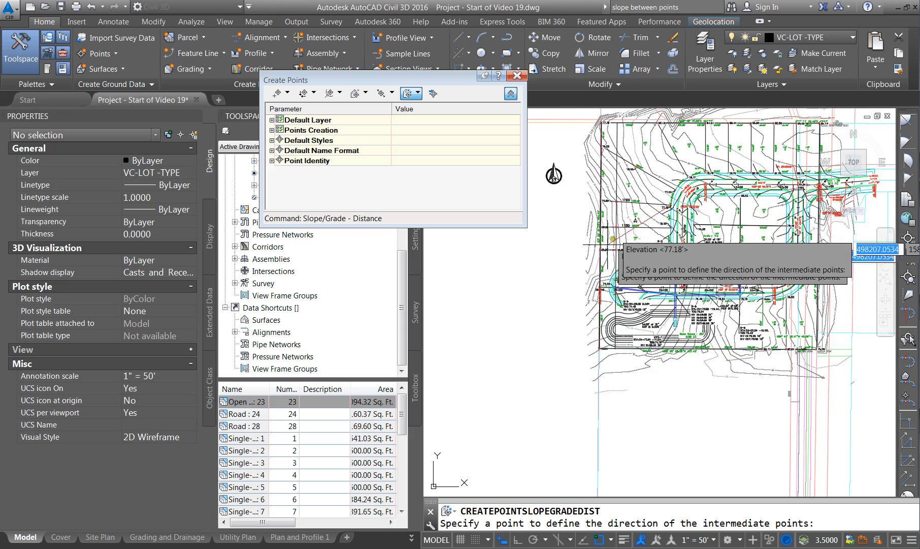
{"action": "scroll", "coordinate": [612, 193], "scroll_direction": "up", "scroll_amount": 2}
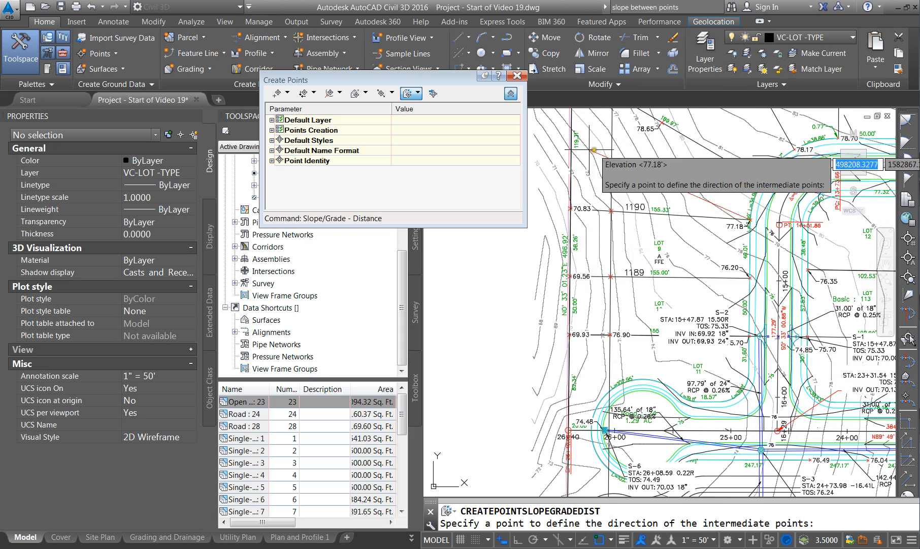
{"action": "scroll", "coordinate": [603, 301], "scroll_direction": "down", "scroll_amount": 3}
{"action": "scroll", "coordinate": [603, 300], "scroll_direction": "up", "scroll_amount": 4}
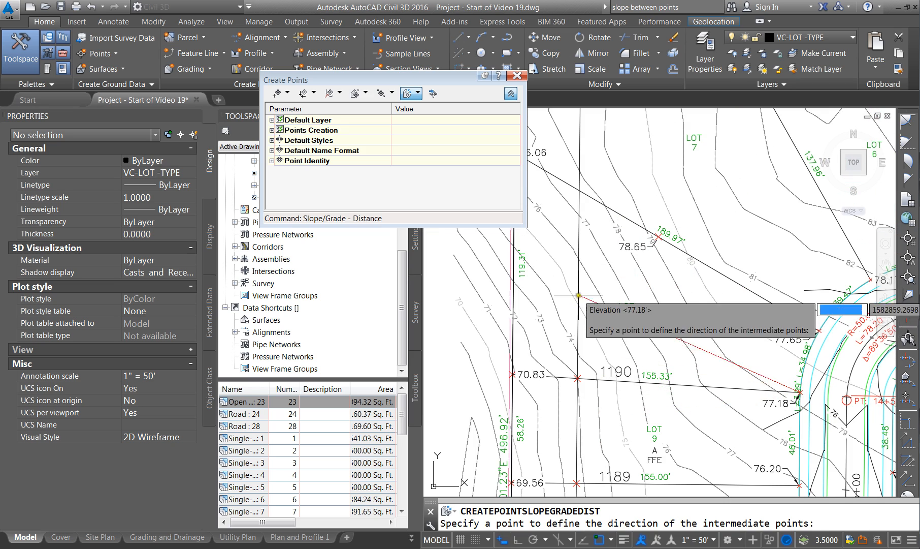
{"action": "scroll", "coordinate": [543, 316], "scroll_direction": "down", "scroll_amount": 2}
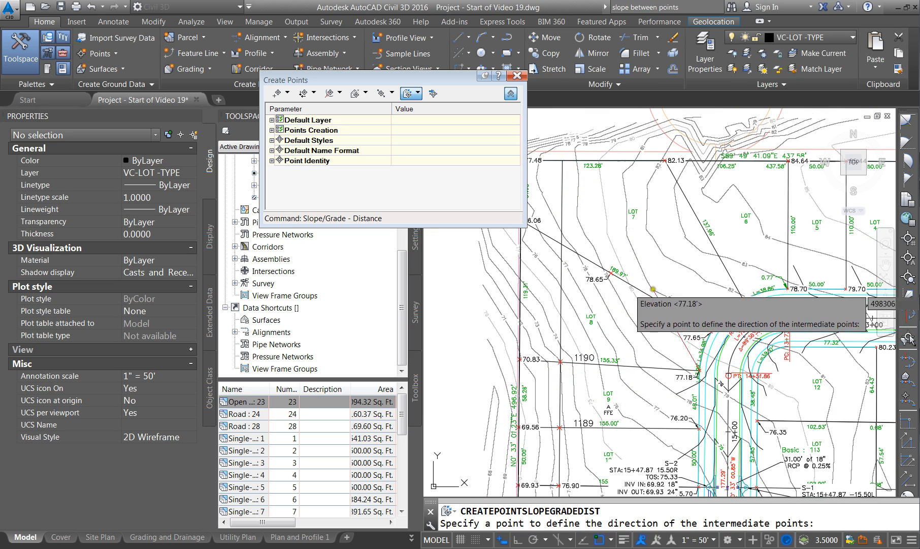
{"action": "key", "text": "Escape"}
{"action": "left_click", "coordinate": [417, 93]}
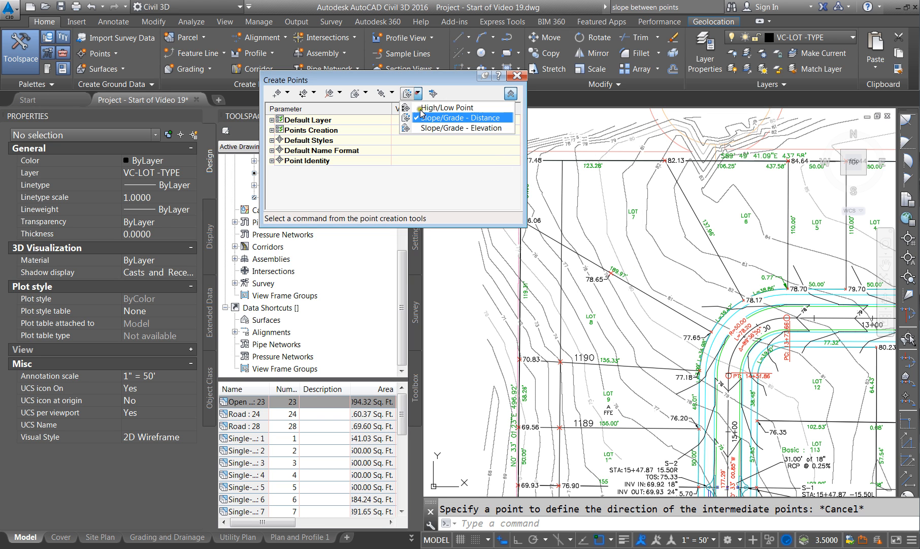
{"action": "left_click", "coordinate": [434, 118]}
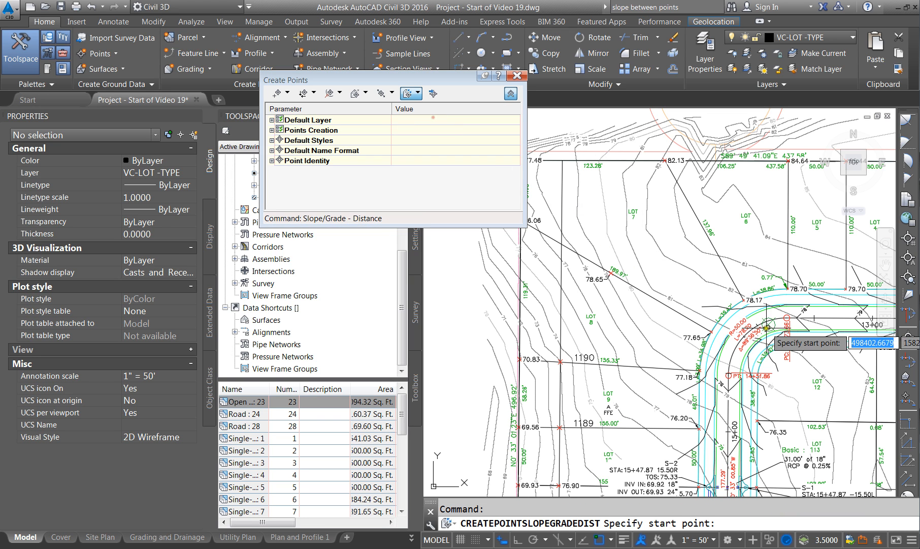
{"action": "left_click", "coordinate": [710, 333]}
{"action": "scroll", "coordinate": [615, 259], "scroll_direction": "down", "scroll_amount": 2}
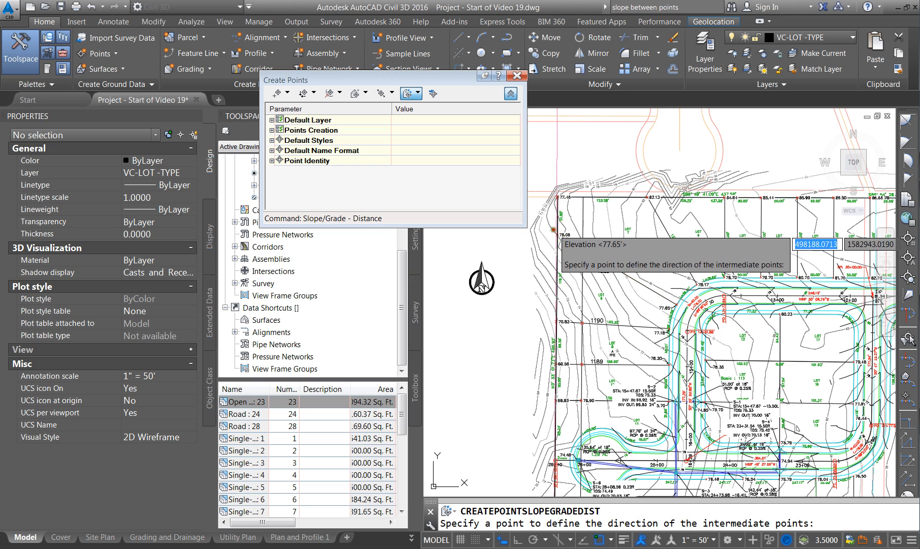
{"action": "left_click", "coordinate": [601, 257]}
Try to create the Lot 7/8 line point at 1 percent grade, ending at the offset line, with 0 intermediate points and zero offset.
{"action": "left_click", "coordinate": [735, 523]}
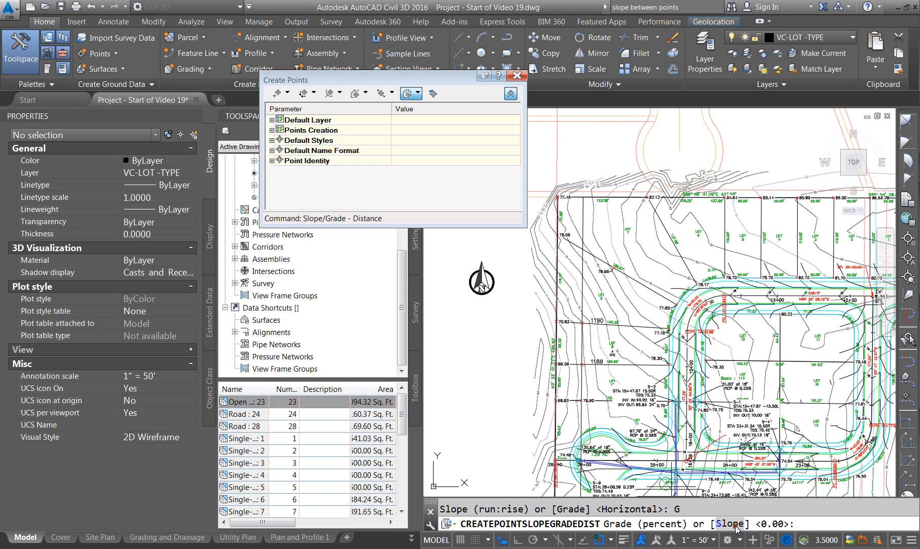
{"action": "key", "text": "Return"}
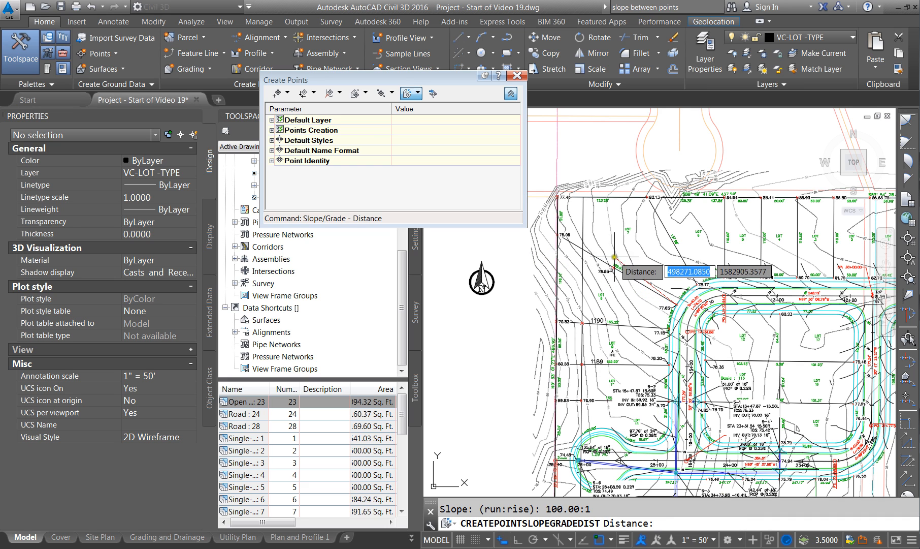
{"action": "right_click", "coordinate": [596, 252], "text": "shift"}
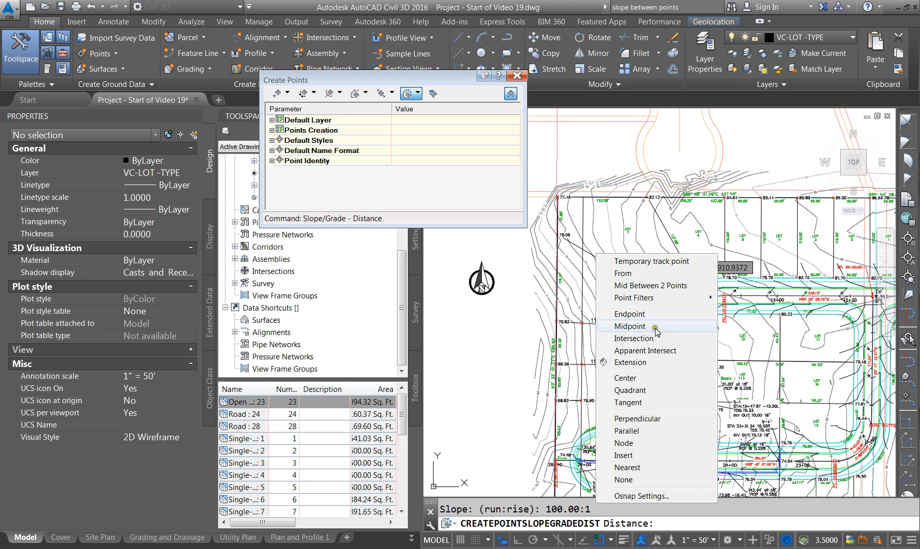
{"action": "left_click", "coordinate": [635, 339]}
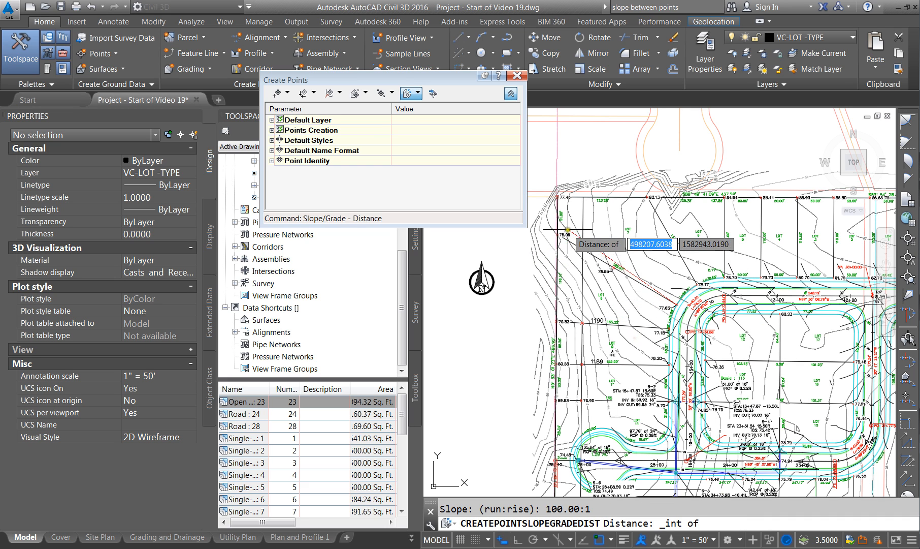
{"action": "left_click", "coordinate": [584, 250]}
{"action": "key", "text": "Return"}
{"action": "key", "text": "Return"}
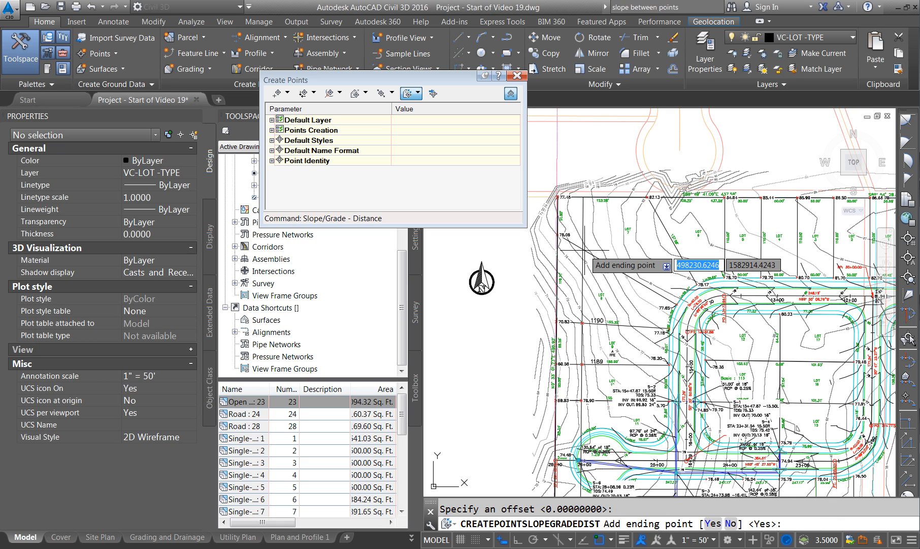
{"action": "key", "text": "Return"}
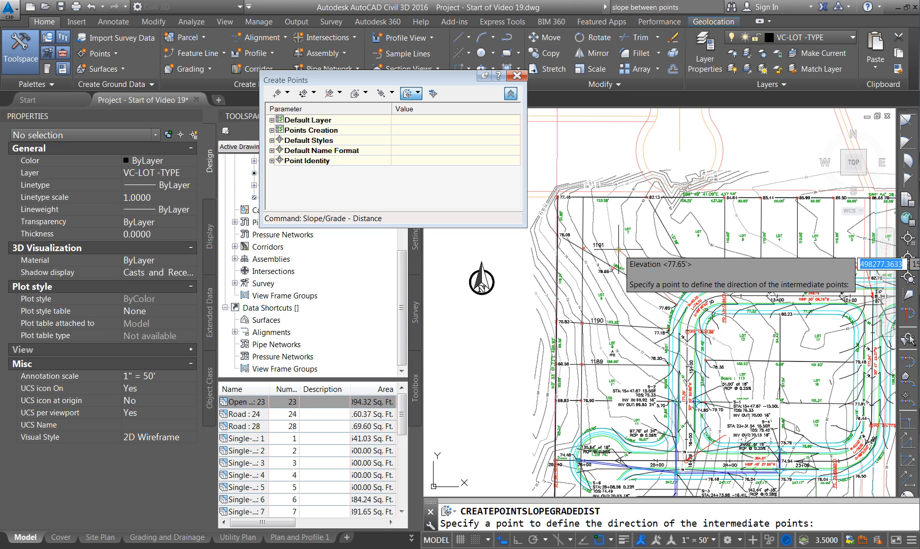
{"action": "left_click", "coordinate": [618, 249]}
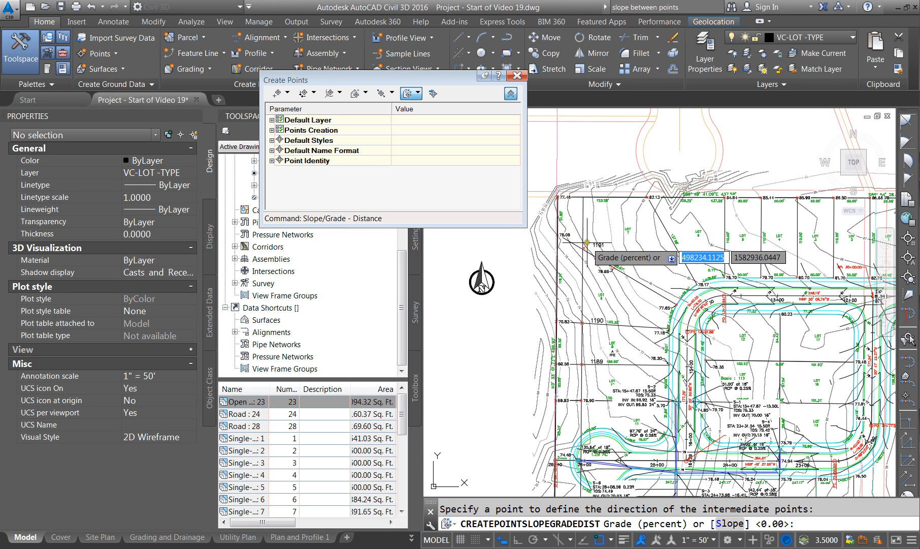
{"action": "scroll", "coordinate": [587, 249], "scroll_direction": "up", "scroll_amount": 5}
{"action": "key", "text": "Escape"}
Move point 1191 onto the intersection of the Lot 7/8 line and the offset line.
{"action": "left_click", "coordinate": [573, 254]}
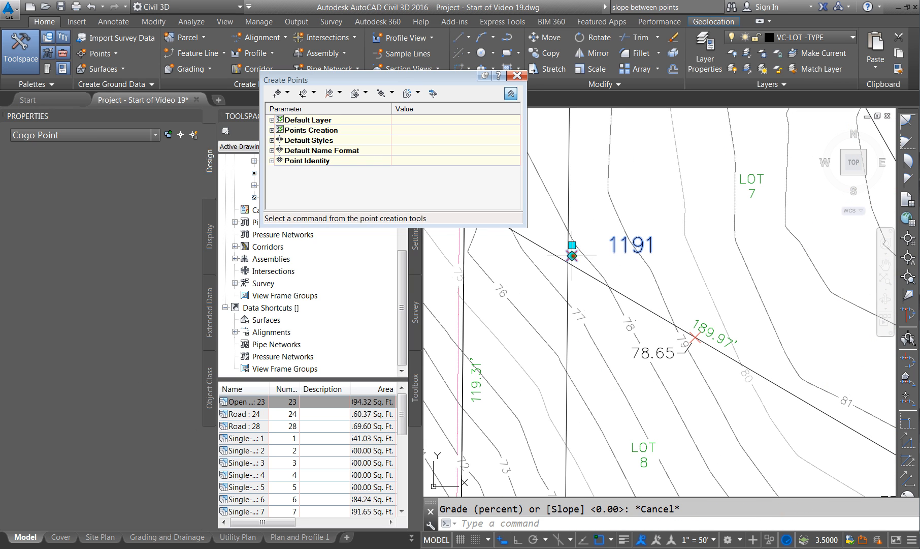
{"action": "left_click", "coordinate": [573, 255]}
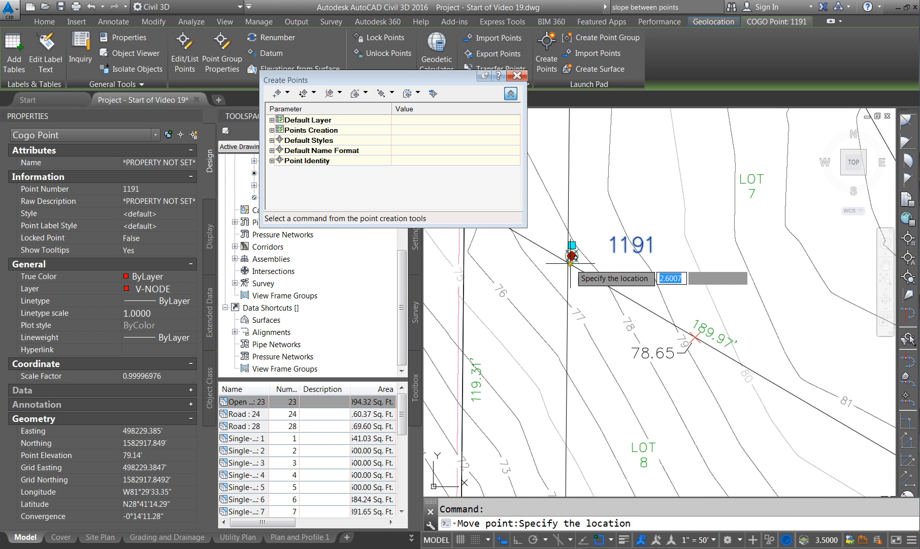
{"action": "right_click", "coordinate": [569, 263], "text": "shift"}
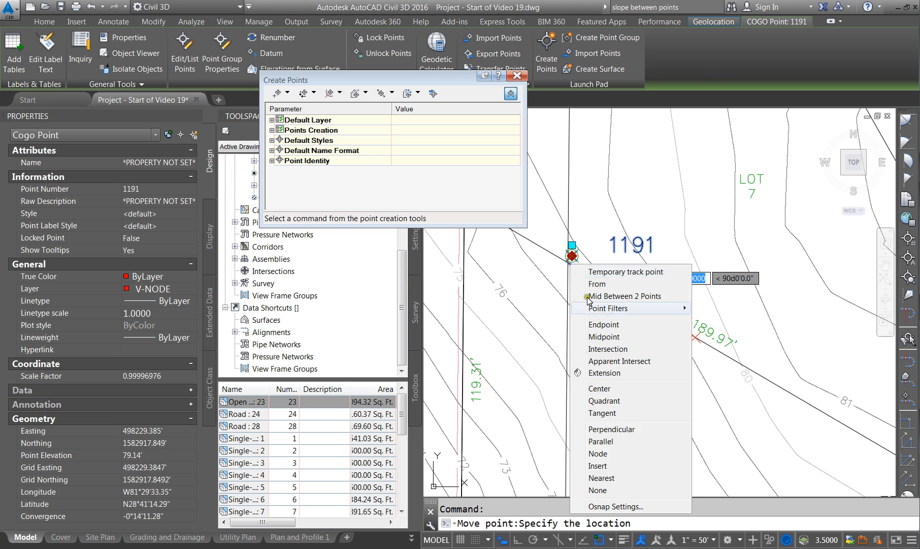
{"action": "left_click", "coordinate": [602, 349]}
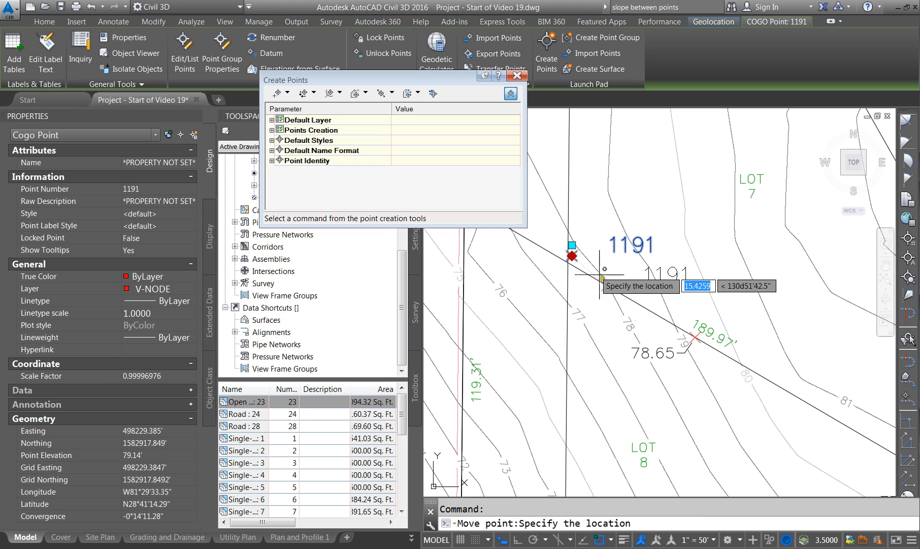
{"action": "key", "text": "Escape"}
{"action": "left_click", "coordinate": [572, 255]}
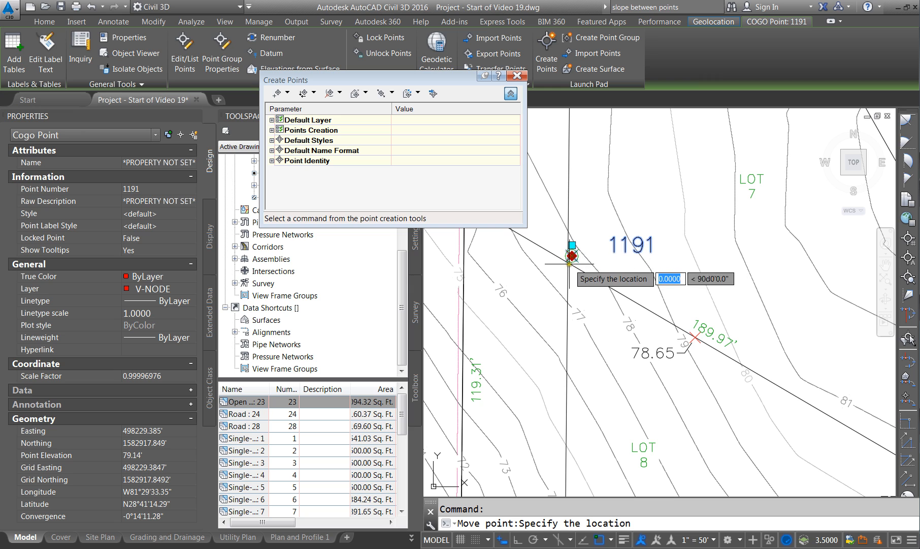
{"action": "right_click", "coordinate": [572, 256], "text": "shift"}
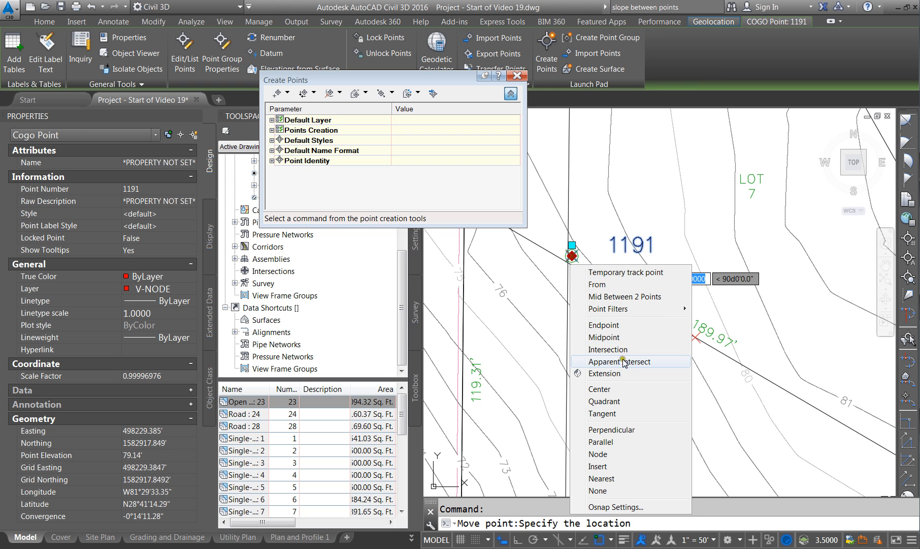
{"action": "left_click", "coordinate": [605, 349]}
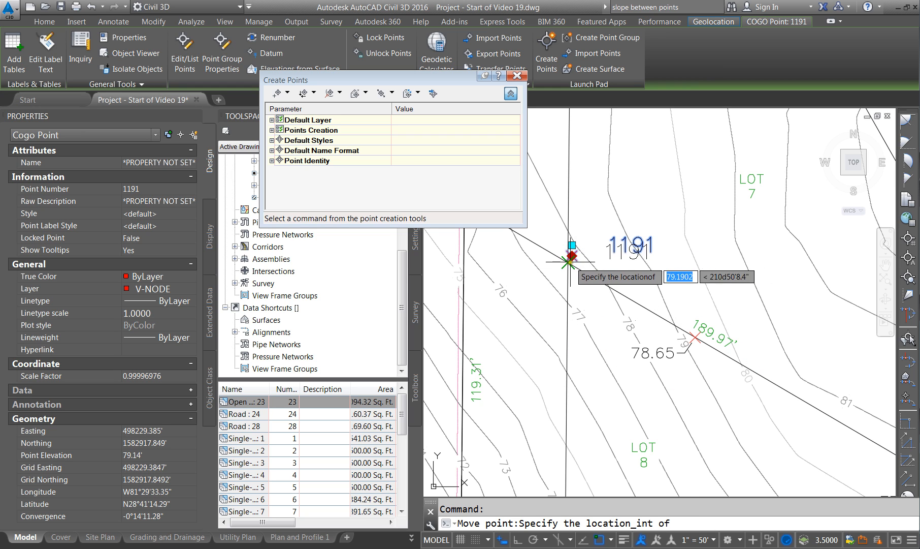
{"action": "left_click", "coordinate": [569, 261]}
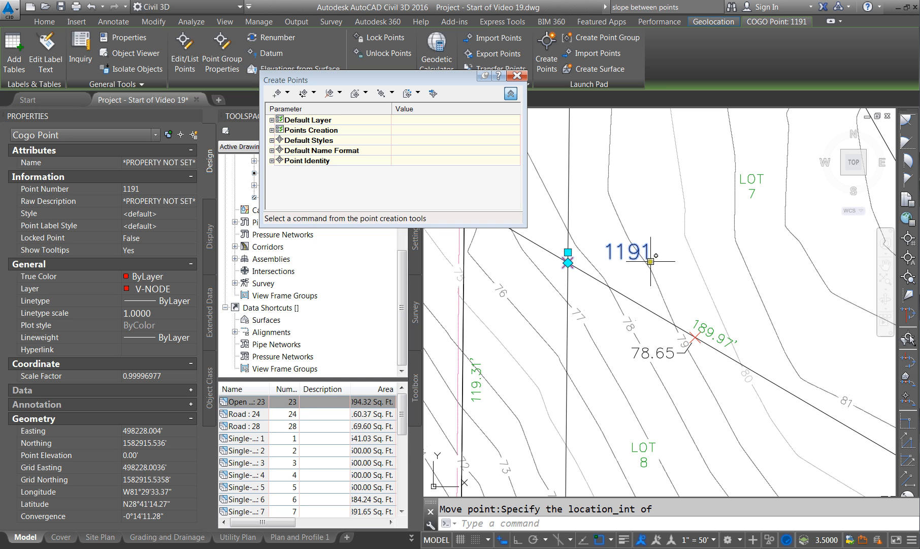
Delete point 1191 from the Lot 7/8 line.
{"action": "key", "text": "Escape"}
{"action": "key", "text": "Escape"}
{"action": "left_click", "coordinate": [613, 252]}
{"action": "key", "text": "Delete"}
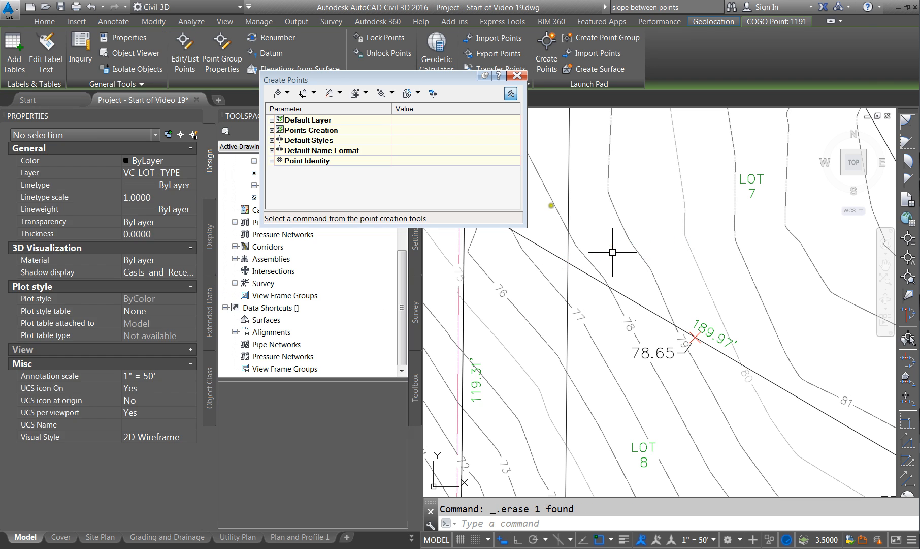
Set the point label style of points 1190 and 1189 to Elevation Only.
{"action": "scroll", "coordinate": [613, 252], "scroll_direction": "down", "scroll_amount": 7}
{"action": "scroll", "coordinate": [614, 317], "scroll_direction": "up", "scroll_amount": 7}
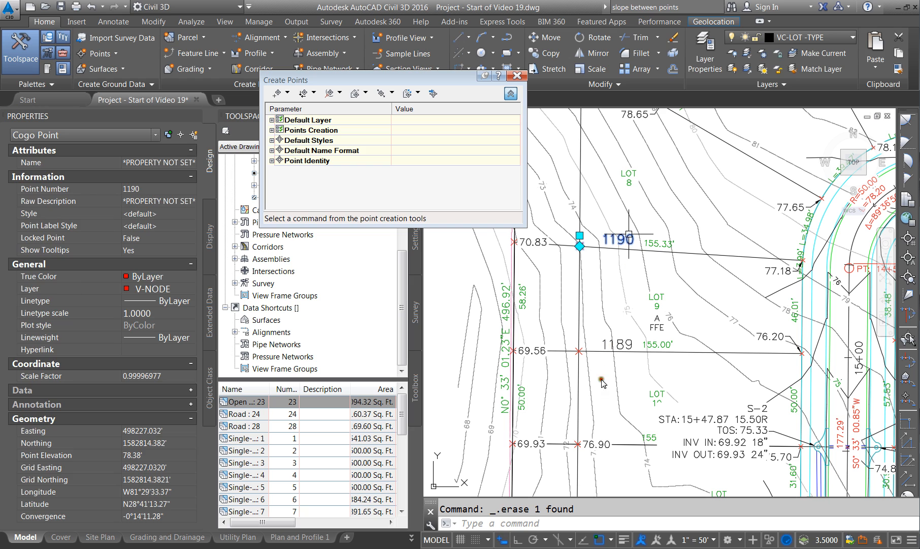
{"action": "left_click", "coordinate": [622, 344]}
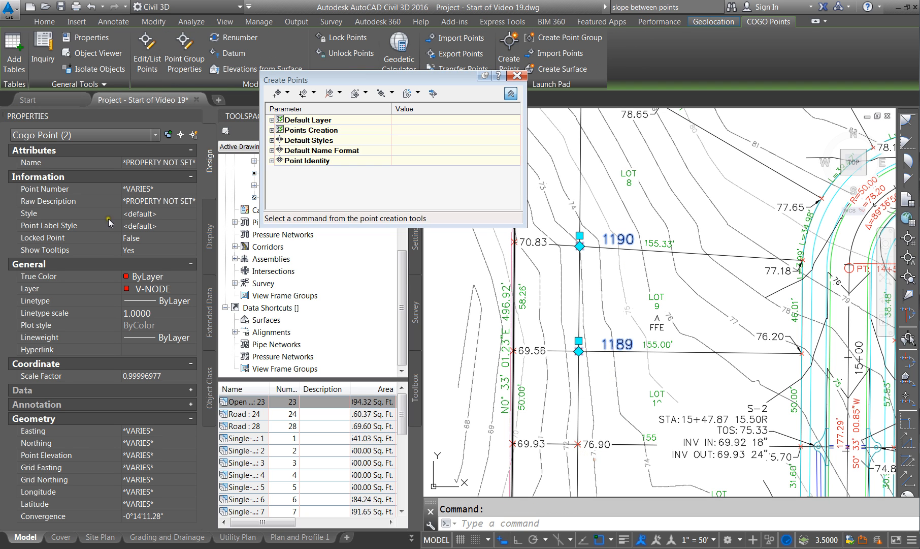
{"action": "left_click", "coordinate": [155, 224]}
{"action": "left_click", "coordinate": [155, 226]}
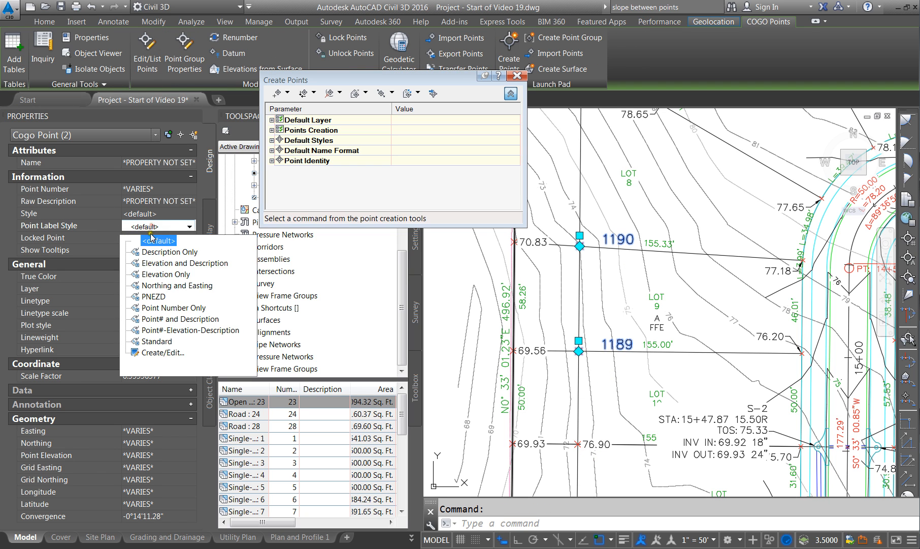
{"action": "left_click", "coordinate": [156, 276]}
{"action": "key", "text": "Escape"}
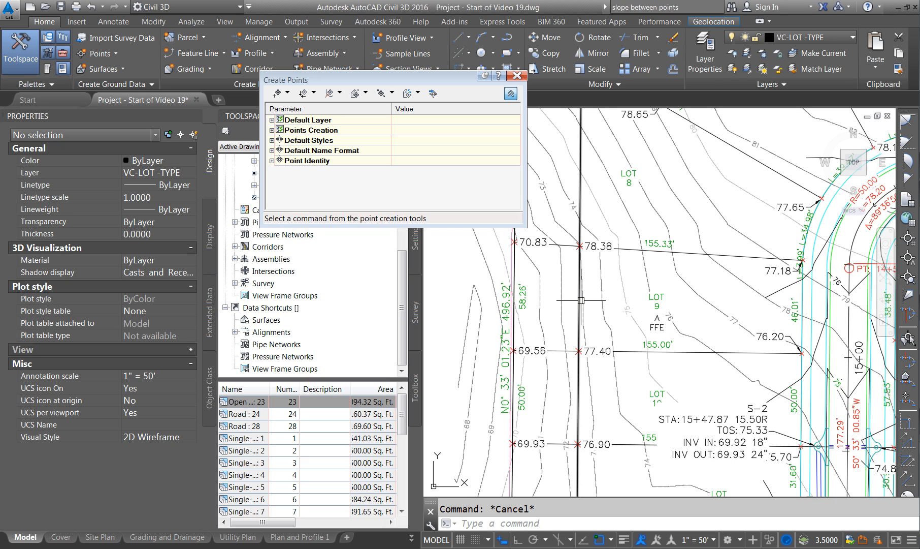
Start Slope/Grade - Distance from the 78.38 point on the Lot 8/9 line toward the 77.40 point, with a 1 percent grade.
{"action": "left_click", "coordinate": [417, 95]}
{"action": "left_click", "coordinate": [446, 118]}
{"action": "left_click", "coordinate": [580, 246]}
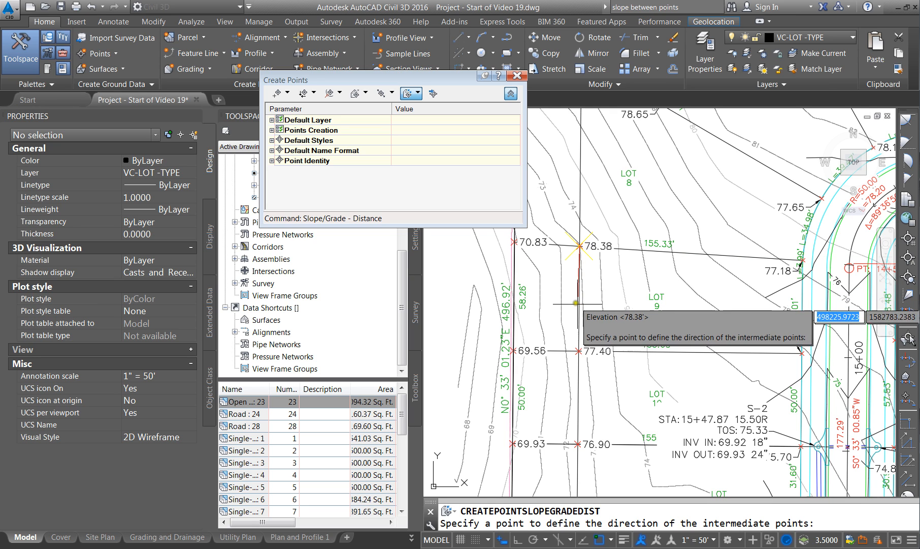
{"action": "left_click", "coordinate": [578, 350]}
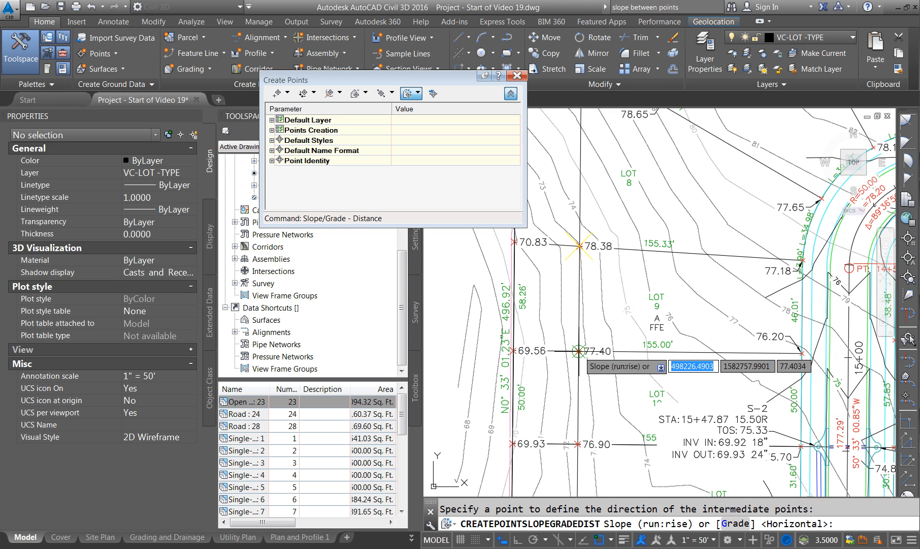
{"action": "left_click", "coordinate": [728, 523]}
{"action": "type", "text": "1"}
{"action": "key", "text": "Return"}
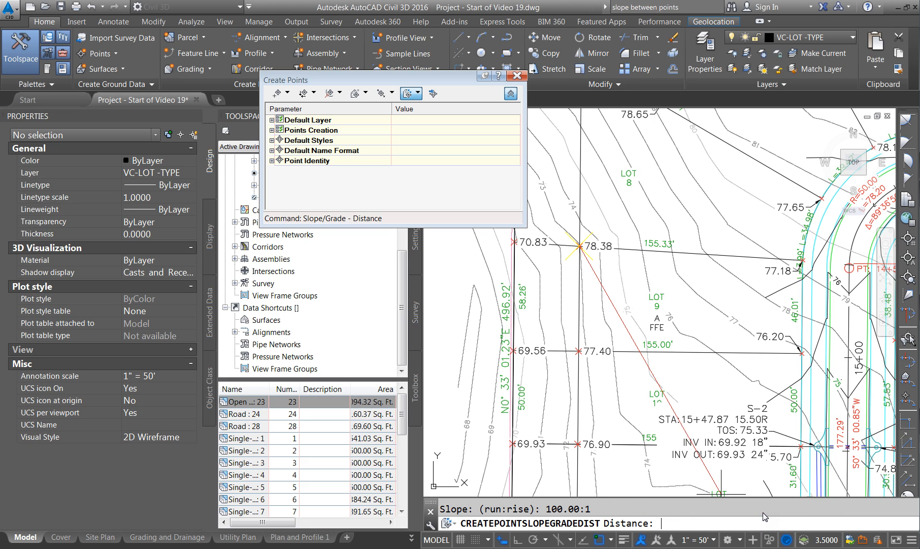
Create the ending point on the offset line about midway between the 78.38 and 77.40 points, with 0 intermediate points and zero offset.
{"action": "right_click", "coordinate": [579, 302], "text": "shift"}
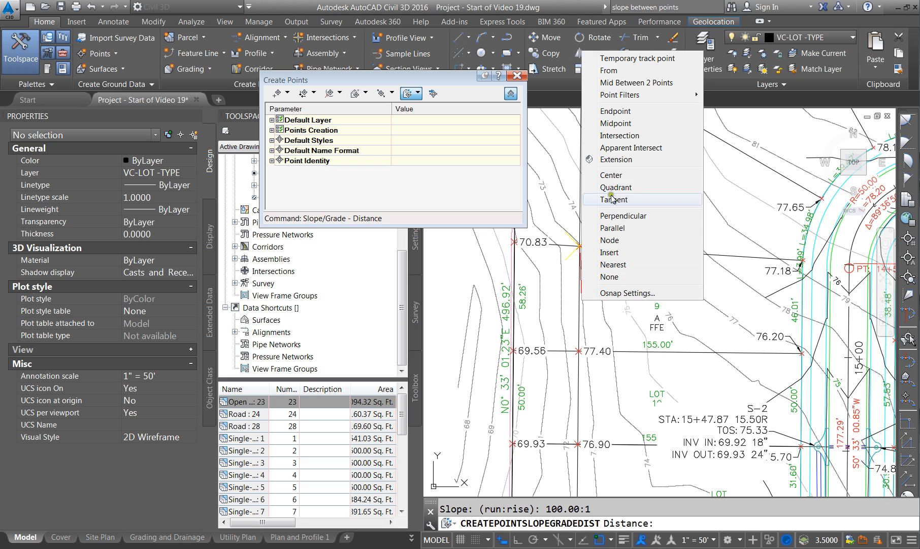
{"action": "left_click", "coordinate": [614, 265]}
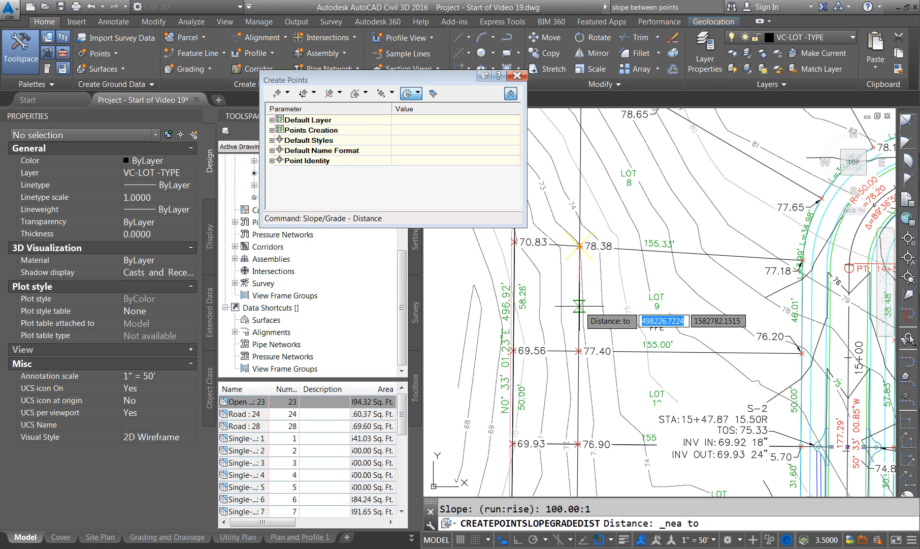
{"action": "left_click", "coordinate": [580, 299]}
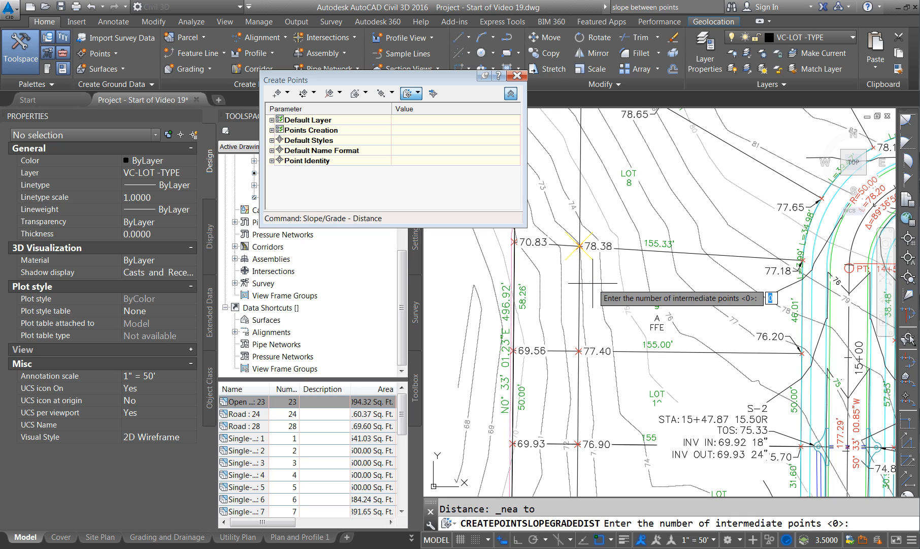
{"action": "key", "text": "Return"}
{"action": "key", "text": "Return"}
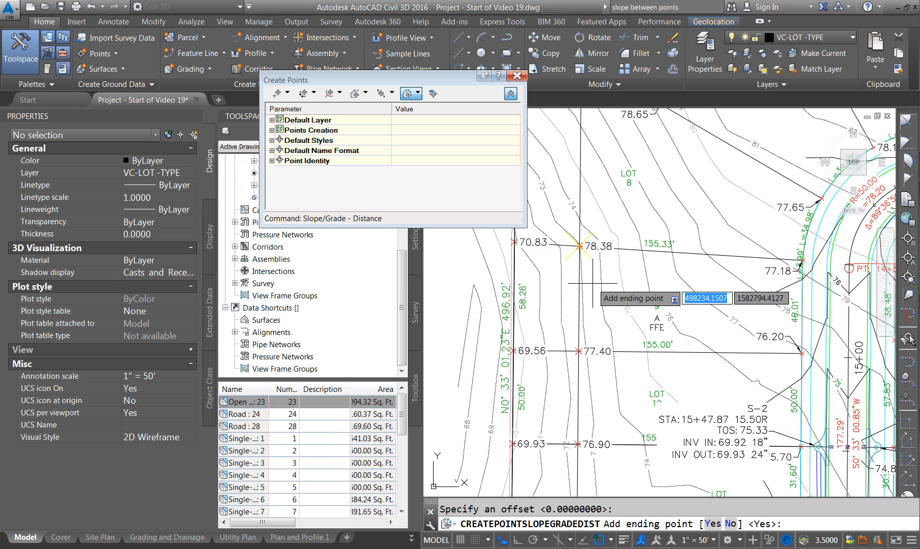
{"action": "key", "text": "Return"}
{"action": "key", "text": "Escape"}
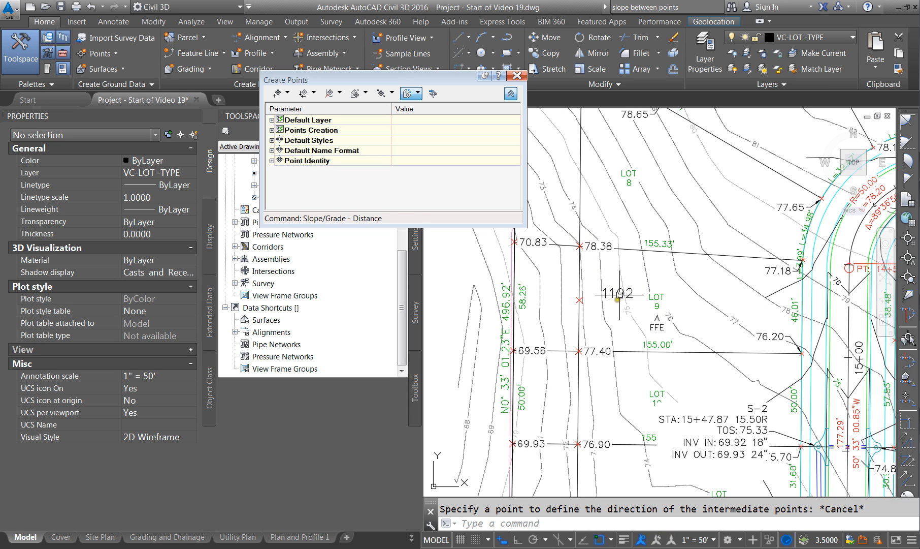
Set the label style of the new point between the 78.38 and 77.40 points to Elevation Only.
{"action": "left_click", "coordinate": [618, 294]}
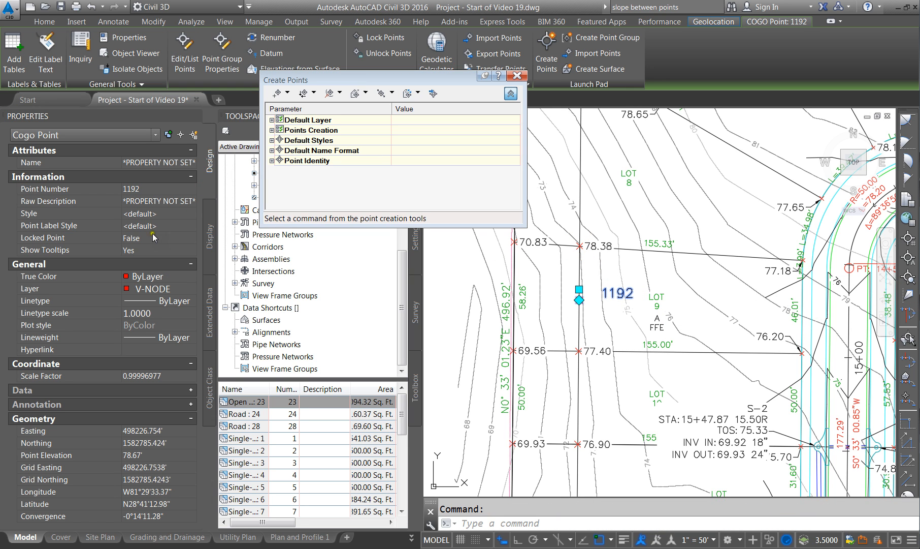
{"action": "left_click", "coordinate": [153, 226]}
{"action": "left_click", "coordinate": [158, 227]}
{"action": "left_click", "coordinate": [163, 277]}
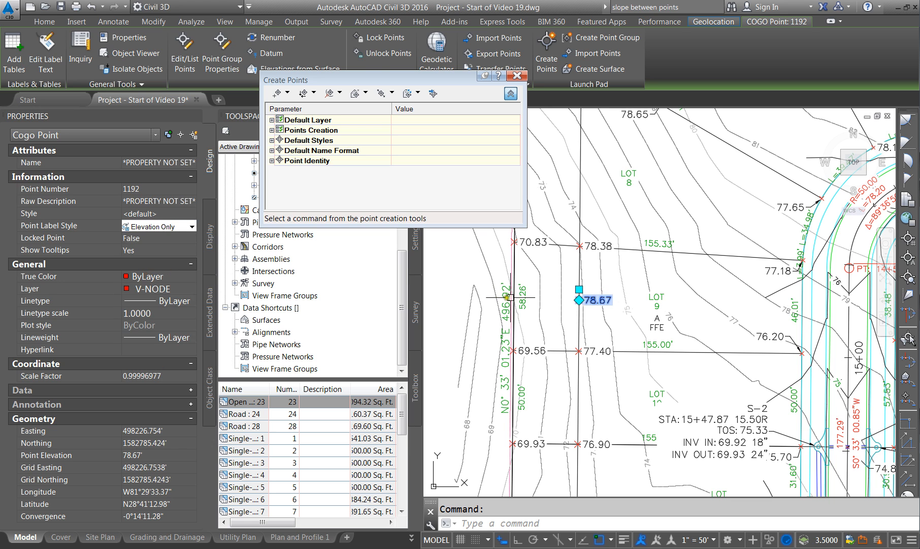
{"action": "key", "text": "Escape"}
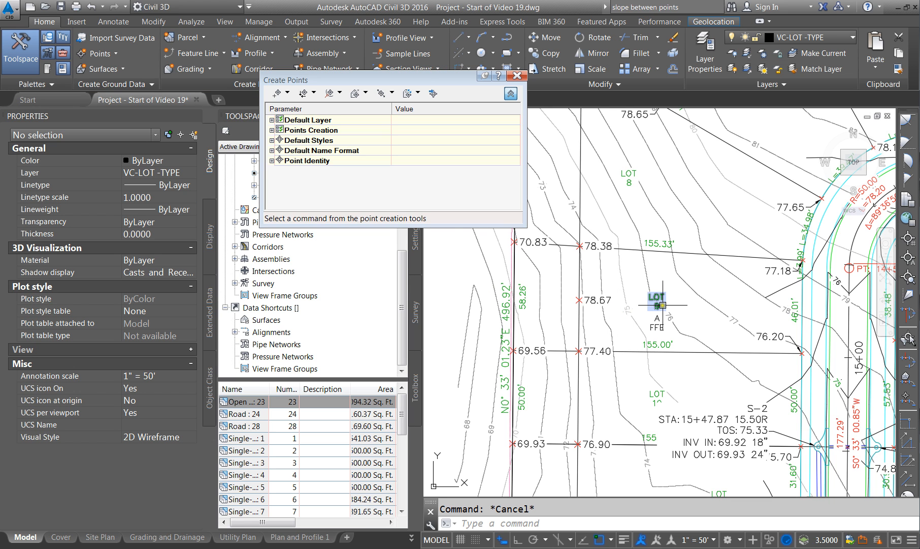
Start Slope/Grade - Distance from the 78.67 point toward the Lot 9 label, with a 1 percent grade.
{"action": "middle_click_drag", "start_coordinate": [657, 302], "coordinate": [642, 302]}
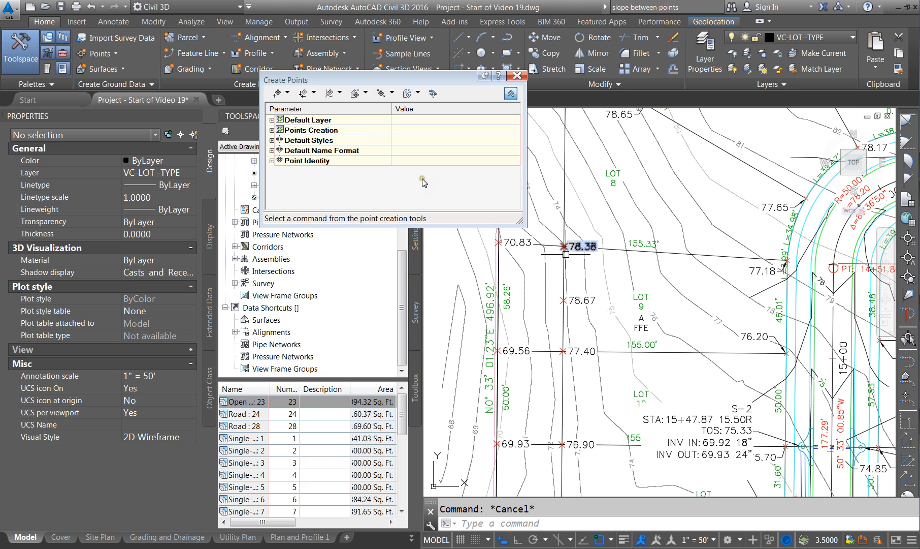
{"action": "left_click", "coordinate": [393, 93]}
{"action": "left_click", "coordinate": [366, 92]}
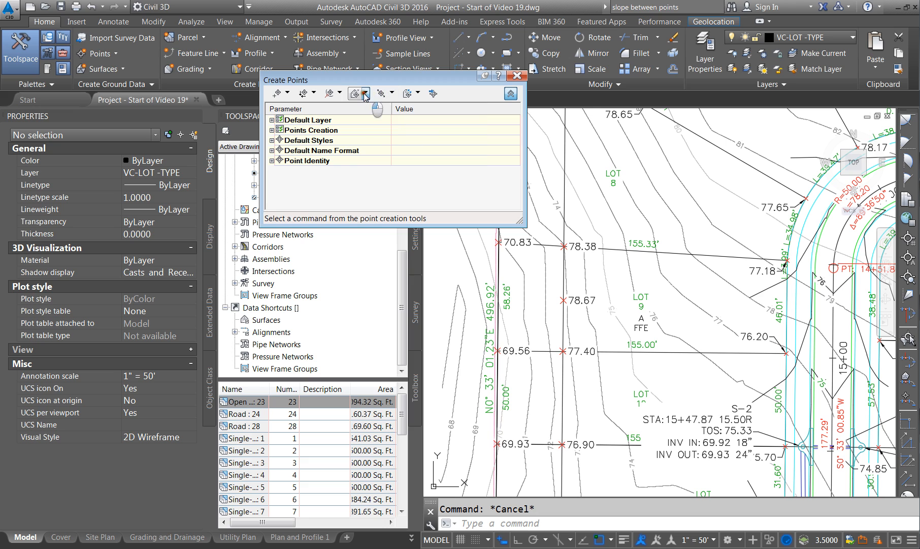
{"action": "left_click", "coordinate": [418, 93]}
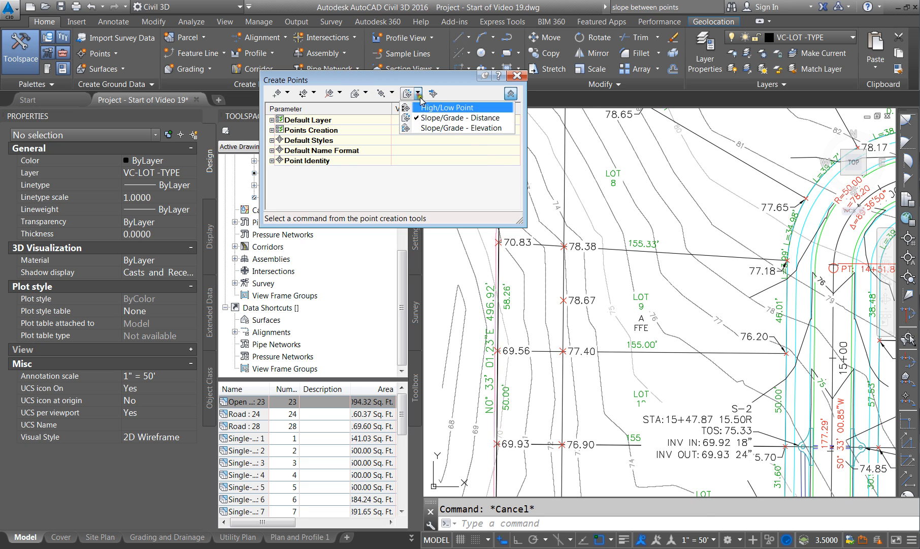
{"action": "left_click", "coordinate": [437, 108]}
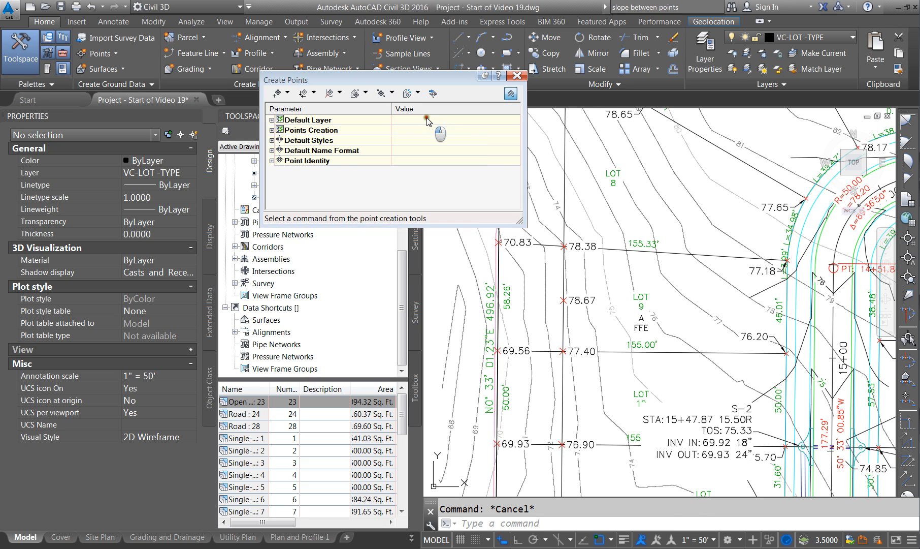
{"action": "left_click", "coordinate": [563, 300]}
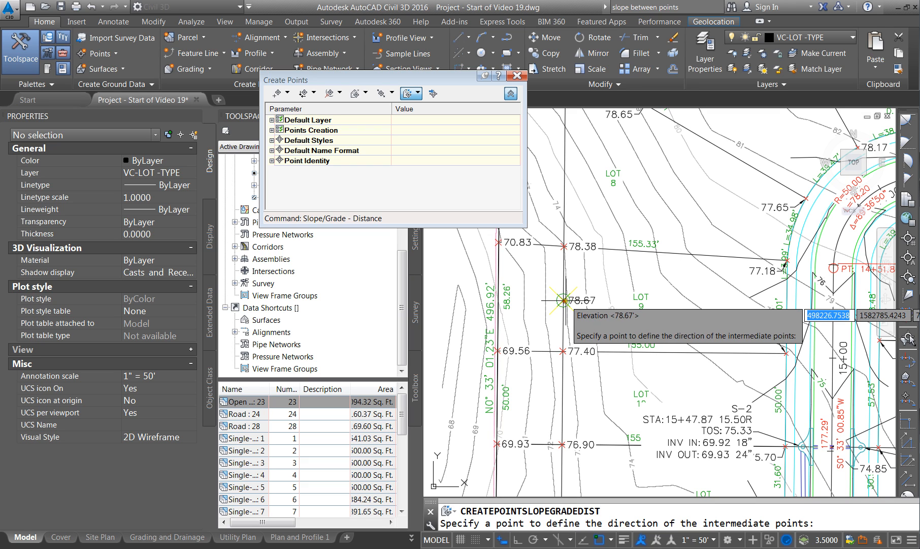
{"action": "left_click", "coordinate": [641, 301]}
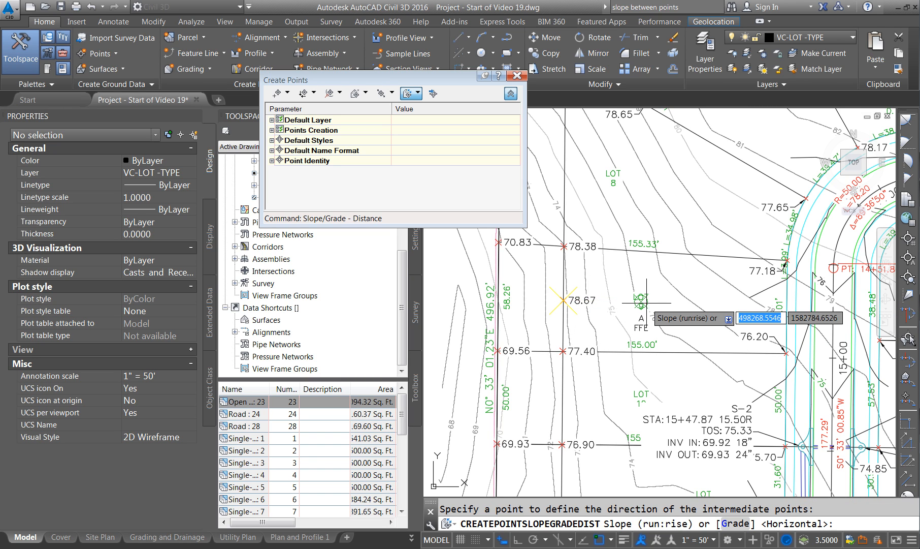
{"action": "left_click", "coordinate": [740, 523]}
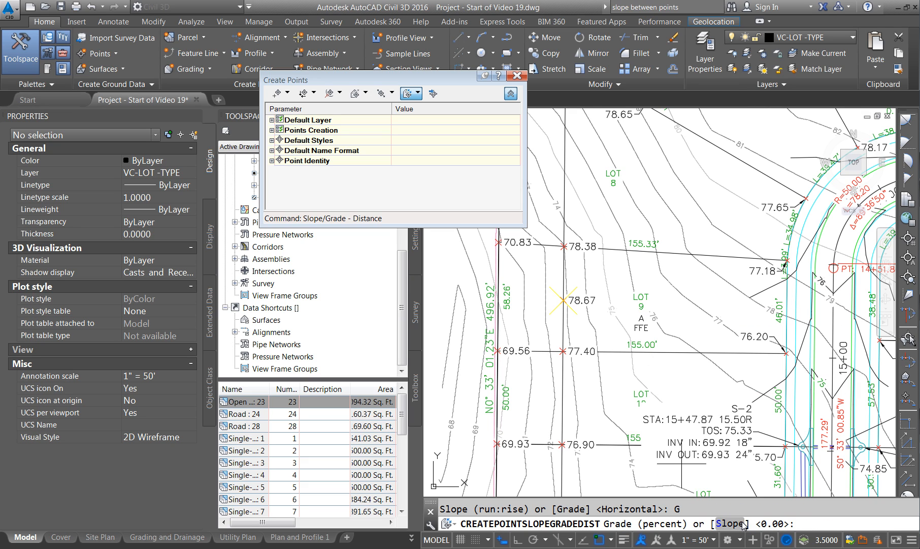
{"action": "key", "text": "Return"}
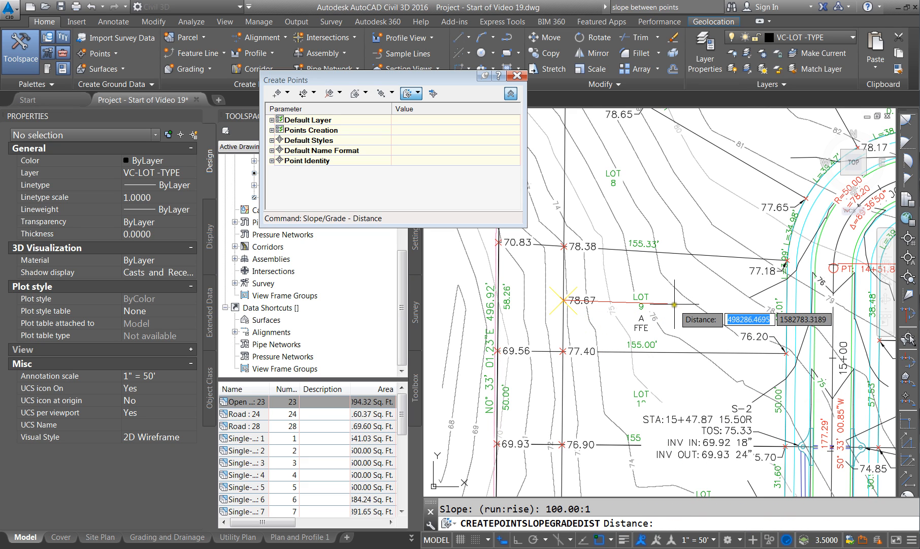
Create the ending point 20 feet from the 78.67 point, with 0 intermediate points and zero offset.
{"action": "type", "text": "20"}
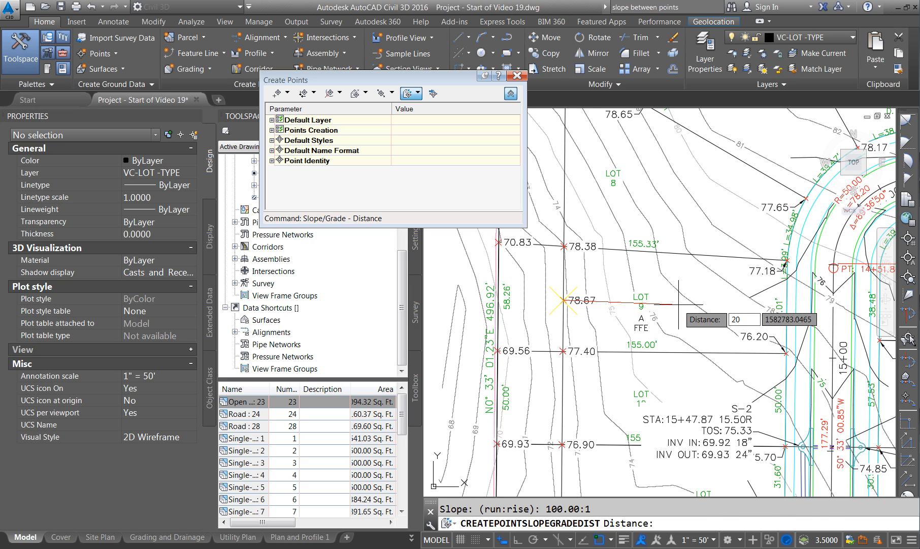
{"action": "key", "text": "Return"}
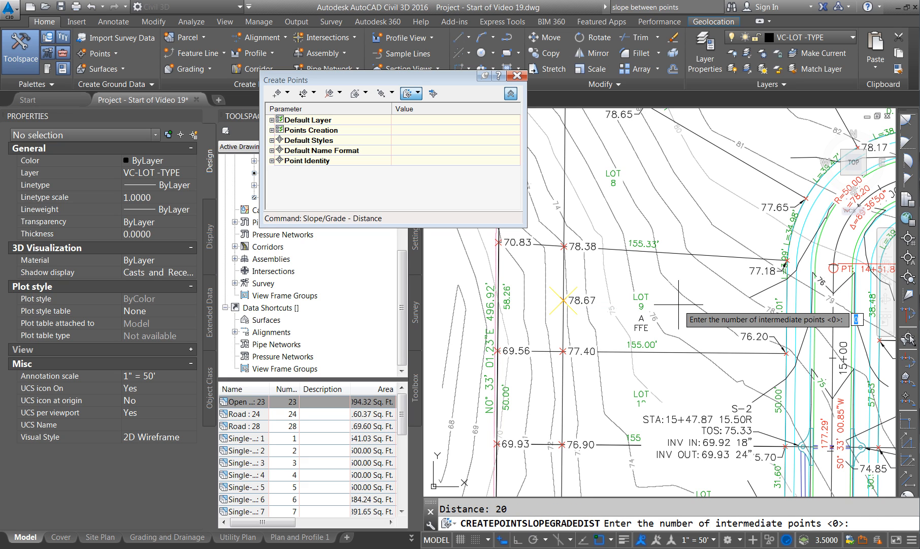
{"action": "key", "text": "Return"}
{"action": "key", "text": "Return"}
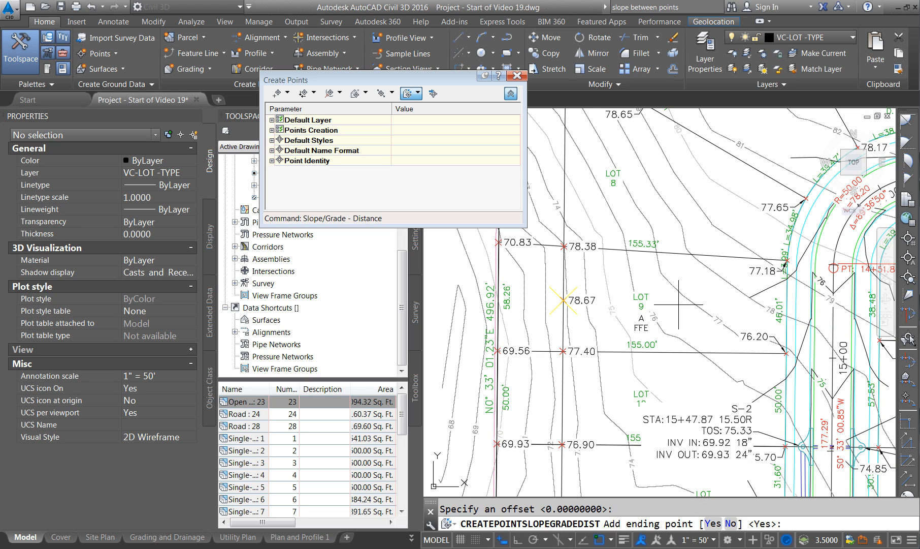
{"action": "key", "text": "Return"}
{"action": "key", "text": "Escape"}
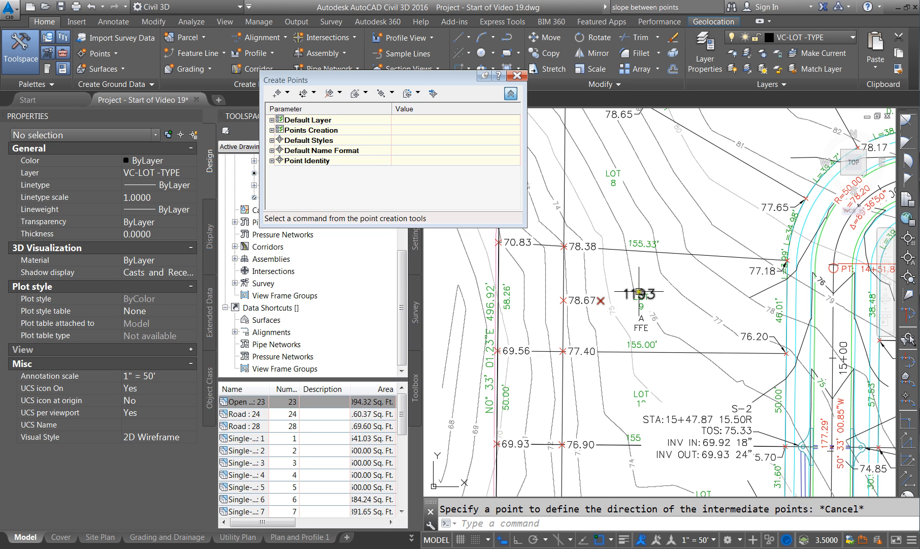
Set the label style of the new point in Lot 9 to Elevation Only.
{"action": "left_click", "coordinate": [601, 300]}
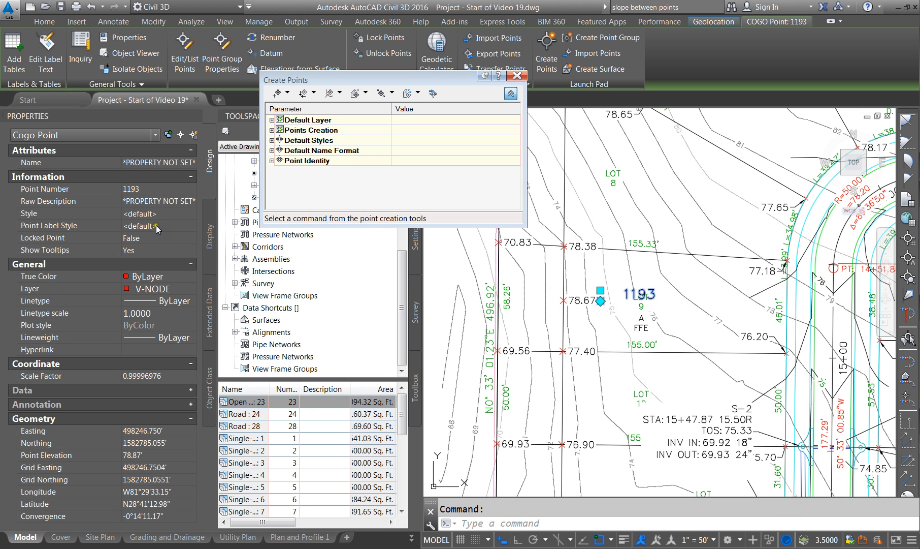
{"action": "left_click", "coordinate": [155, 214]}
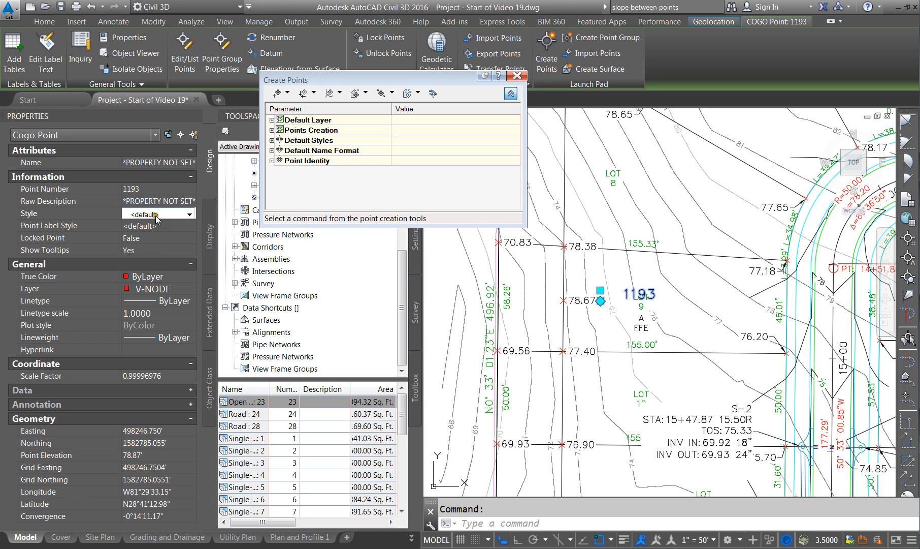
{"action": "left_click", "coordinate": [150, 228]}
{"action": "left_click", "coordinate": [150, 227]}
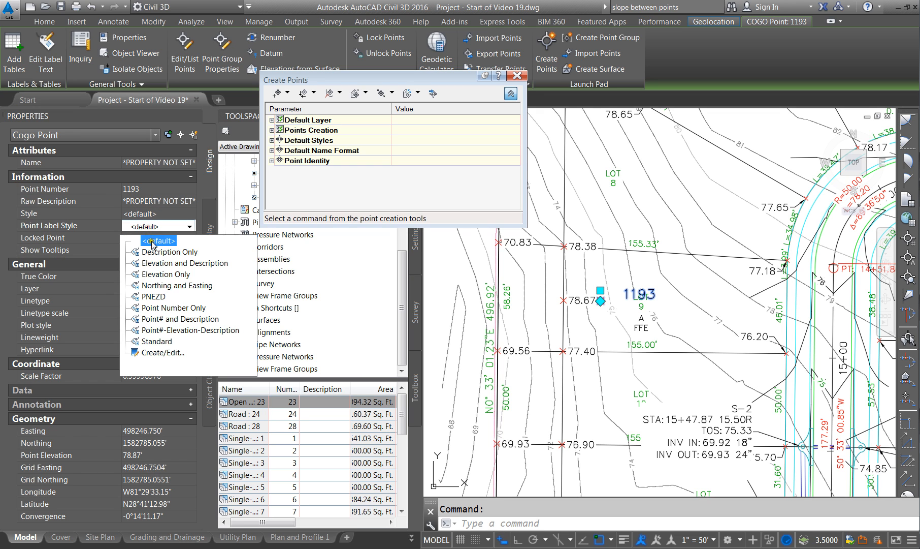
{"action": "left_click", "coordinate": [166, 278]}
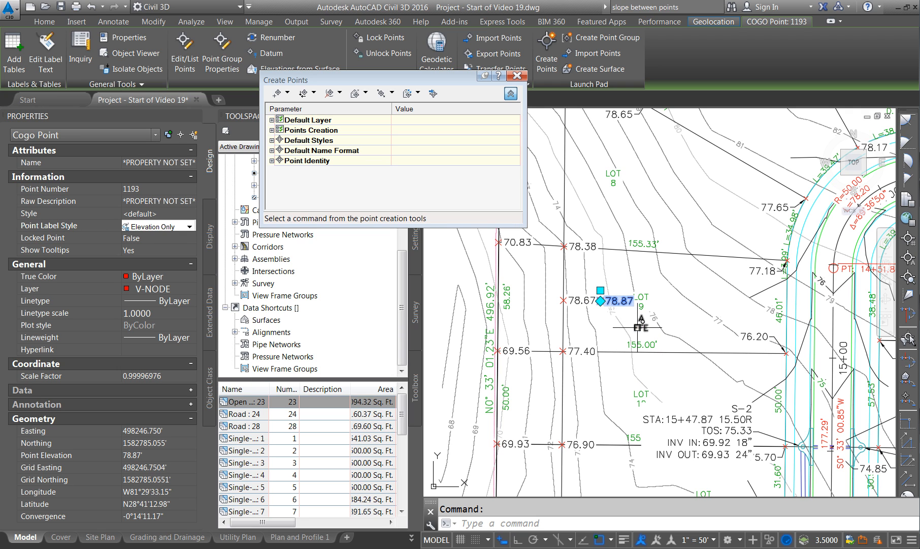
{"action": "key", "text": "Escape"}
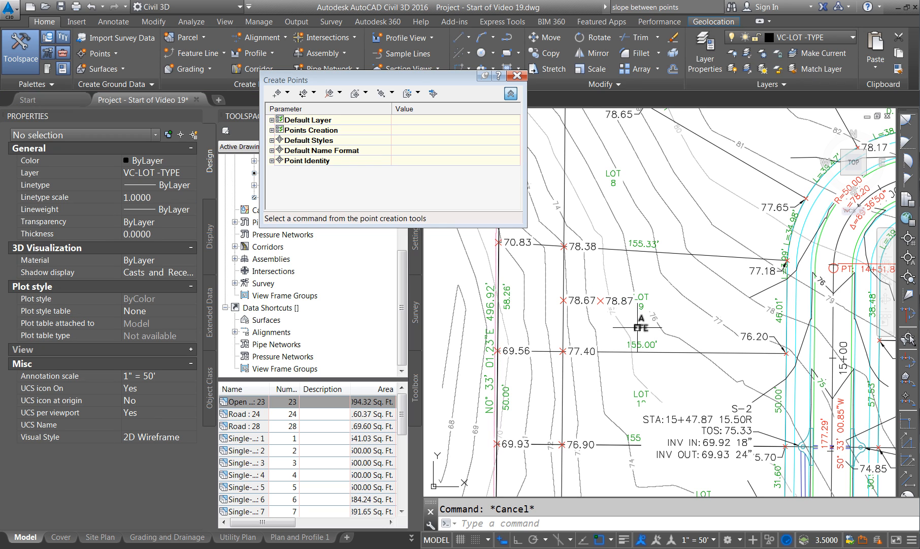
Complete the Lot 9 pad text as FFE 79.54 and widen its text box so the elevation fits on one line.
{"action": "left_click", "coordinate": [642, 320]}
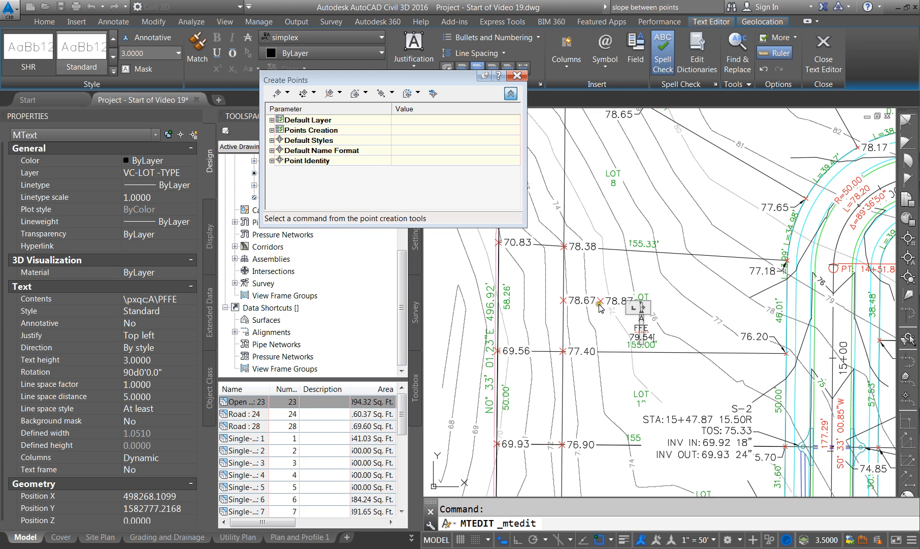
{"action": "left_click_drag", "start_coordinate": [642, 308], "coordinate": [695, 308]}
{"action": "left_click", "coordinate": [717, 309]}
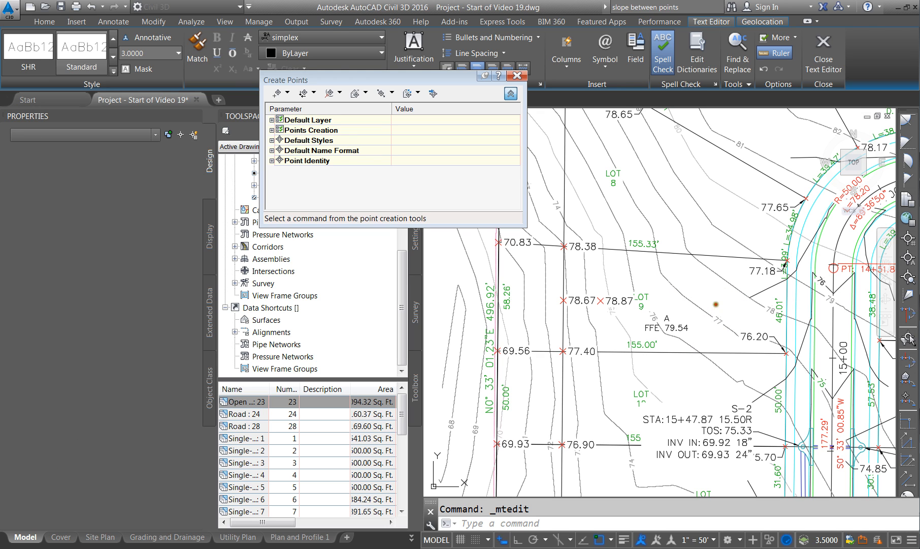
Delete the 78.87 helper point in Lot 9 and move the FFE text directly beneath the Lot 9 label.
{"action": "left_click", "coordinate": [624, 302]}
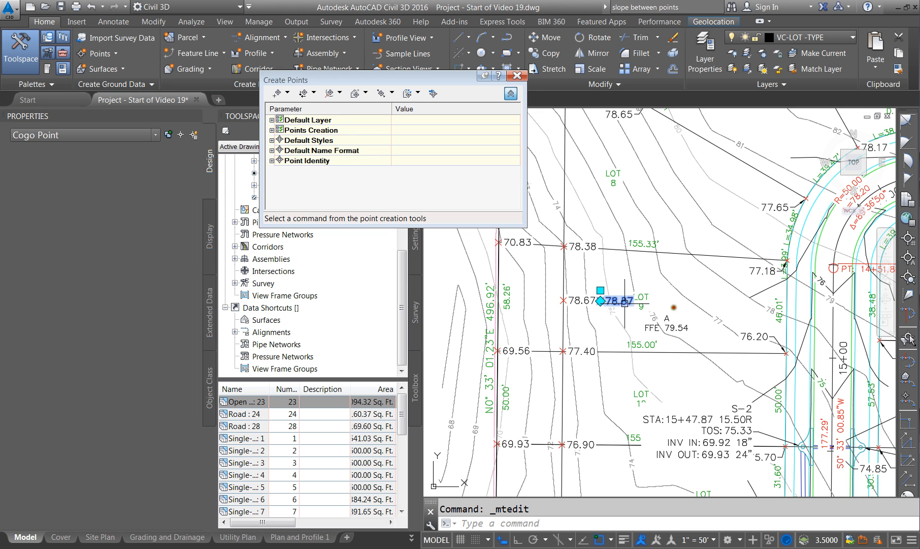
{"action": "key", "text": "Delete"}
{"action": "left_click", "coordinate": [668, 320]}
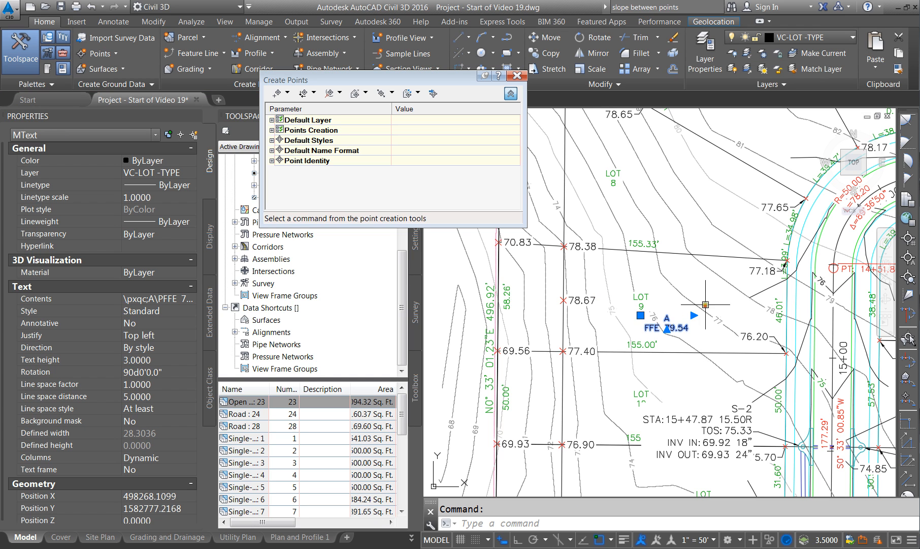
{"action": "type", "text": "m"}
{"action": "key", "text": "Return"}
{"action": "left_click", "coordinate": [727, 295]}
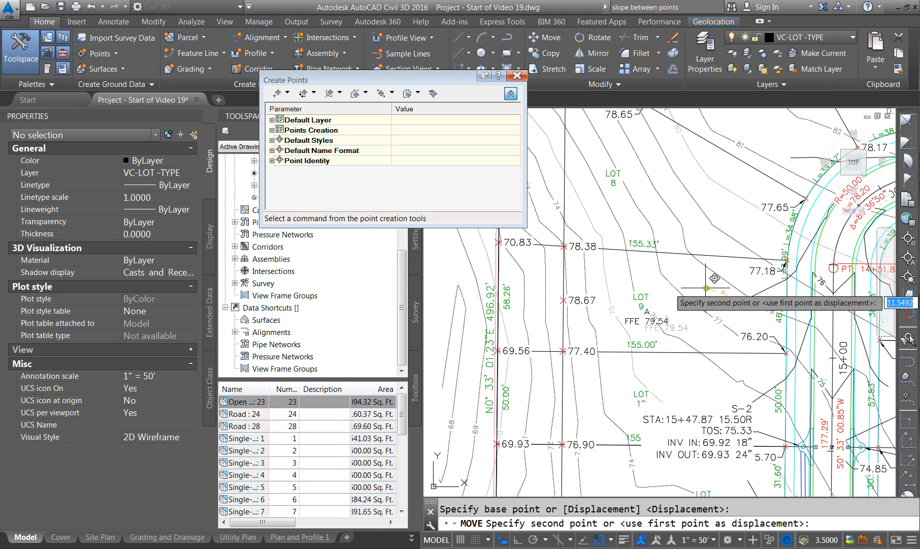
{"action": "left_click", "coordinate": [703, 292]}
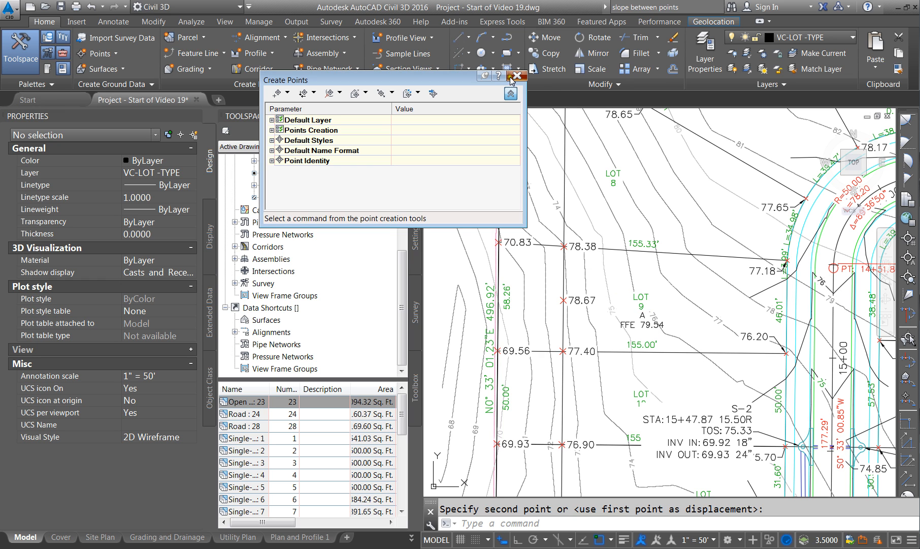
Start Slope/Grade - Distance from the 79.46 point west along the Lot 16/17 line, with a 1 percent grade.
{"action": "scroll", "coordinate": [605, 324], "scroll_direction": "down", "scroll_amount": 4}
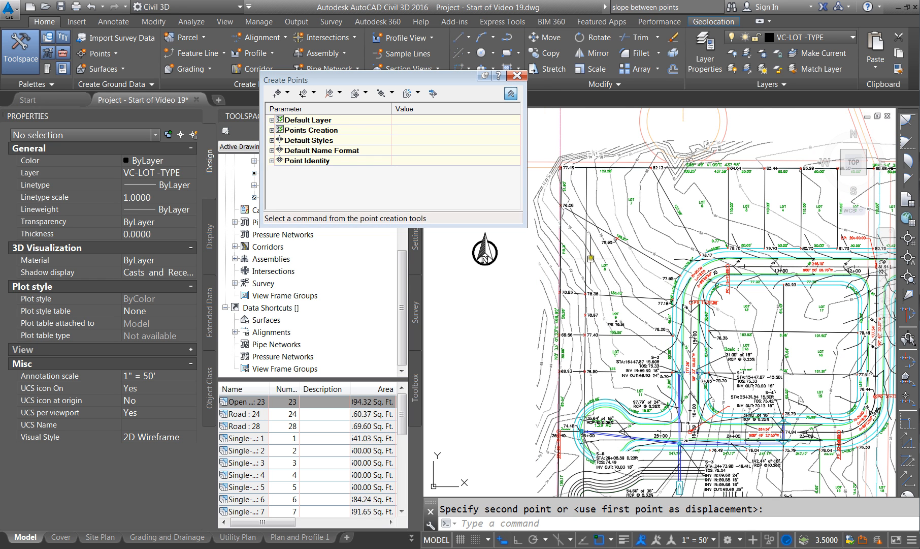
{"action": "scroll", "coordinate": [540, 254], "scroll_direction": "down", "scroll_amount": 3}
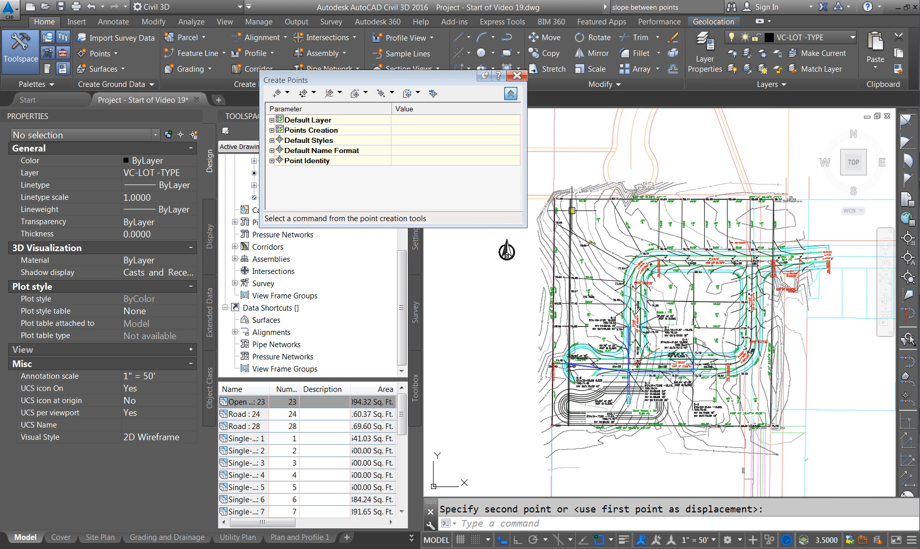
{"action": "scroll", "coordinate": [734, 283], "scroll_direction": "up", "scroll_amount": 6}
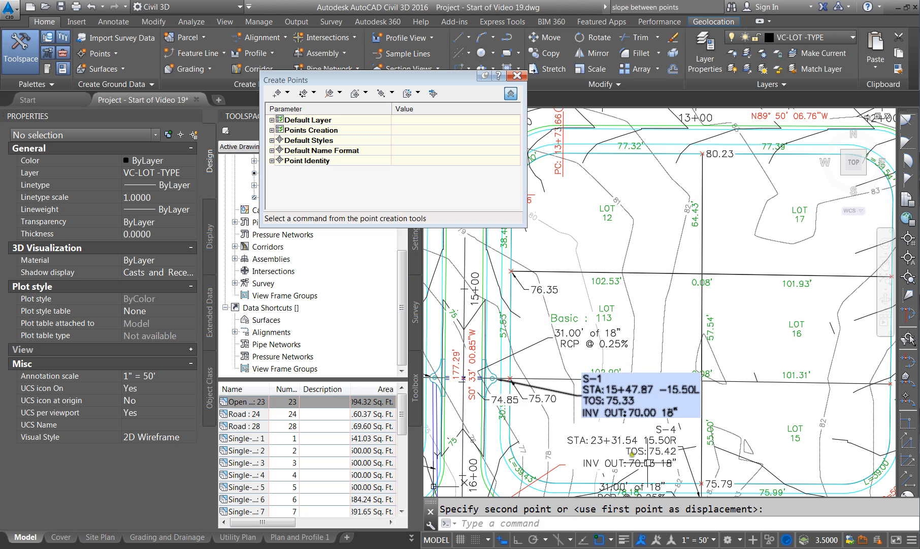
{"action": "scroll", "coordinate": [574, 309], "scroll_direction": "down", "scroll_amount": 2}
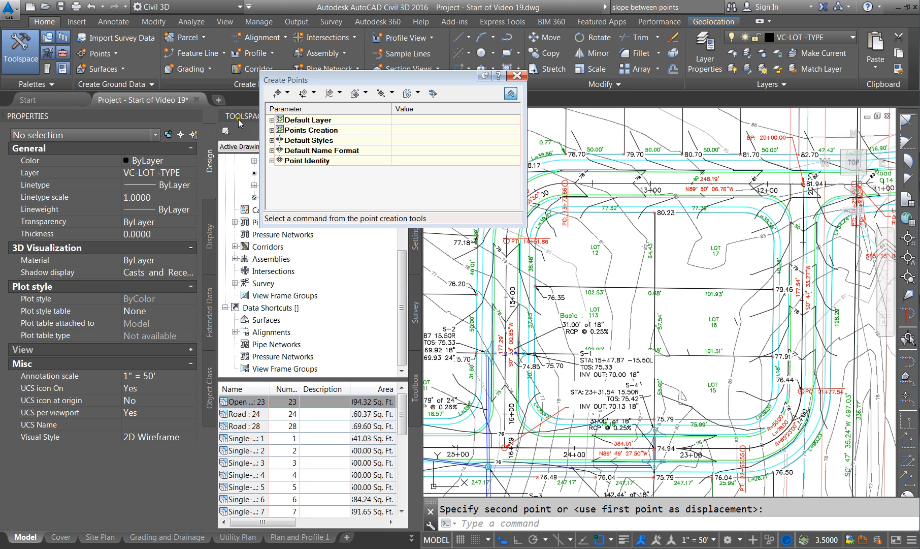
{"action": "left_click", "coordinate": [417, 95]}
{"action": "left_click", "coordinate": [442, 116]}
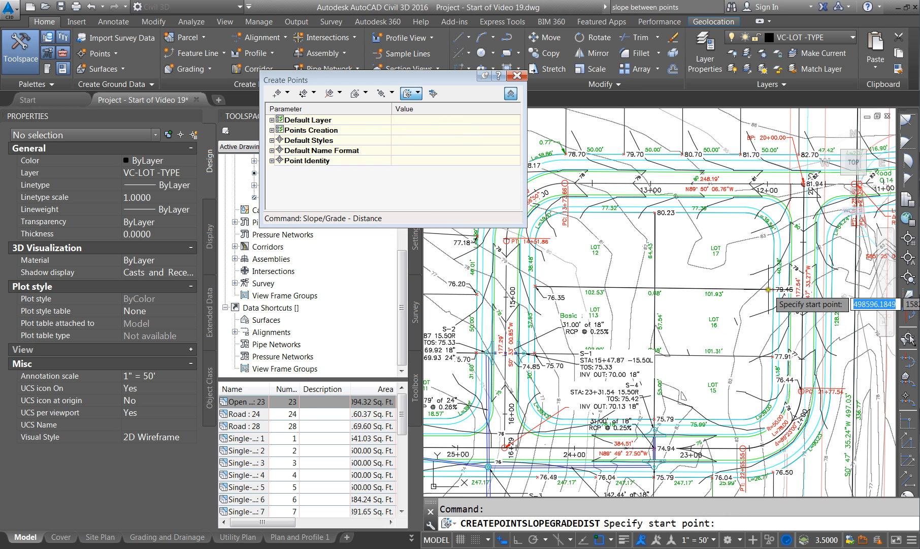
{"action": "left_click", "coordinate": [769, 289]}
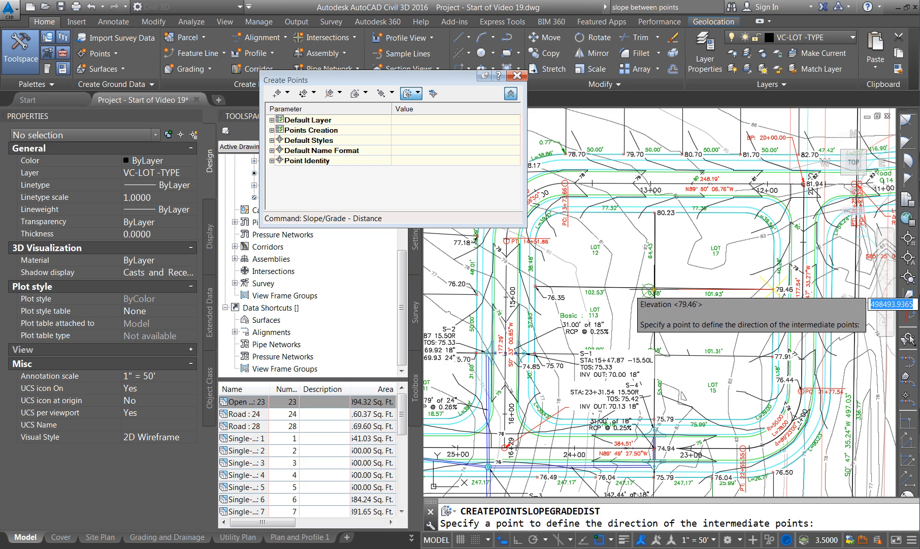
{"action": "left_click", "coordinate": [660, 288]}
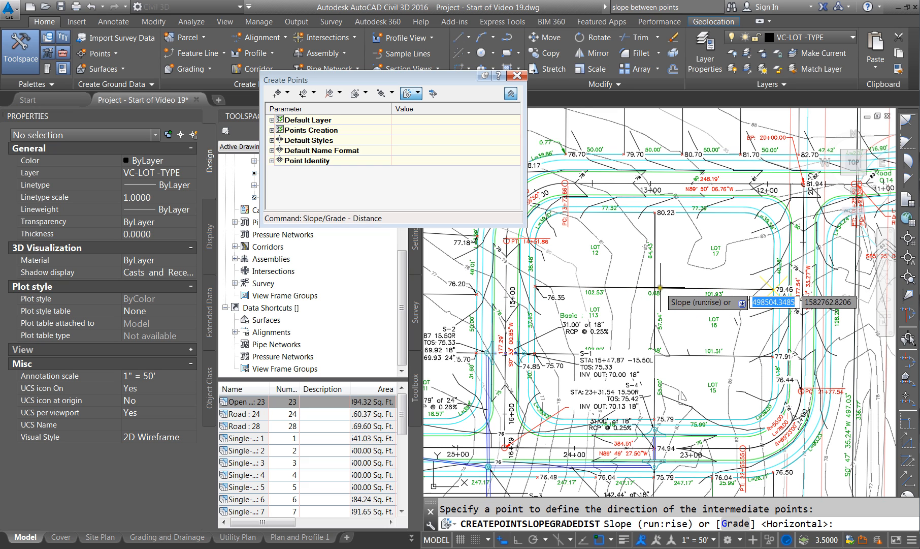
{"action": "left_click", "coordinate": [738, 523]}
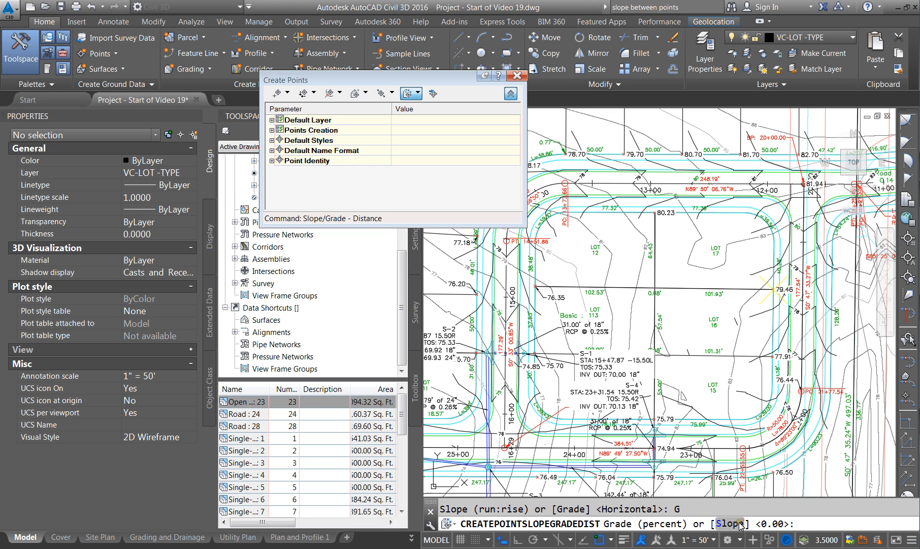
{"action": "type", "text": "1"}
{"action": "key", "text": "Return"}
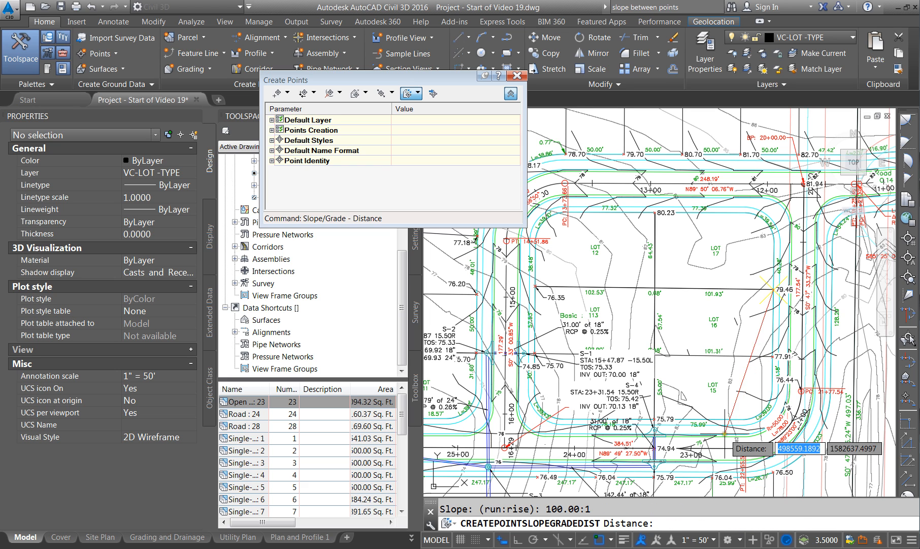
Place the 1 percent grade point at the rear lot line intersection of Lots 12, 16 and 17, with no intermediate points and zero offset.
{"action": "scroll", "coordinate": [652, 288], "scroll_direction": "up", "scroll_amount": 5}
{"action": "right_click", "coordinate": [649, 280], "text": "shift"}
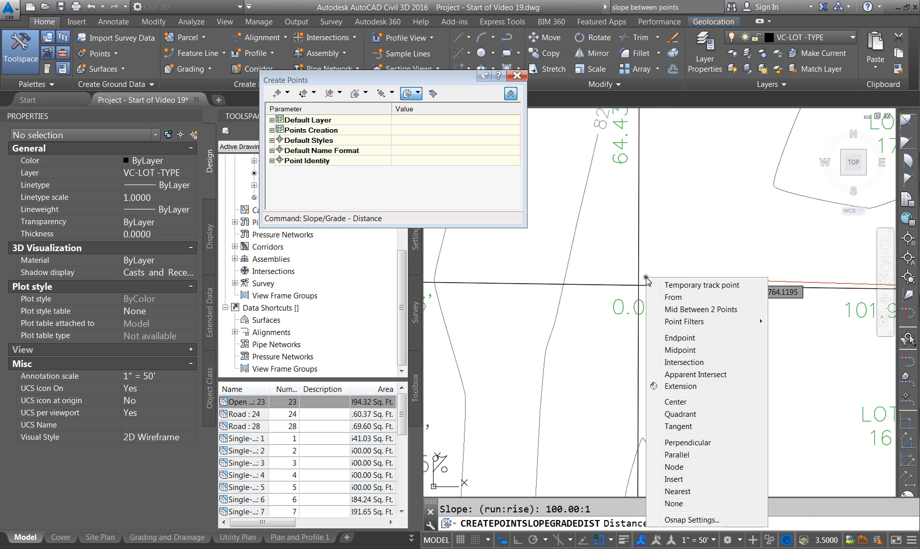
{"action": "left_click", "coordinate": [684, 361]}
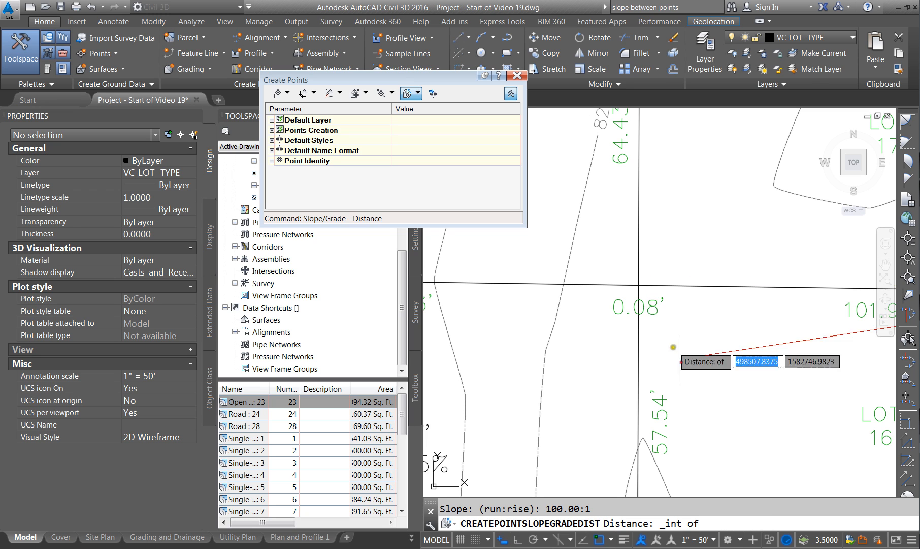
{"action": "left_click", "coordinate": [639, 284]}
{"action": "scroll", "coordinate": [642, 294], "scroll_direction": "down", "scroll_amount": 4}
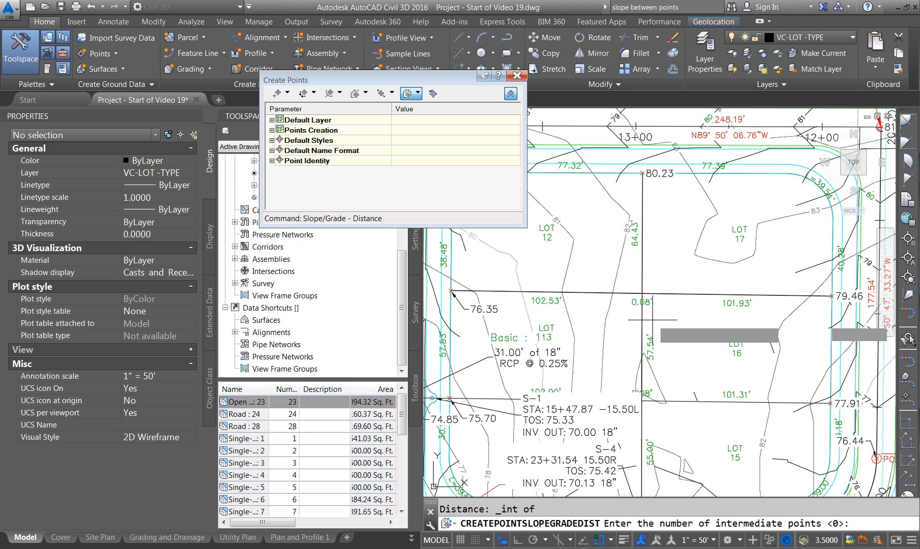
{"action": "key", "text": "Return"}
{"action": "key", "text": "Return"}
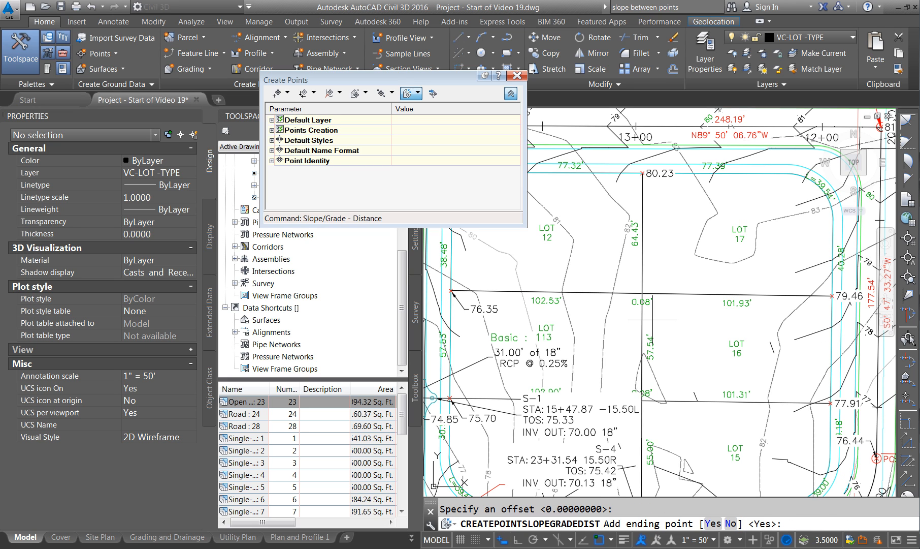
{"action": "key", "text": "Return"}
{"action": "key", "text": "Escape"}
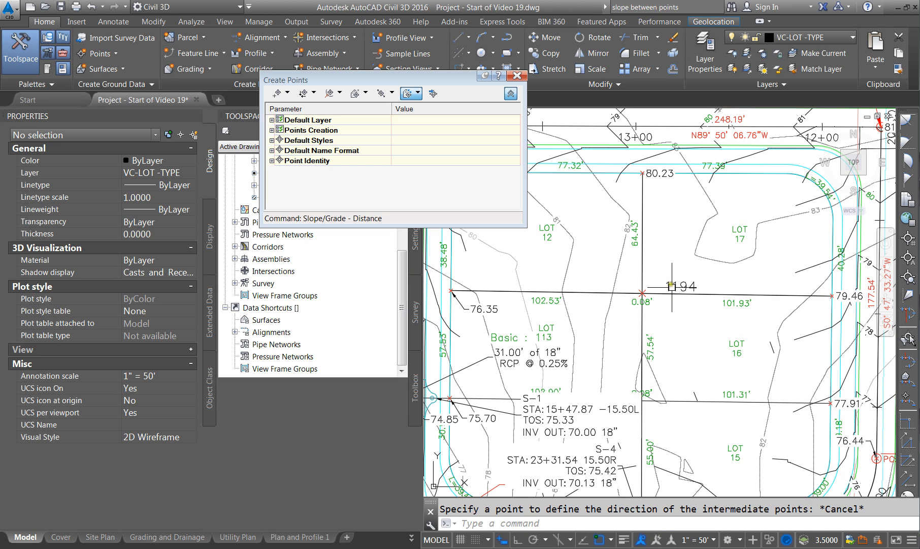
Set the label style of the new point at the rear corner of Lots 16 and 17 to Elevation Only.
{"action": "left_click", "coordinate": [670, 286]}
{"action": "left_click", "coordinate": [146, 229]}
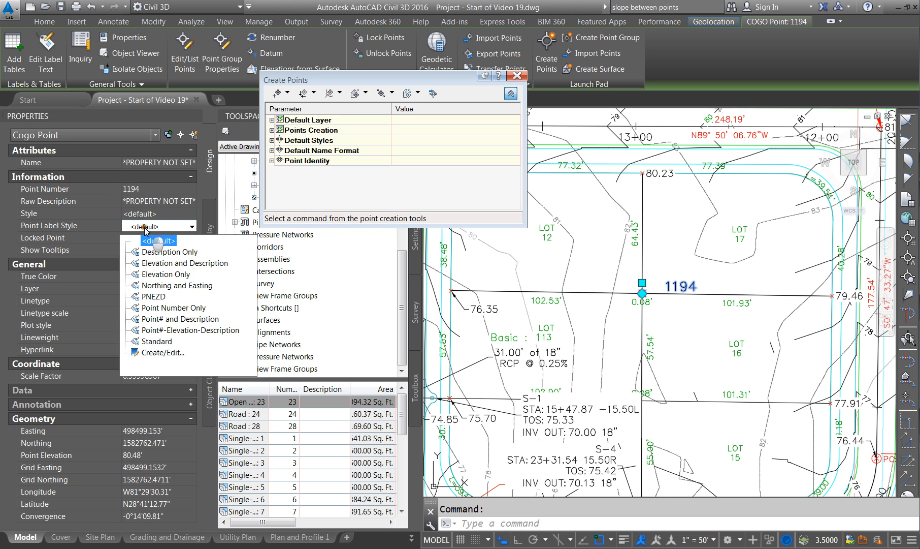
{"action": "key", "text": "Escape"}
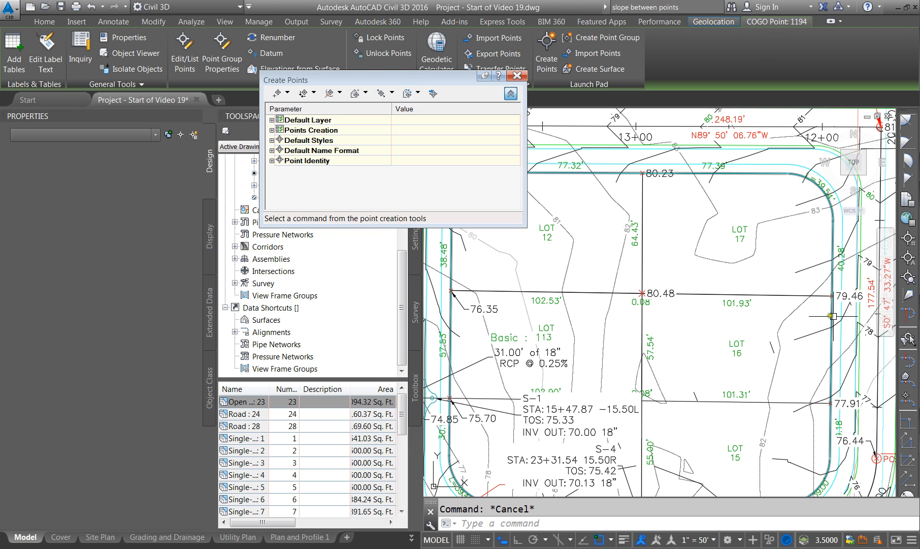
{"action": "scroll", "coordinate": [673, 293], "scroll_direction": "up", "scroll_amount": 2}
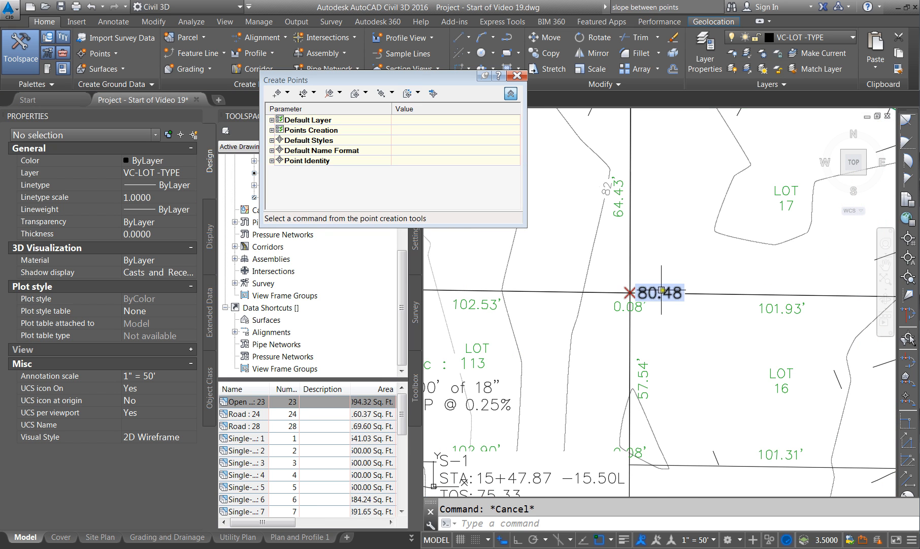
{"action": "scroll", "coordinate": [649, 293], "scroll_direction": "down", "scroll_amount": 2}
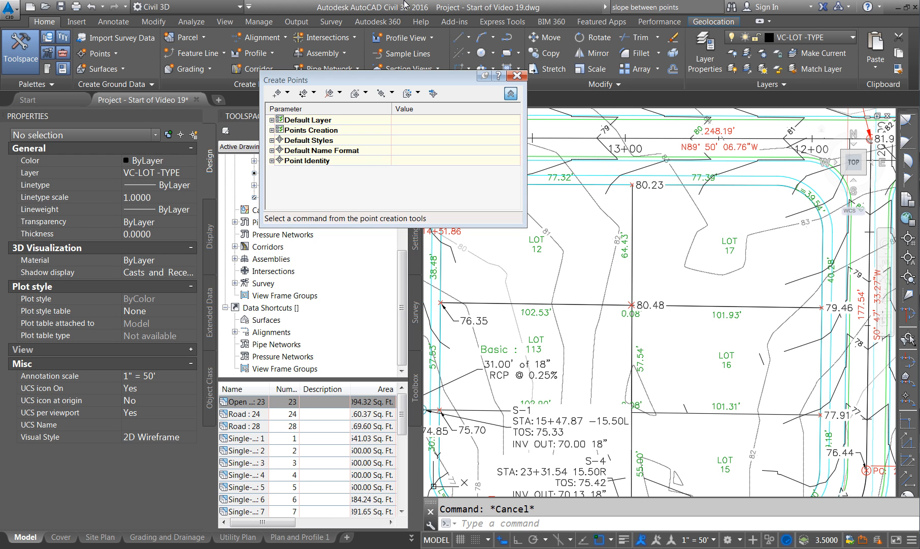
Measure the grade between the 80.48 point and the 80.23 point along the Lot 12/17 line by picking points with List Slope.
{"action": "left_click", "coordinate": [78, 26]}
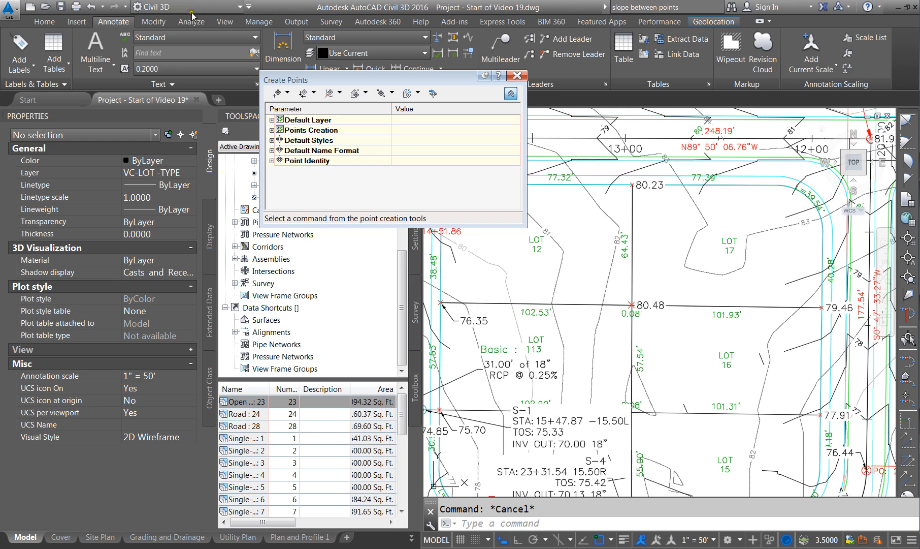
{"action": "left_click", "coordinate": [204, 28]}
{"action": "left_click", "coordinate": [888, 52]}
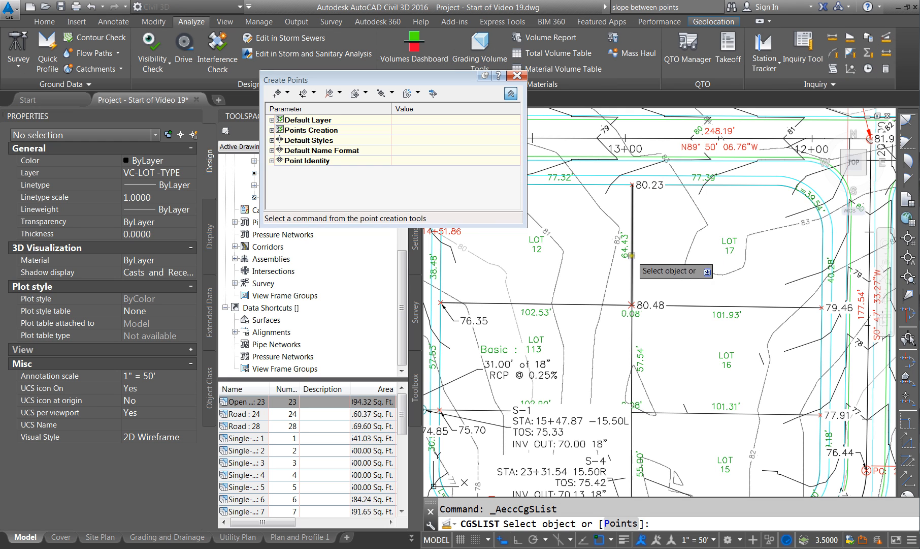
{"action": "type", "text": "P"}
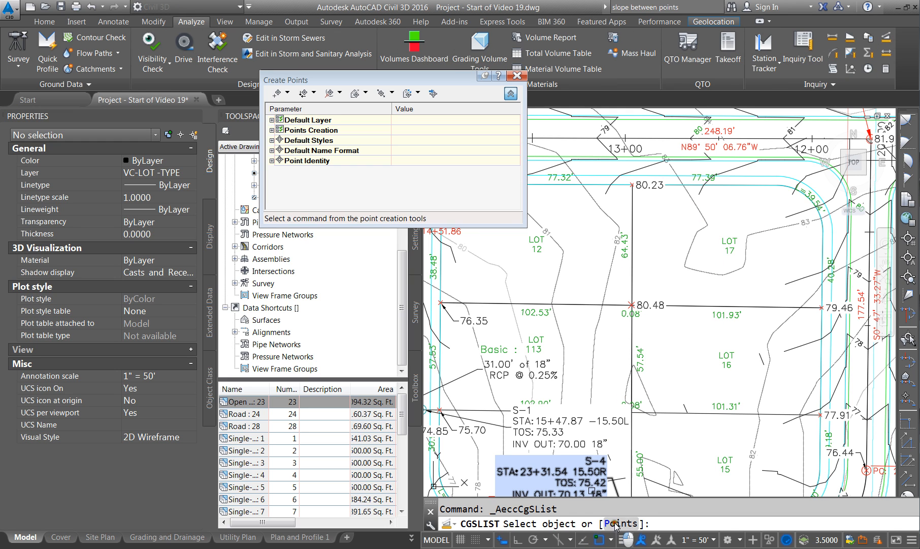
{"action": "key", "text": "Return"}
{"action": "left_click", "coordinate": [632, 303]}
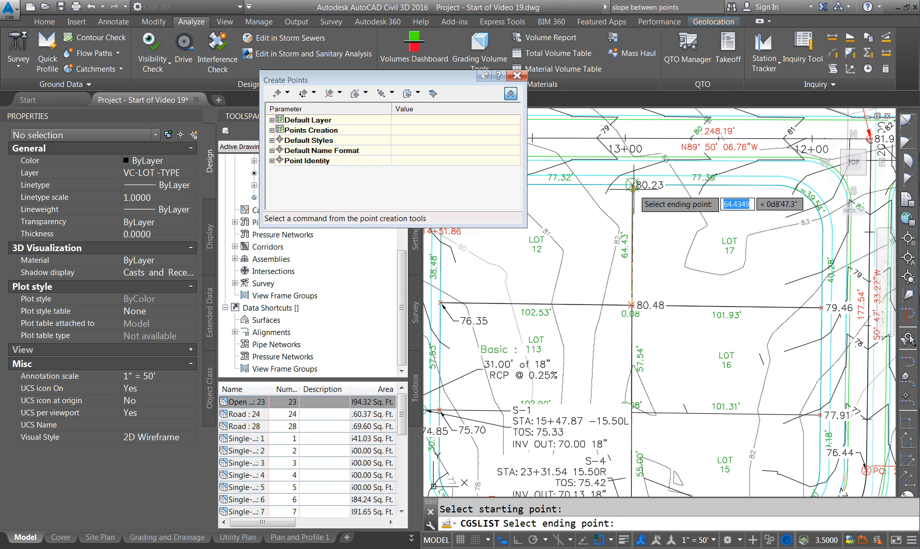
{"action": "left_click", "coordinate": [632, 184]}
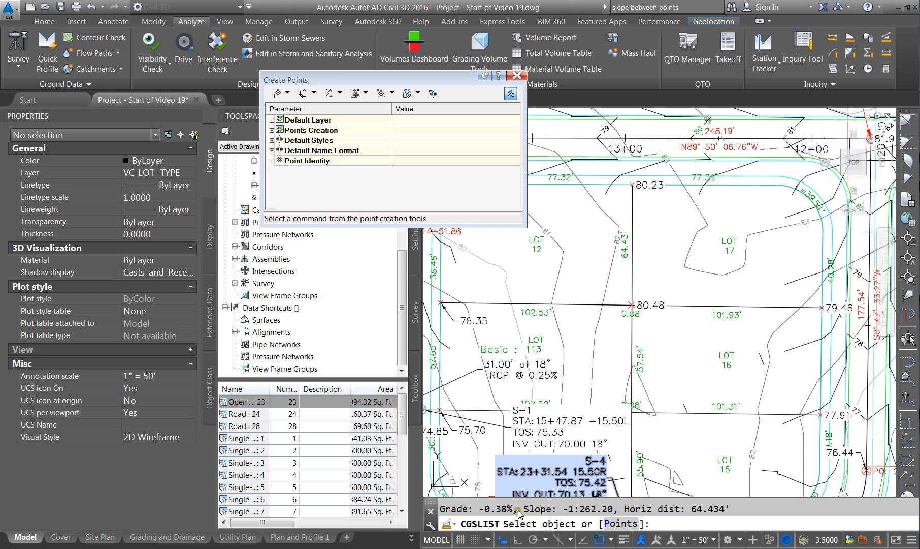
{"action": "key", "text": "Escape"}
Delete the 80.48 point at the rear corner of Lots 16 and 17.
{"action": "left_click", "coordinate": [645, 299]}
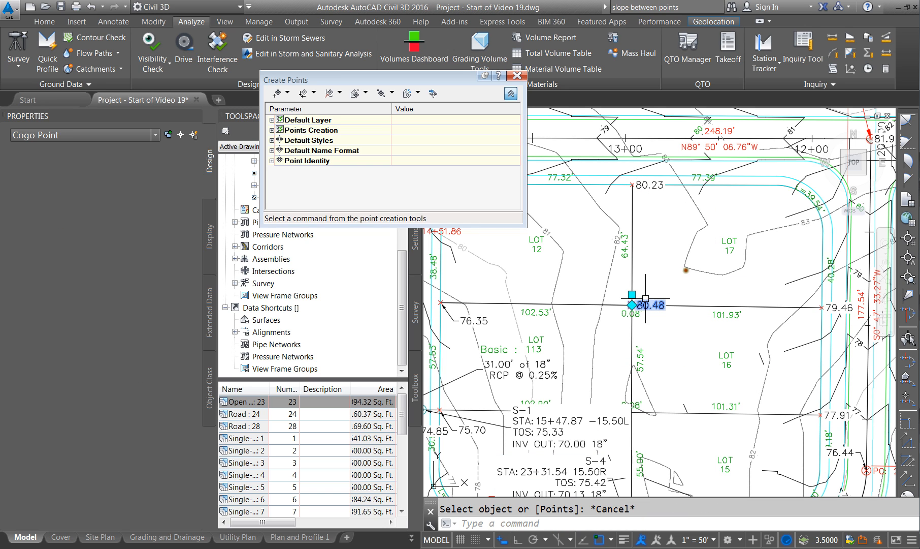
{"action": "key", "text": "Delete"}
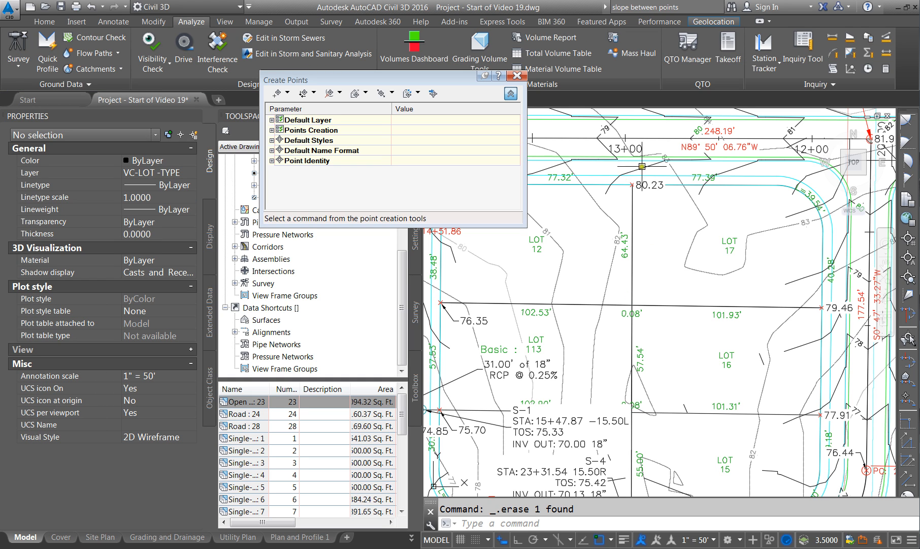
Start Slope/Grade - Distance from the 80.23 point south along the Lot 12/17 line to the rear lot line intersection, with a 1 percent grade.
{"action": "left_click", "coordinate": [420, 95]}
{"action": "left_click", "coordinate": [445, 117]}
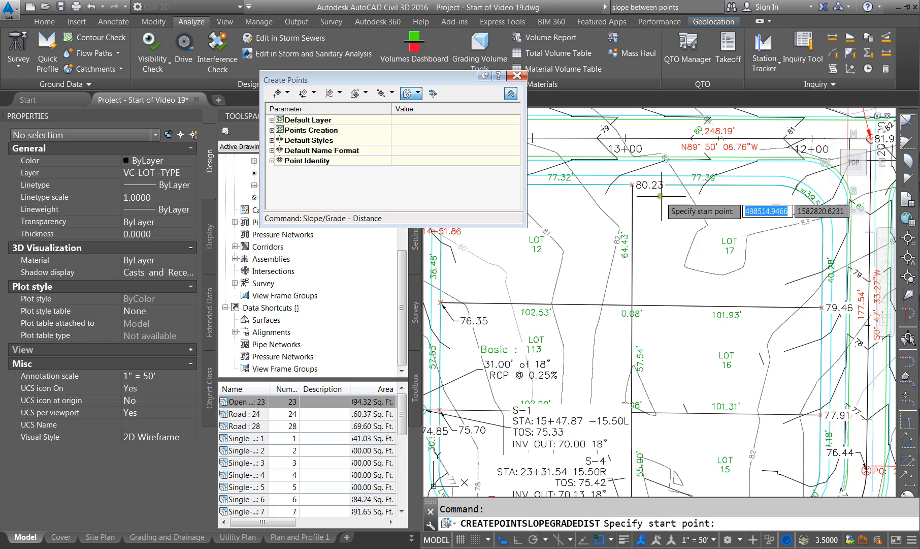
{"action": "left_click", "coordinate": [633, 185]}
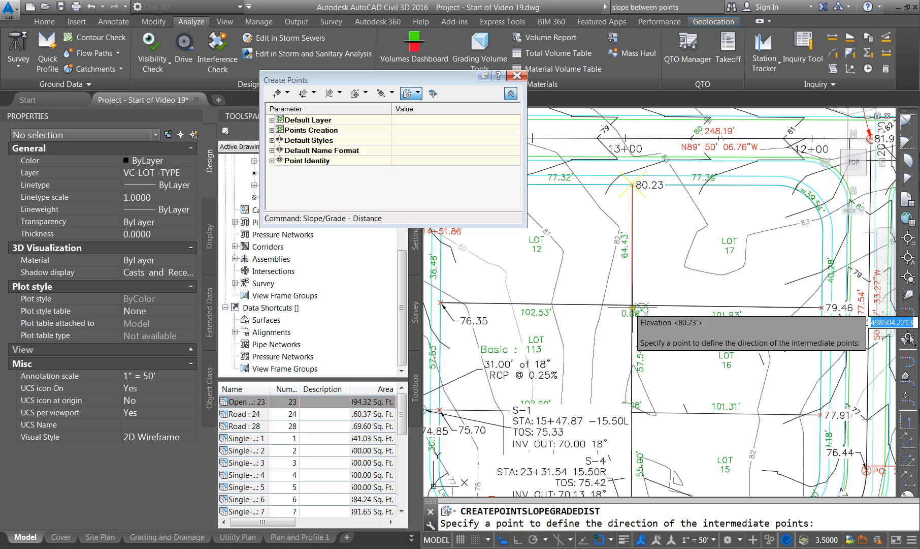
{"action": "scroll", "coordinate": [633, 359], "scroll_direction": "down", "scroll_amount": 5}
{"action": "scroll", "coordinate": [635, 384], "scroll_direction": "up", "scroll_amount": 5}
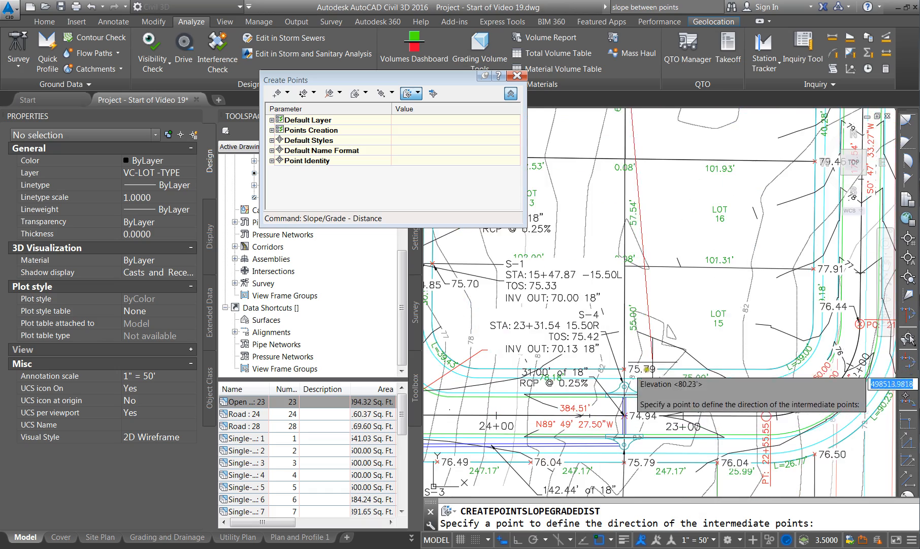
{"action": "scroll", "coordinate": [645, 369], "scroll_direction": "up", "scroll_amount": 2}
{"action": "right_click", "coordinate": [639, 268], "text": "shift"}
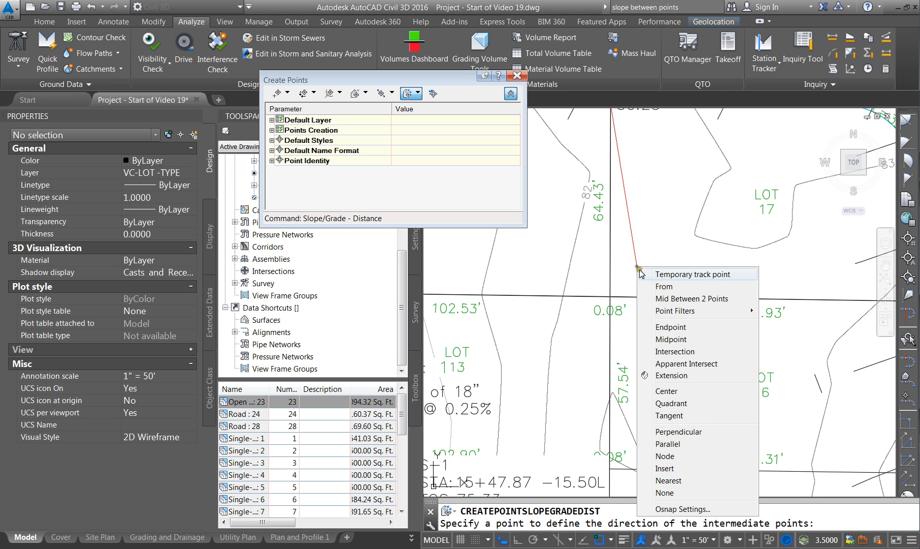
{"action": "left_click", "coordinate": [671, 351]}
{"action": "left_click", "coordinate": [608, 299]}
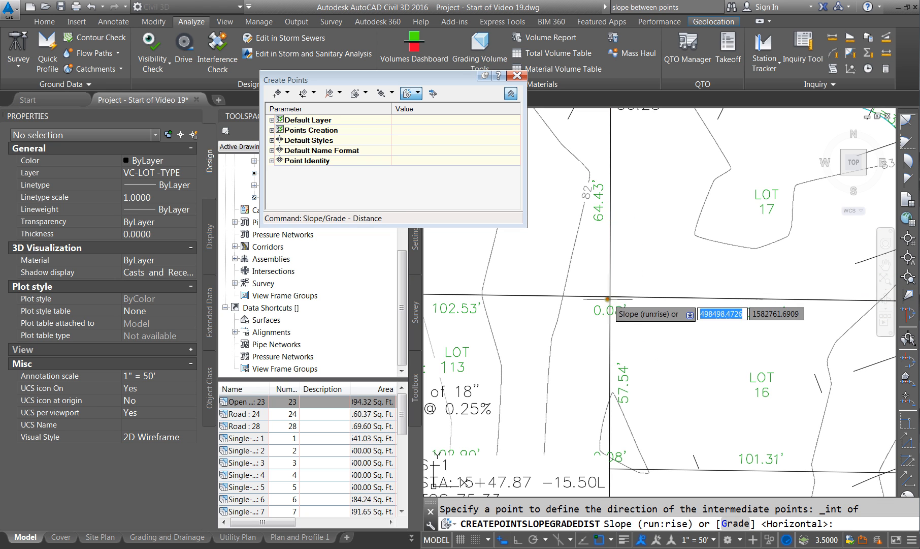
{"action": "scroll", "coordinate": [608, 300], "scroll_direction": "down", "scroll_amount": 3}
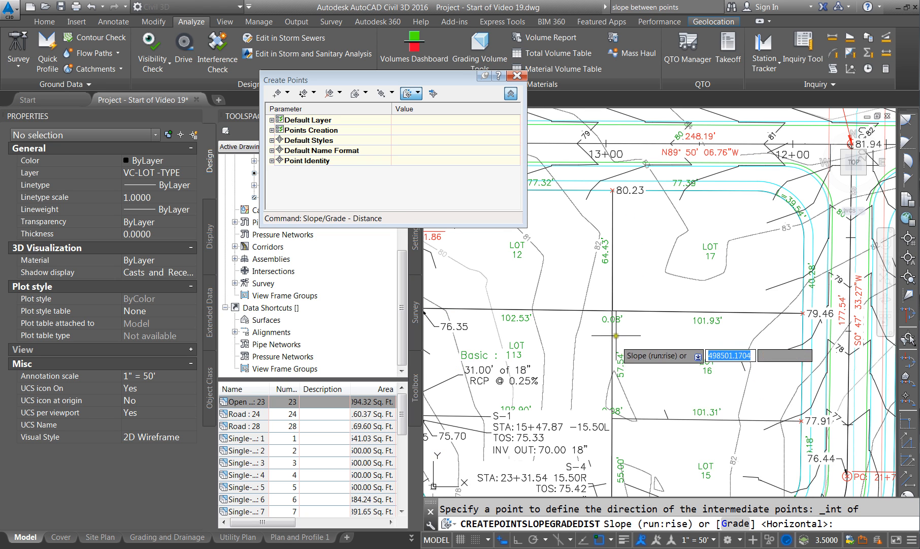
{"action": "left_click", "coordinate": [733, 523]}
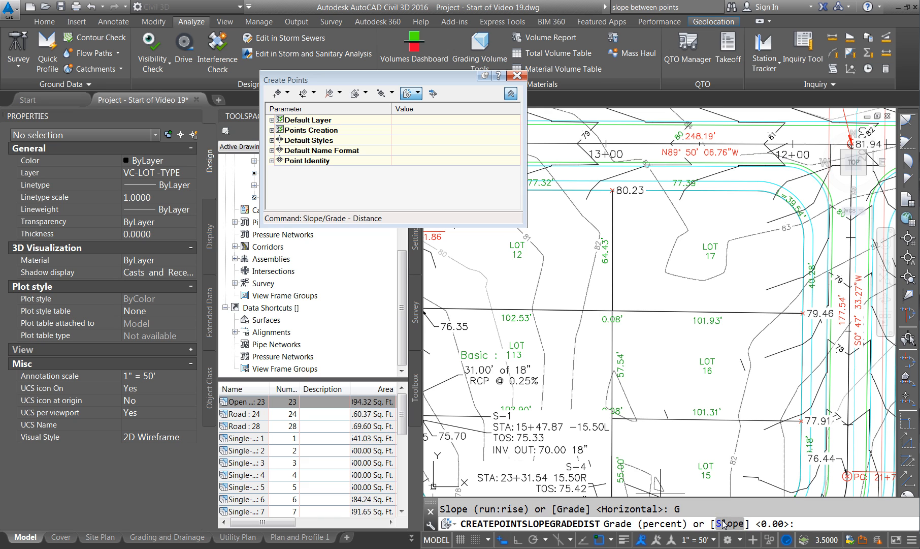
{"action": "type", "text": "1"}
{"action": "key", "text": "Return"}
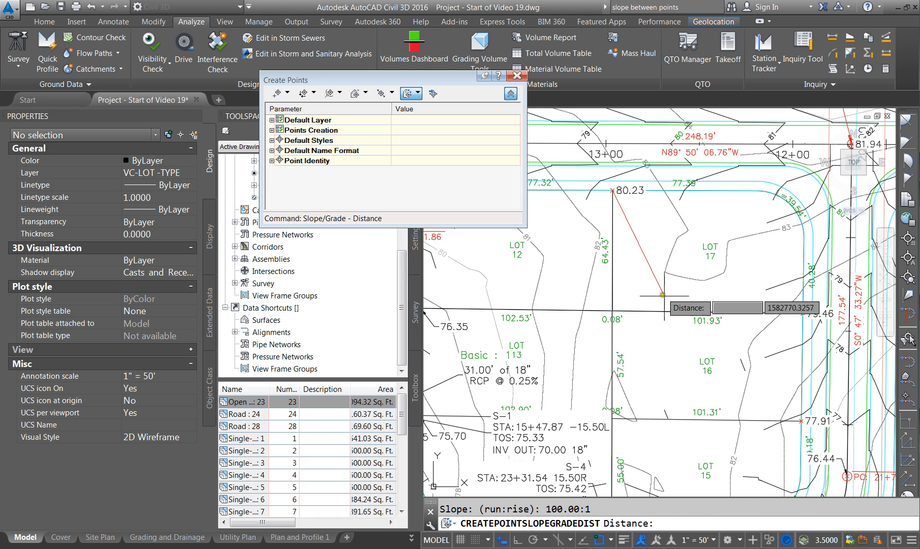
Place the ending point at the intersection of the Lot 12/17 and Lot 16/17 lines, with no intermediate points and zero offset.
{"action": "right_click", "coordinate": [614, 308], "text": "shift"}
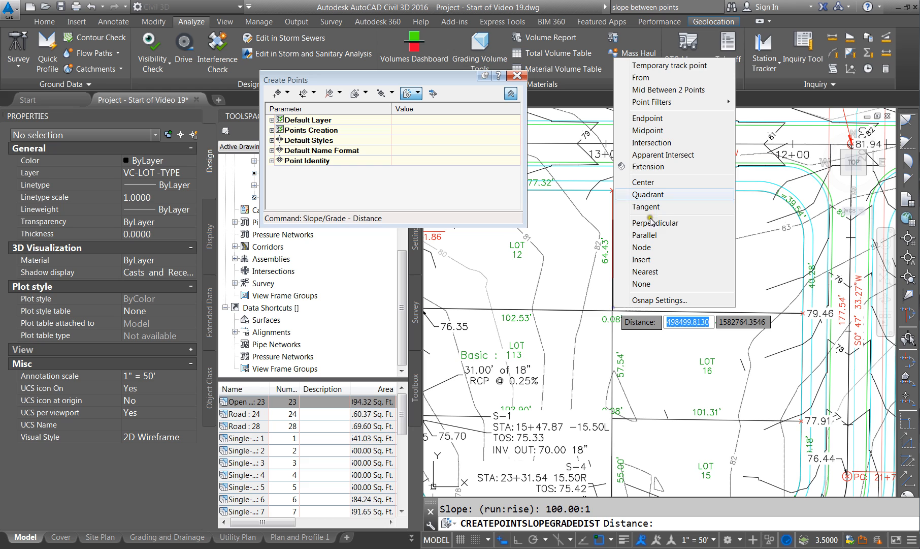
{"action": "left_click", "coordinate": [653, 143]}
{"action": "left_click", "coordinate": [610, 305]}
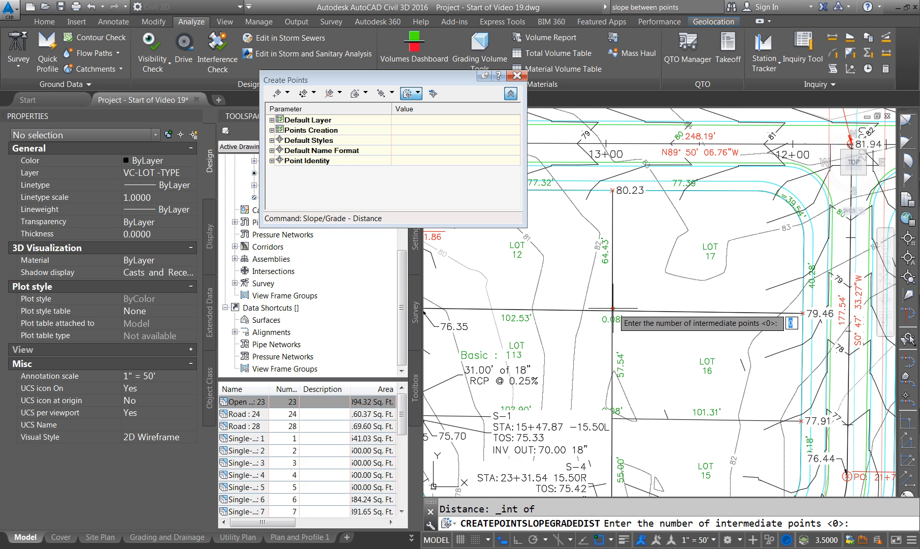
{"action": "key", "text": "Return"}
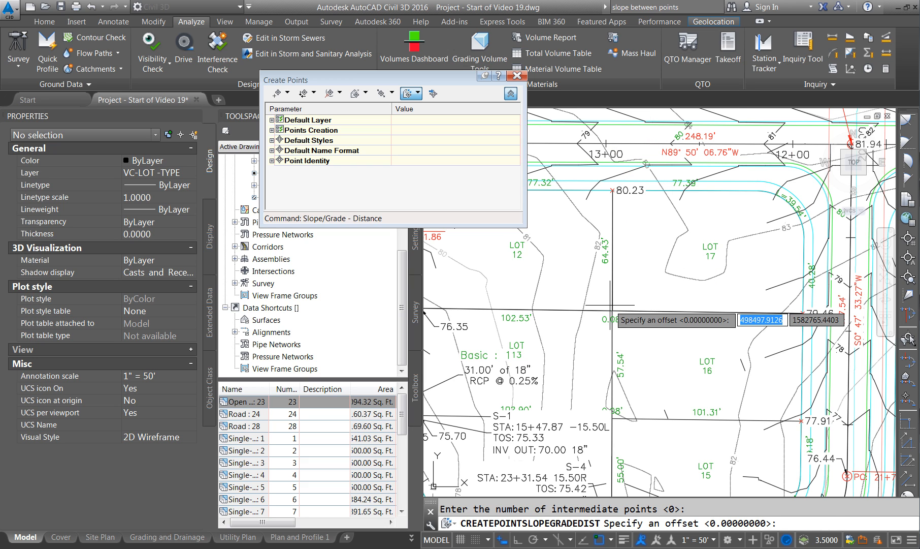
{"action": "key", "text": "Return"}
{"action": "key", "text": "Return"}
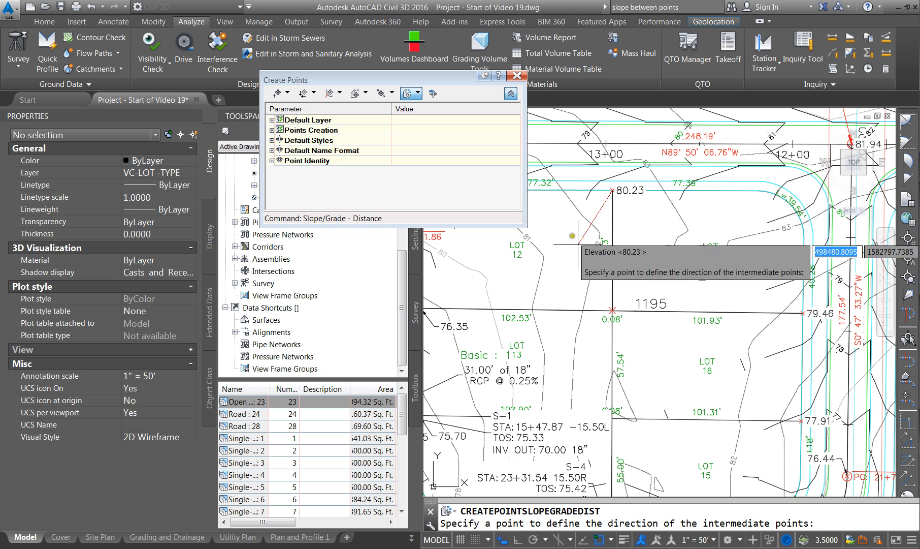
{"action": "key", "text": "Escape"}
Set the label style of the new point at the Lot 16/17 rear corner to Elevation Only.
{"action": "left_click", "coordinate": [649, 303]}
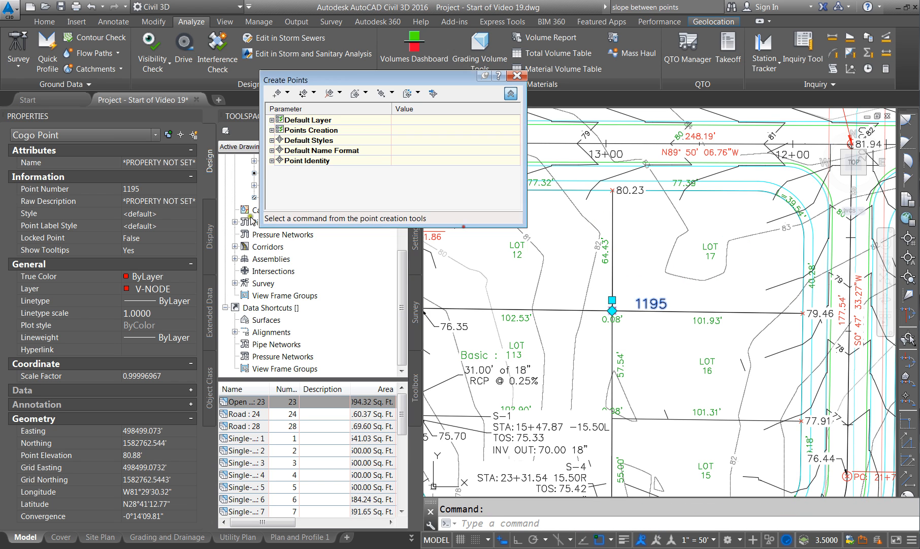
{"action": "left_click", "coordinate": [156, 230]}
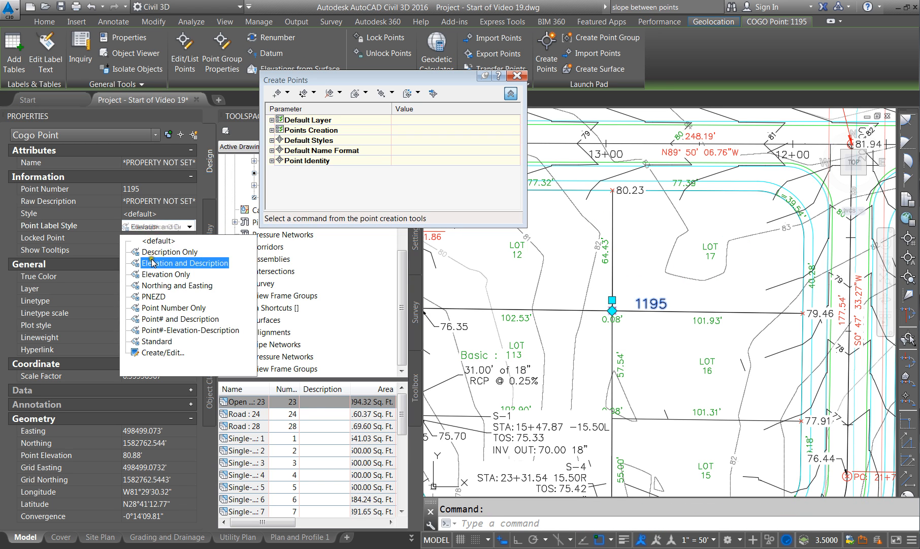
{"action": "left_click", "coordinate": [155, 277]}
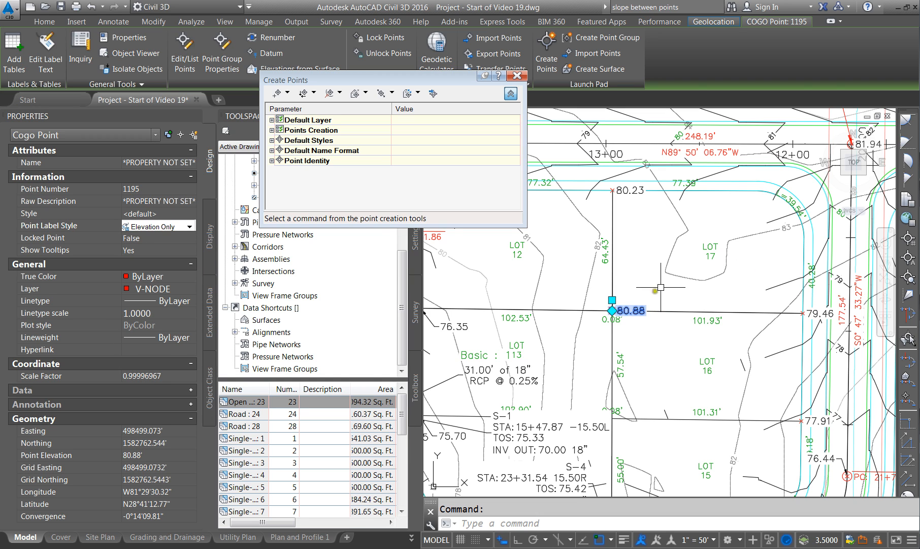
{"action": "key", "text": "Escape"}
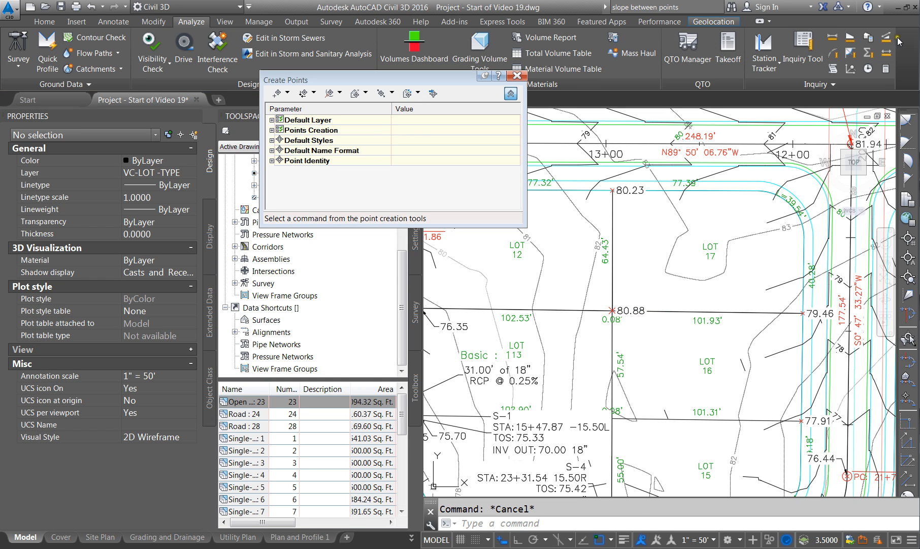
Measure the grade from the 80.88 point to the 79.46 point along the Lot 16/17 line.
{"action": "left_click", "coordinate": [888, 39]}
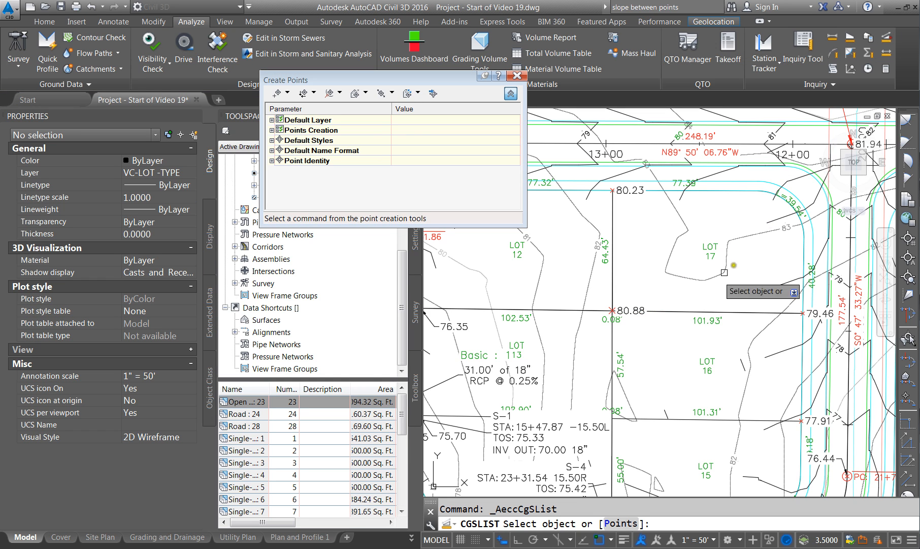
{"action": "left_click", "coordinate": [613, 524]}
{"action": "left_click", "coordinate": [612, 309]}
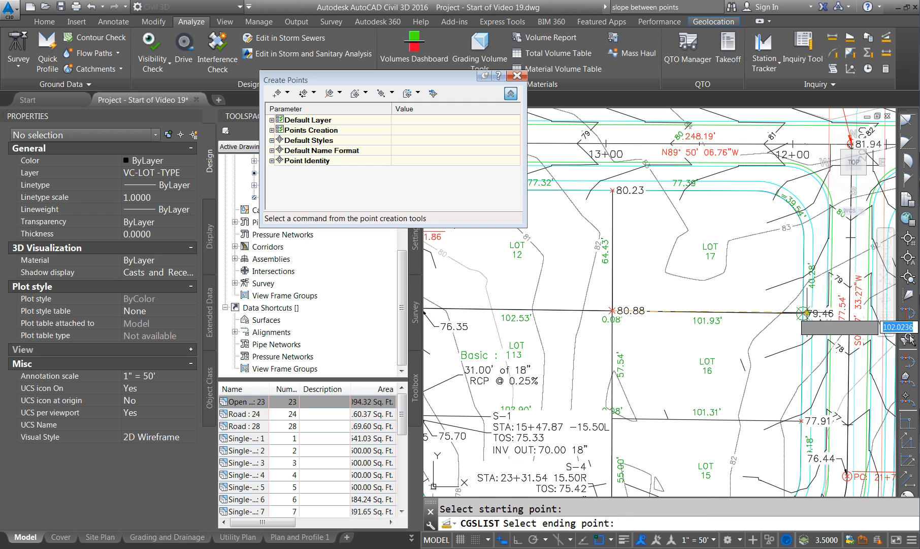
{"action": "left_click", "coordinate": [803, 313]}
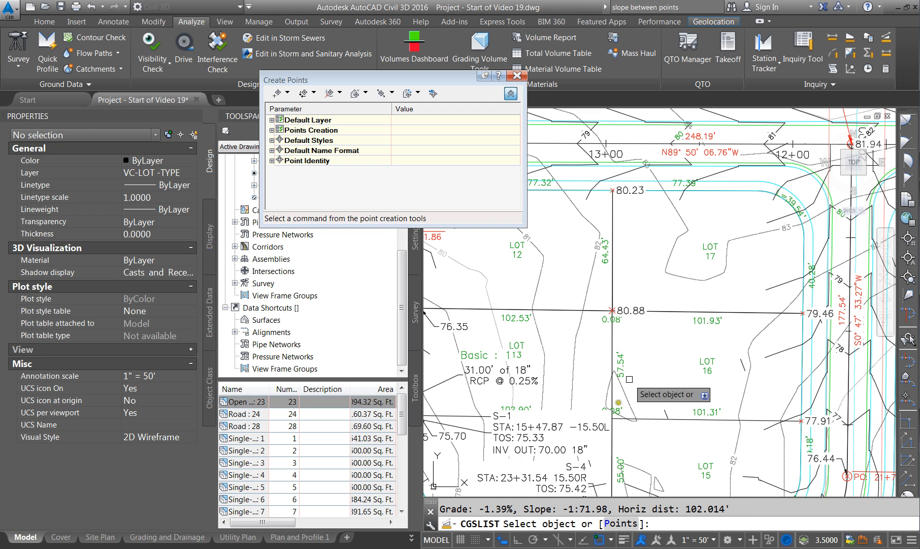
Examine the spot elevations around the rear corner of Lots 12, 13, 16 and 17 and the neighbouring lot lines.
{"action": "key", "text": "Escape"}
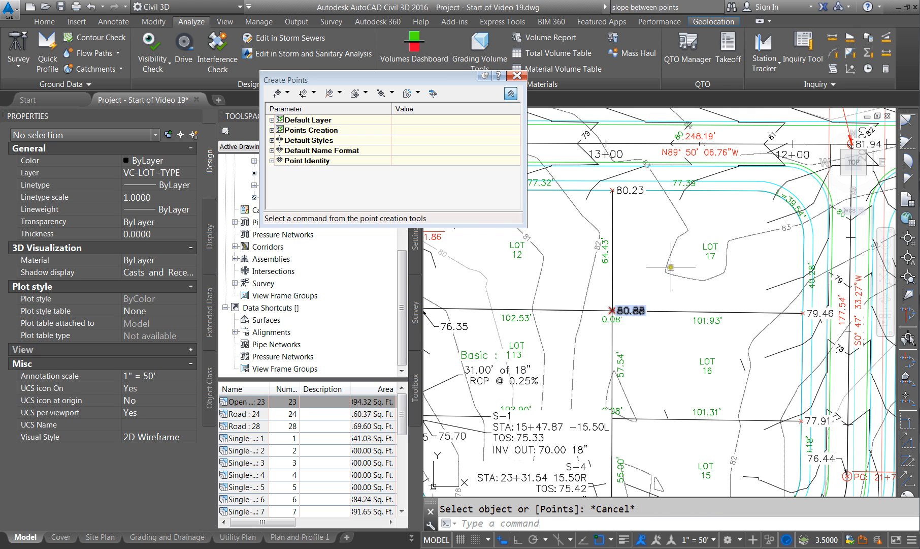
{"action": "scroll", "coordinate": [671, 266], "scroll_direction": "down", "scroll_amount": 2}
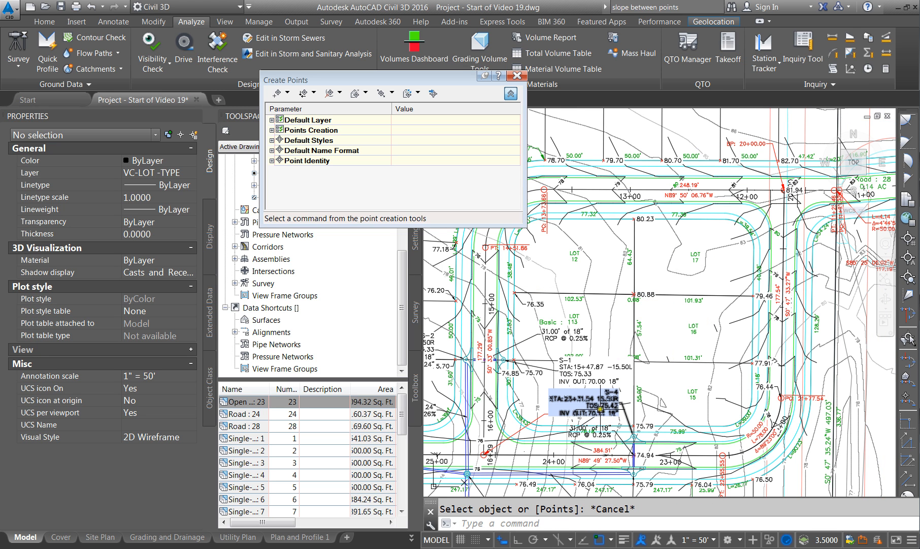
{"action": "scroll", "coordinate": [607, 380], "scroll_direction": "up", "scroll_amount": 2}
{"action": "scroll", "coordinate": [660, 354], "scroll_direction": "down", "scroll_amount": 2}
{"action": "scroll", "coordinate": [662, 270], "scroll_direction": "up", "scroll_amount": 2}
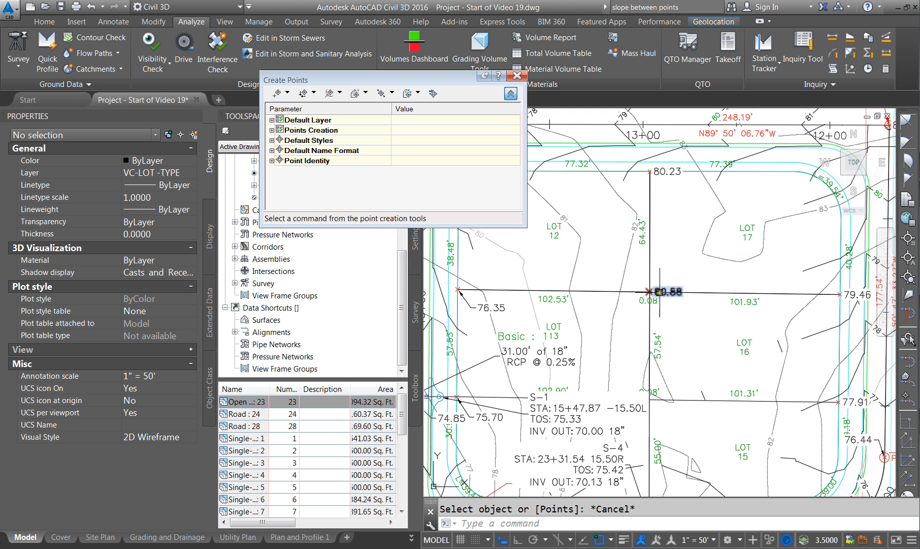
{"action": "scroll", "coordinate": [635, 305], "scroll_direction": "down", "scroll_amount": 2}
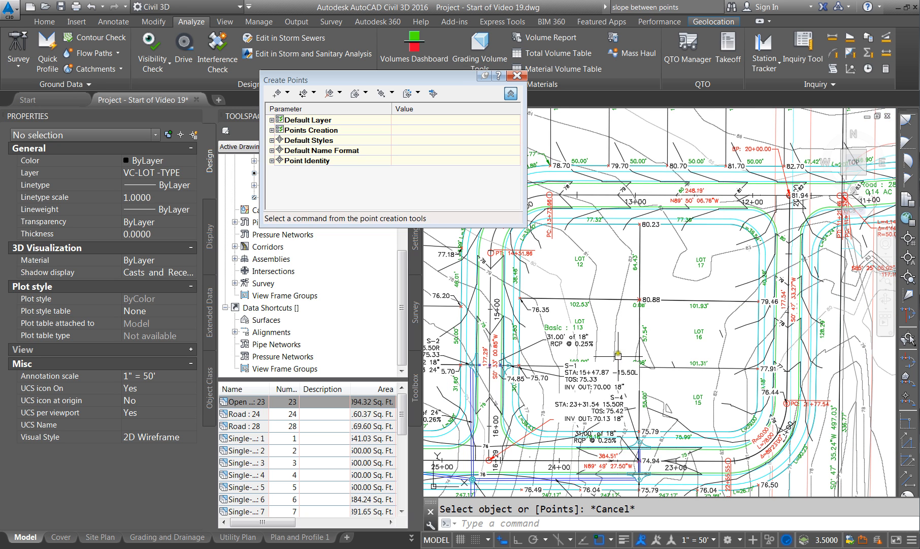
{"action": "scroll", "coordinate": [559, 374], "scroll_direction": "up", "scroll_amount": 2}
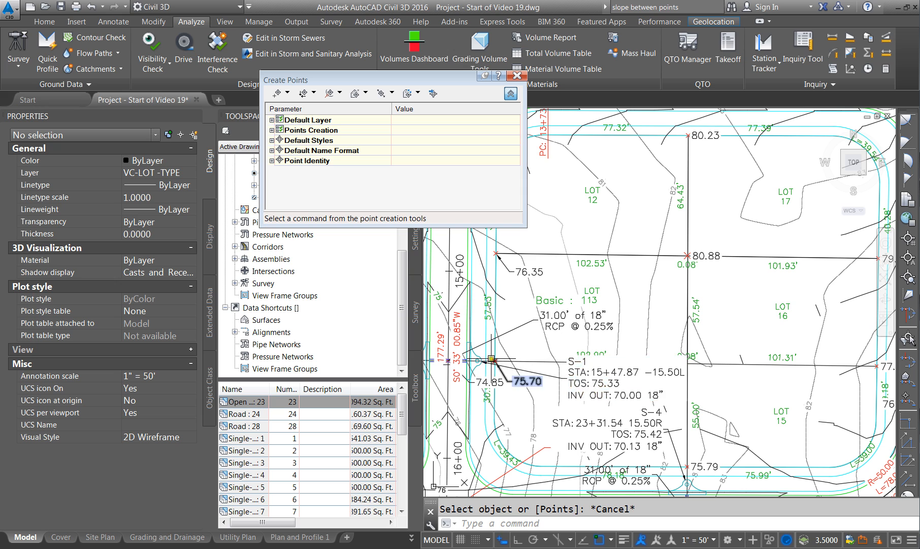
{"action": "scroll", "coordinate": [468, 372], "scroll_direction": "down", "scroll_amount": 2}
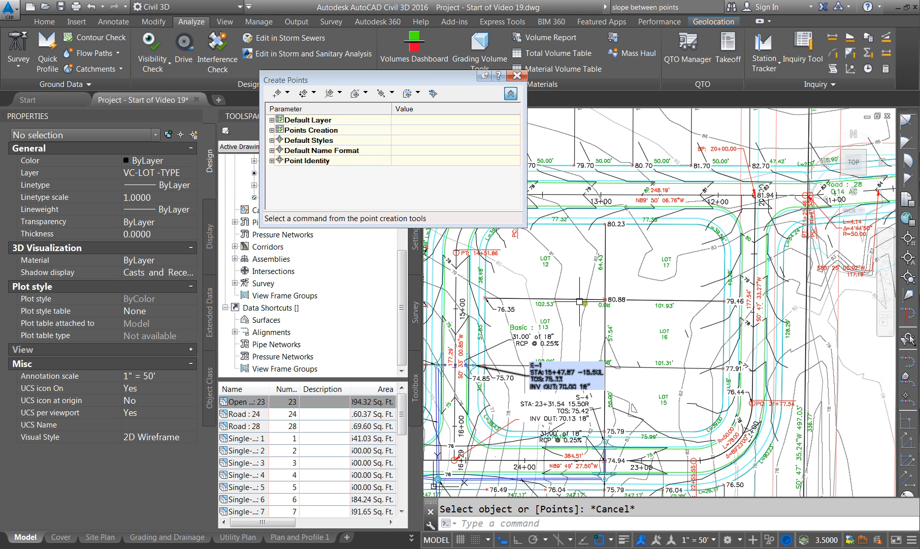
Measure the grade between the 80.88 rear corner point and the 76.35 point along the Lot 12/13 line.
{"action": "scroll", "coordinate": [479, 289], "scroll_direction": "up", "scroll_amount": 3}
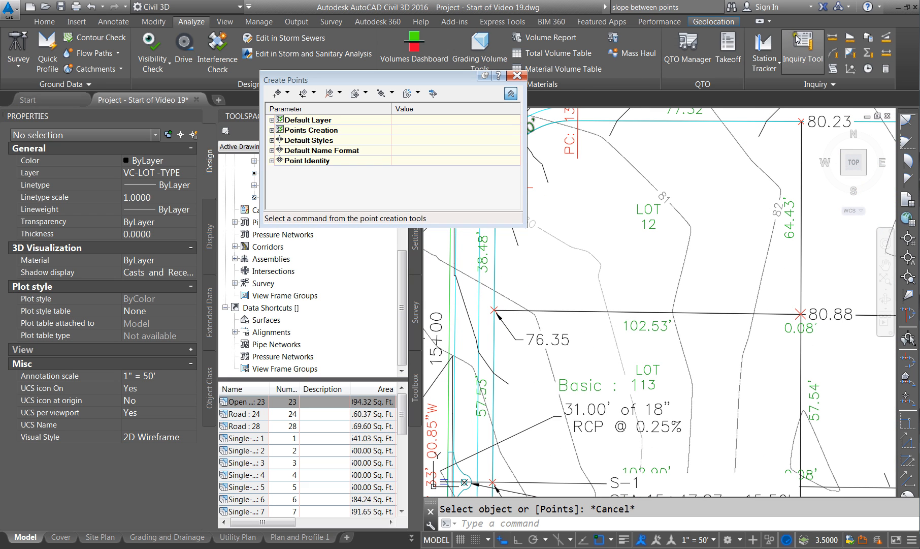
{"action": "left_click", "coordinate": [883, 69]}
{"action": "left_click", "coordinate": [800, 308]}
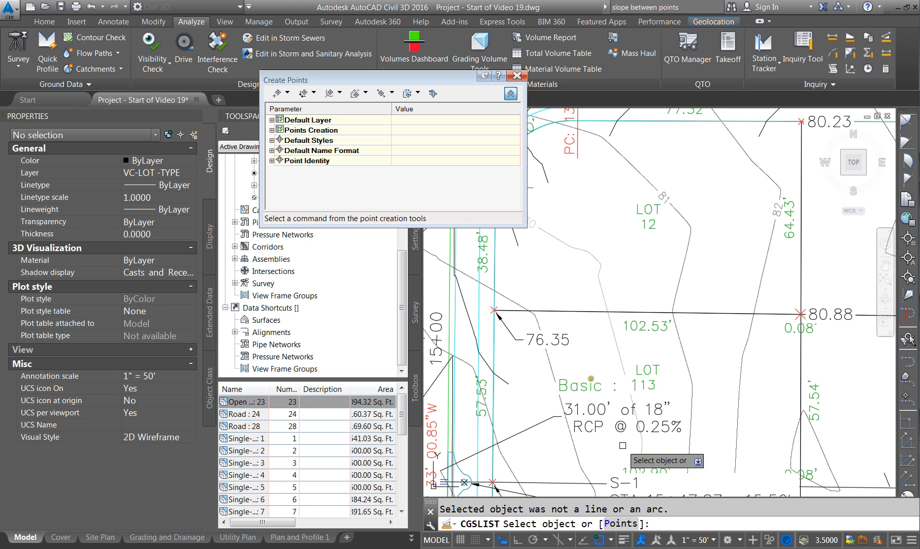
{"action": "type", "text": "P"}
{"action": "key", "text": "Return"}
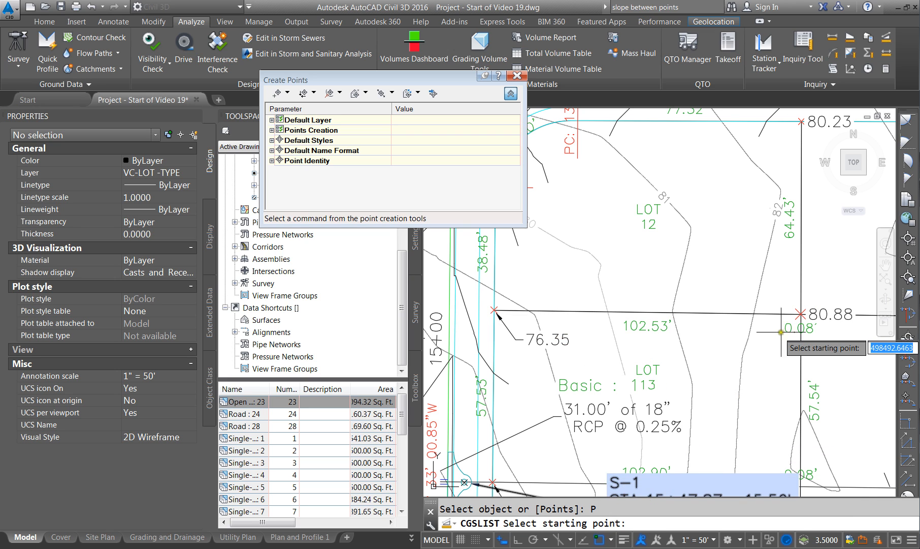
{"action": "left_click", "coordinate": [801, 313]}
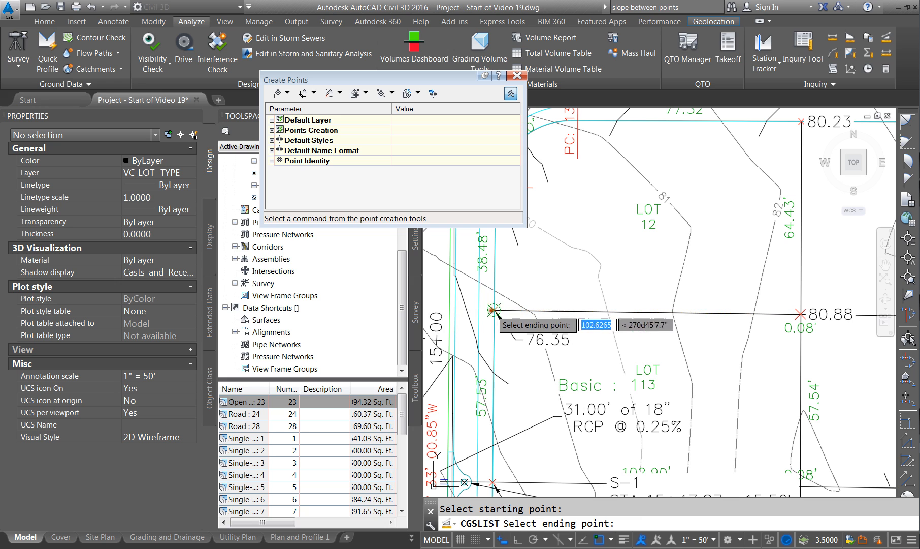
{"action": "left_click", "coordinate": [493, 309]}
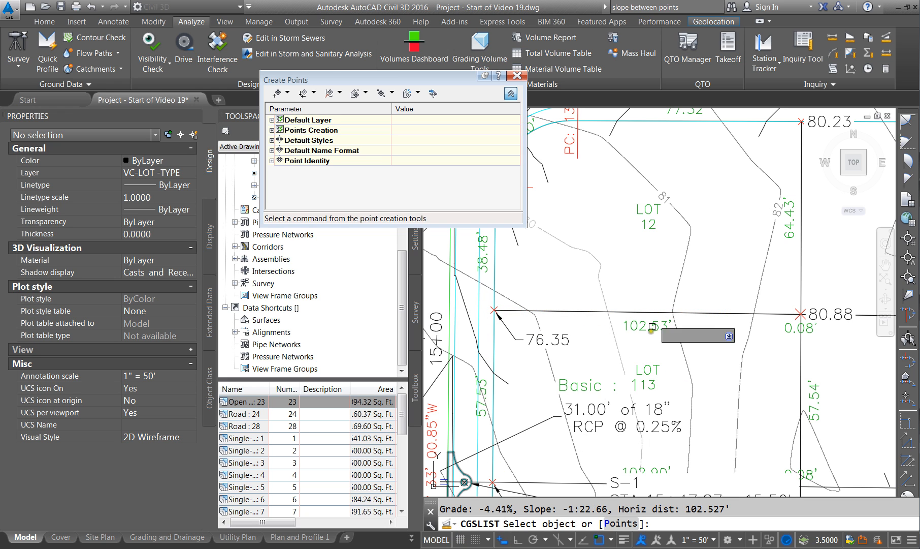
{"action": "scroll", "coordinate": [630, 267], "scroll_direction": "down", "scroll_amount": 2}
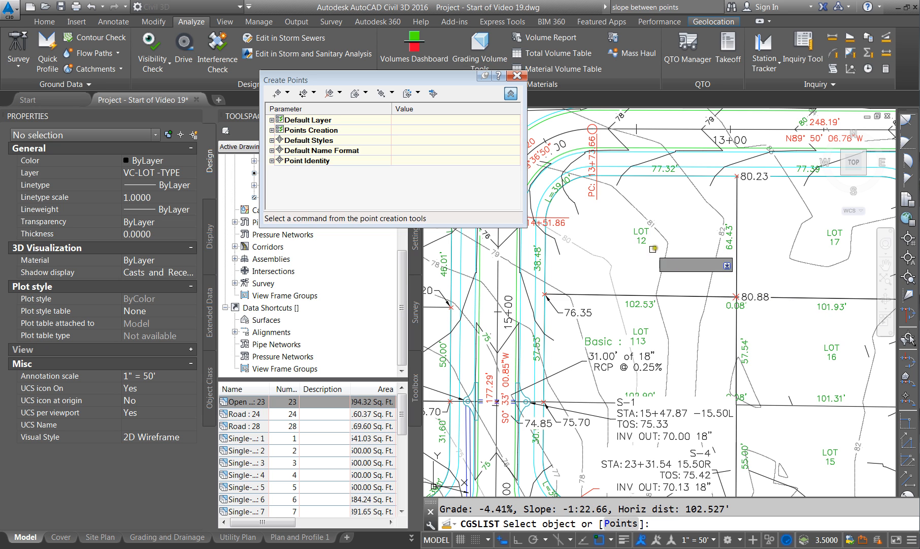
{"action": "scroll", "coordinate": [735, 297], "scroll_direction": "down", "scroll_amount": 1}
{"action": "key", "text": "Escape"}
Copy the type A finished floor elevation text from Lot 9 to just below the Lot 12 label.
{"action": "left_click", "coordinate": [476, 292]}
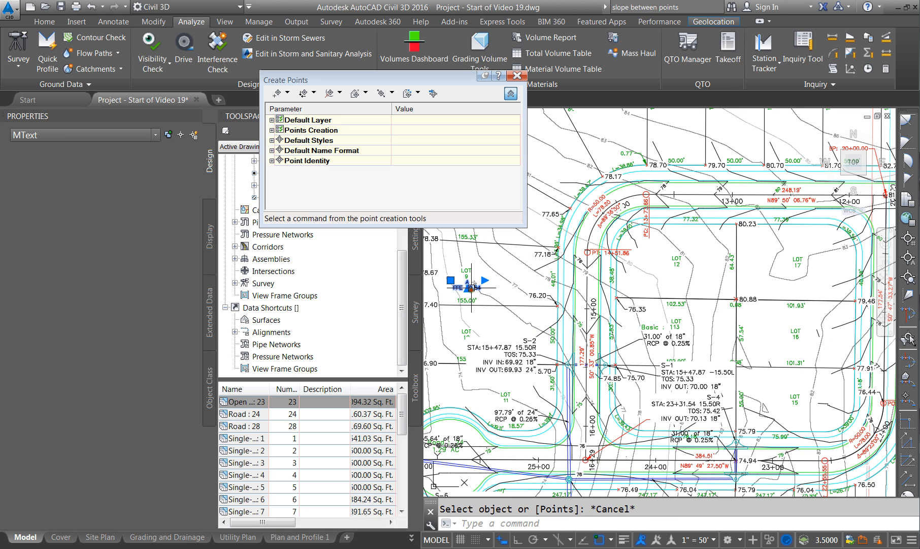
{"action": "key", "text": "Return"}
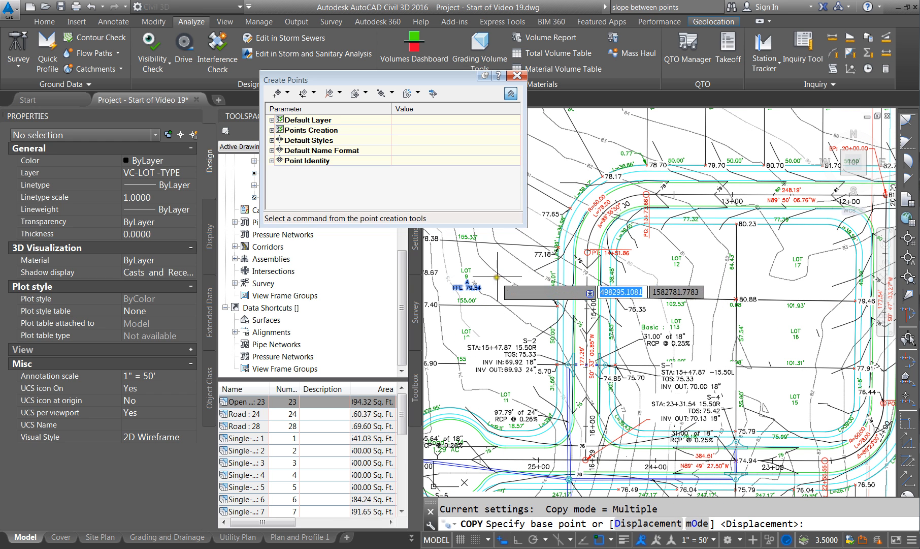
{"action": "left_click", "coordinate": [479, 288]}
{"action": "scroll", "coordinate": [680, 265], "scroll_direction": "up", "scroll_amount": 8}
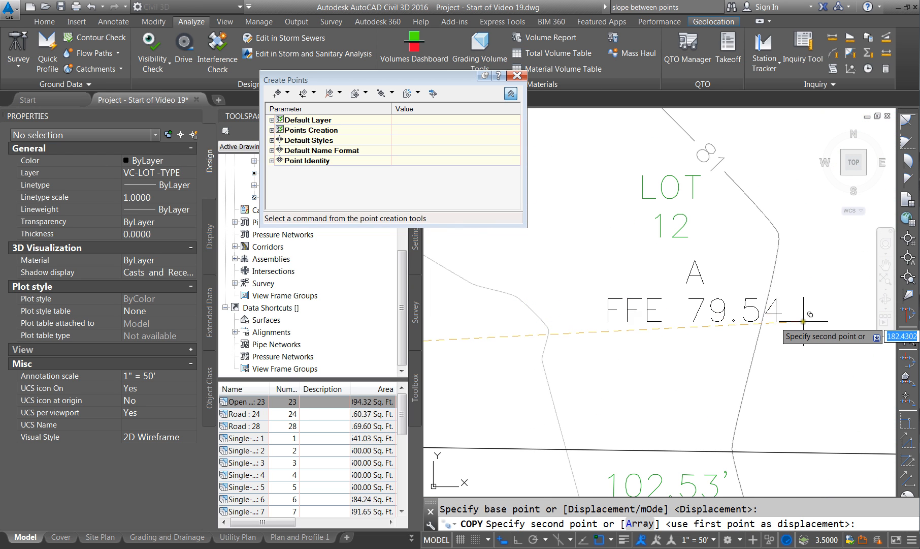
{"action": "scroll", "coordinate": [558, 325], "scroll_direction": "down", "scroll_amount": 6}
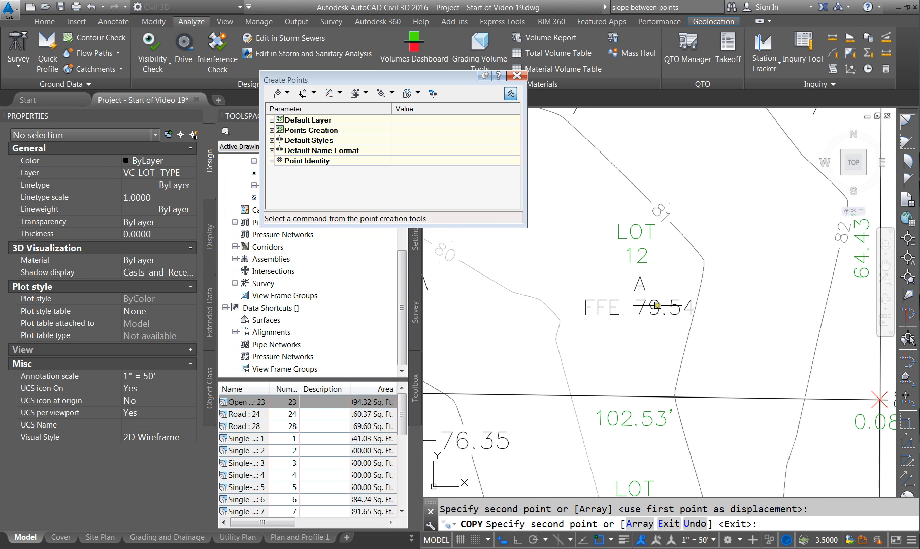
{"action": "key", "text": "Escape"}
Change the copied finished floor elevation text in Lot 12 to FFE 81.55.
{"action": "scroll", "coordinate": [559, 327], "scroll_direction": "down", "scroll_amount": 3}
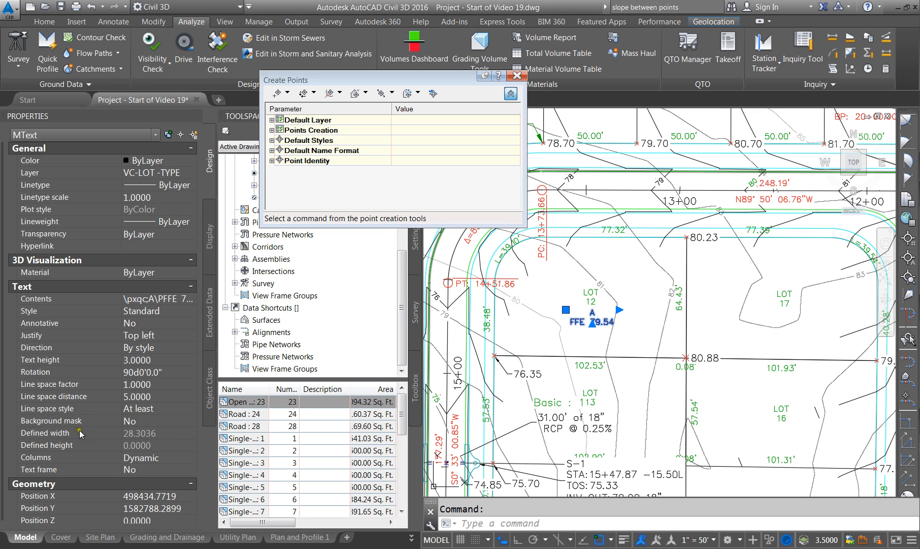
{"action": "left_click", "coordinate": [194, 299]}
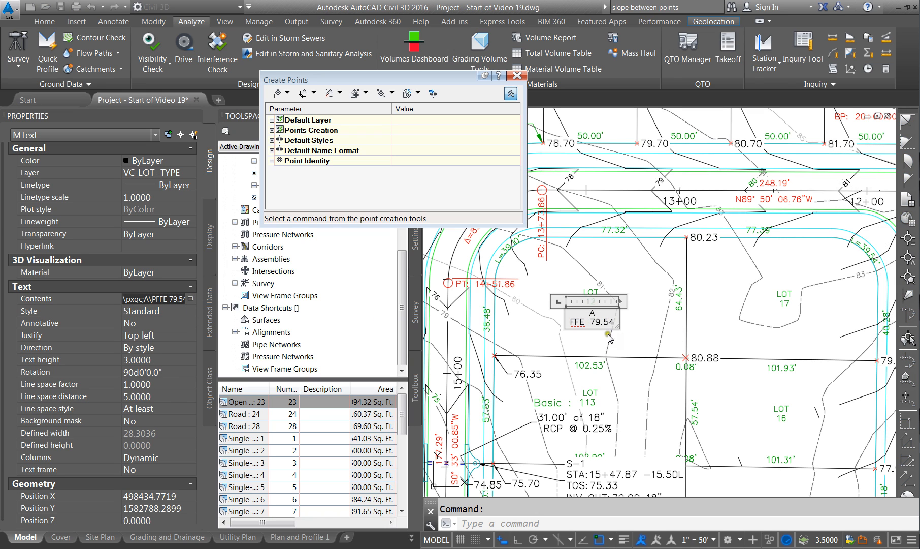
{"action": "left_click_drag", "start_coordinate": [591, 321], "coordinate": [632, 321]}
{"action": "type", "text": "81"}
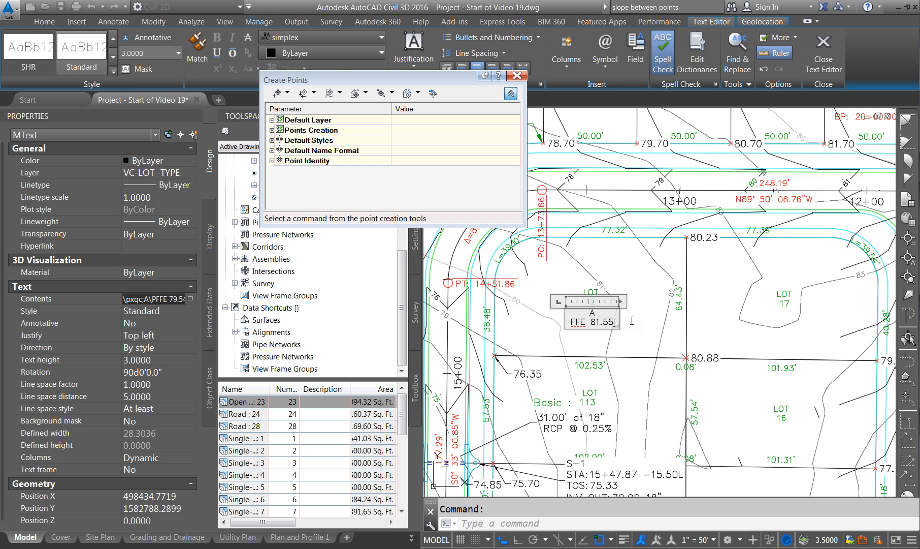
{"action": "left_click", "coordinate": [602, 343]}
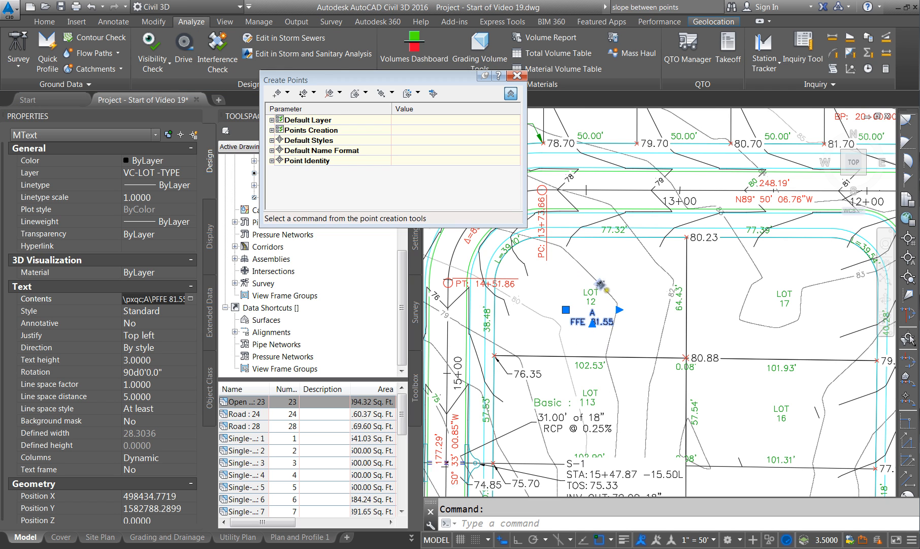
Measure the grade between the 83.74 rear point and the 76.04 front point along the west line of Lot 19.
{"action": "scroll", "coordinate": [599, 189], "scroll_direction": "down", "scroll_amount": 2}
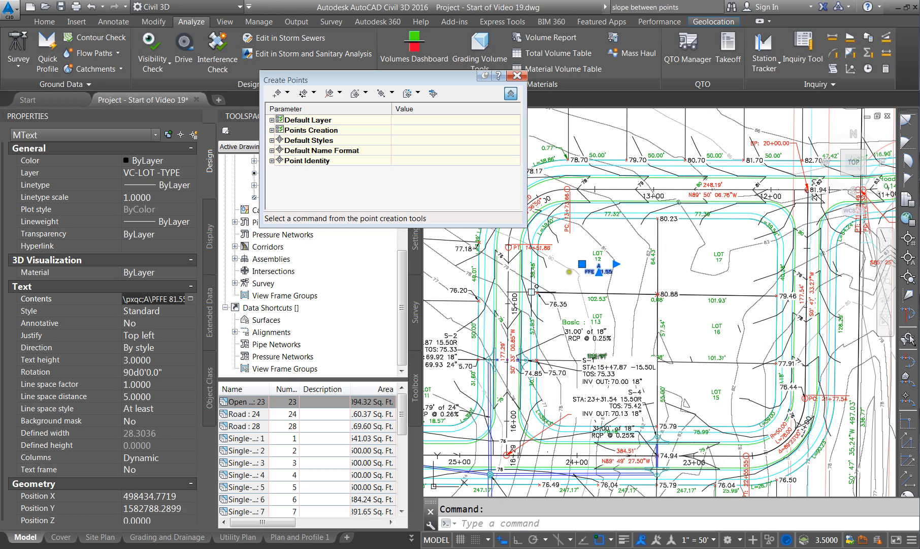
{"action": "scroll", "coordinate": [592, 363], "scroll_direction": "down", "scroll_amount": 5}
{"action": "scroll", "coordinate": [704, 386], "scroll_direction": "up", "scroll_amount": 7}
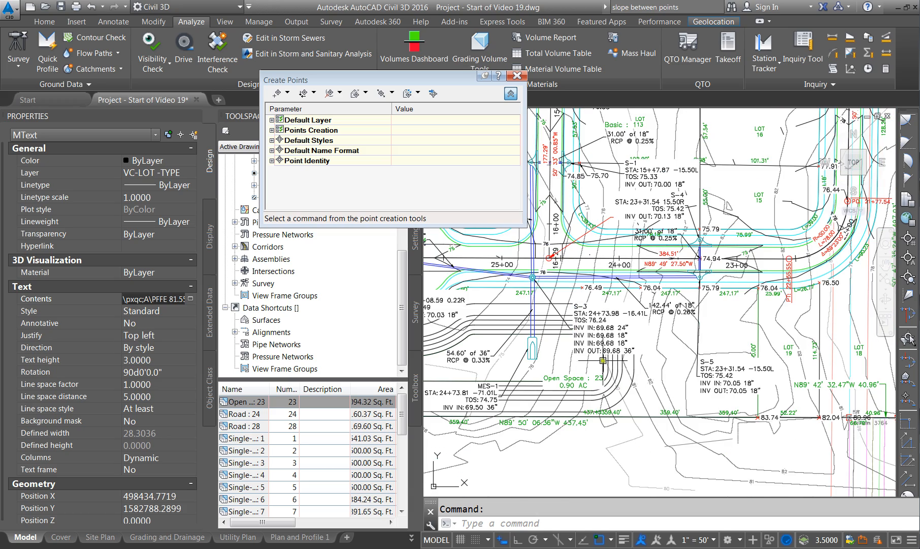
{"action": "scroll", "coordinate": [711, 401], "scroll_direction": "up", "scroll_amount": 2}
{"action": "scroll", "coordinate": [536, 431], "scroll_direction": "down", "scroll_amount": 1}
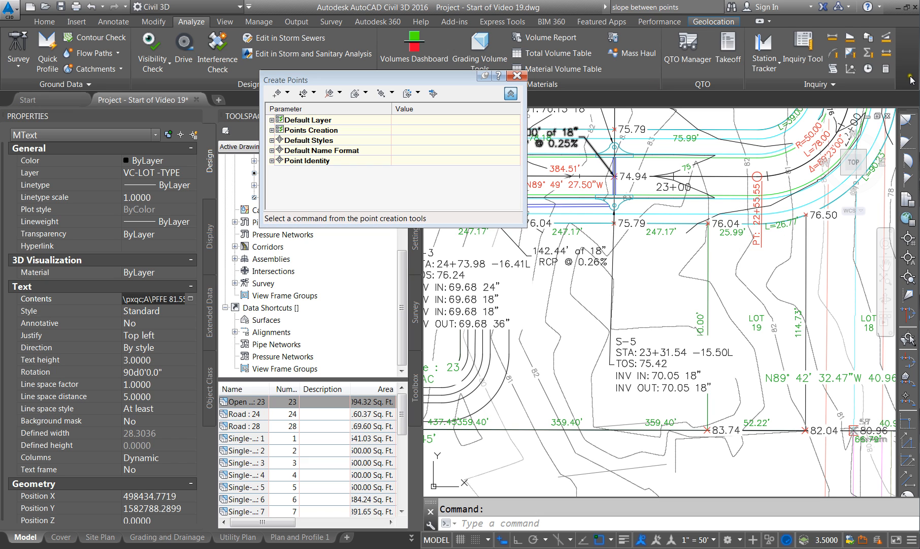
{"action": "left_click", "coordinate": [886, 35]}
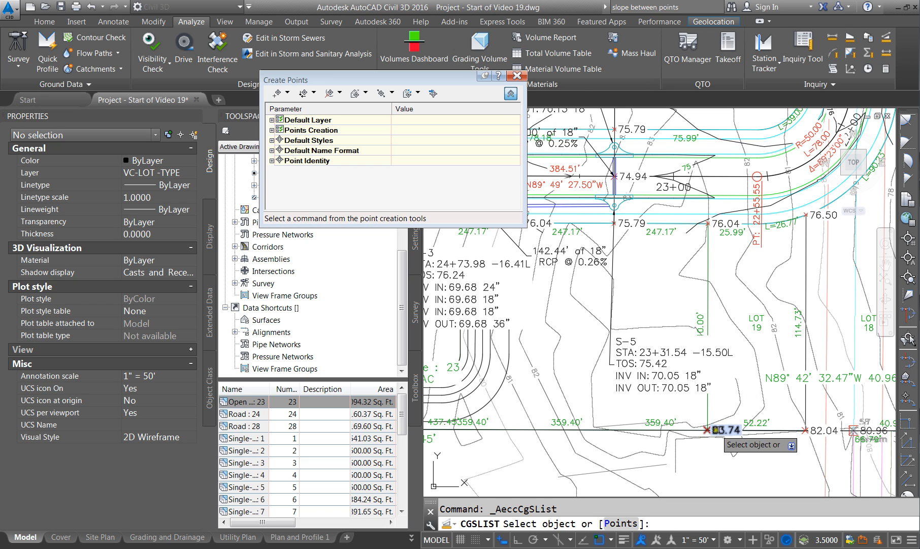
{"action": "left_click", "coordinate": [708, 429]}
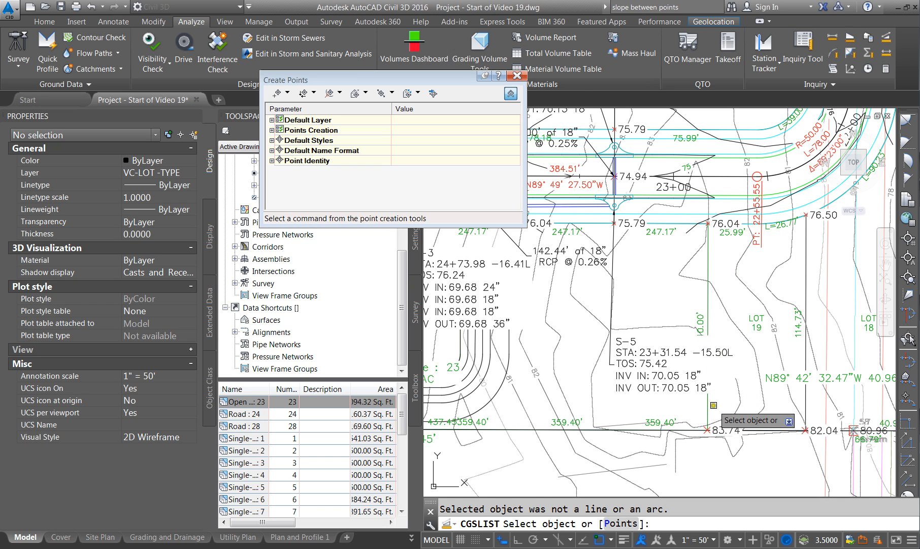
{"action": "left_click", "coordinate": [617, 522]}
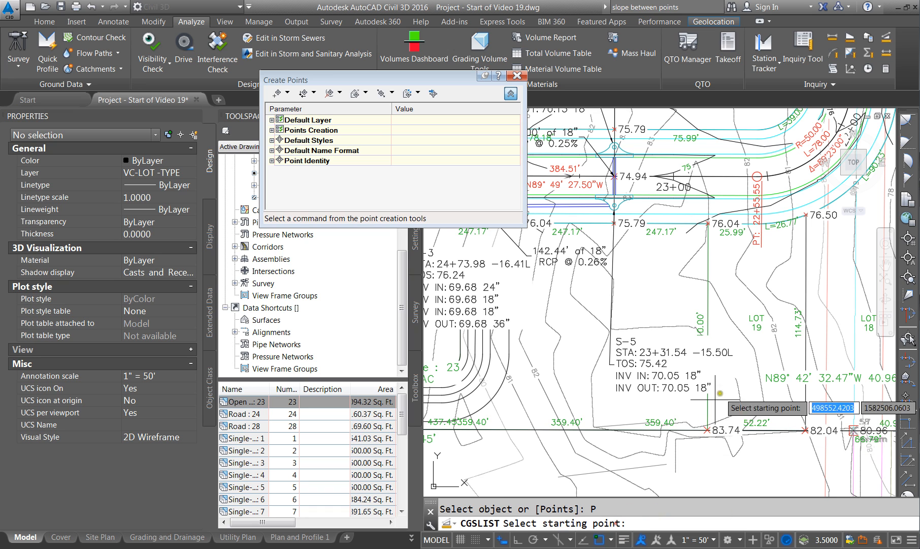
{"action": "left_click", "coordinate": [707, 430]}
{"action": "left_click", "coordinate": [708, 224]}
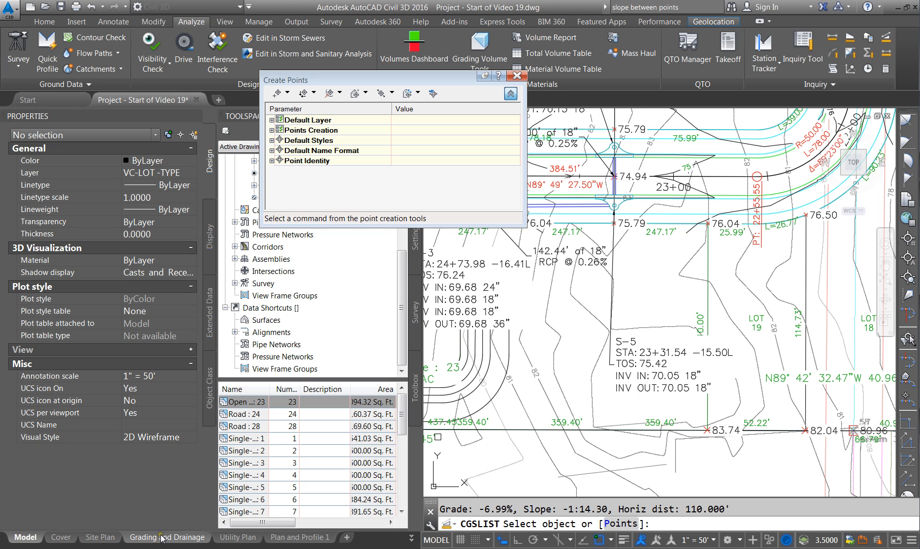
{"action": "key", "text": "Escape"}
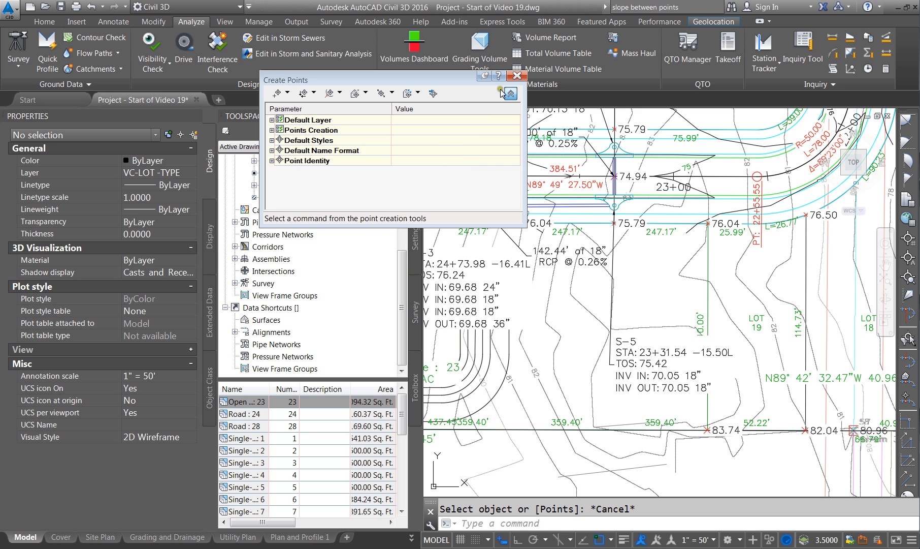
Close the point creation tools and switch to the Grading and Drainage layout.
{"action": "left_click", "coordinate": [517, 75]}
{"action": "left_click", "coordinate": [168, 537]}
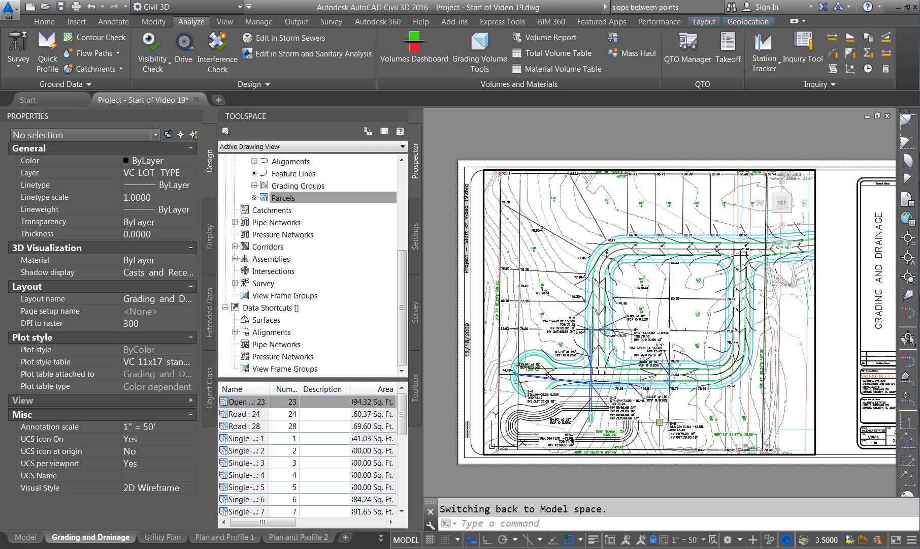
{"action": "scroll", "coordinate": [660, 423], "scroll_direction": "up", "scroll_amount": 4}
{"action": "scroll", "coordinate": [624, 379], "scroll_direction": "down", "scroll_amount": 4}
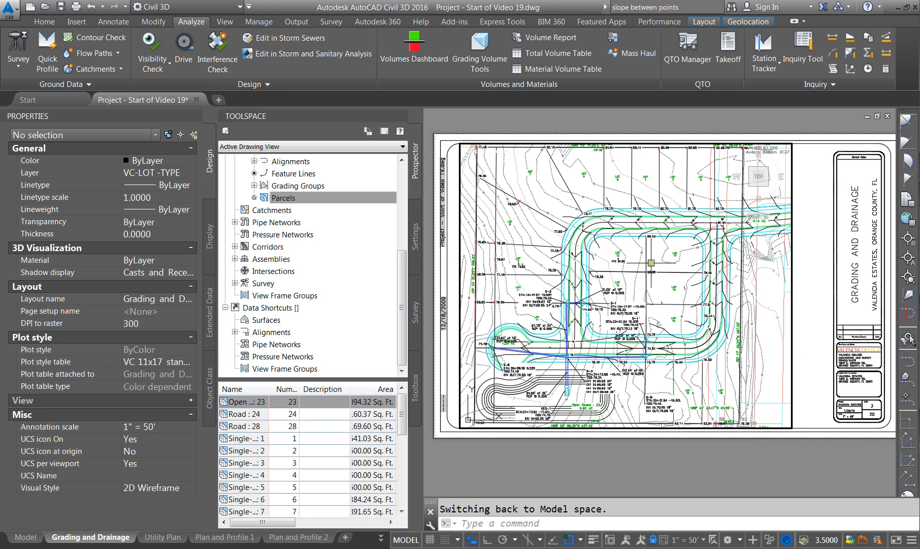
Examine the lot elevations, finished floor labels and drainage structures on the Grading and Drainage sheet.
{"action": "scroll", "coordinate": [651, 263], "scroll_direction": "up", "scroll_amount": 2}
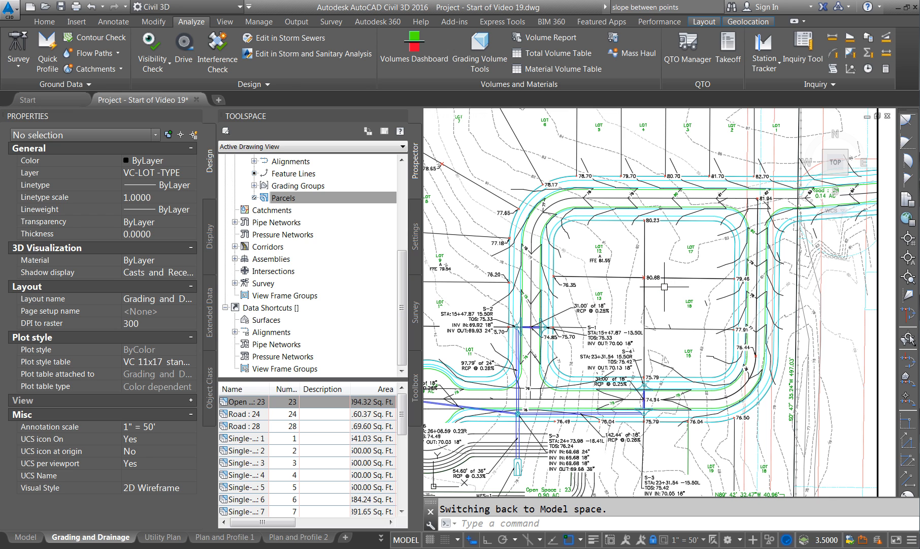
{"action": "scroll", "coordinate": [613, 297], "scroll_direction": "down", "scroll_amount": 2}
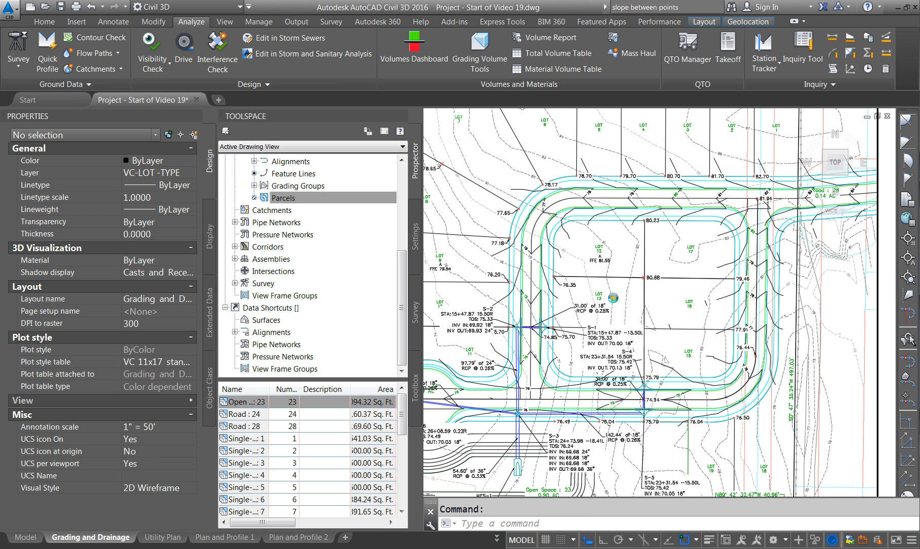
{"action": "left_click", "coordinate": [56, 21]}
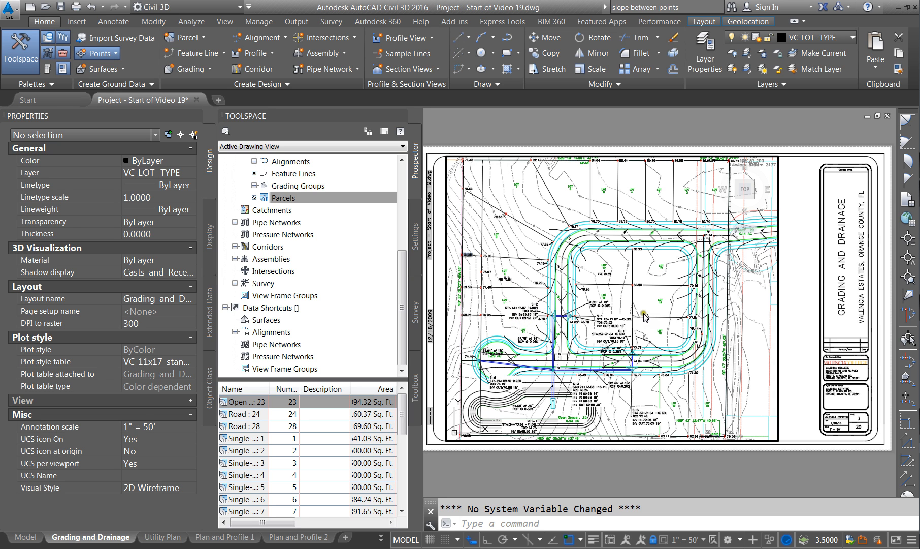
{"action": "scroll", "coordinate": [606, 322], "scroll_direction": "up", "scroll_amount": 4}
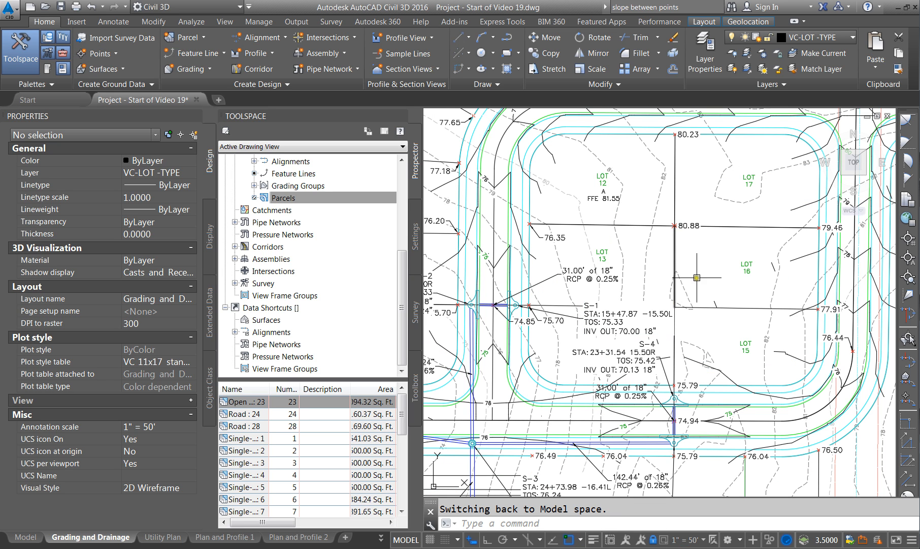
{"action": "scroll", "coordinate": [696, 259], "scroll_direction": "down", "scroll_amount": 2}
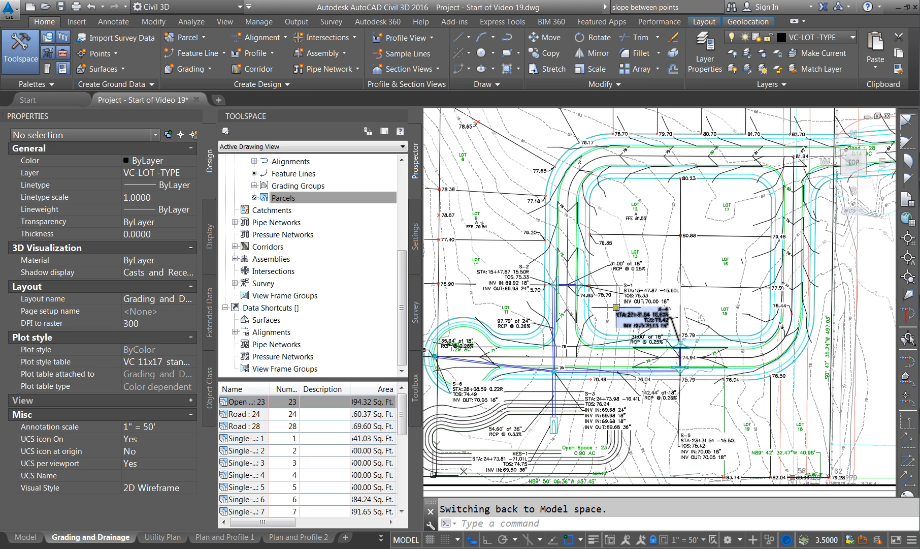
{"action": "scroll", "coordinate": [565, 311], "scroll_direction": "down", "scroll_amount": 2}
{"action": "scroll", "coordinate": [547, 308], "scroll_direction": "up", "scroll_amount": 2}
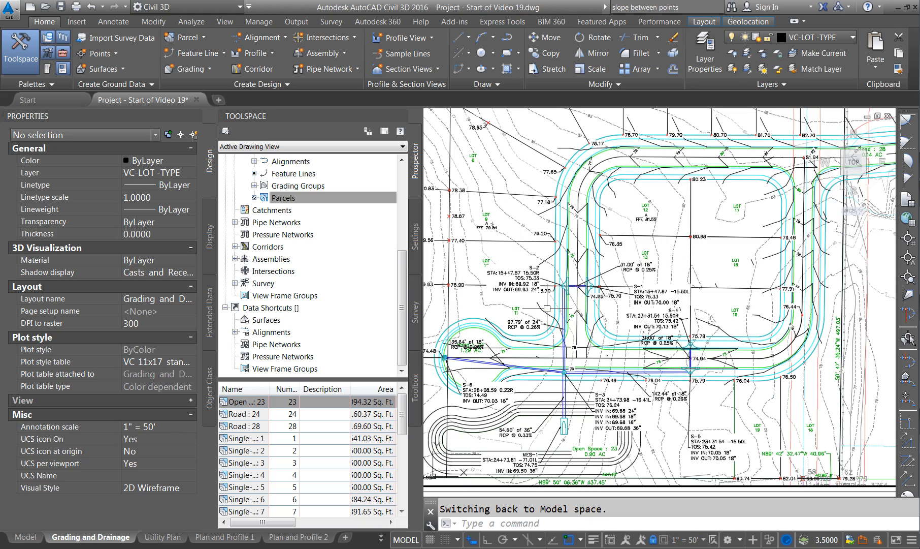